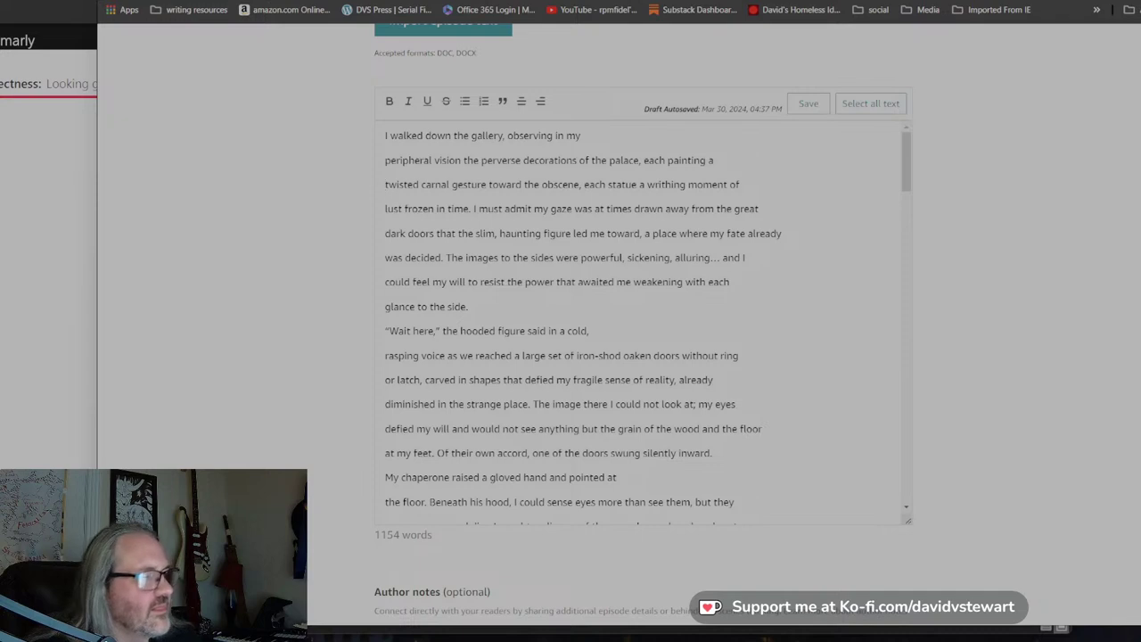
# Join the line ending "each painting a" with the following line in the episode text.
pyautogui.press('BackSpace')
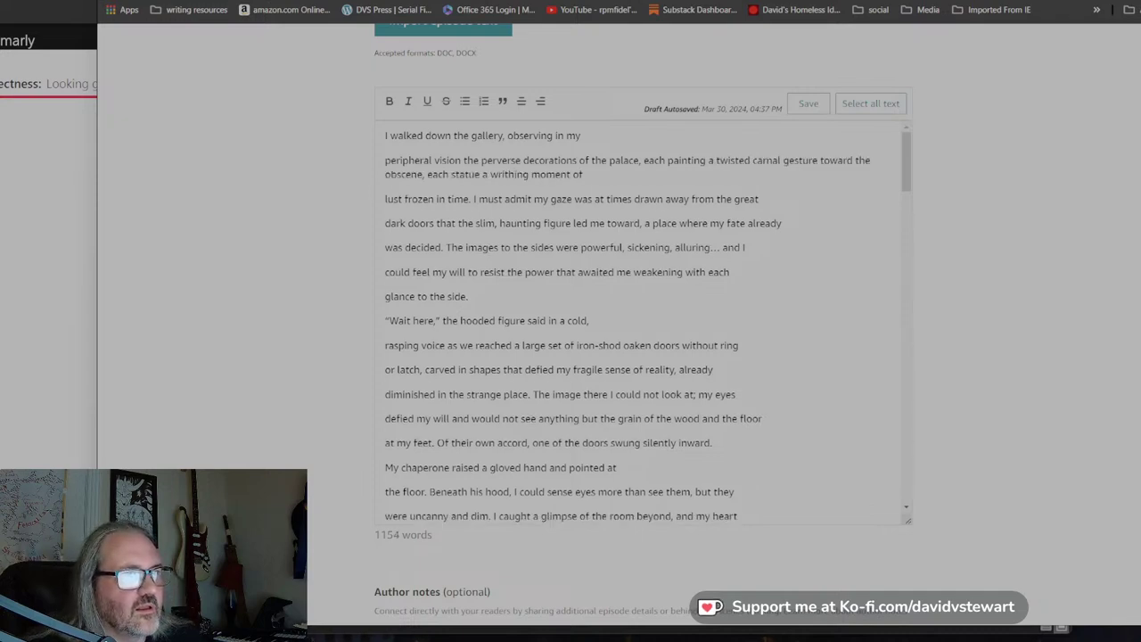
pyautogui.scroll(-1, 639, 322)
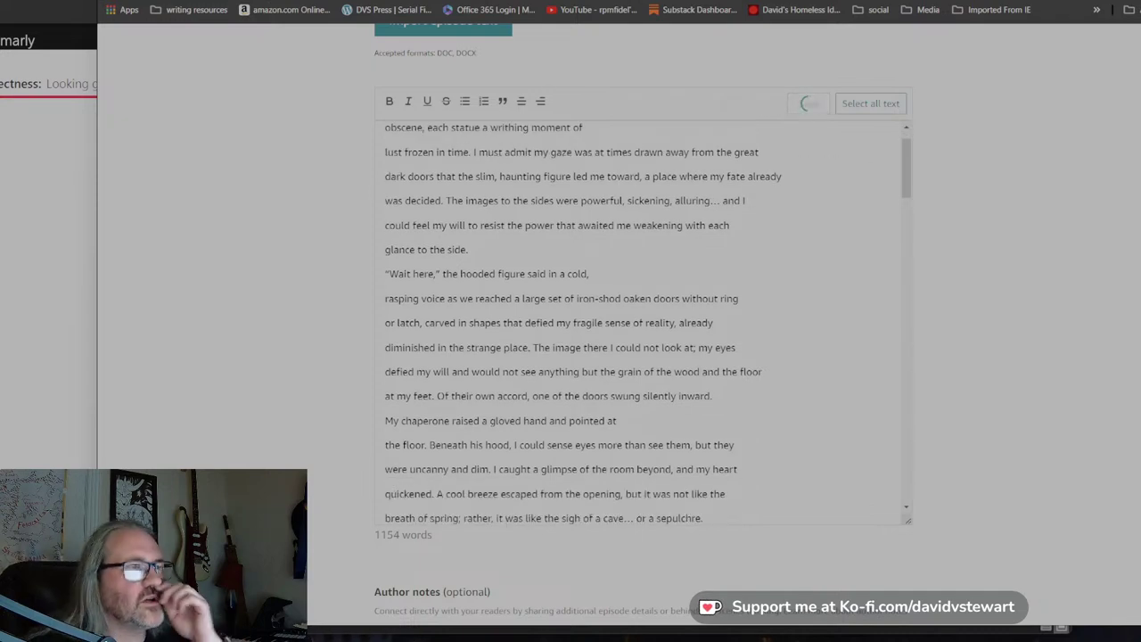
pyautogui.scroll(1, 638, 322)
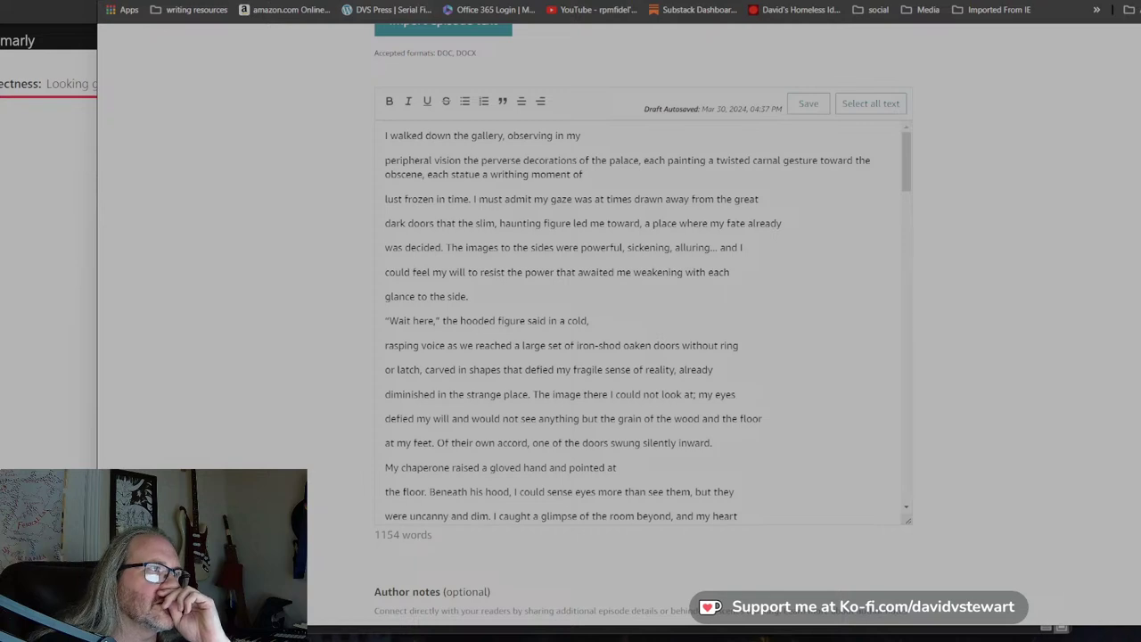
# Create a blank Google Docs document in a new browser tab and paste the copied story text into it.
pyautogui.hotkey('ctrl', 't')
pyautogui.click(1139, 45)
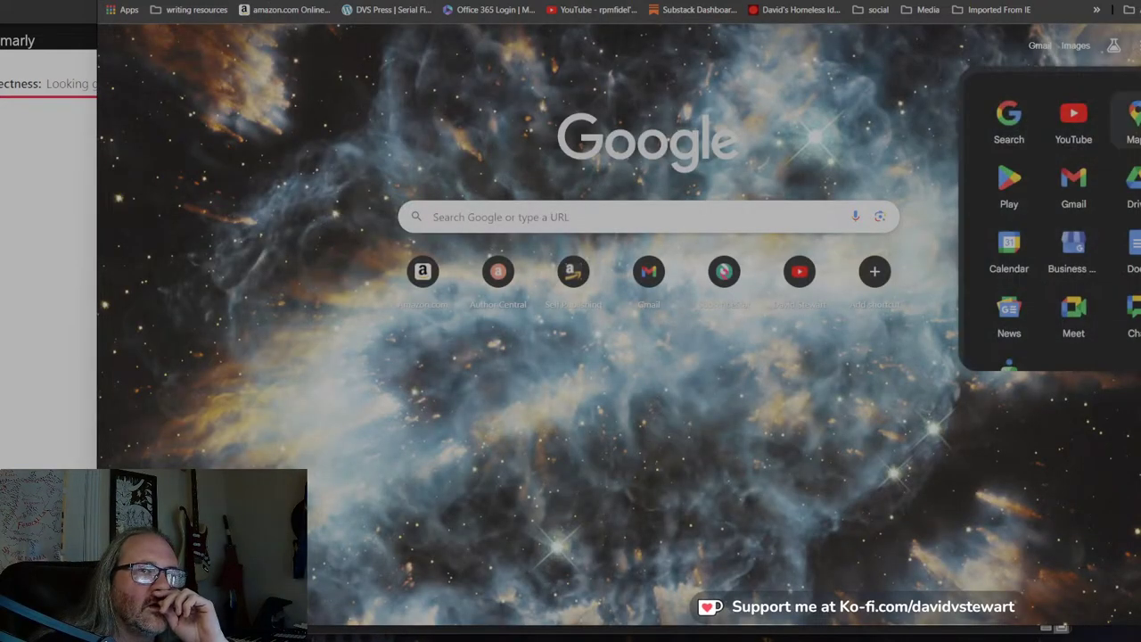
pyautogui.click(1132, 247)
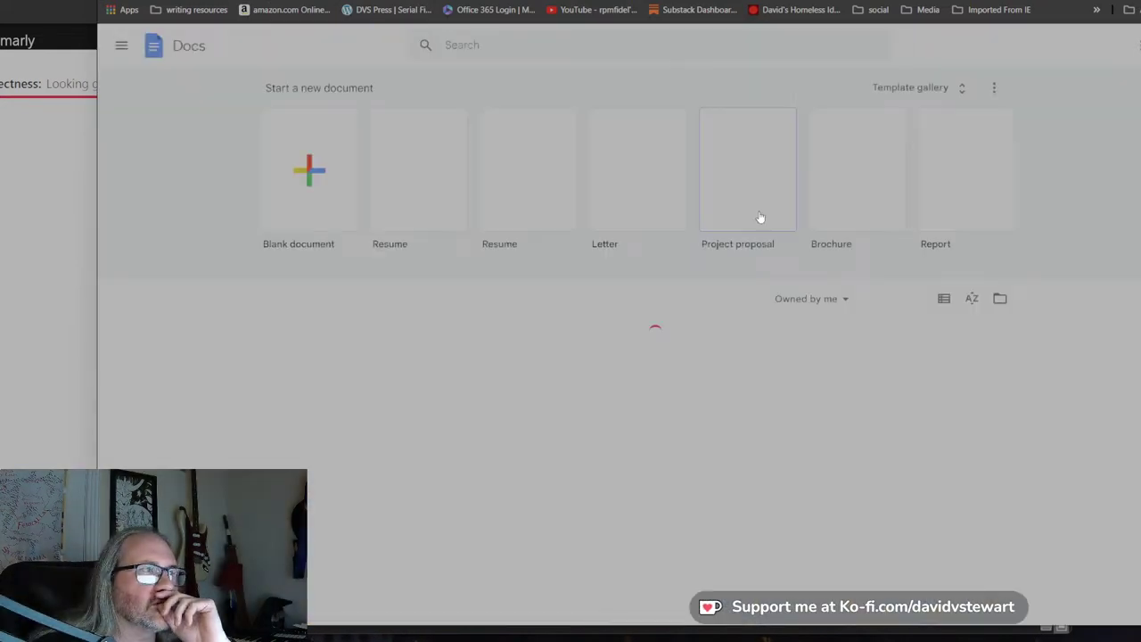
pyautogui.click(315, 192)
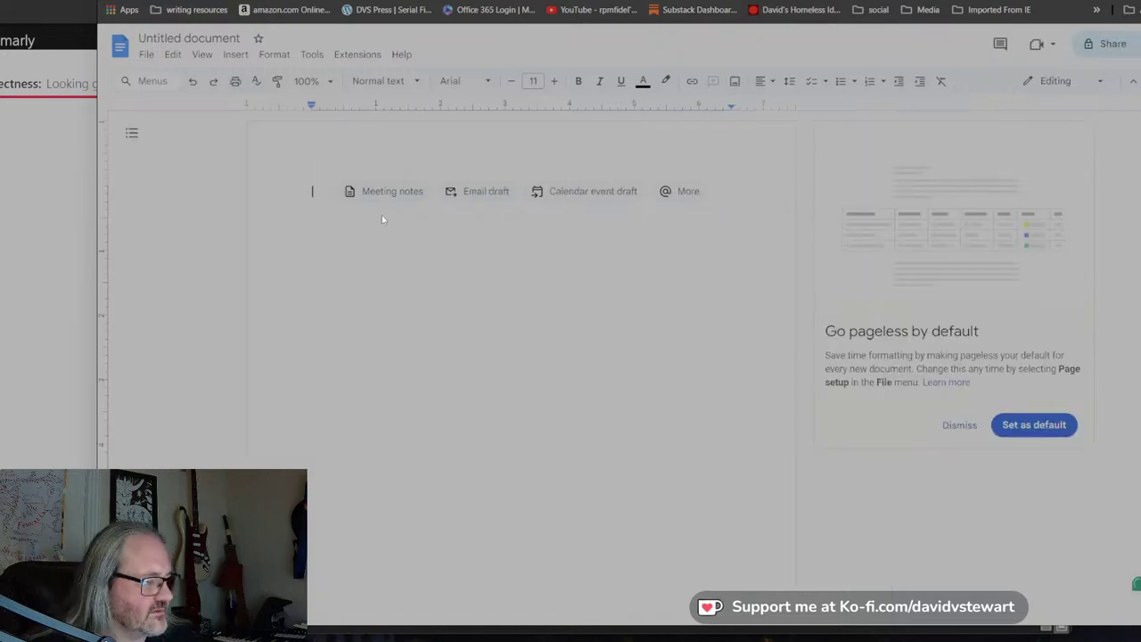
pyautogui.hotkey('ctrl', 'v')
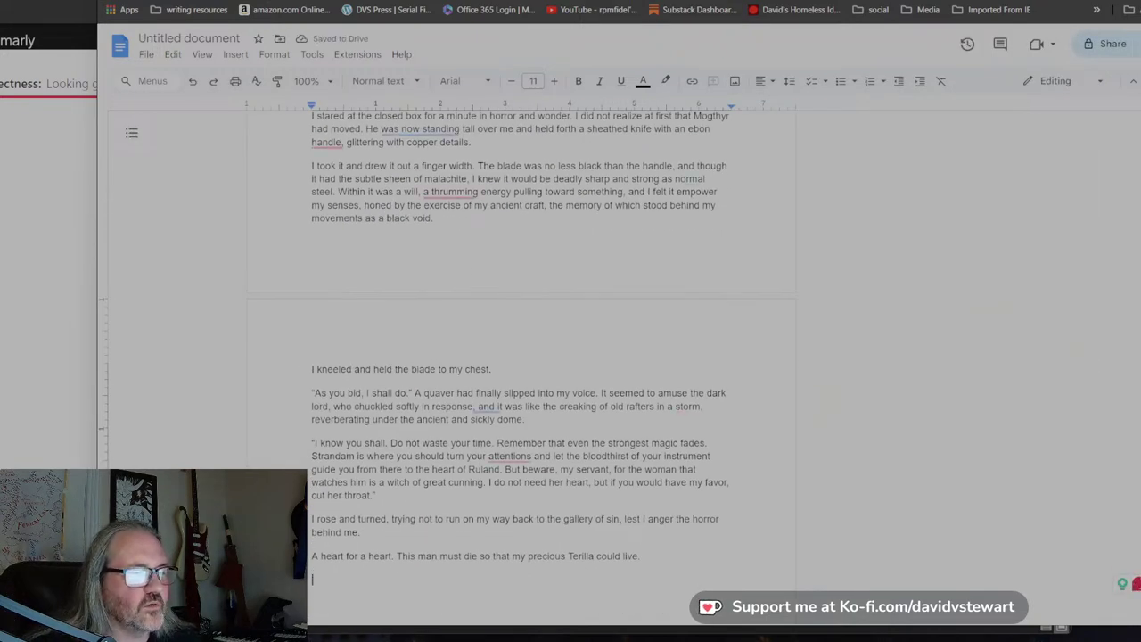
# Copy the story text from the document, from its last line back to the beginning, and return to the episode editor.
pyautogui.moveTo(641, 556); pyautogui.dragTo(502, 7)
pyautogui.hotkey('shift', 'Up')
pyautogui.hotkey('shift', 'Up')
pyautogui.hotkey('shift', 'Up')
pyautogui.hotkey('shift', 'Up')
pyautogui.hotkey('shift', 'Up')
pyautogui.hotkey('shift', 'Up')
pyautogui.hotkey('shift', 'Up')
pyautogui.hotkey('shift', 'Up')
pyautogui.hotkey('shift', 'Up')
pyautogui.hotkey('shift', 'Up')
pyautogui.hotkey('shift', 'Up')
pyautogui.hotkey('shift', 'Up')
pyautogui.hotkey('shift', 'Up')
pyautogui.hotkey('shift', 'Up')
pyautogui.hotkey('shift', 'Up')
pyautogui.hotkey('shift', 'Up')
pyautogui.hotkey('shift', 'Up')
pyautogui.hotkey('shift', 'Up')
pyautogui.hotkey('shift', 'Up')
pyautogui.hotkey('shift', 'Up')
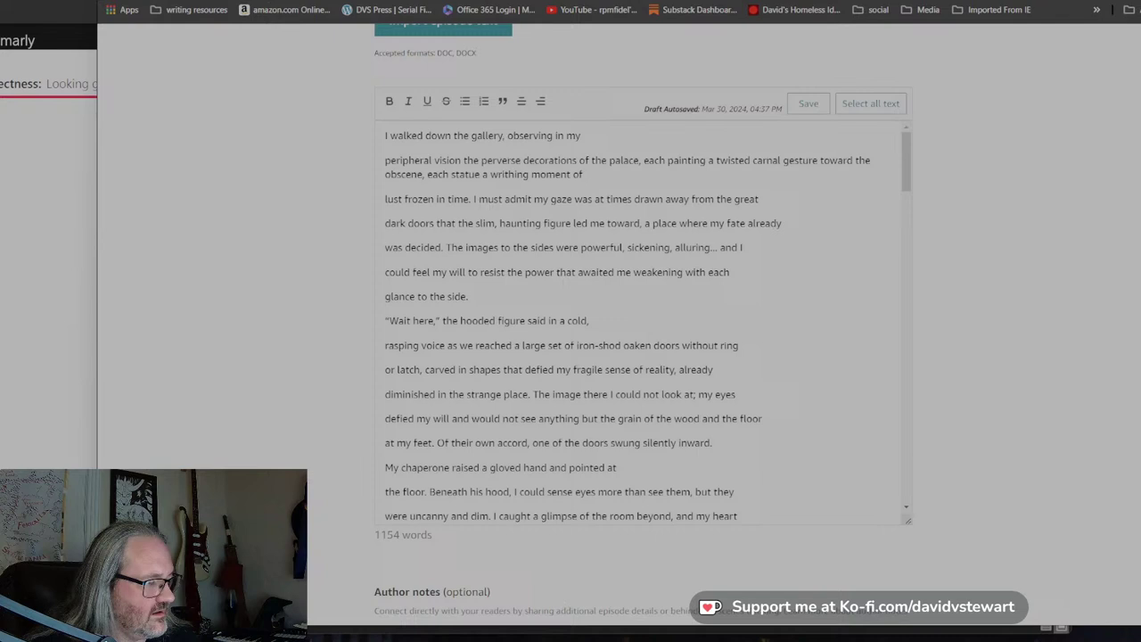
# Clear the badly broken text from the episode text editor and paste in the story copied from the document.
pyautogui.hotkey('ctrl', 'z')
pyautogui.hotkey('ctrl', 'z')
pyautogui.hotkey('ctrl', 'z')
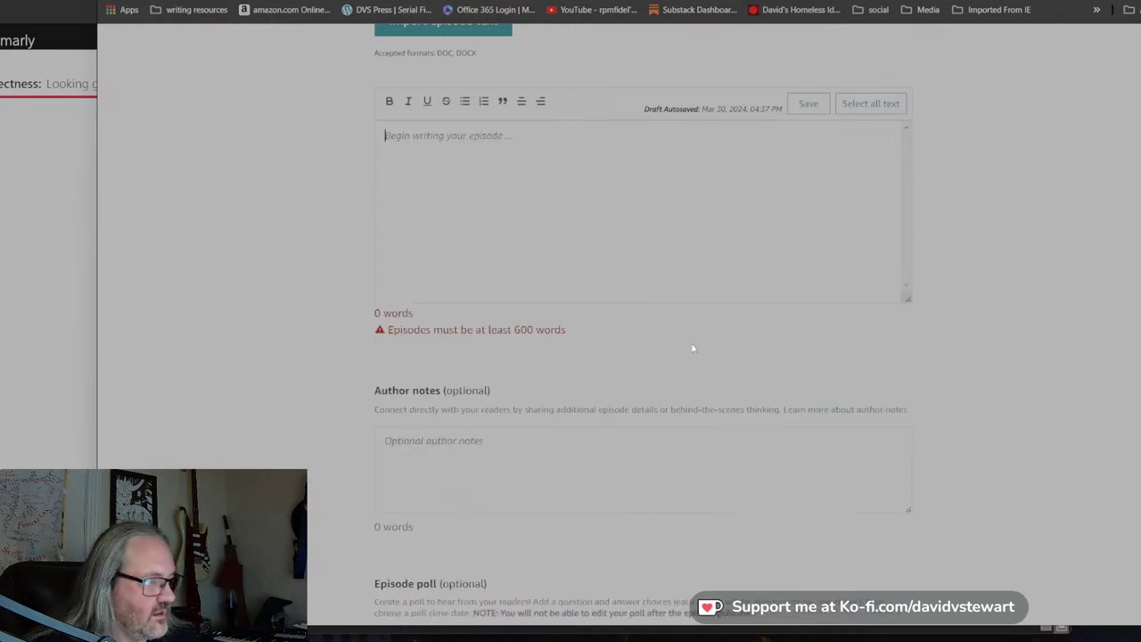
pyautogui.hotkey('ctrl', 'v')
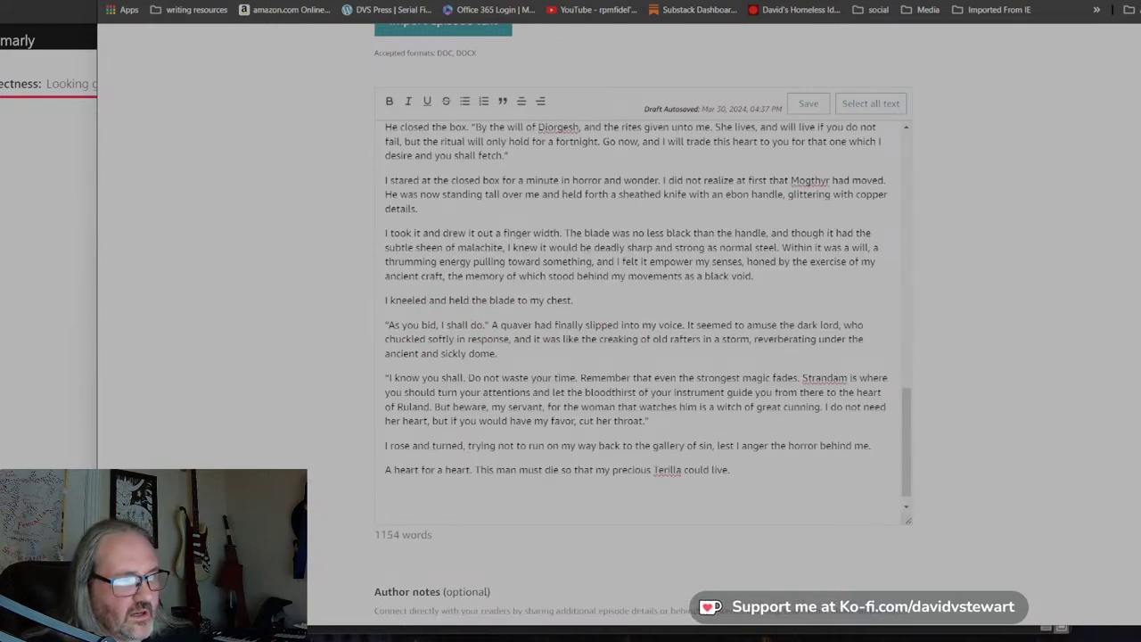
# Check the paragraph formatting of the pasted episode text from start to end.
pyautogui.scroll(4, 636, 316)
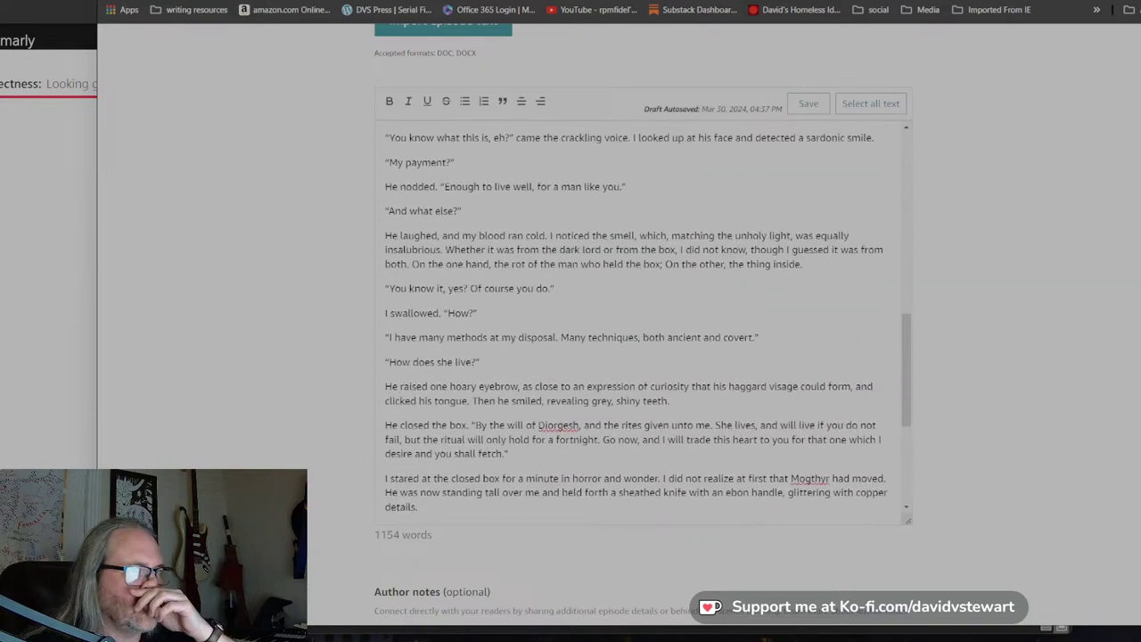
pyautogui.scroll(10, 636, 320)
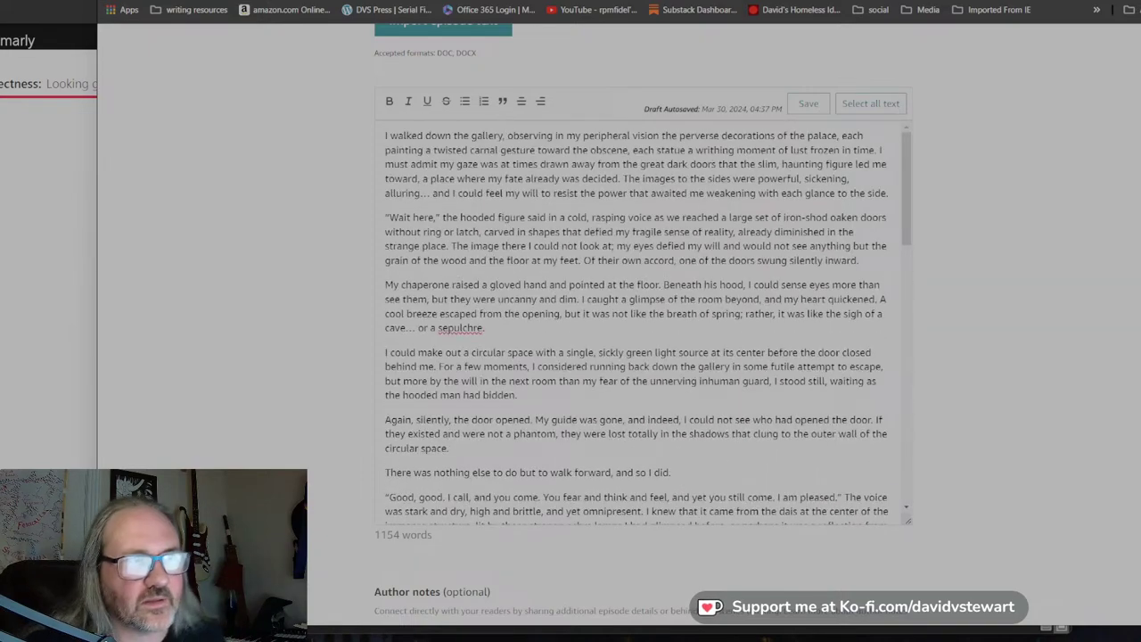
pyautogui.scroll(3, 635, 321)
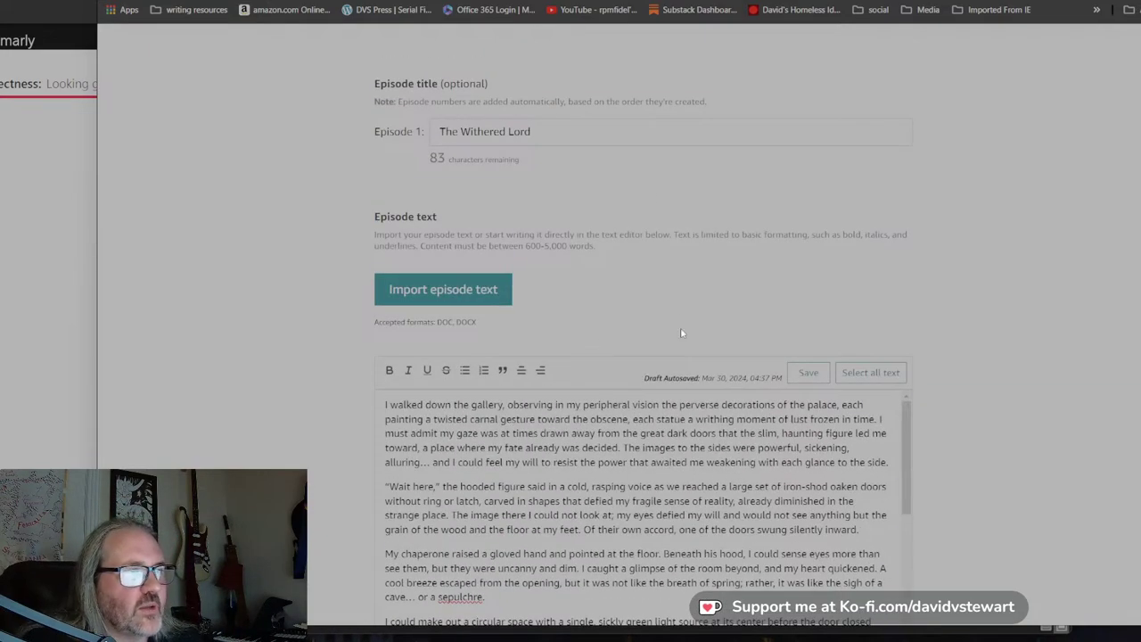
pyautogui.scroll(-2, 681, 333)
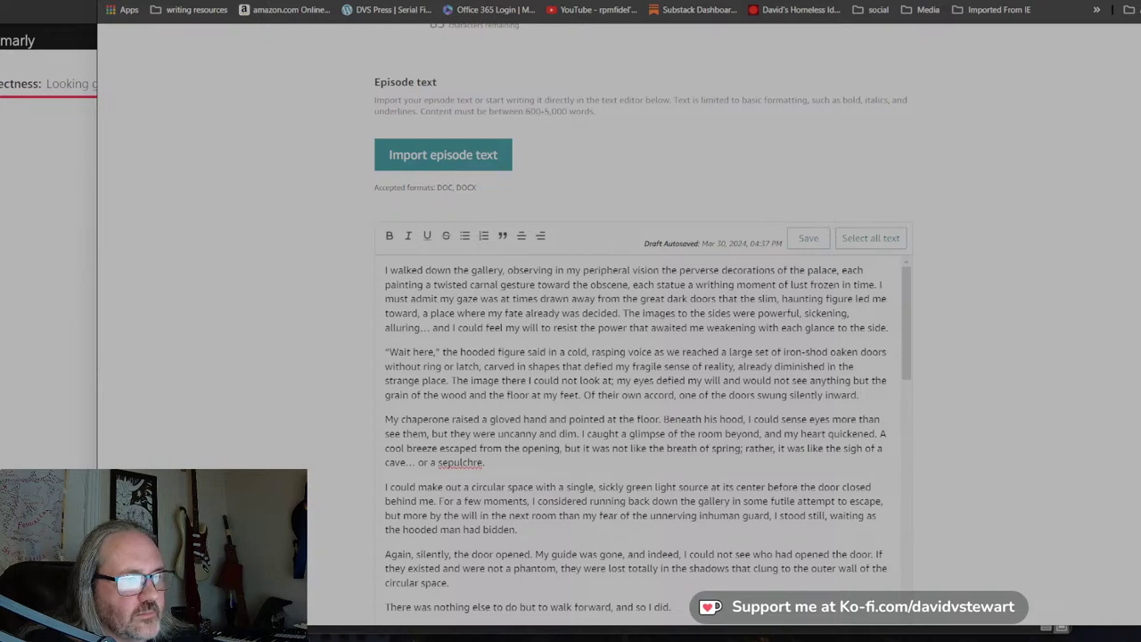
pyautogui.scroll(-1, 641, 437)
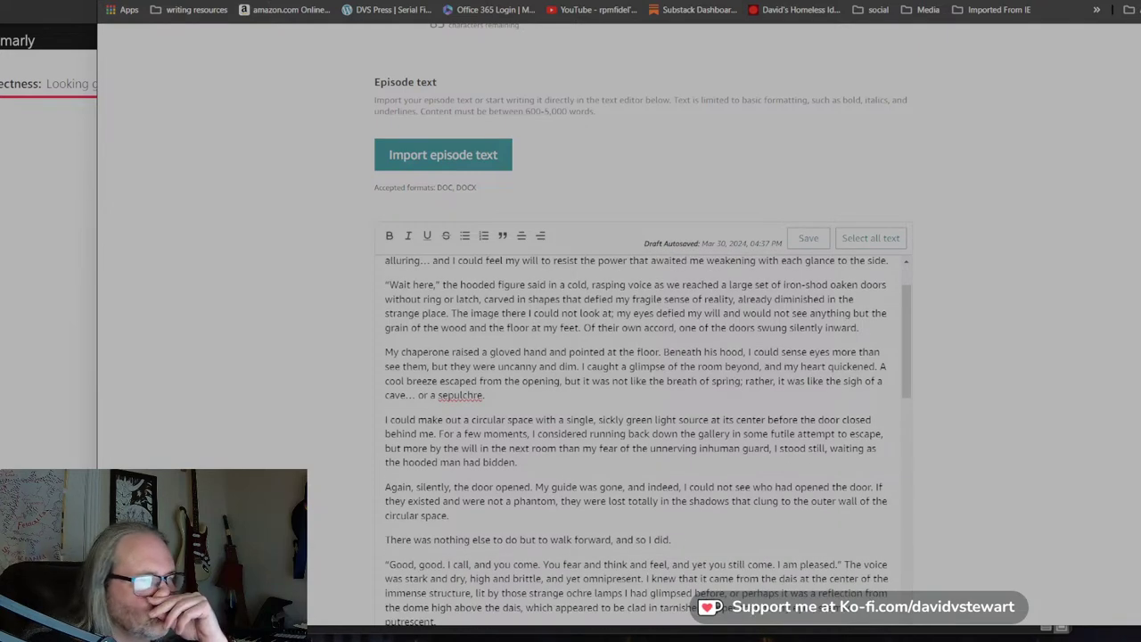
pyautogui.scroll(-10, 641, 428)
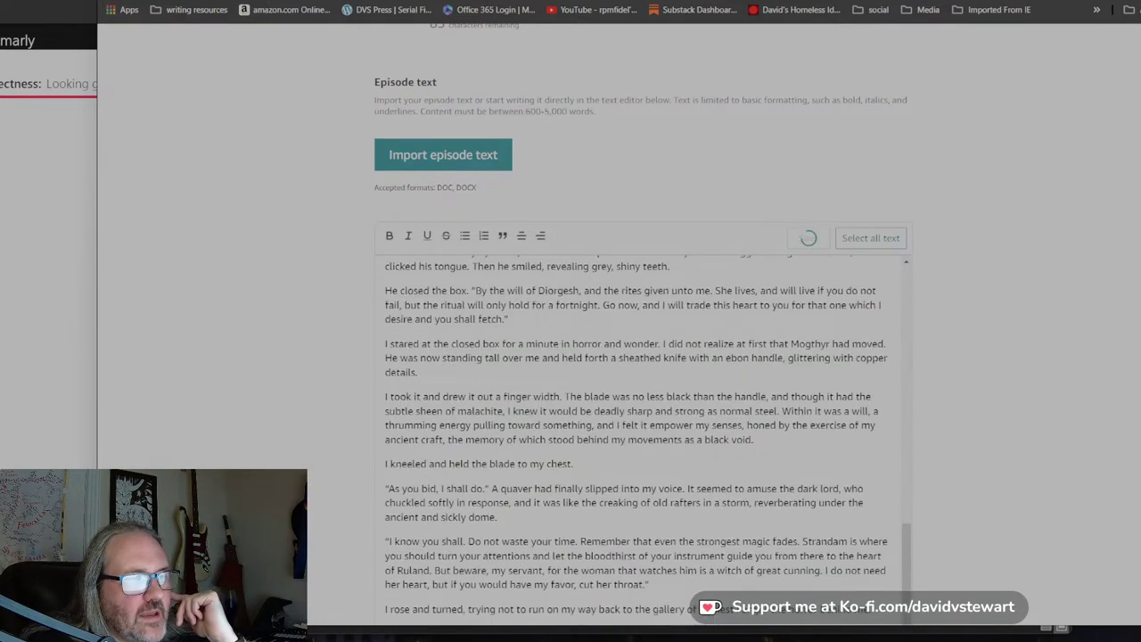
pyautogui.scroll(-3, 642, 356)
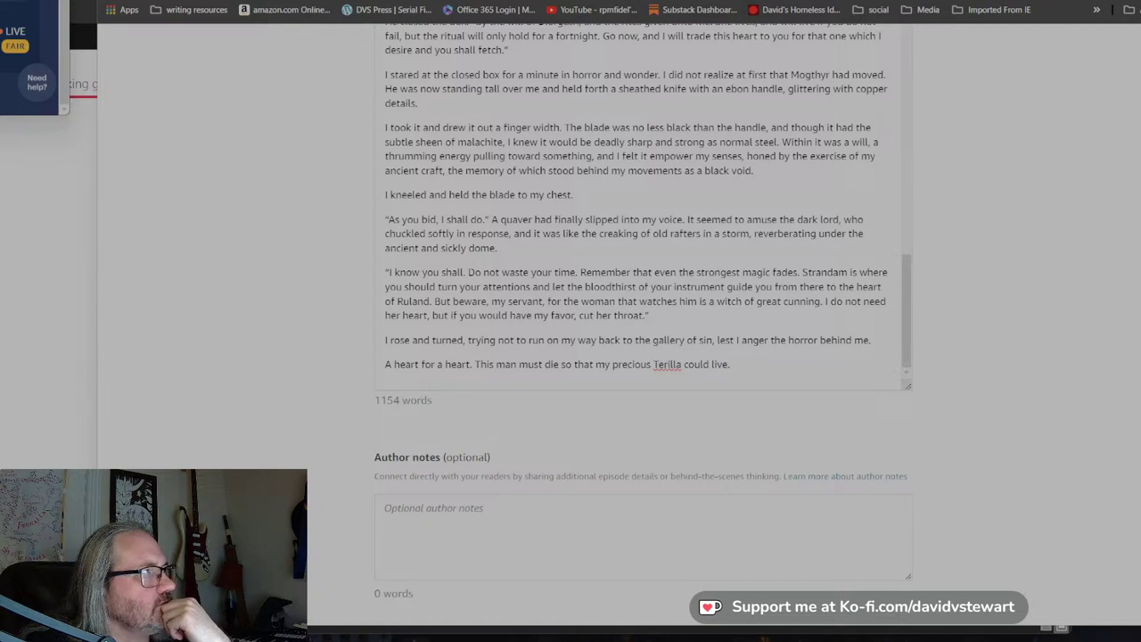
# Begin the author notes with "I wrote this entire story live on my youtube channel. It was a lot of fun".
pyautogui.scroll(-2, 642, 356)
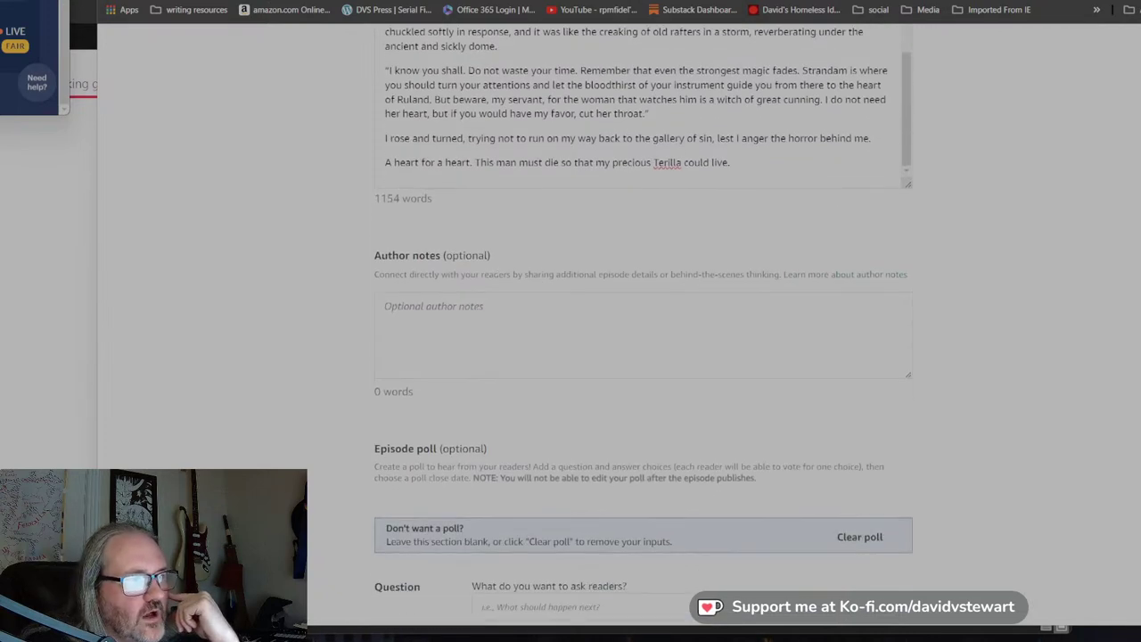
pyautogui.click(386, 306)
pyautogui.write('I wrot')
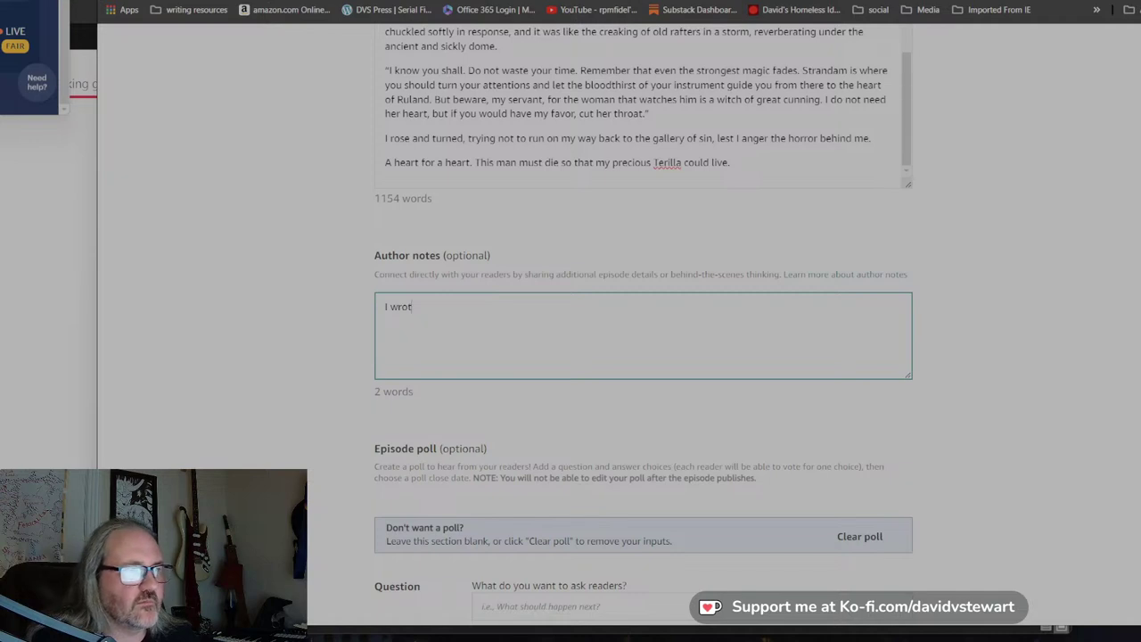
pyautogui.write('e this enti')
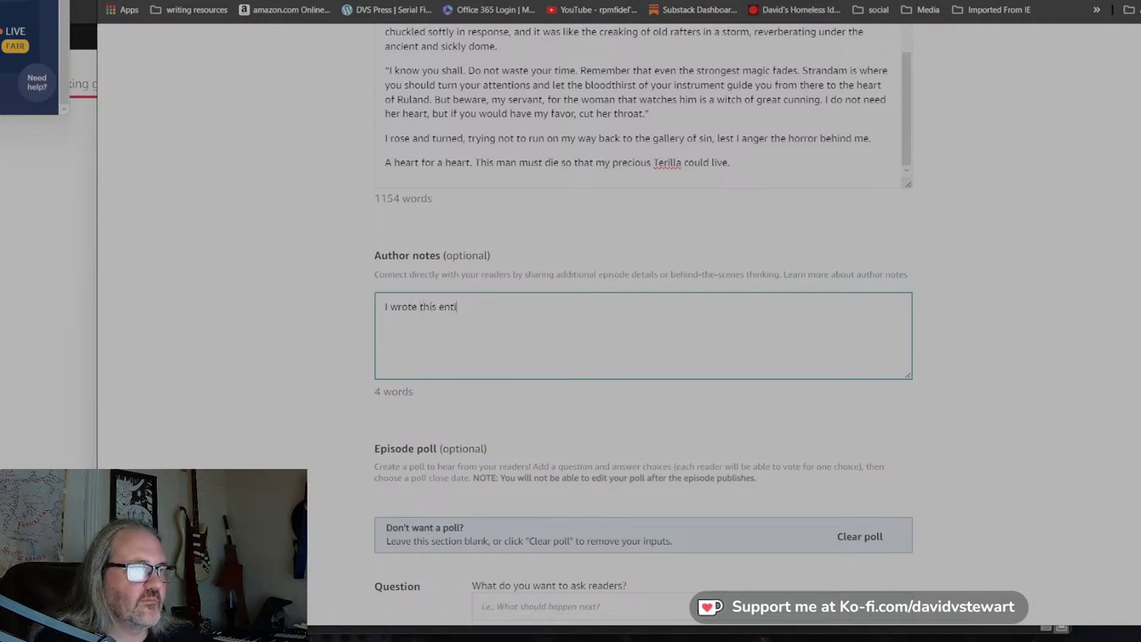
pyautogui.write('re story live')
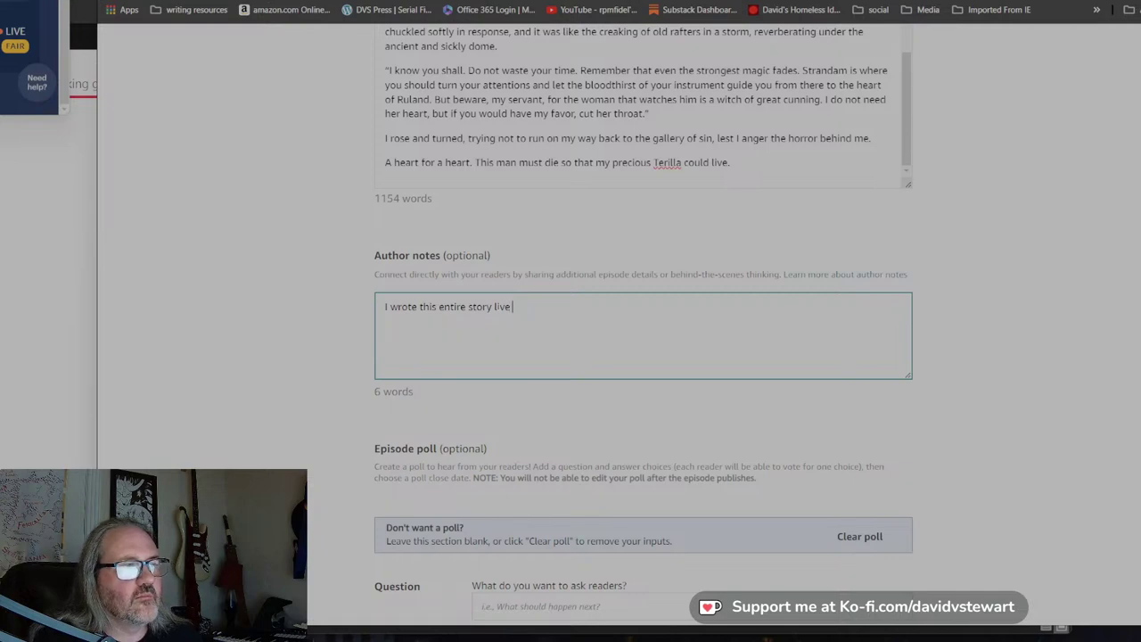
pyautogui.write(' on my yout')
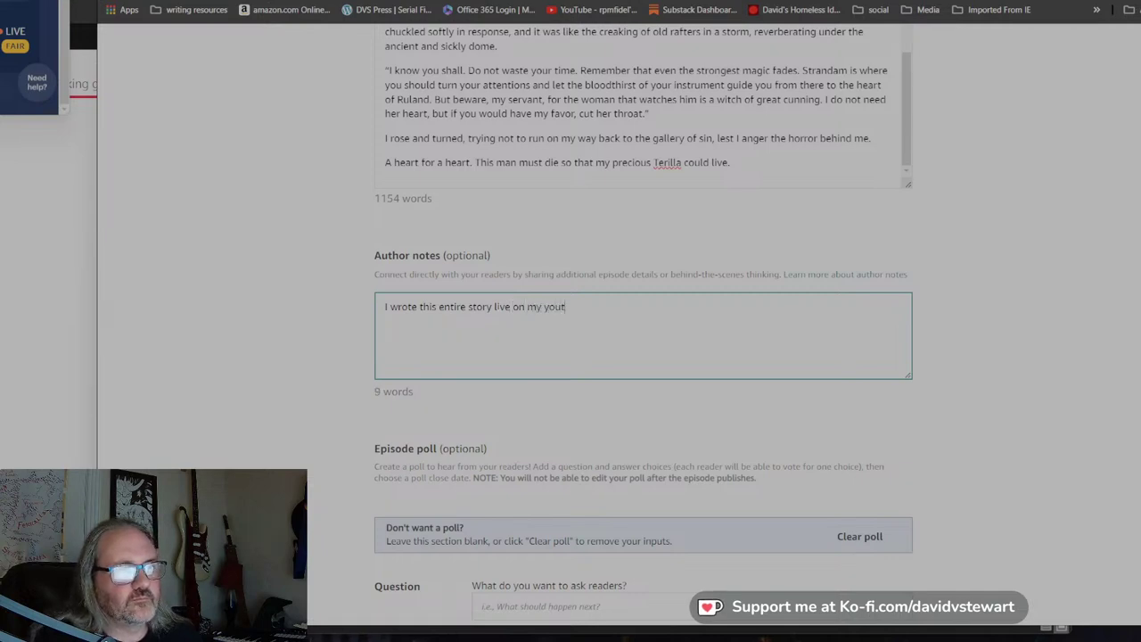
pyautogui.write('ube channel. It was a')
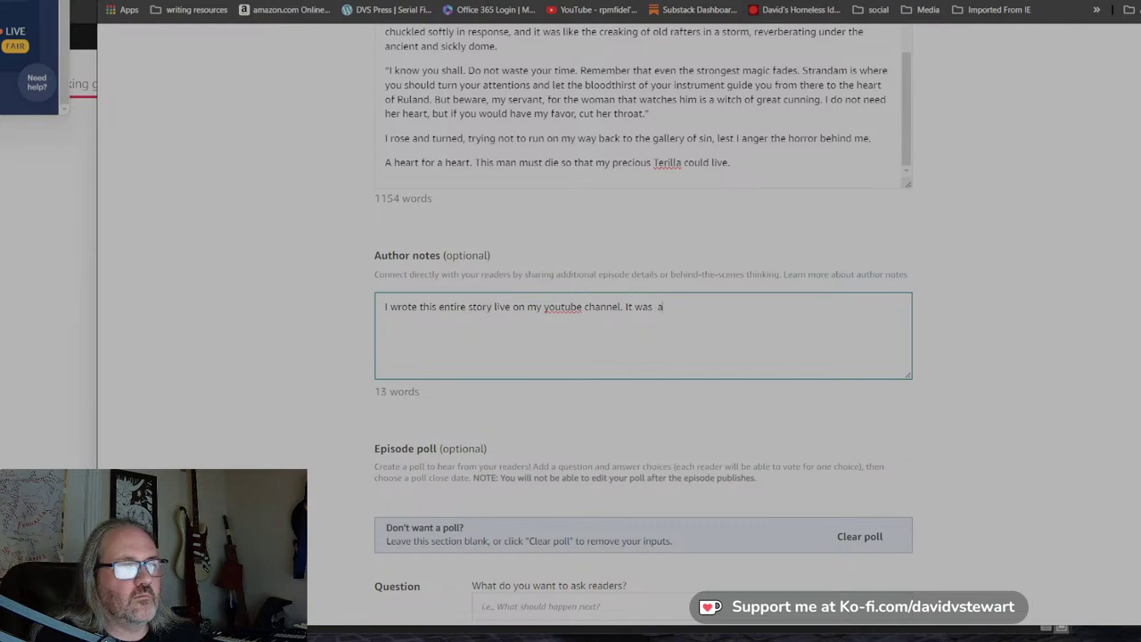
pyautogui.write(' lot of fun')
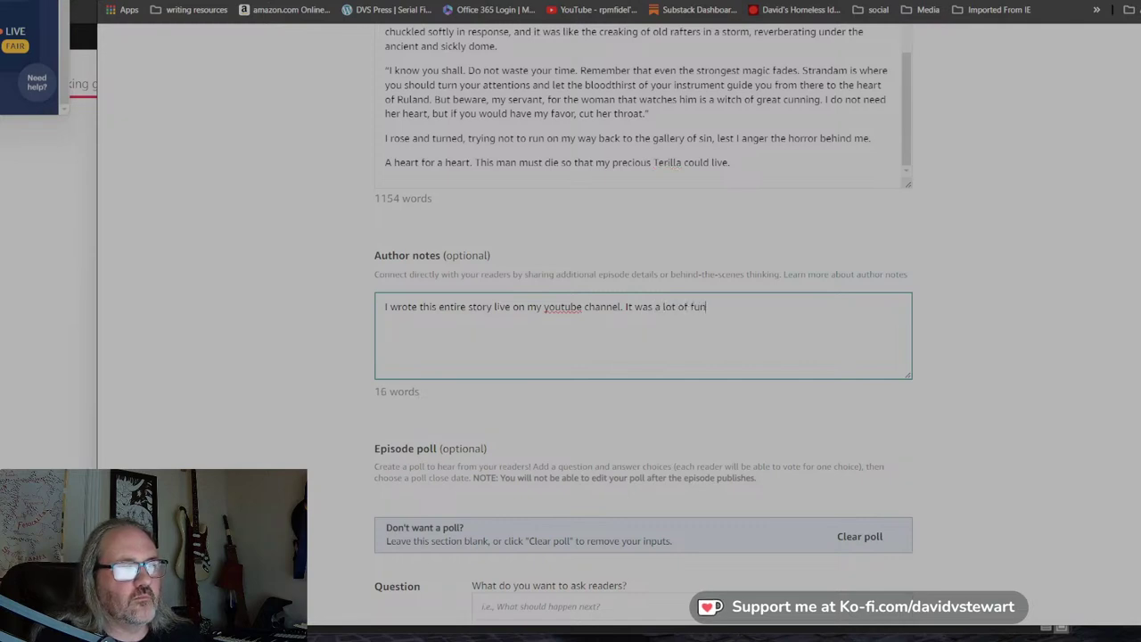
# Continue the author notes with "! The audience even named some of the characters (and some I changed after the fact).".
pyautogui.write('! The audience even n')
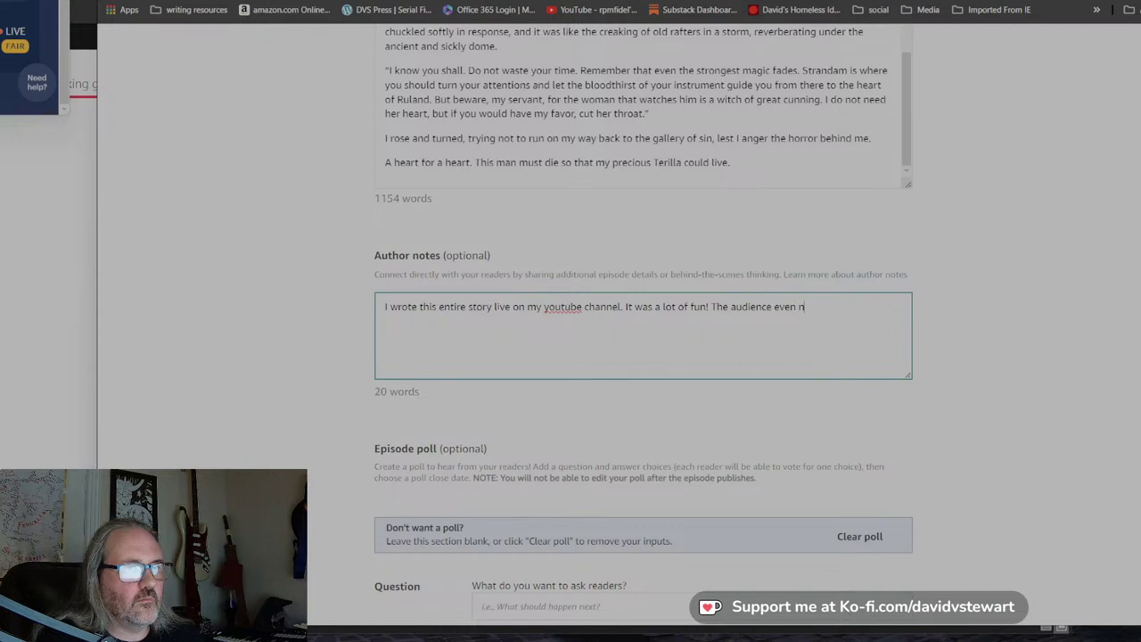
pyautogui.write('amed some of the ')
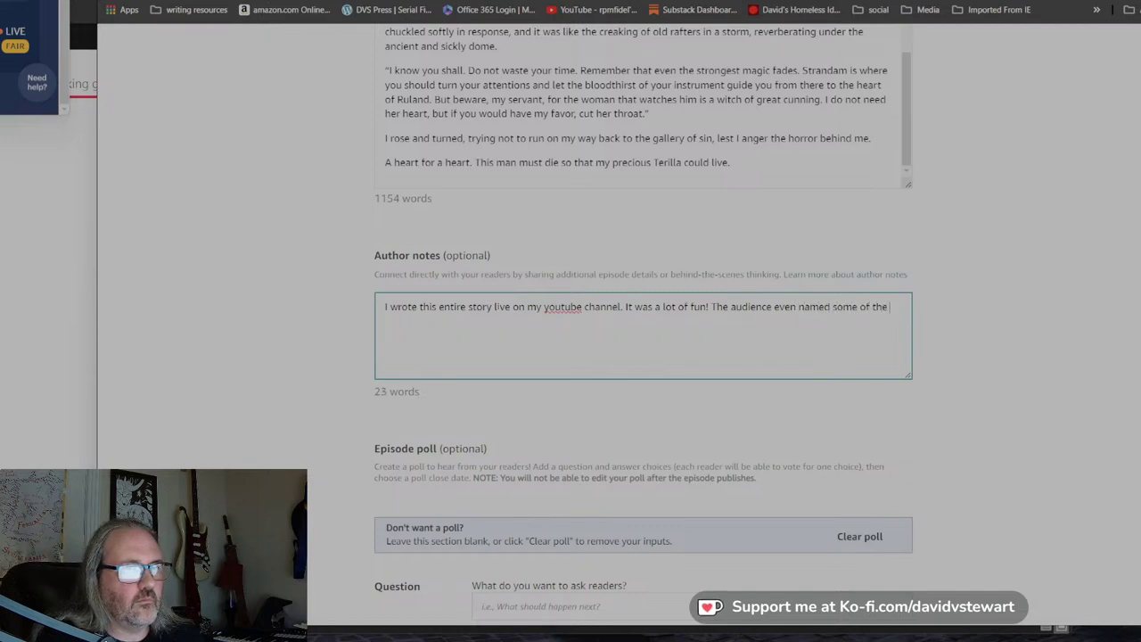
pyautogui.write('characters (and some I changed after')
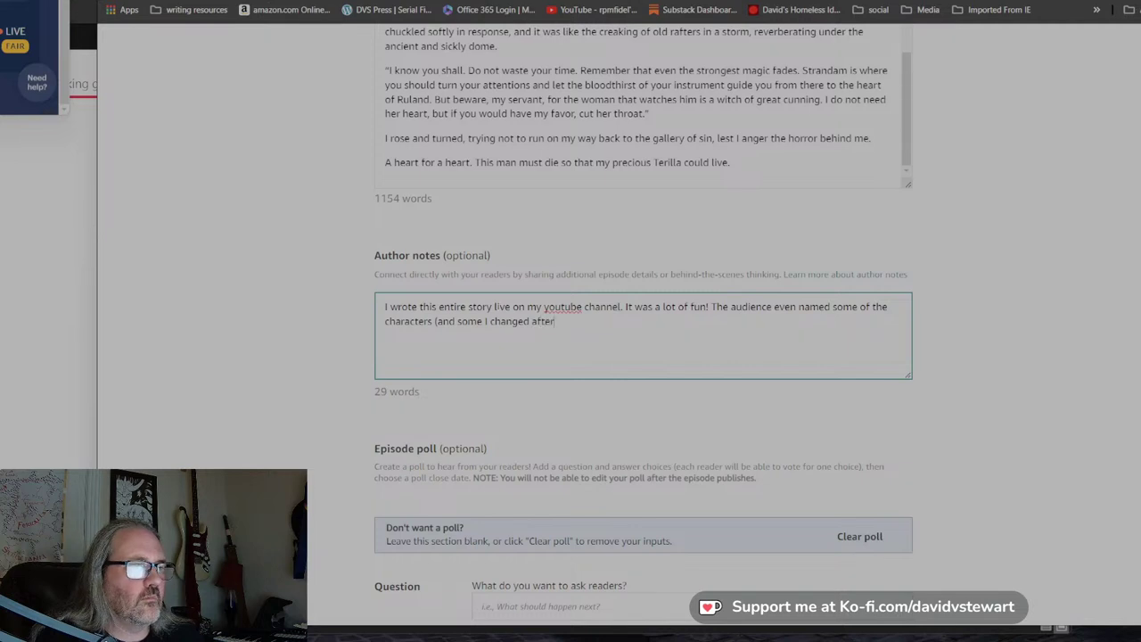
pyautogui.write(' the fact).')
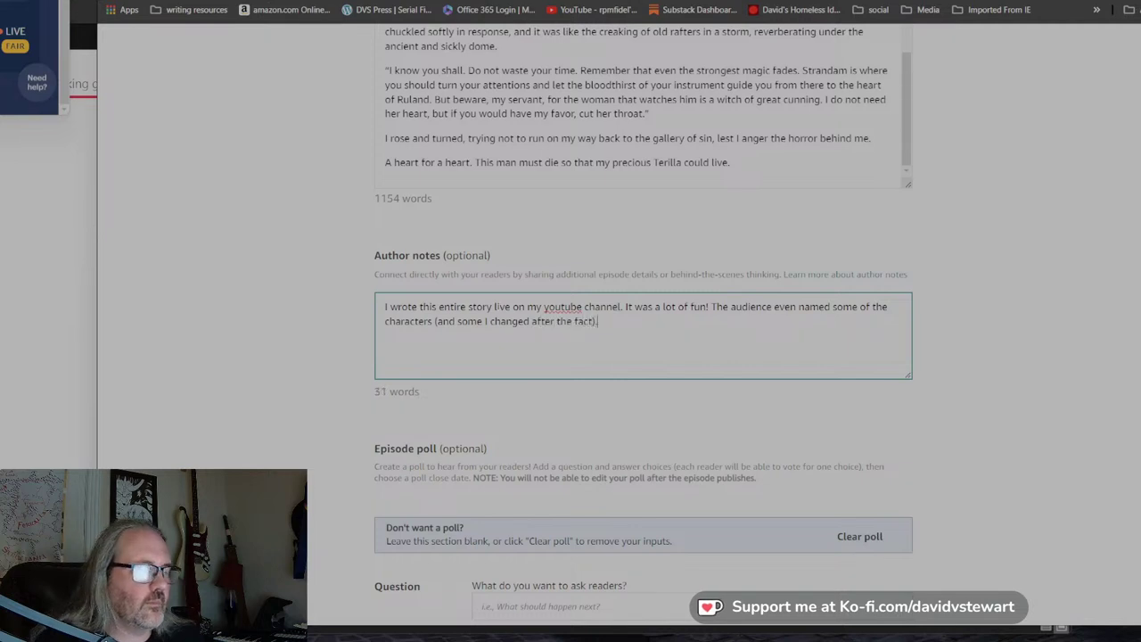
# Look over the optional episode poll fields and the AI-generated content question below the author notes.
pyautogui.scroll(-3, 642, 356)
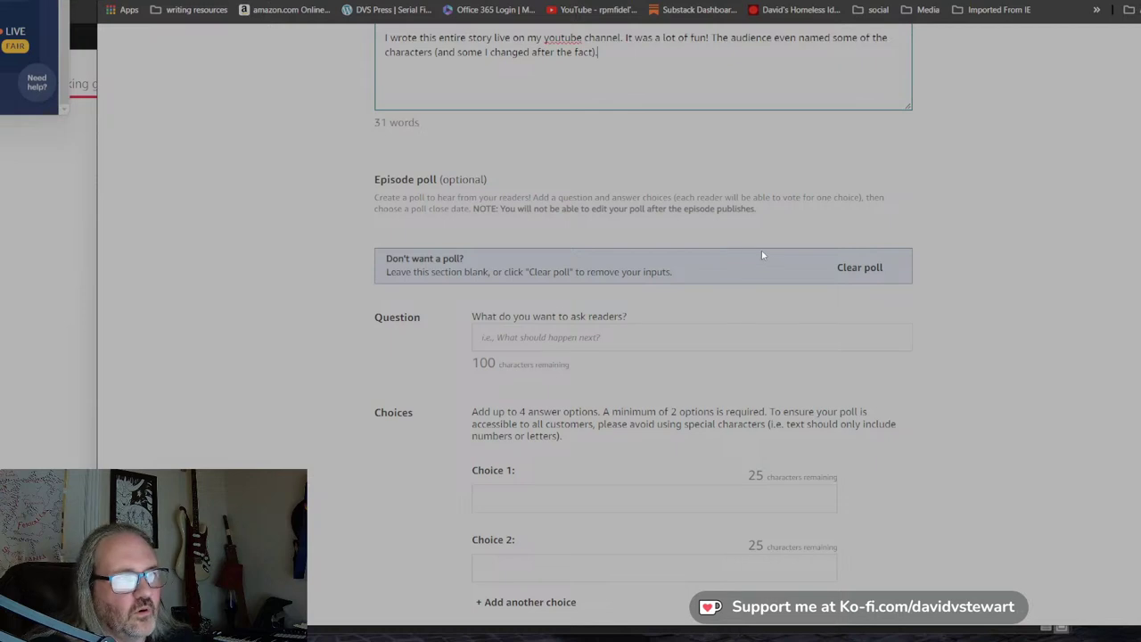
pyautogui.scroll(-2, 725, 316)
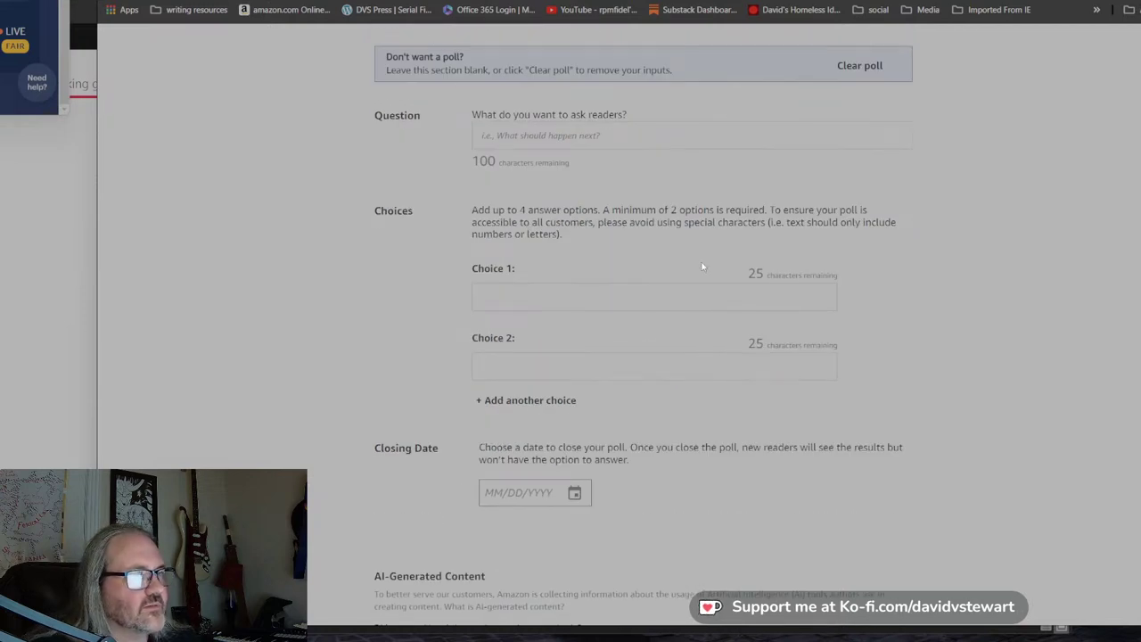
pyautogui.scroll(-1, 703, 267)
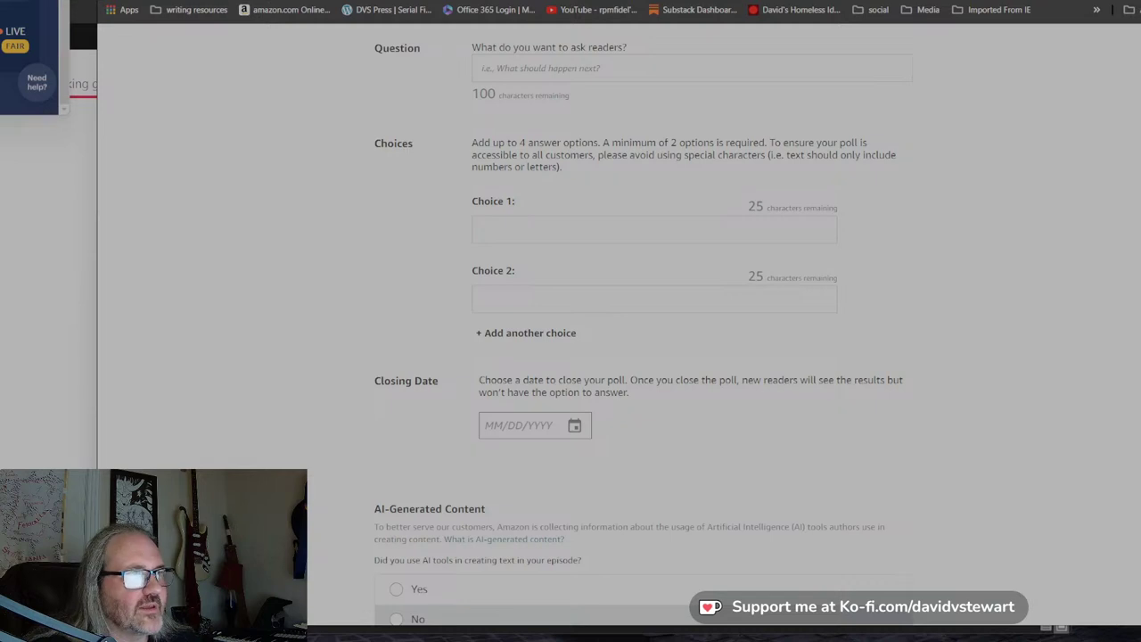
pyautogui.scroll(3, 805, 204)
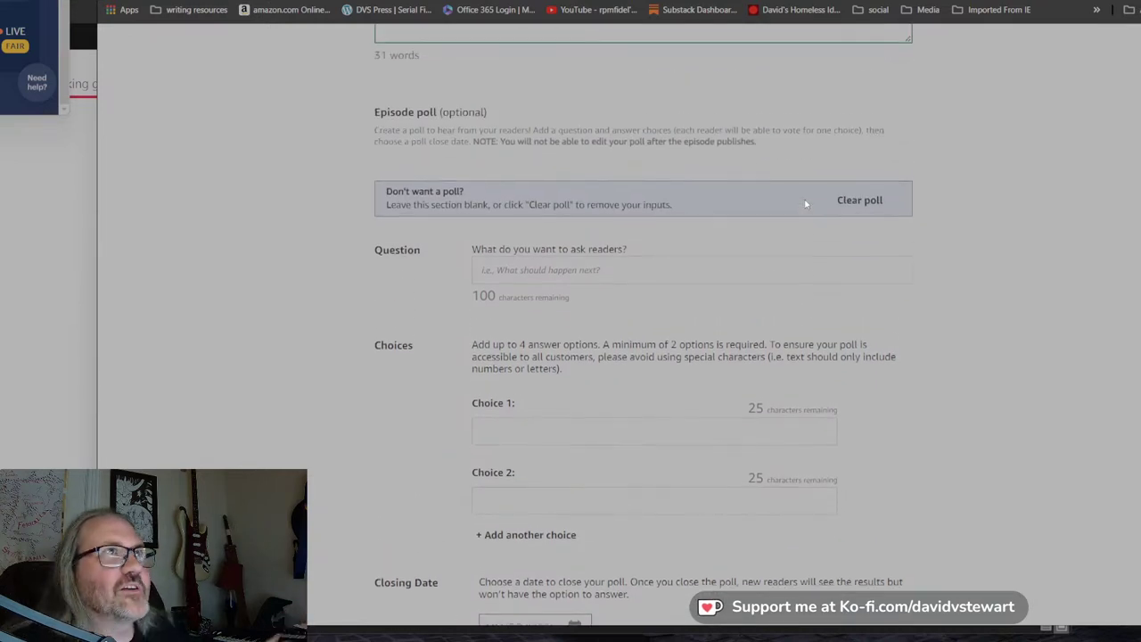
pyautogui.scroll(-1, 804, 204)
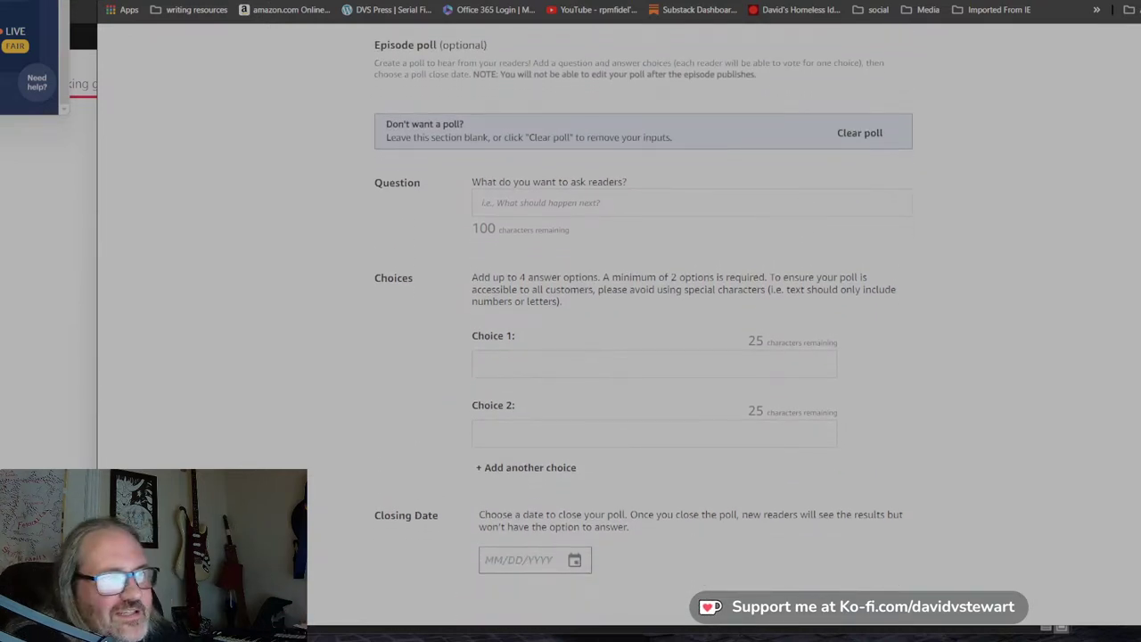
pyautogui.scroll(-3, 717, 238)
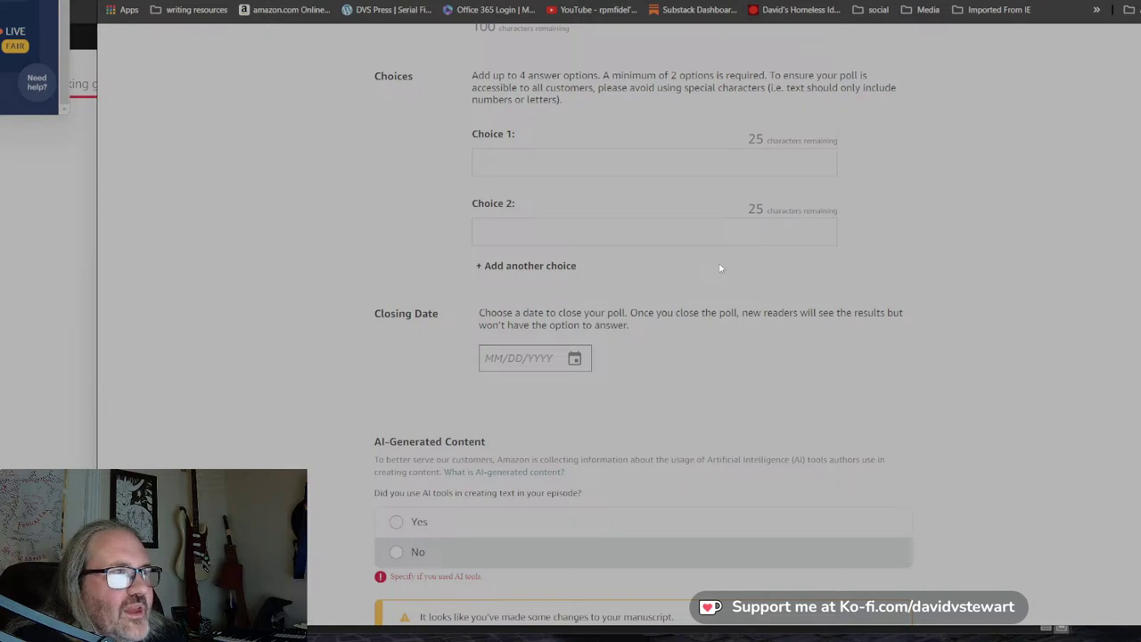
pyautogui.scroll(2, 720, 267)
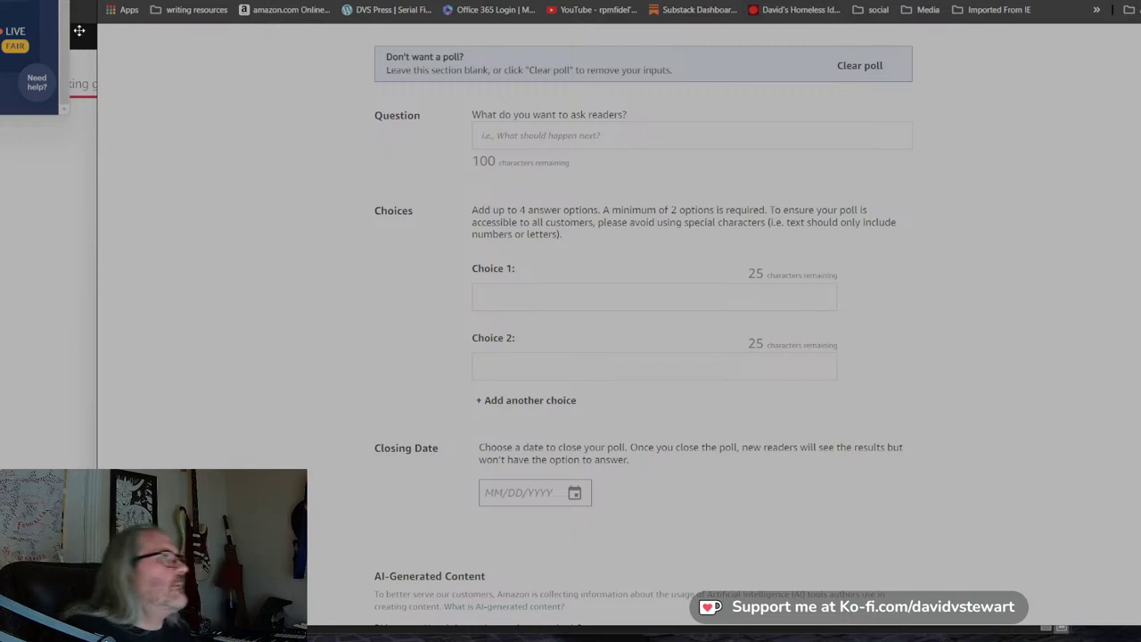
# Declare that no AI tools were used in creating the text of Episode 1.
pyautogui.scroll(-2, 623, 236)
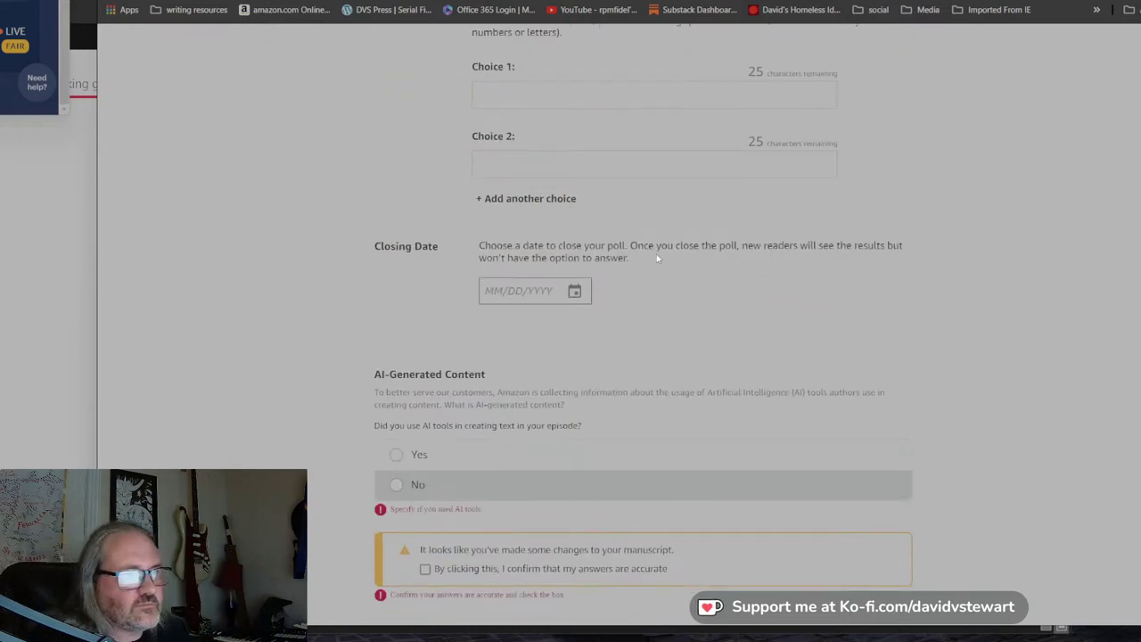
pyautogui.scroll(-2, 711, 393)
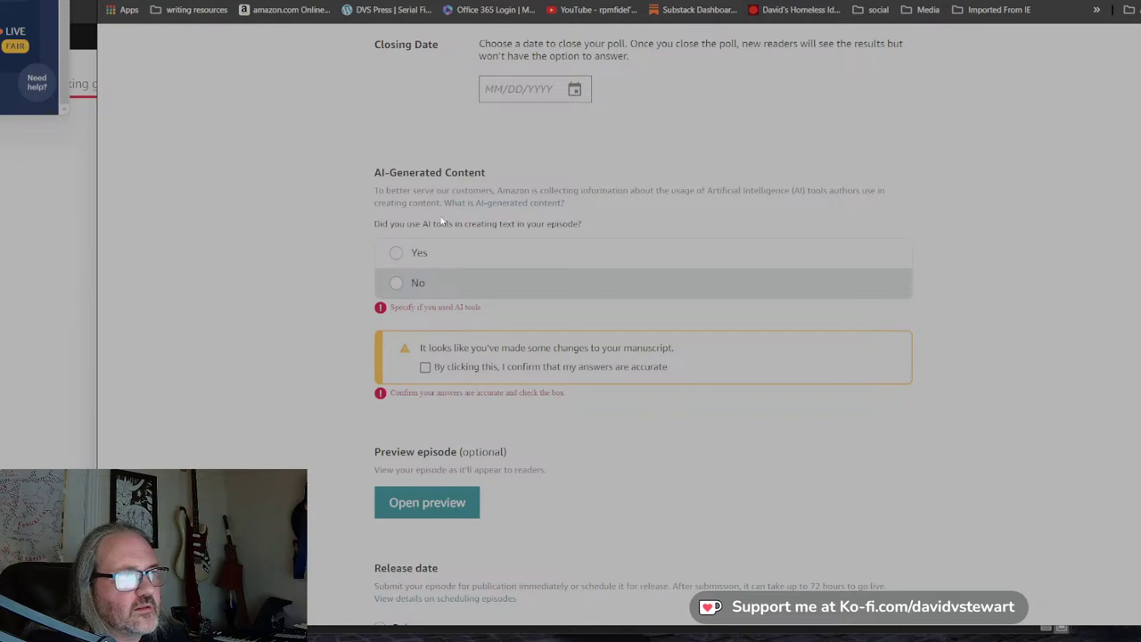
pyautogui.click(392, 283)
# Preview Episode 1 as readers will see it, from the opening through the author's note, and close the preview.
pyautogui.scroll(-2, 540, 262)
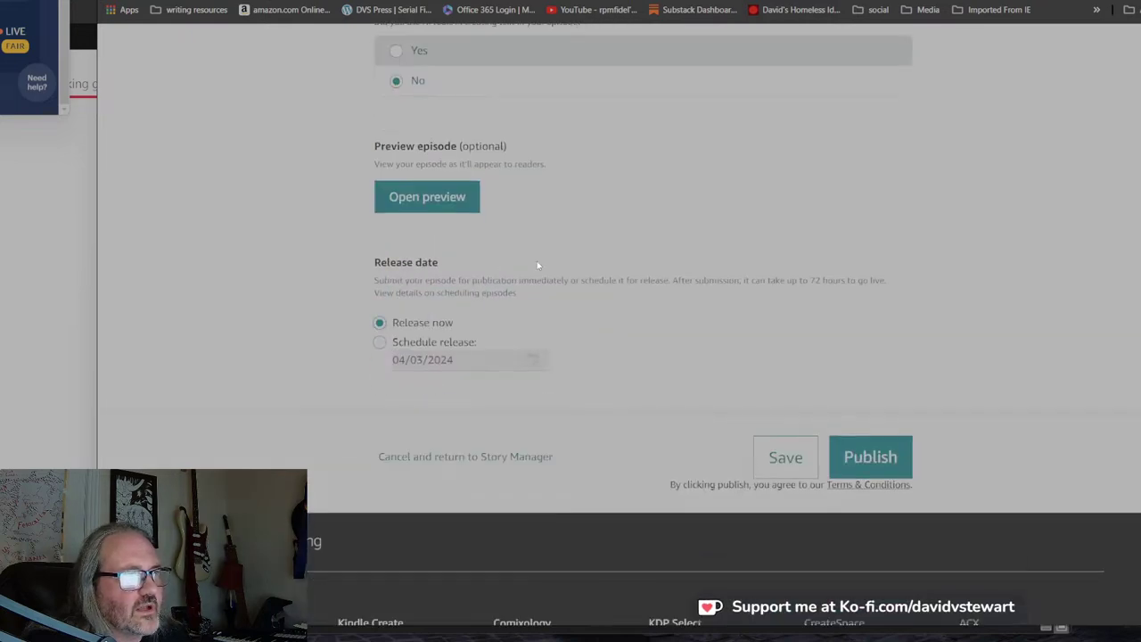
pyautogui.click(445, 198)
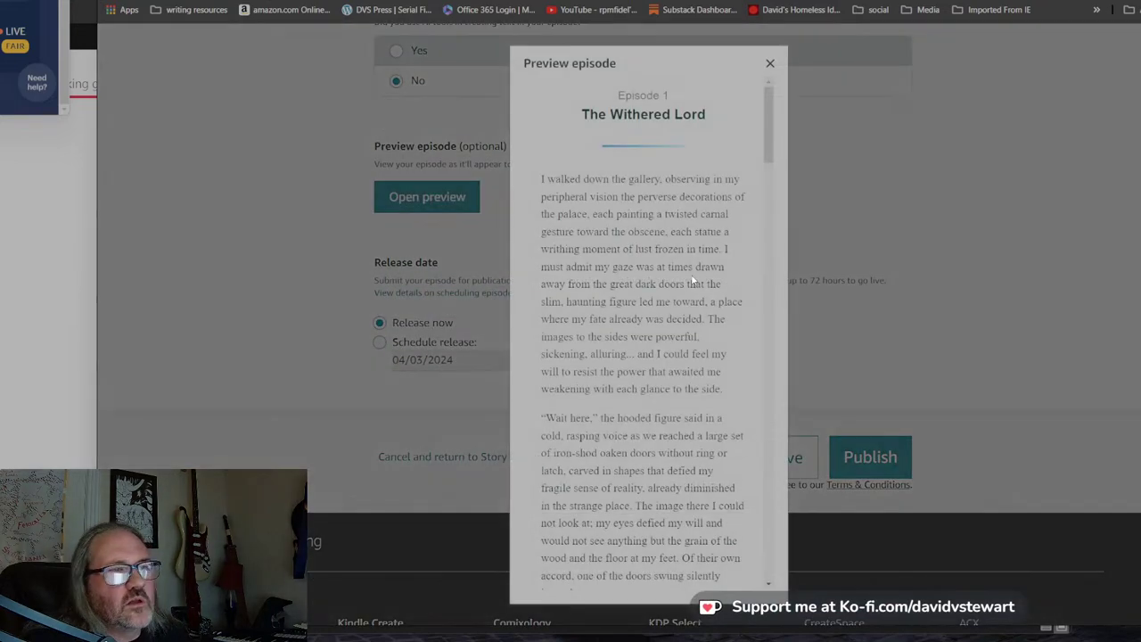
pyautogui.scroll(-5, 761, 285)
pyautogui.scroll(-10, 759, 280)
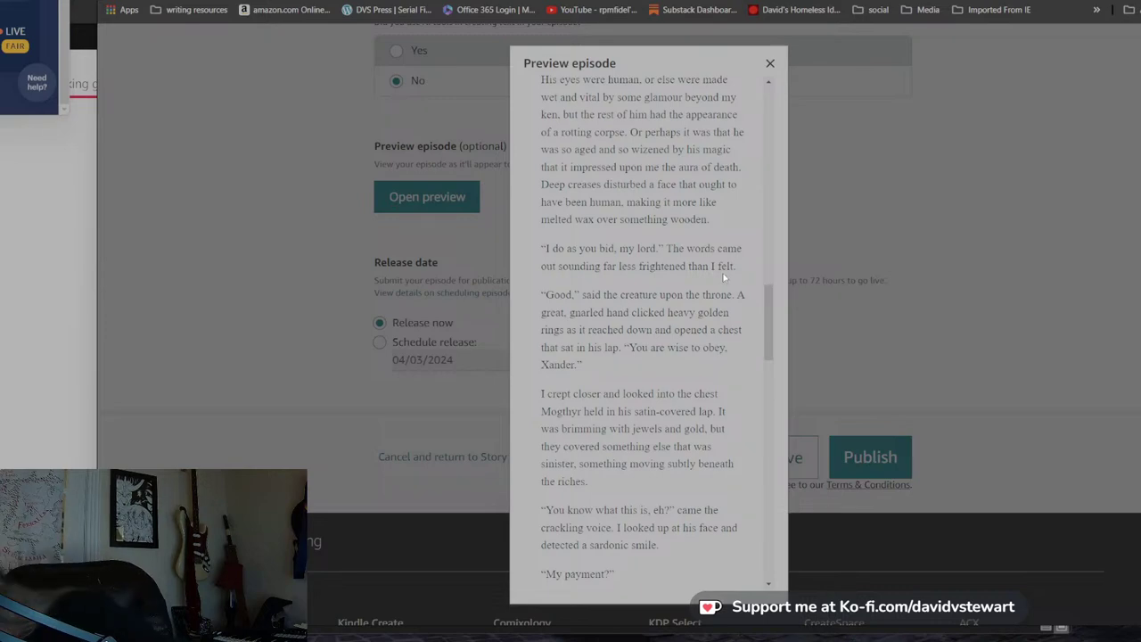
pyautogui.scroll(-3, 726, 278)
pyautogui.scroll(-10, 727, 277)
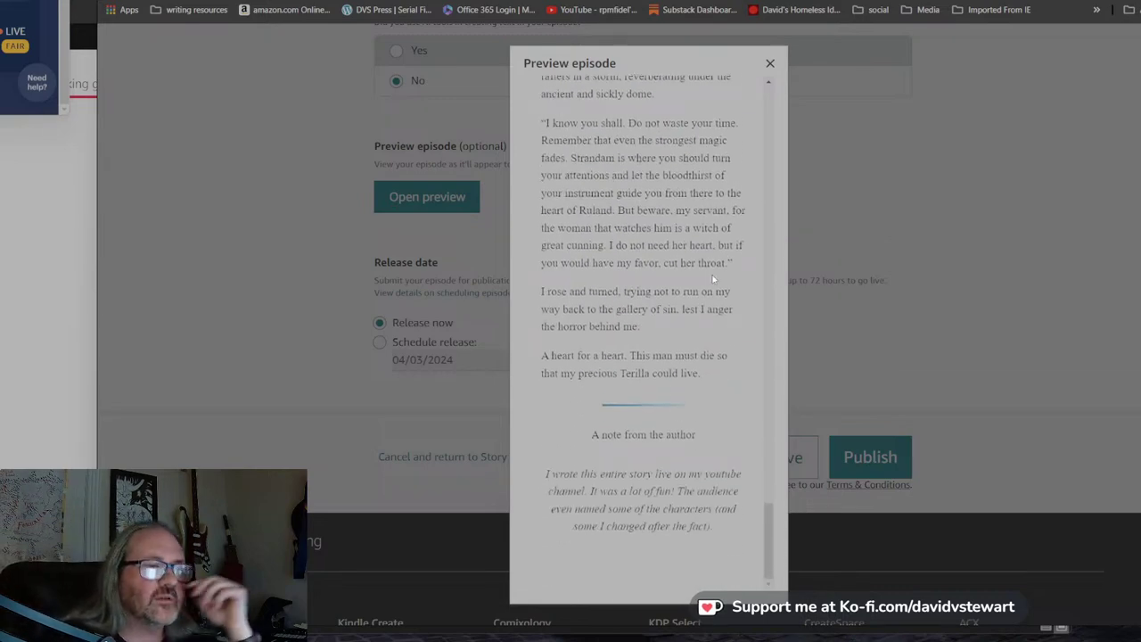
pyautogui.click(770, 62)
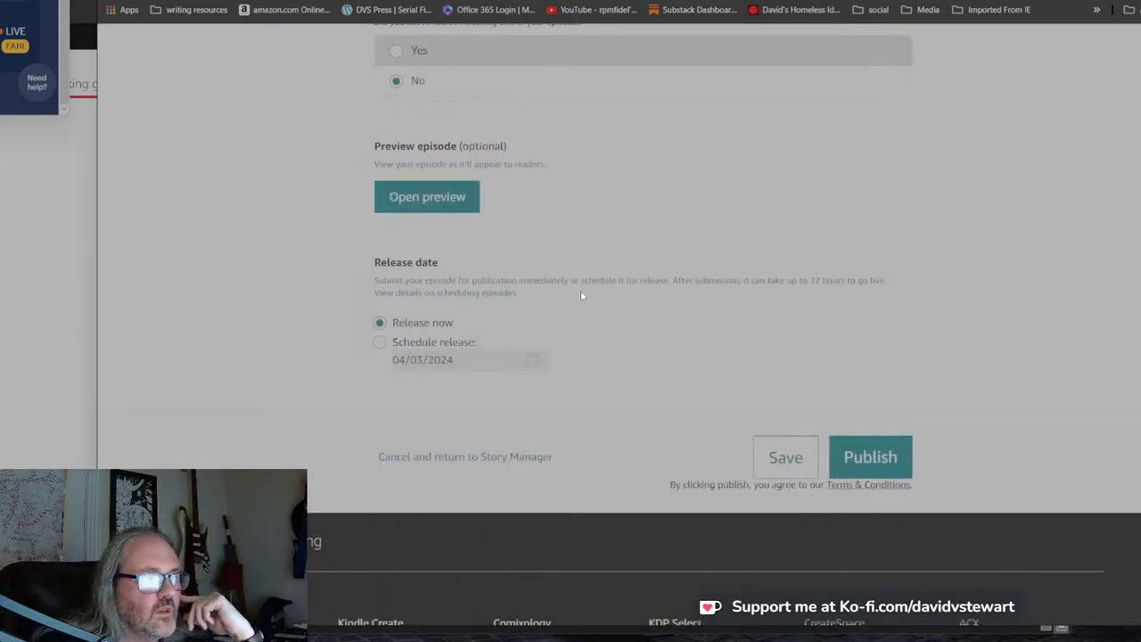
# Submit "The Withered Lord" for immediate publication, confirm the submission and dismiss the notice.
pyautogui.scroll(-1, 570, 290)
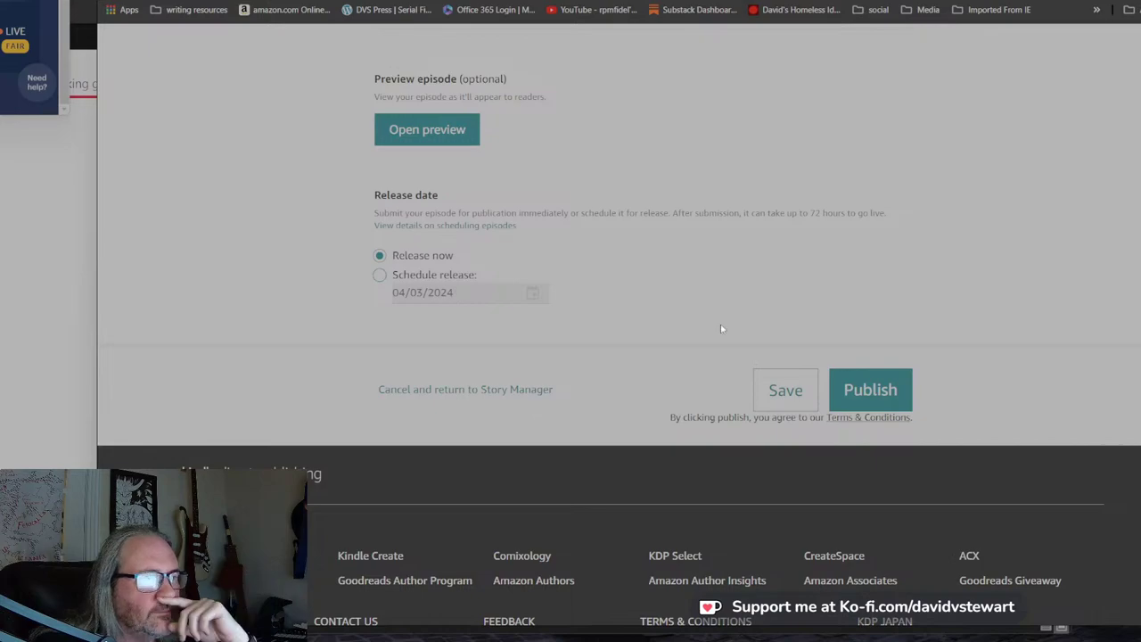
pyautogui.scroll(-1, 769, 355)
pyautogui.scroll(20, 731, 338)
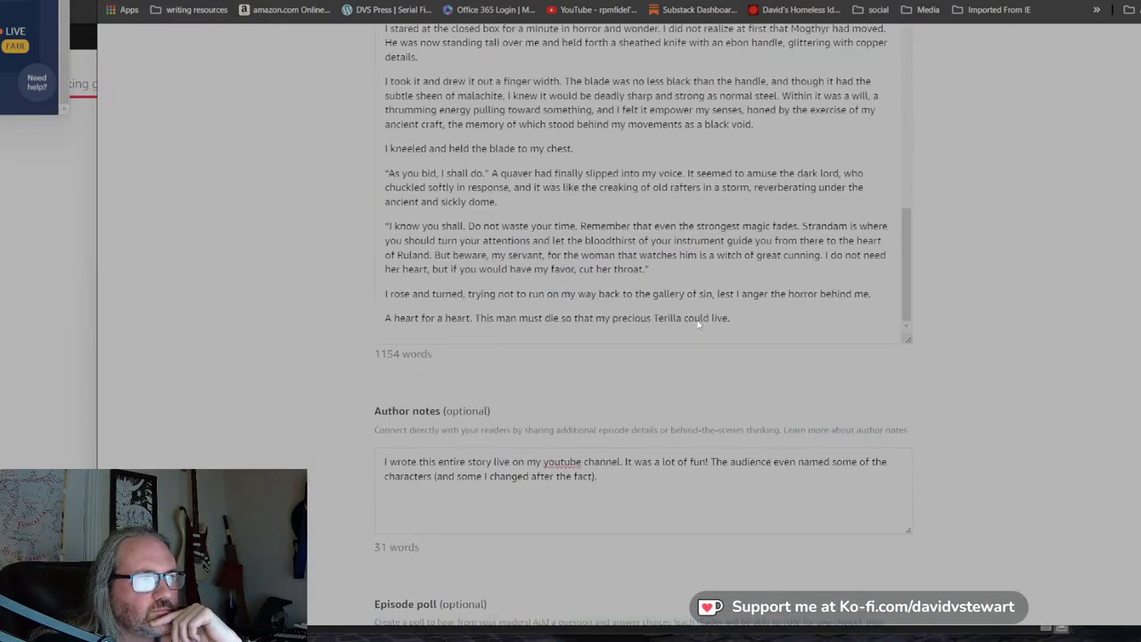
pyautogui.scroll(-20, 697, 325)
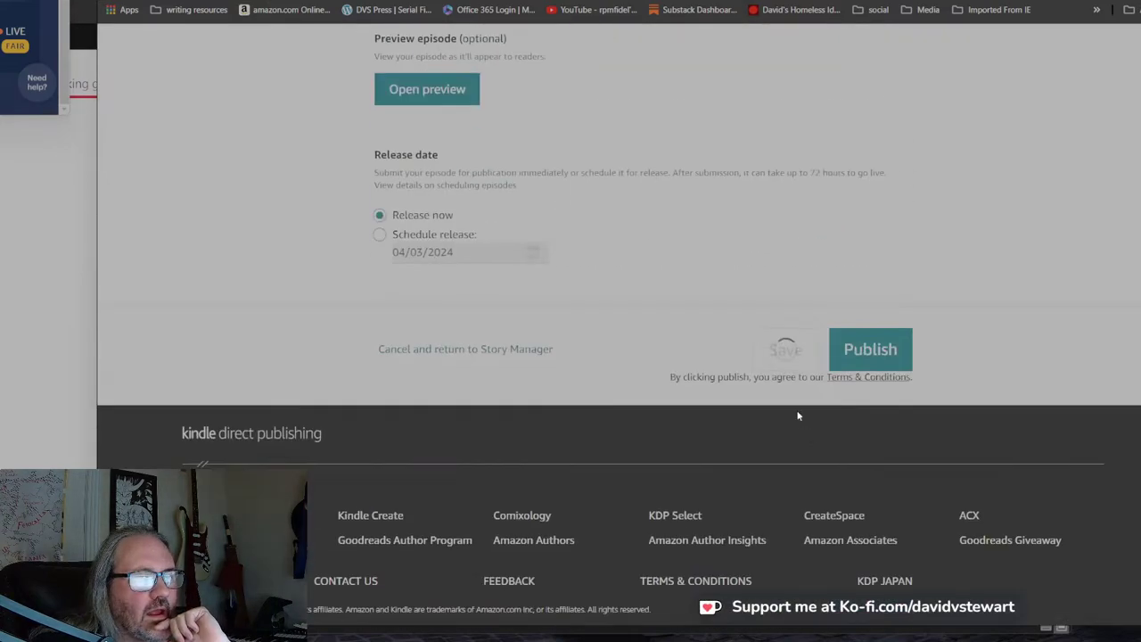
pyautogui.click(871, 350)
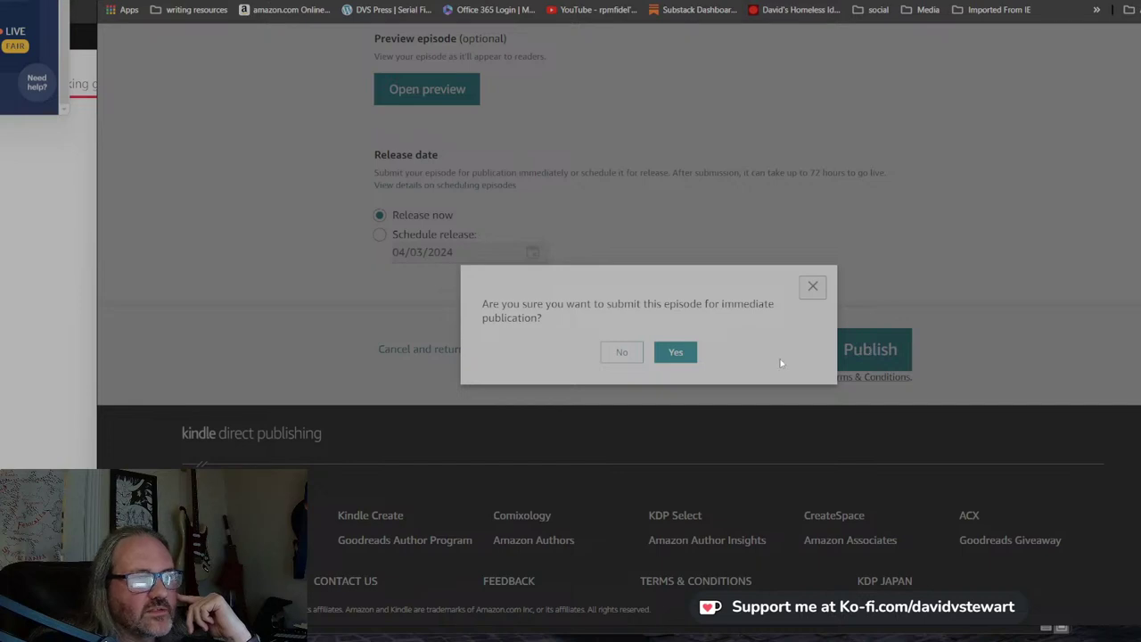
pyautogui.click(677, 352)
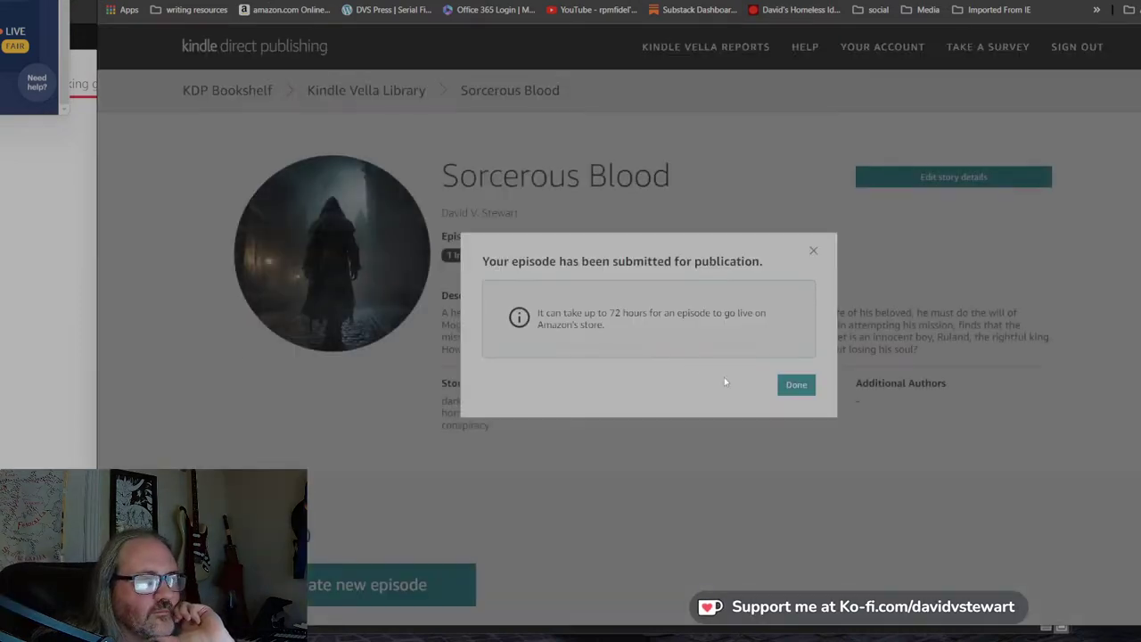
pyautogui.click(793, 384)
# Create a new episode for Sorcerous Blood and title it "The Boatman".
pyautogui.scroll(-2, 664, 421)
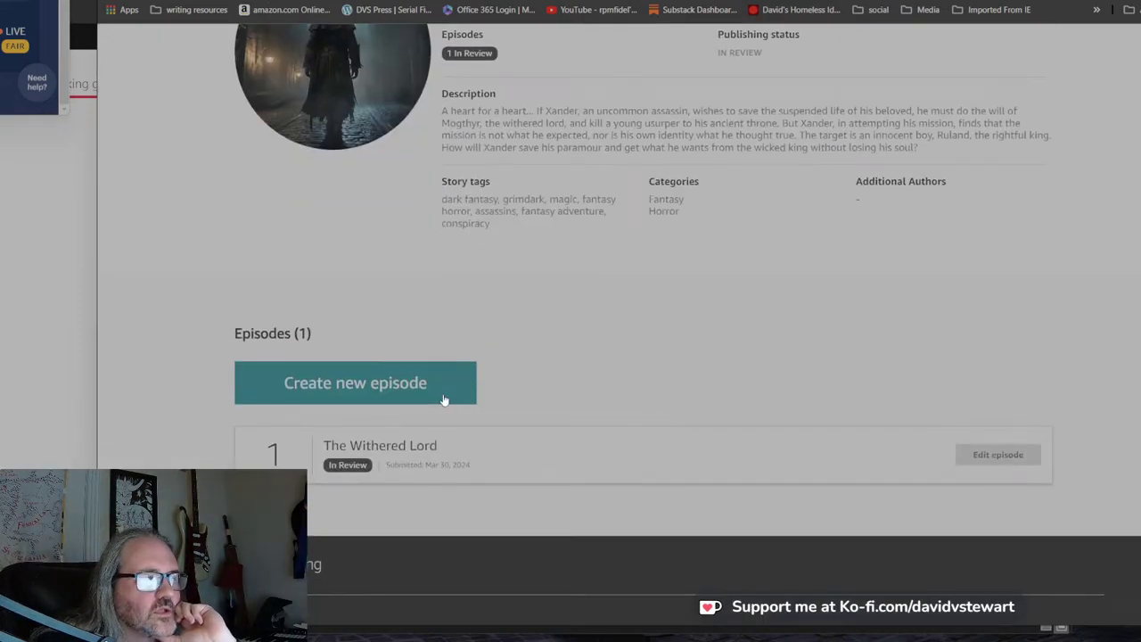
pyautogui.click(393, 388)
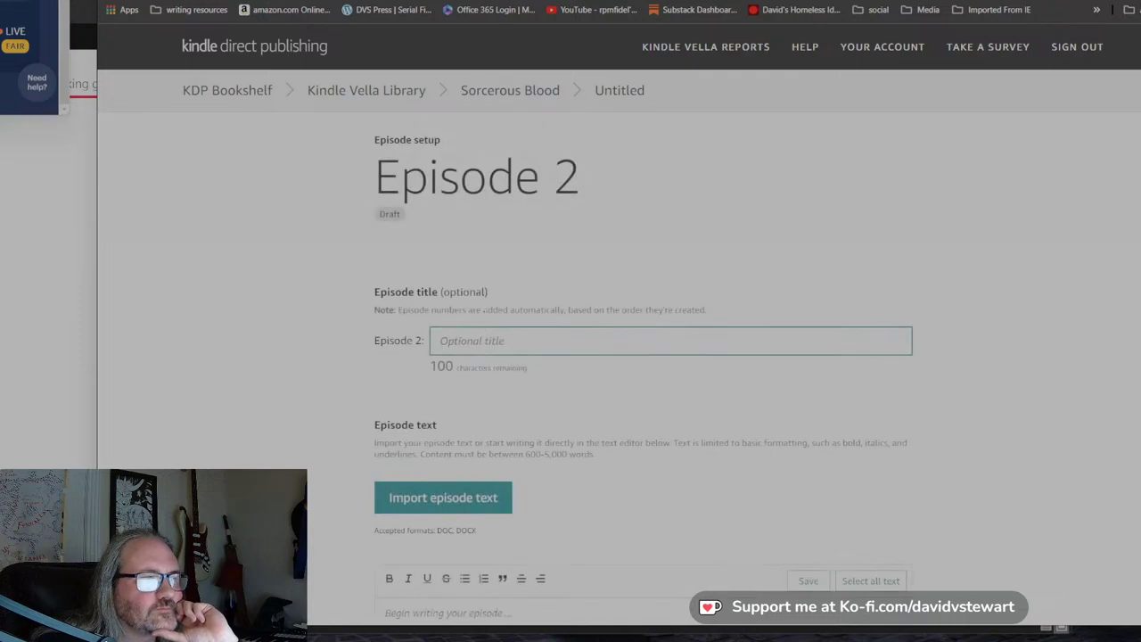
pyautogui.hotkey('alt', 'Tab')
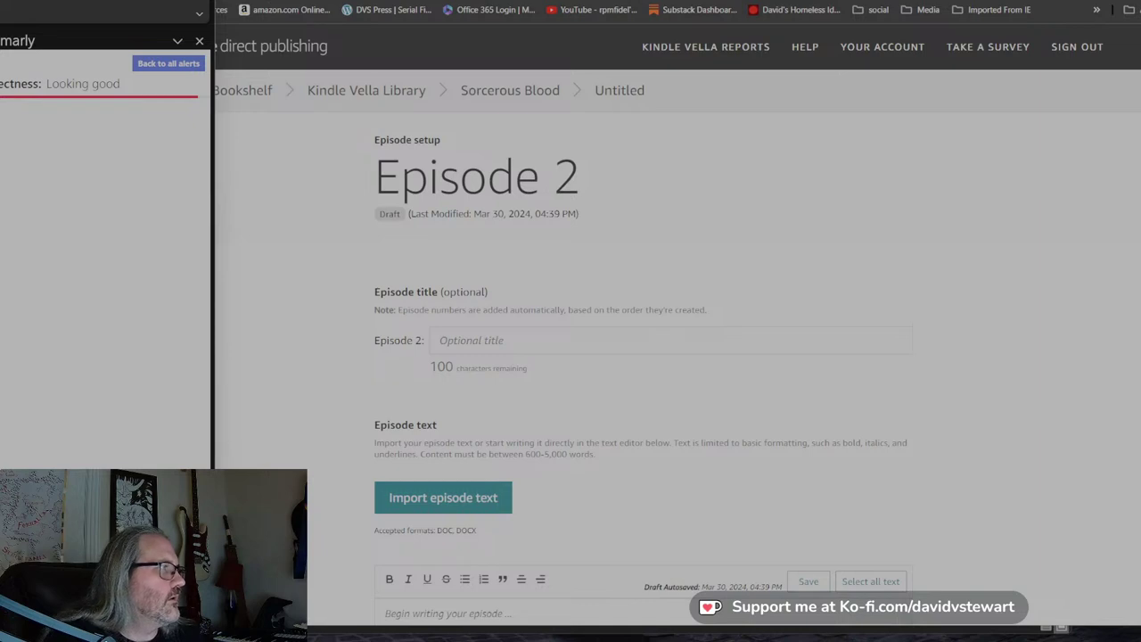
pyautogui.click(556, 327)
pyautogui.write('The B')
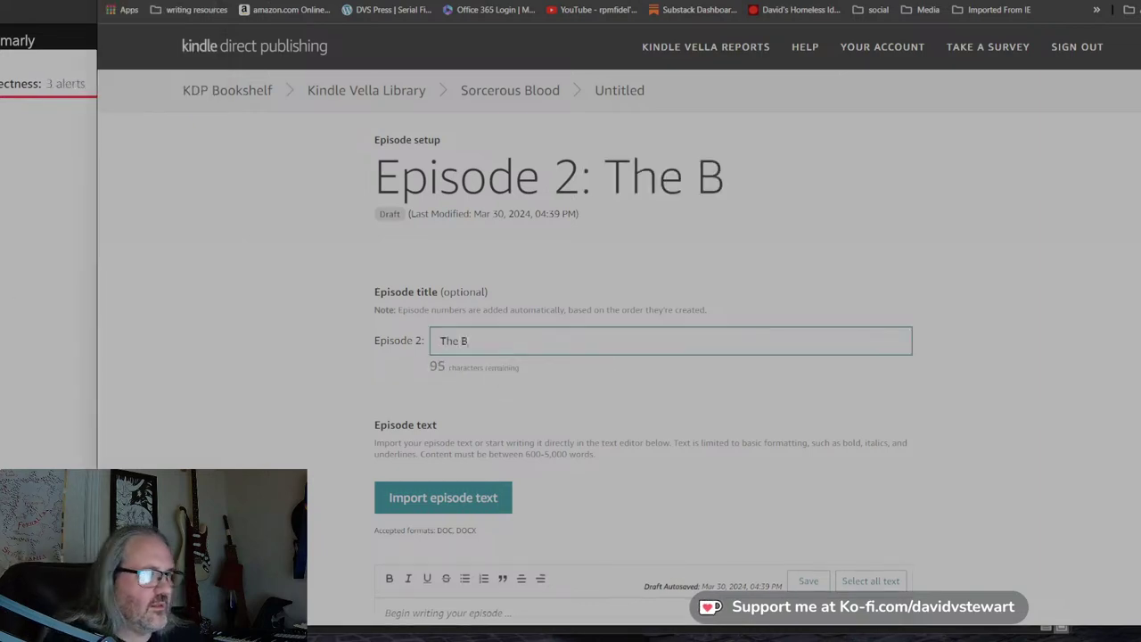
pyautogui.write('oatman')
# Bring the boatman chapter from the manuscript into the untitled Google Docs document, replacing all of the previous episode's text.
pyautogui.click(48, 400)
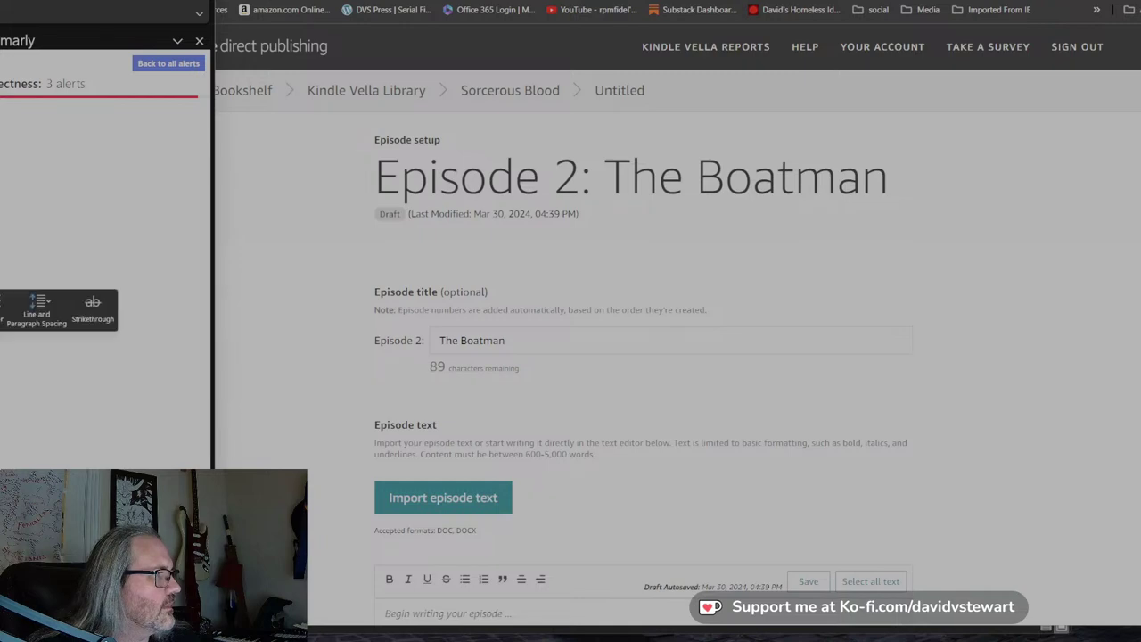
pyautogui.hotkey('alt', 'Tab')
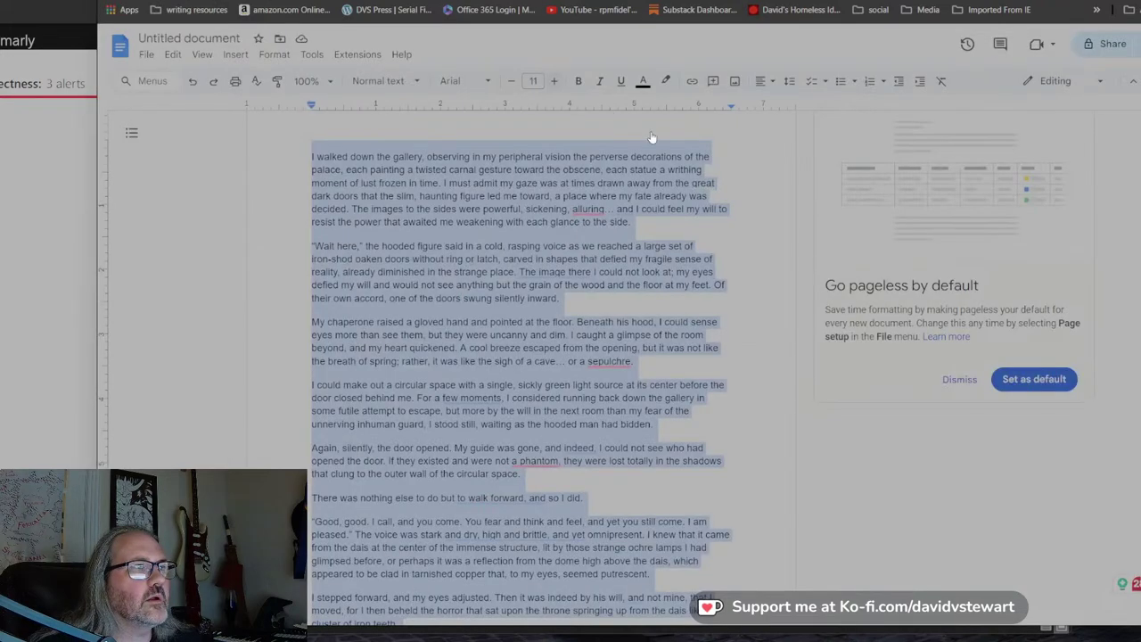
pyautogui.press('BackSpace')
pyautogui.hotkey('ctrl', 'v')
pyautogui.scroll(-2, 520, 356)
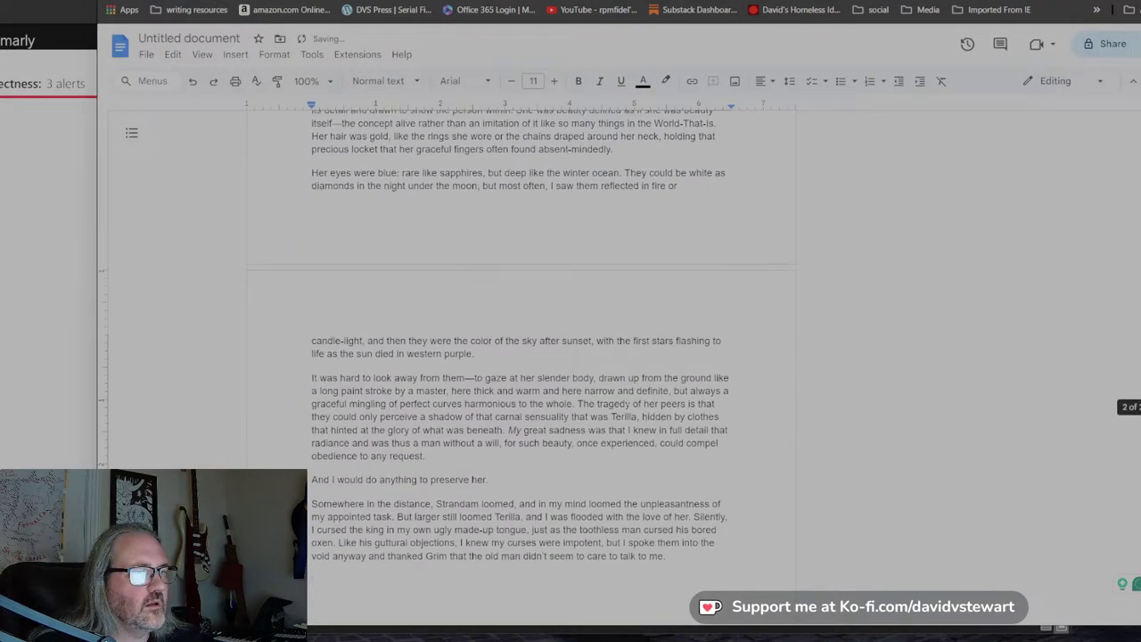
# Copy the document's entire text and paste it as the episode text of "The Boatman" in Kindle Direct Publishing.
pyautogui.moveTo(668, 575); pyautogui.dragTo(549, 151)
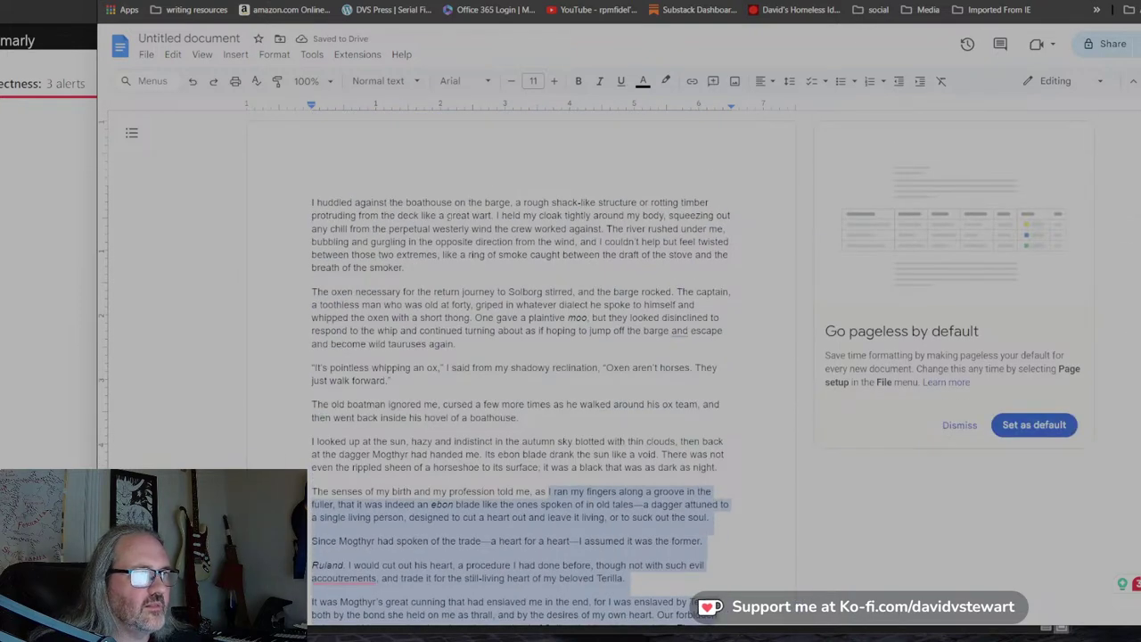
pyautogui.hotkey('ctrl', 'a')
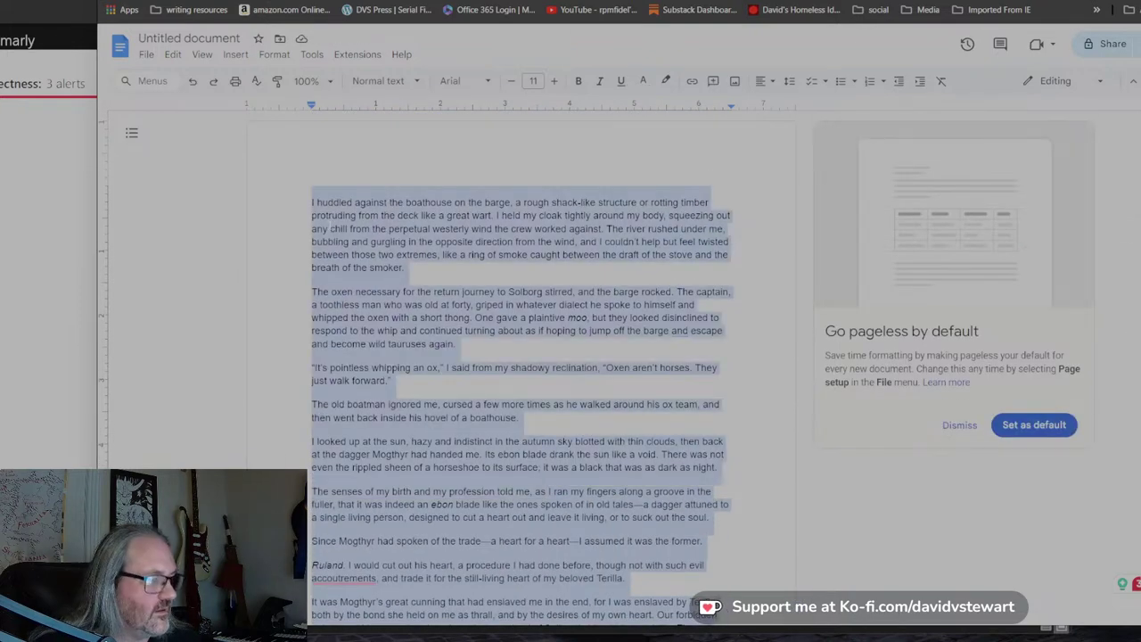
pyautogui.click(332, 2)
pyautogui.scroll(-3, 578, 435)
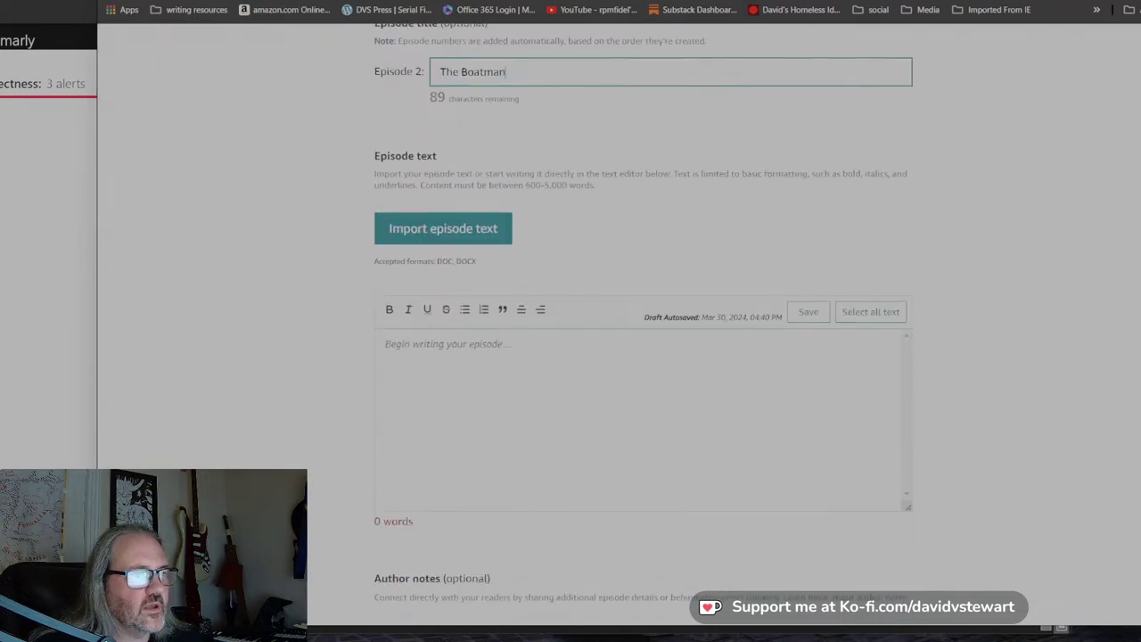
pyautogui.click(385, 344)
pyautogui.hotkey('ctrl', 'v')
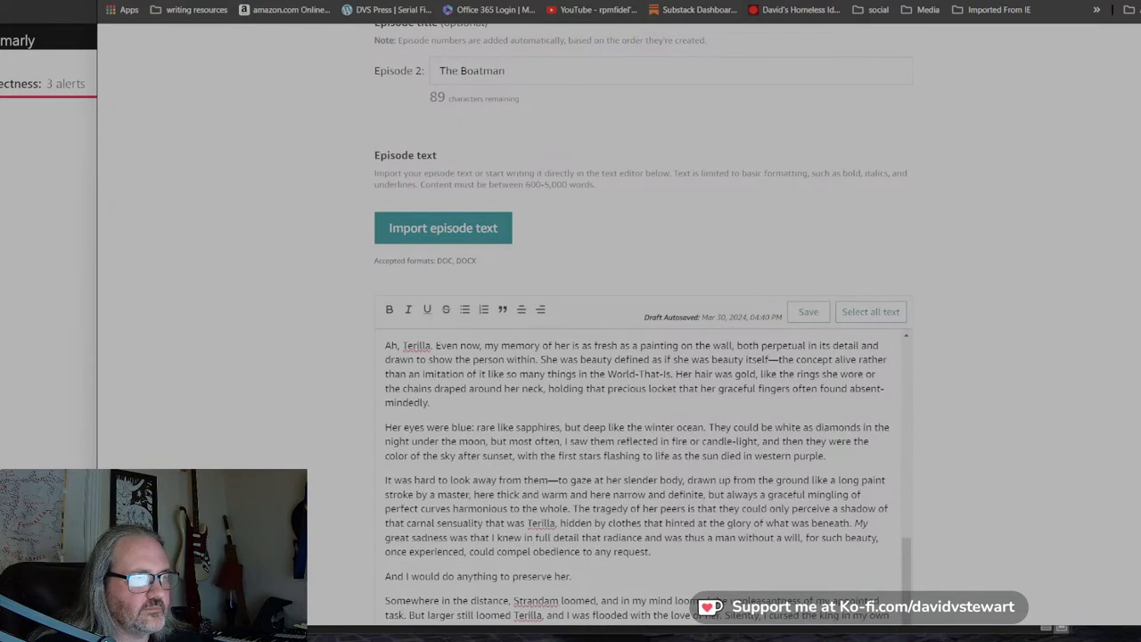
# Remove the blank lines after the last paragraph of the pasted episode text and check back to its beginning.
pyautogui.scroll(-4, 682, 524)
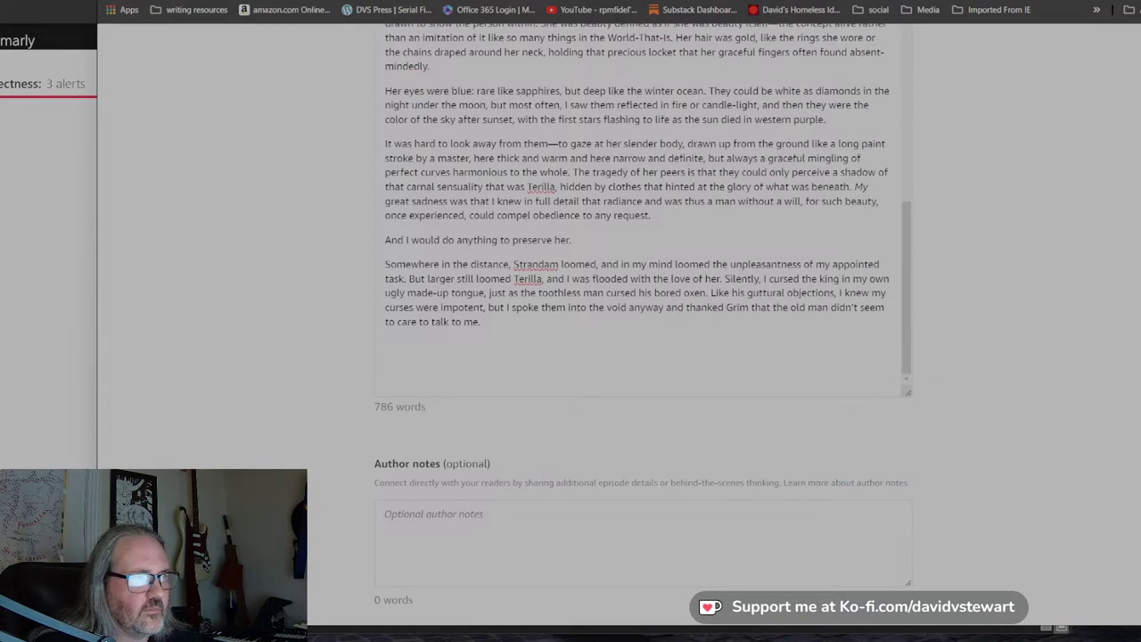
pyautogui.press('BackSpace')
pyautogui.press('BackSpace')
pyautogui.scroll(10, 642, 205)
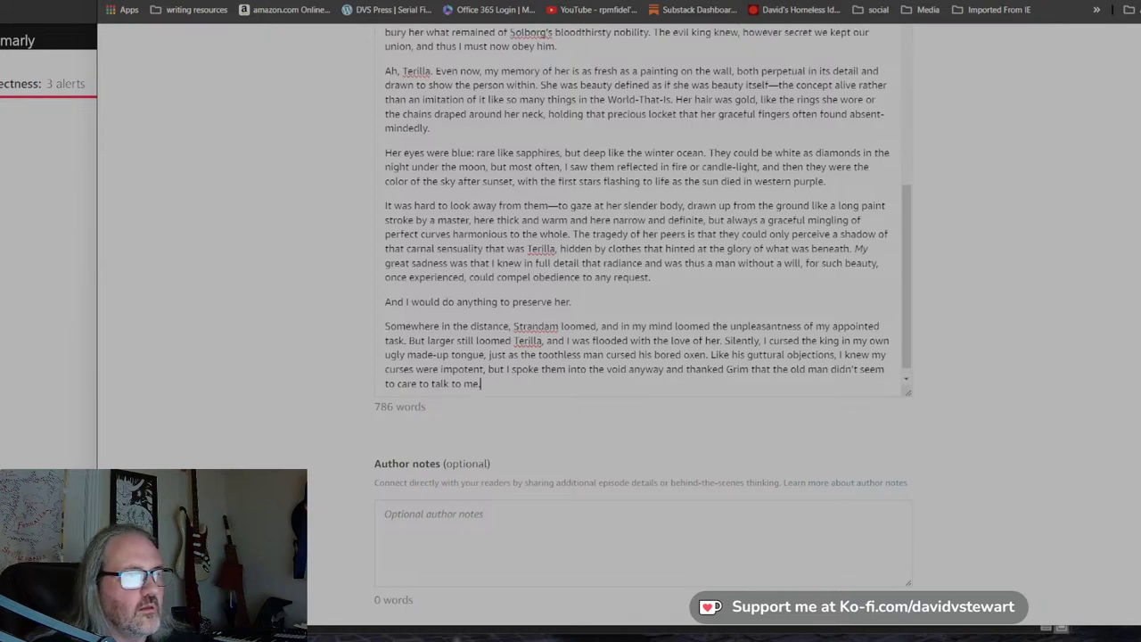
pyautogui.scroll(4, 805, 283)
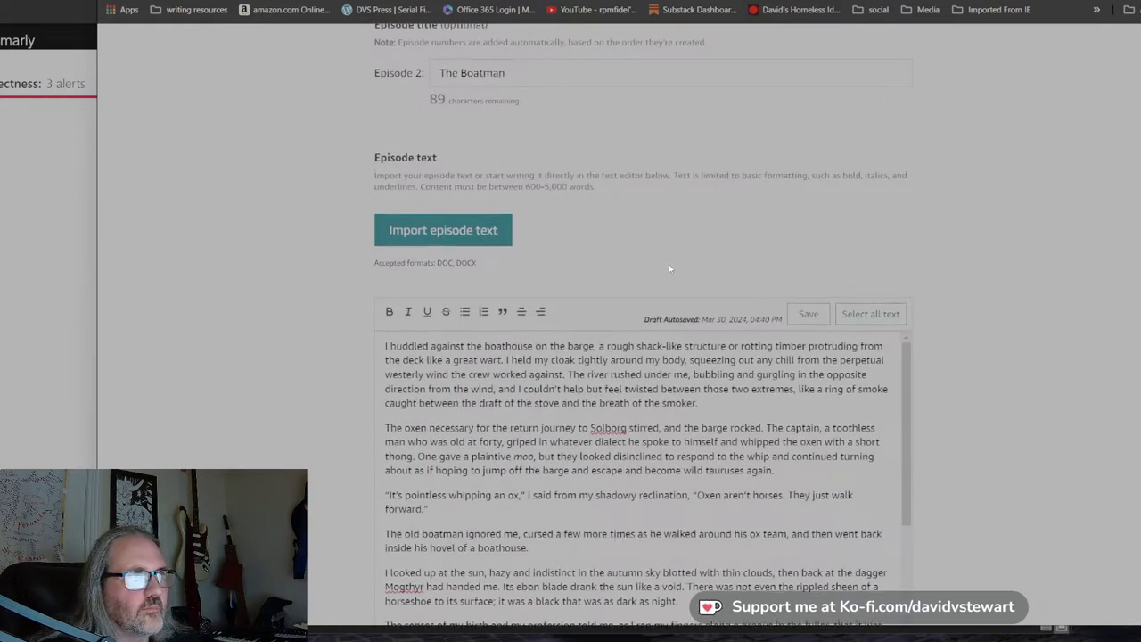
pyautogui.scroll(2, 668, 264)
# Leave the author notes and poll empty, and declare that no AI tools were used for Episode 2's text.
pyautogui.scroll(-10, 683, 315)
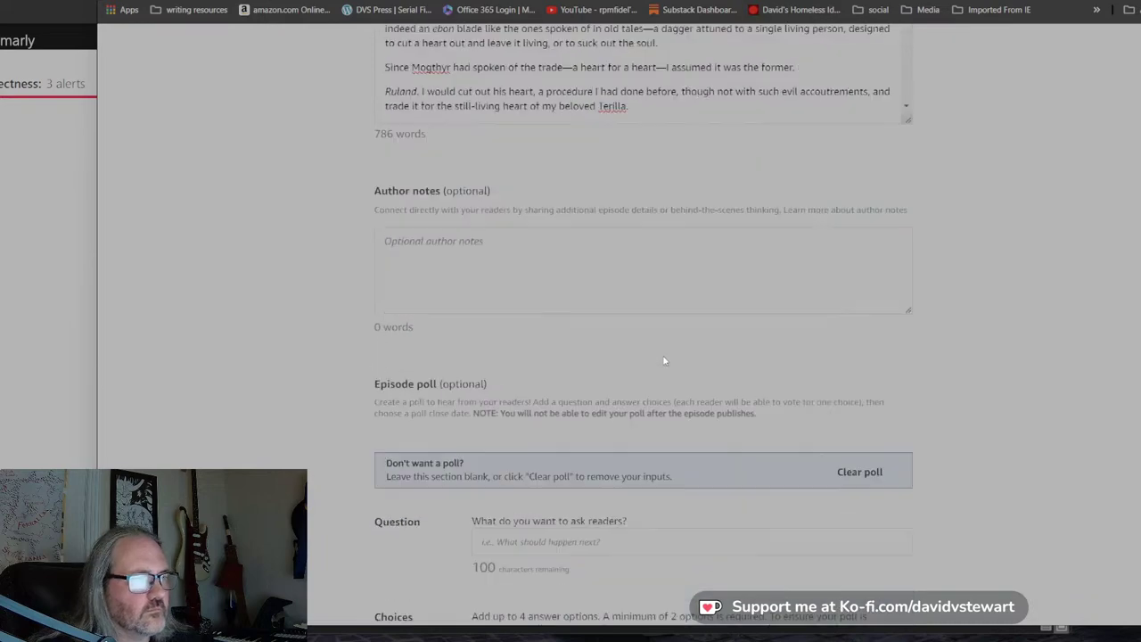
pyautogui.scroll(-3, 663, 360)
pyautogui.scroll(-2, 688, 314)
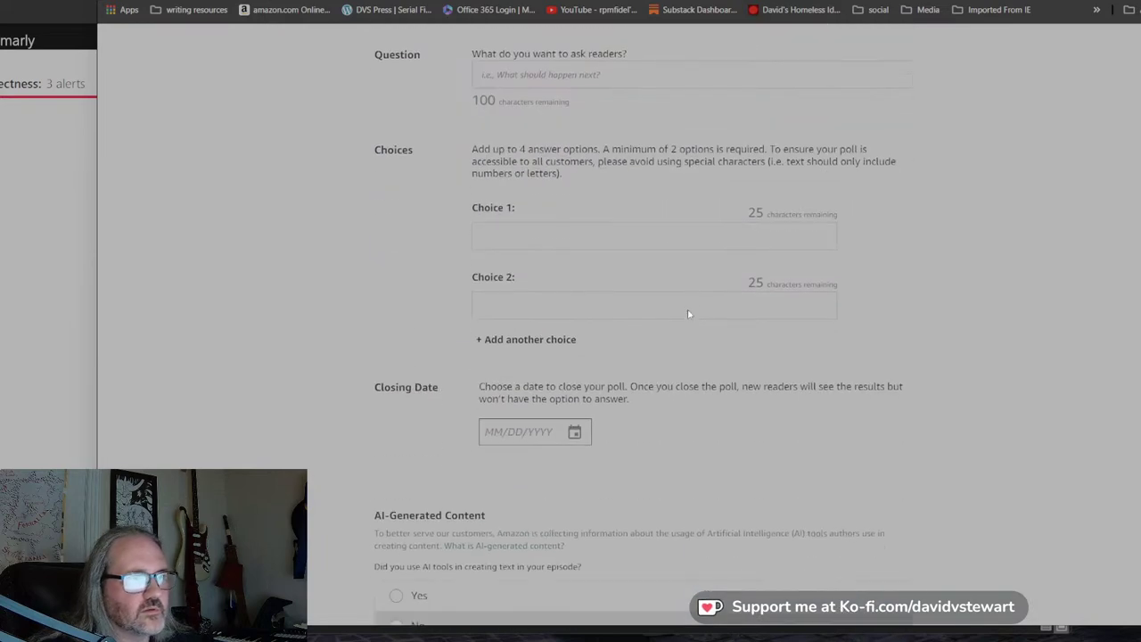
pyautogui.scroll(-2, 678, 317)
pyautogui.scroll(-2, 665, 319)
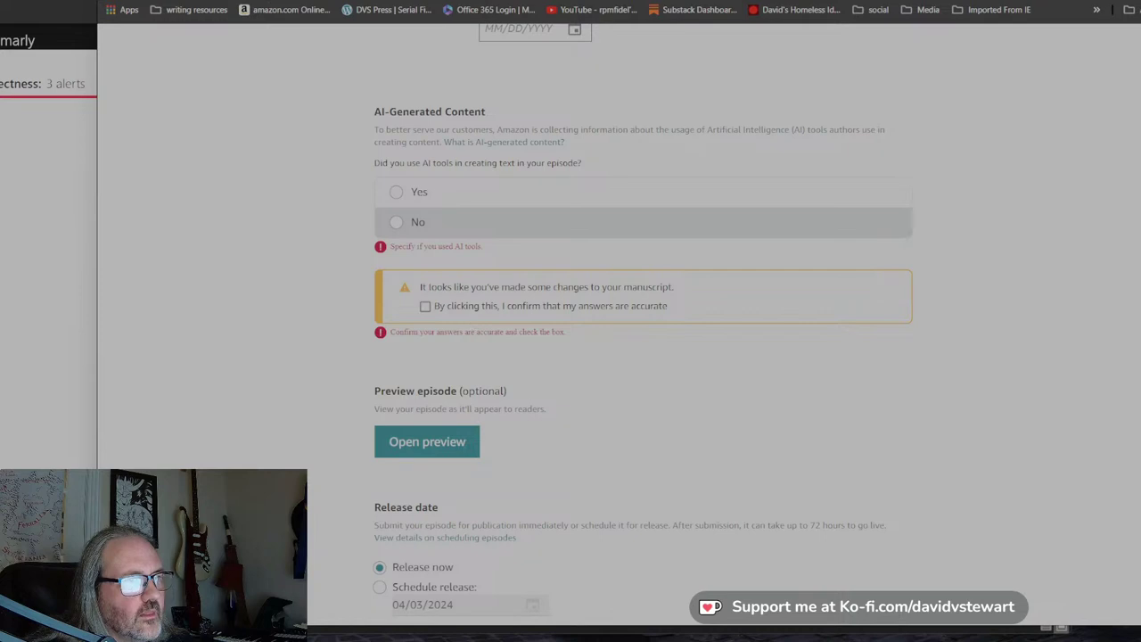
pyautogui.click(396, 223)
# Schedule the release of Episode 2 for 04/03/2024.
pyautogui.scroll(-2, 541, 321)
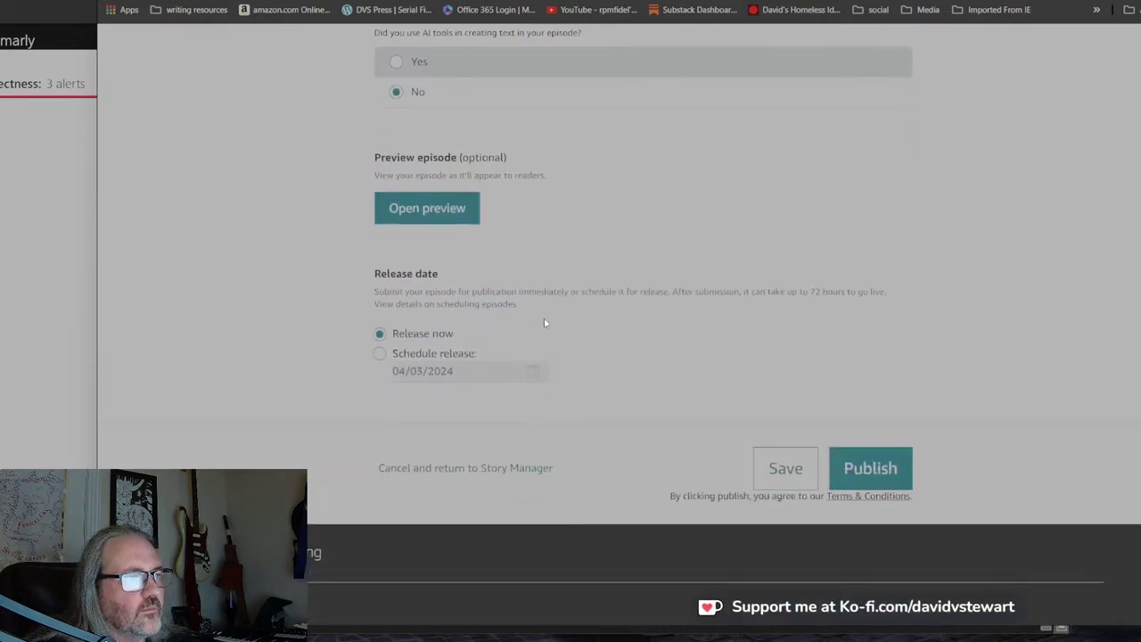
pyautogui.click(381, 350)
pyautogui.click(453, 367)
pyautogui.click(532, 368)
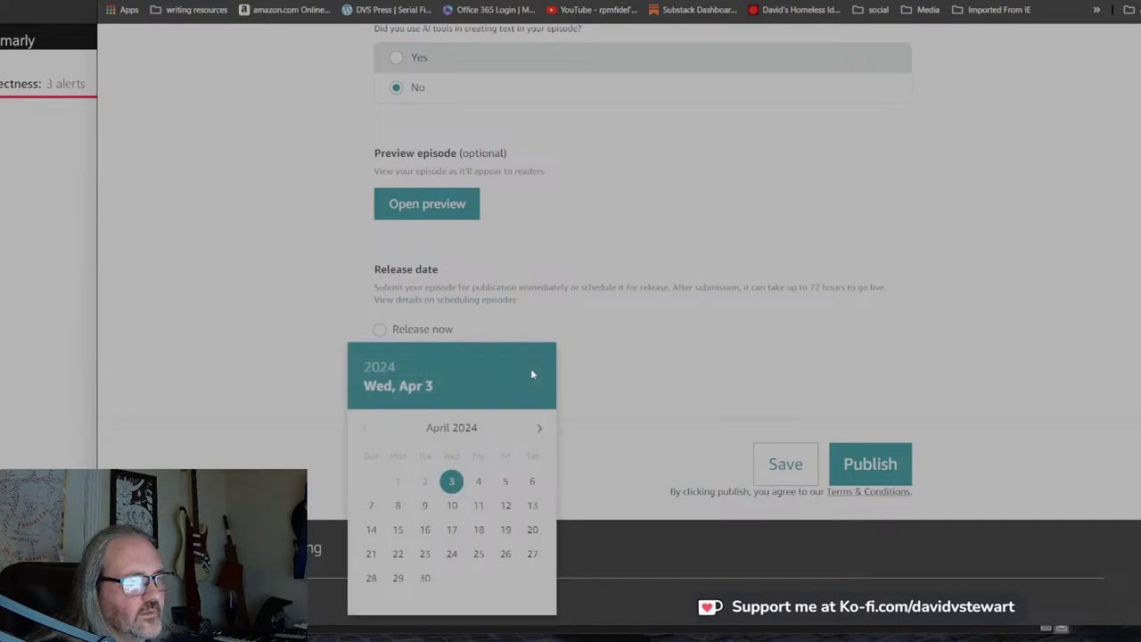
pyautogui.click(641, 318)
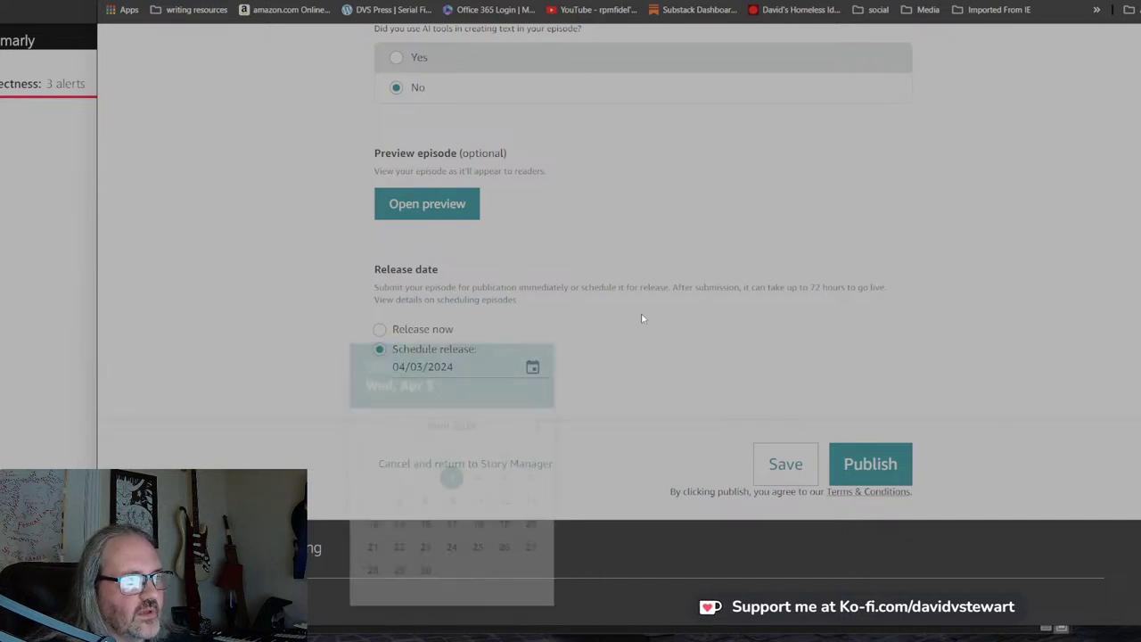
# Submit "The Boatman" for publishing on its scheduled date and confirm the submission.
pyautogui.click(870, 469)
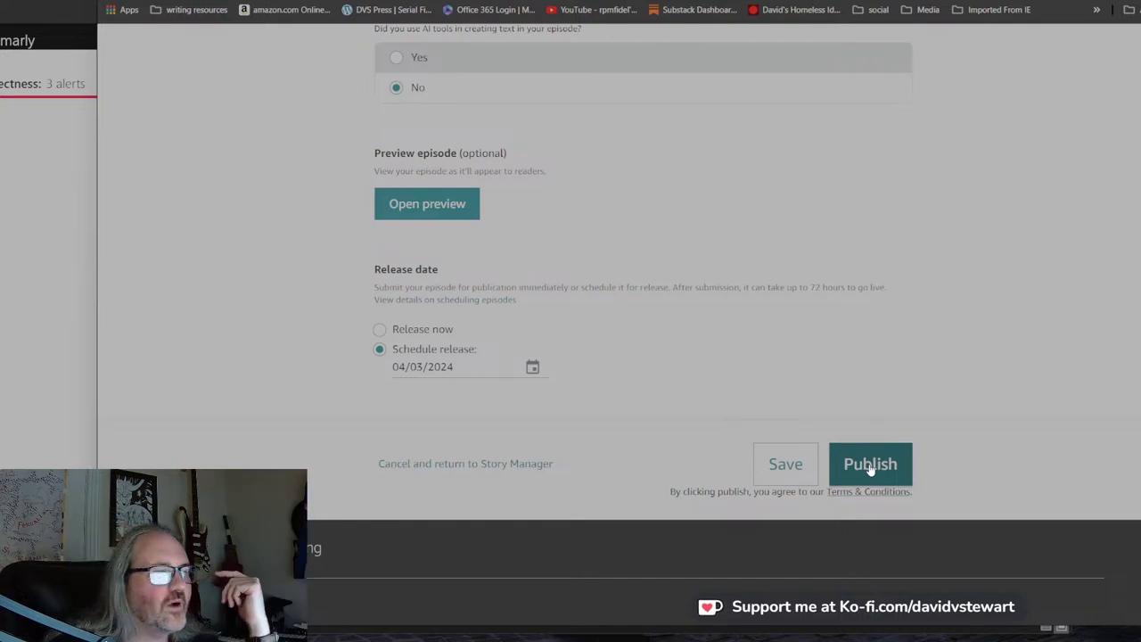
pyautogui.click(869, 465)
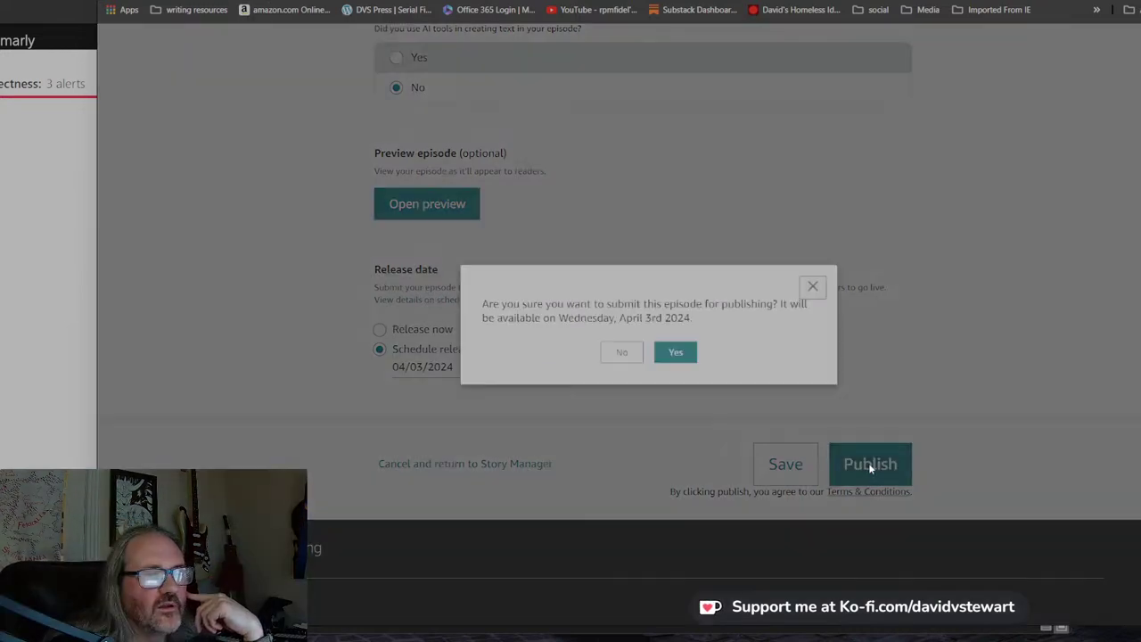
pyautogui.click(688, 352)
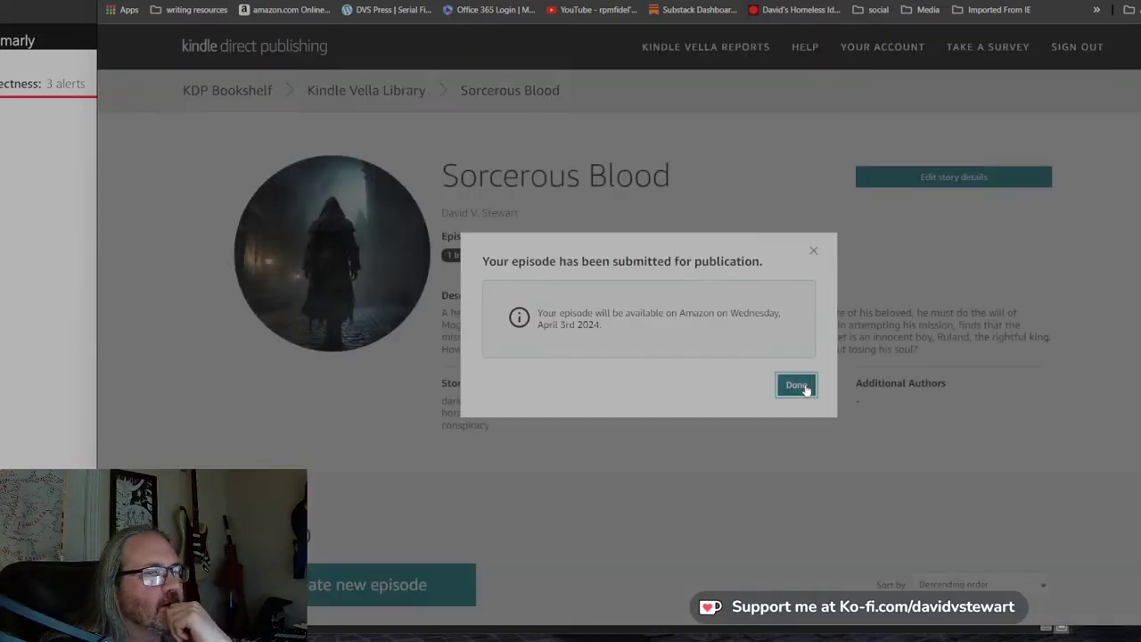
# Dismiss the submission confirmation, create Episode 3 of Sorcerous Blood, and title it "Strandam".
pyautogui.click(796, 386)
pyautogui.scroll(-3, 433, 377)
pyautogui.click(409, 383)
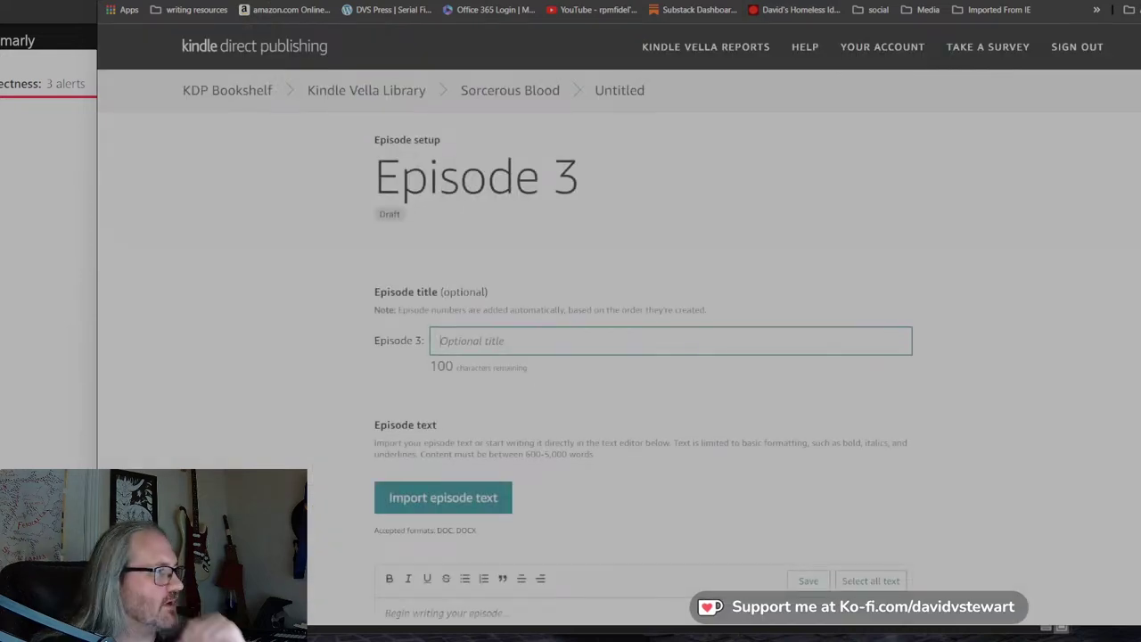
pyautogui.hotkey('alt', 'Tab')
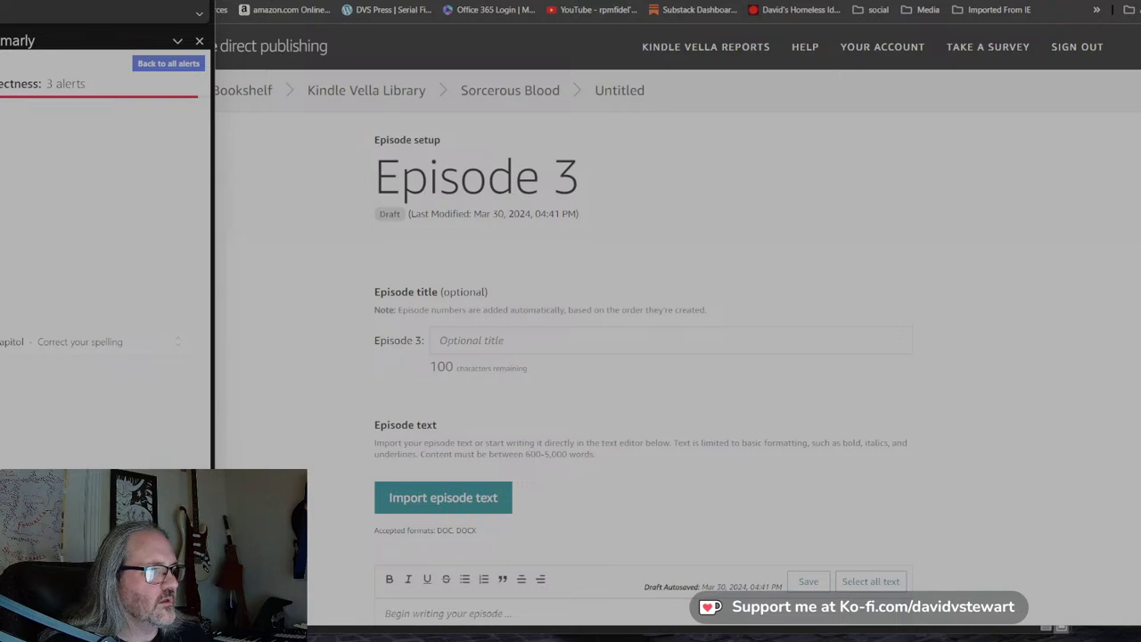
pyautogui.click(499, 340)
pyautogui.write('Sty')
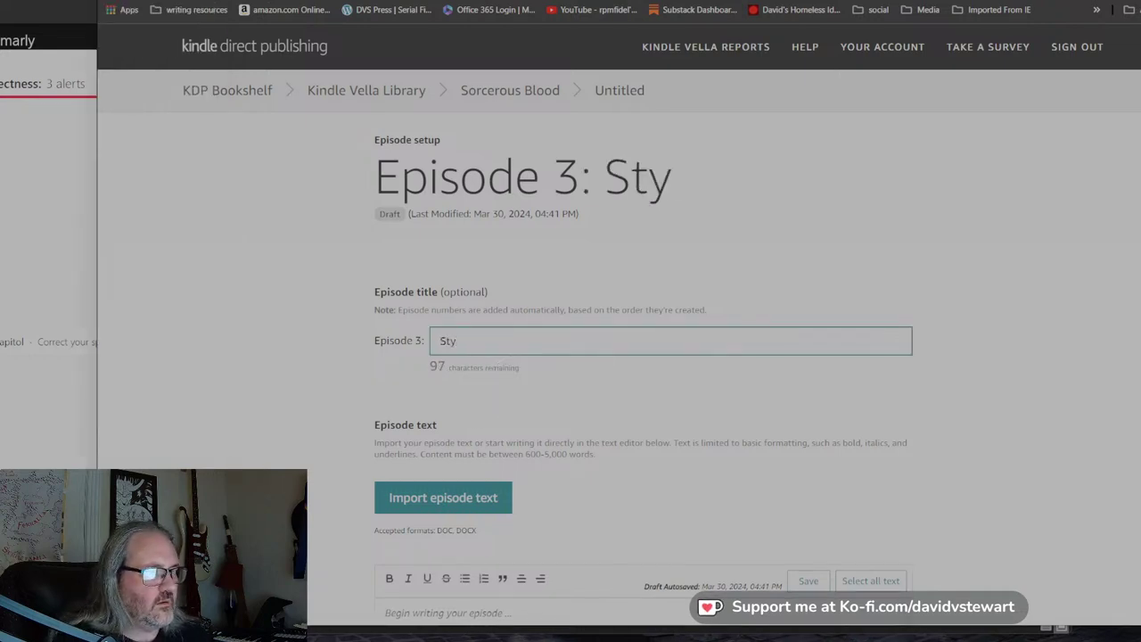
pyautogui.press('BackSpace')
pyautogui.write('randam')
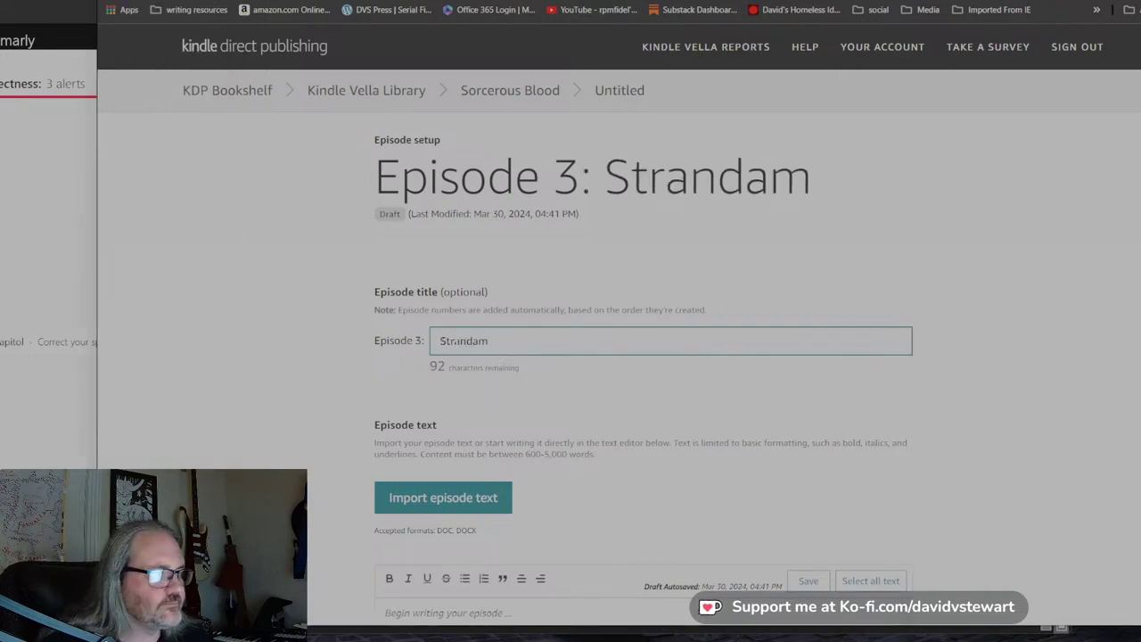
# Replace the Google Docs text with the Strandam chapter from the Word manuscript and copy the cleaned-up text.
pyautogui.hotkey('alt', 'Tab')
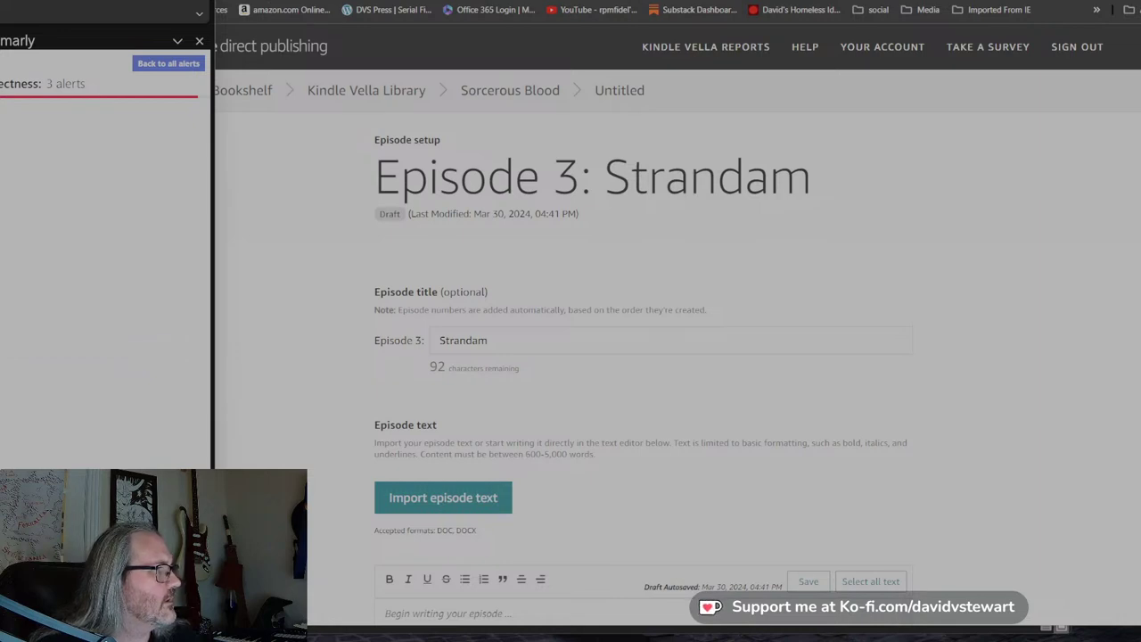
pyautogui.click(366, 1)
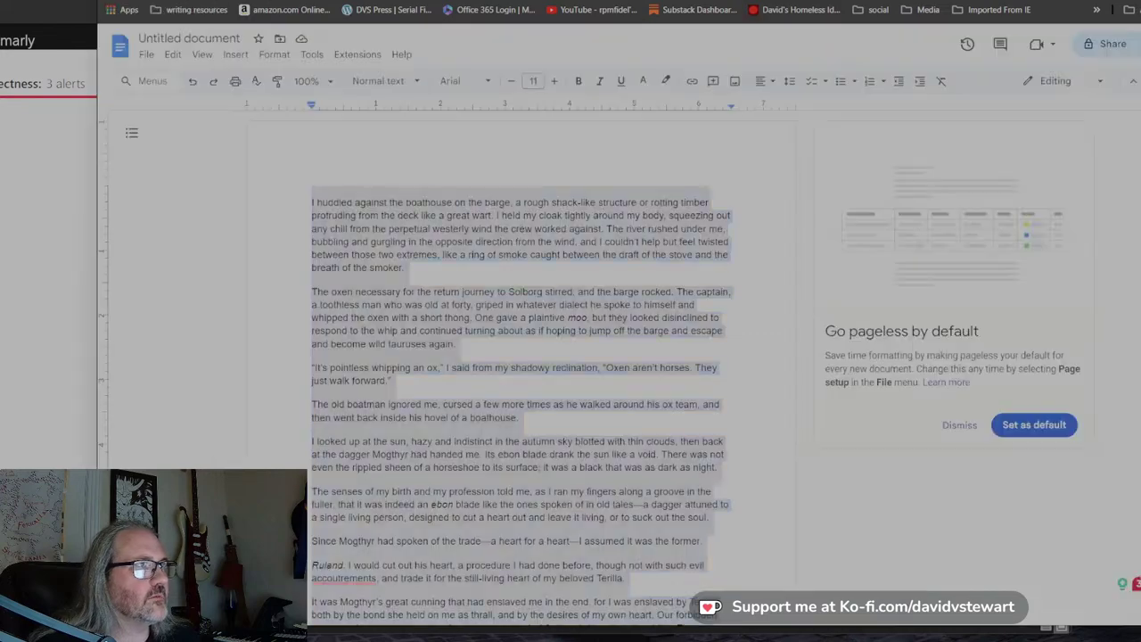
pyautogui.press('BackSpace')
pyautogui.hotkey('ctrl', 'v')
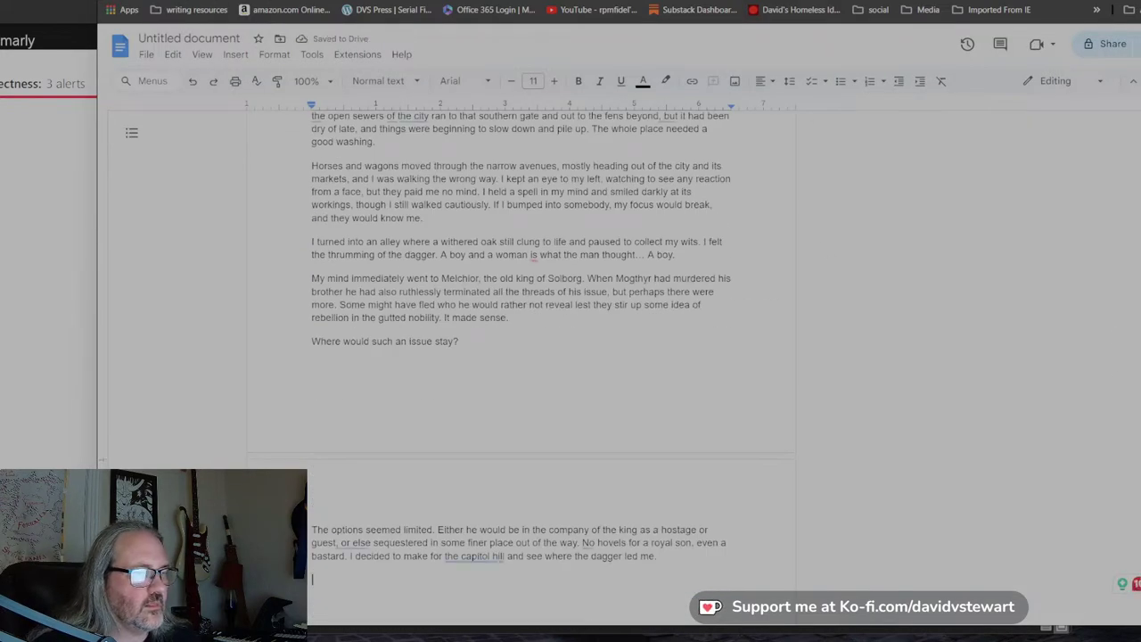
pyautogui.scroll(5, 522, 356)
pyautogui.scroll(10, 522, 357)
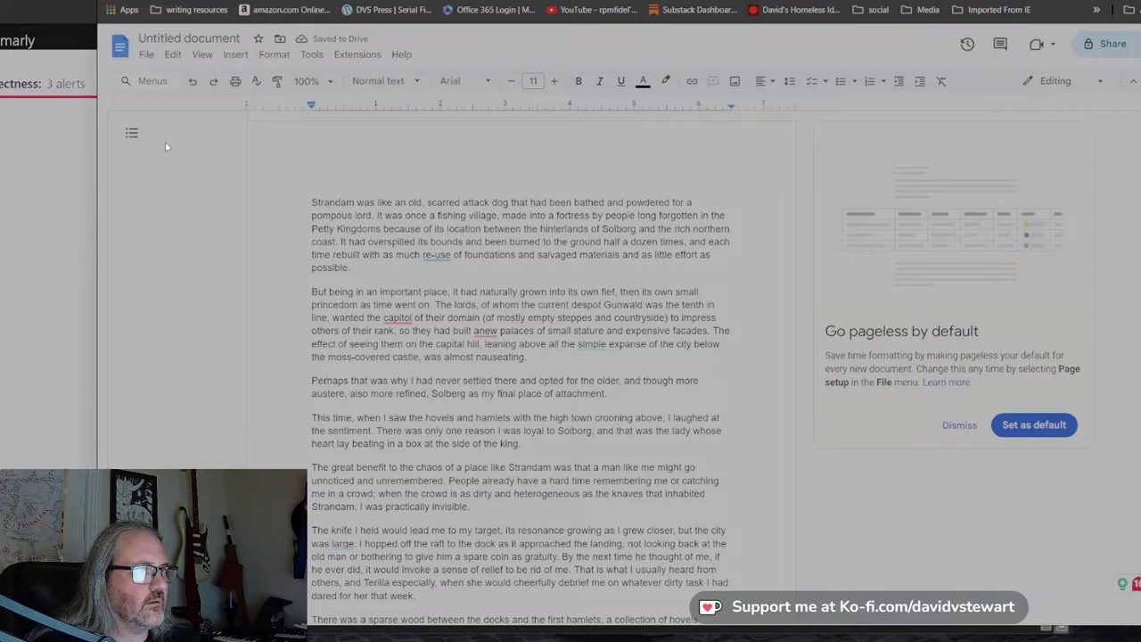
pyautogui.hotkey('ctrl', 'a')
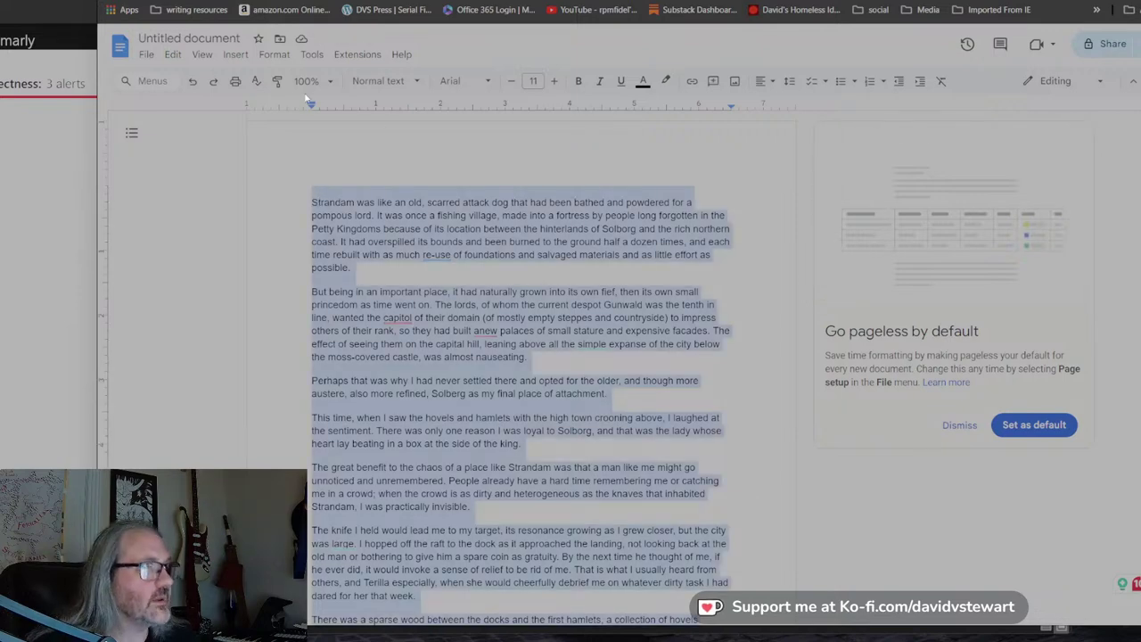
# Paste the Strandam text into Episode 3's text editor in Kindle Vella and remove the blank lines after the last paragraph.
pyautogui.hotkey('ctrl', 'Tab')
pyautogui.scroll(-2, 491, 433)
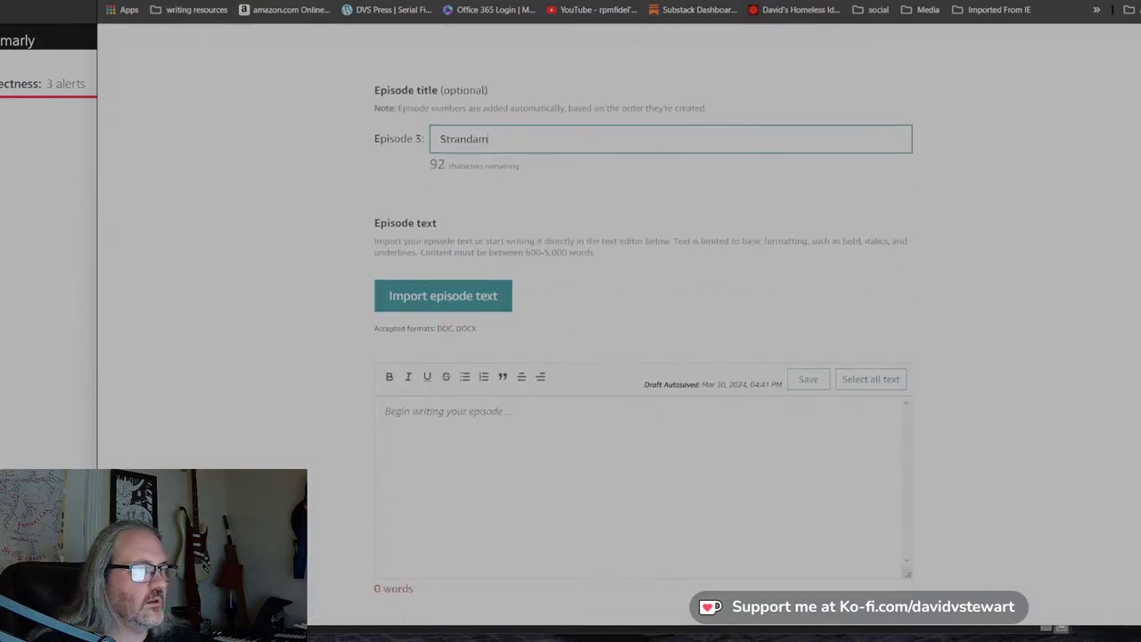
pyautogui.click(491, 433)
pyautogui.hotkey('ctrl', 'v')
pyautogui.scroll(-4, 642, 401)
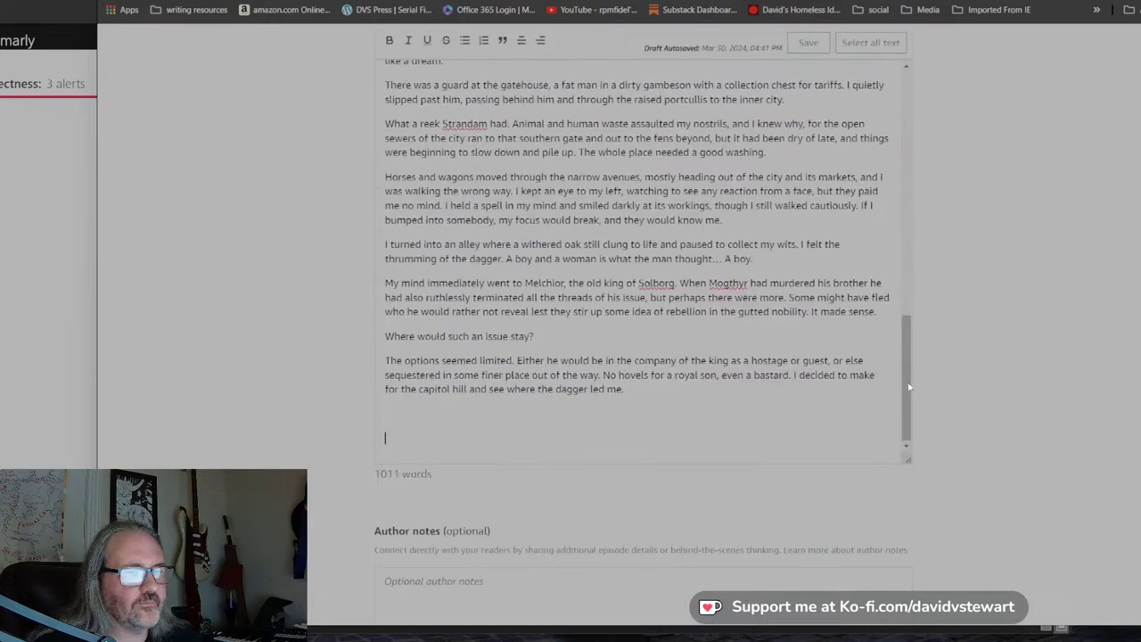
pyautogui.press('BackSpace')
pyautogui.press('BackSpace')
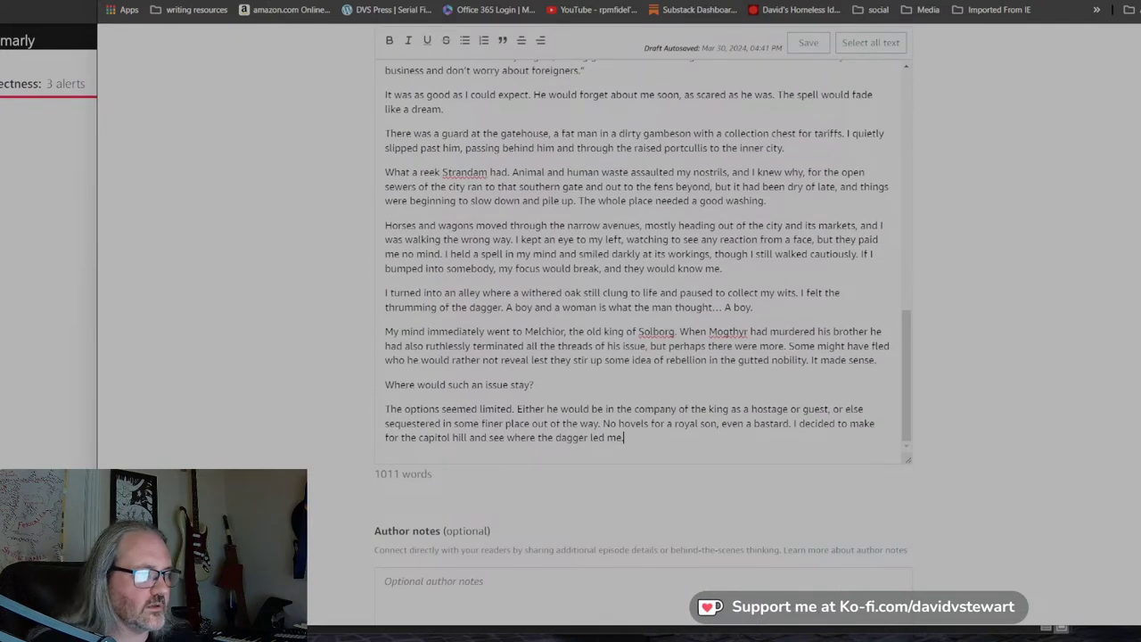
pyautogui.scroll(-3, 641, 356)
pyautogui.scroll(10, 570, 384)
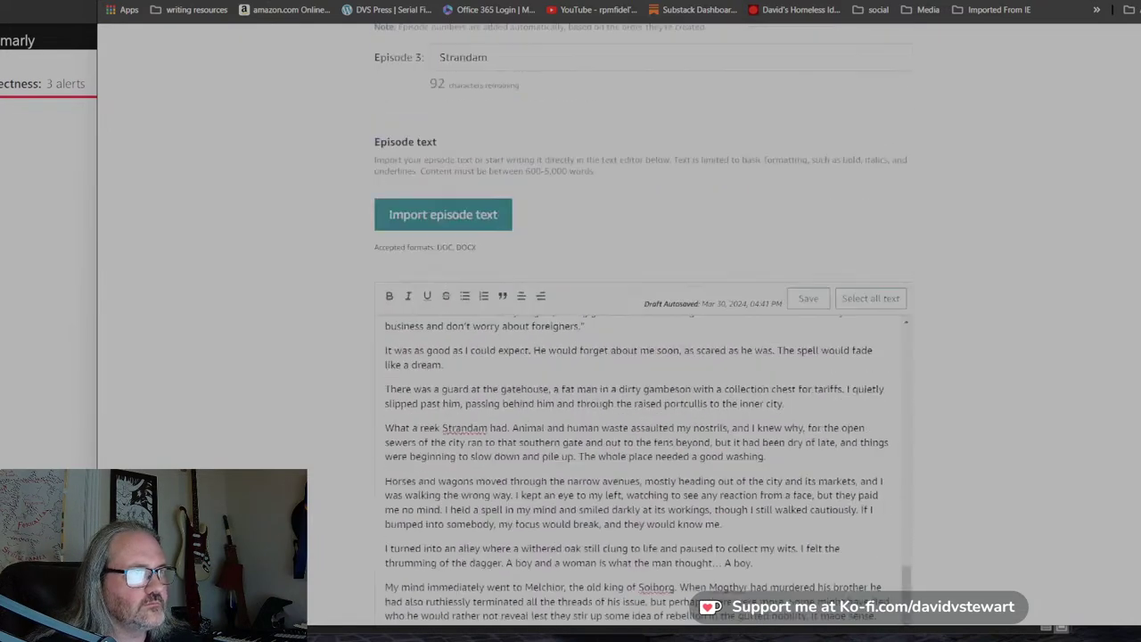
# Declare that no AI tools were used for Episode 3's text and schedule its release for 04/04/2024.
pyautogui.scroll(-15, 581, 365)
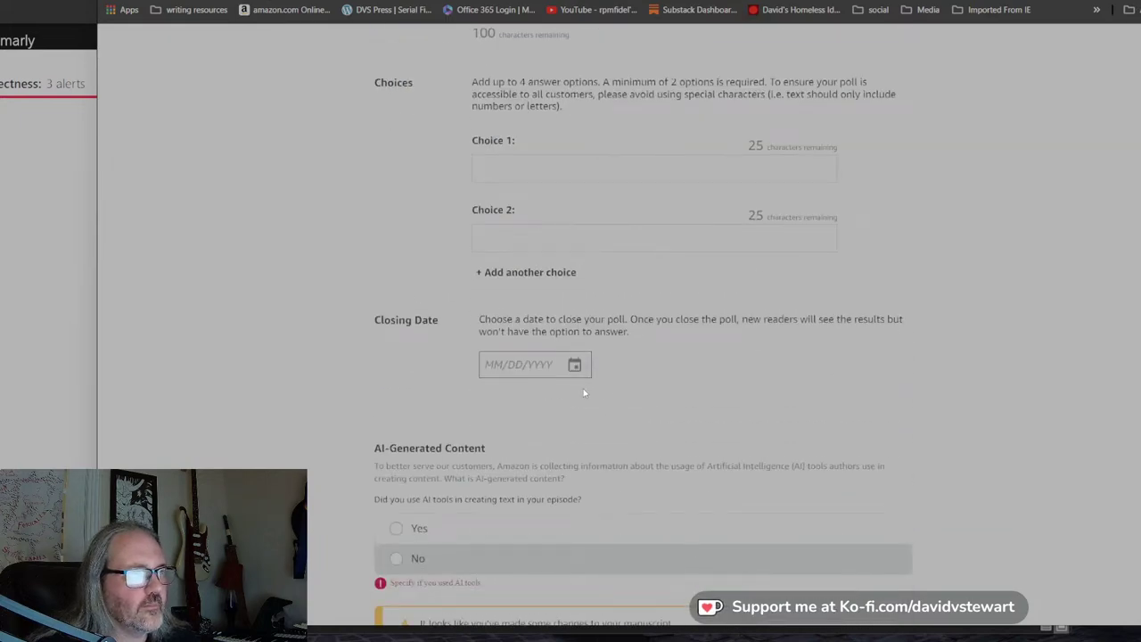
pyautogui.scroll(-3, 619, 447)
pyautogui.click(396, 291)
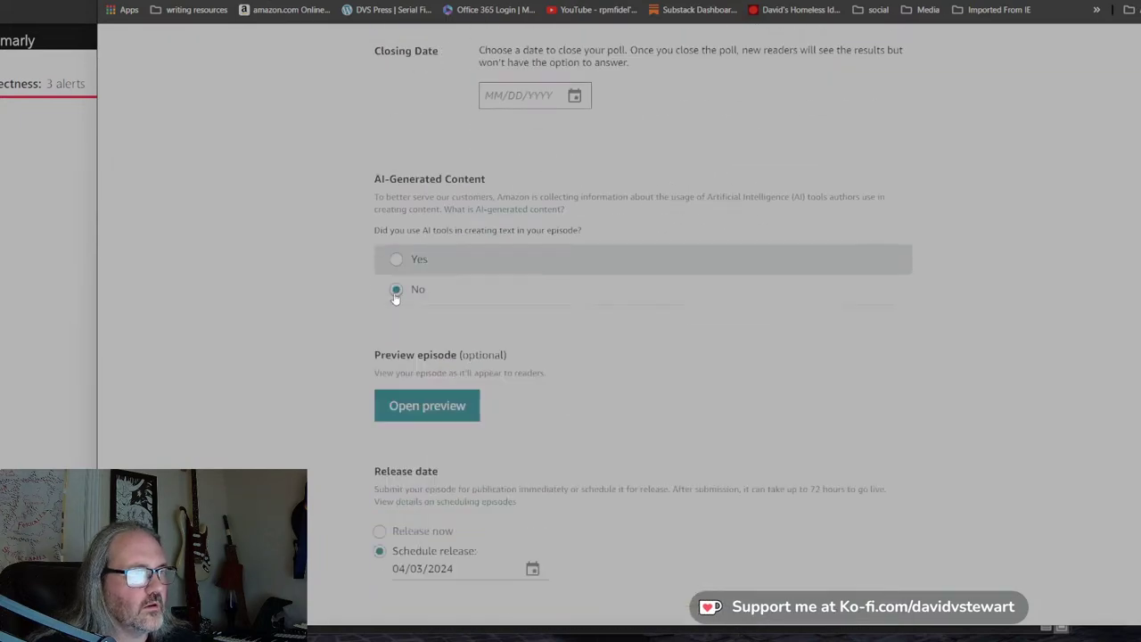
pyautogui.scroll(-3, 526, 396)
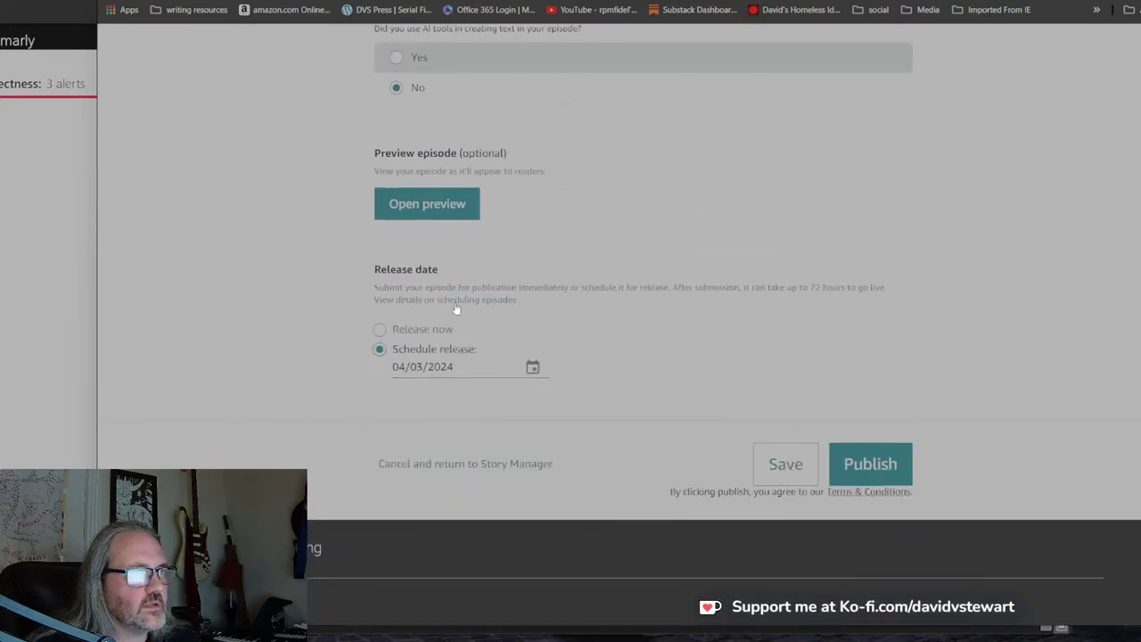
pyautogui.click(530, 371)
pyautogui.click(481, 480)
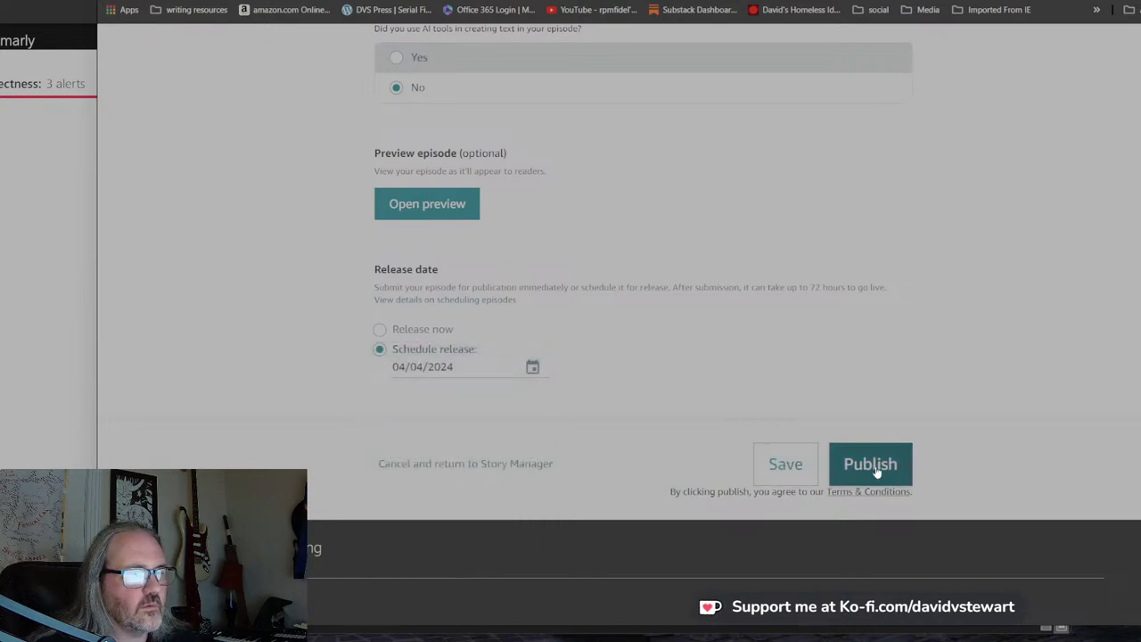
# Recheck the Strandam episode page, submit the episode for publishing on its scheduled date, and dismiss the confirmation.
pyautogui.scroll(20, 650, 316)
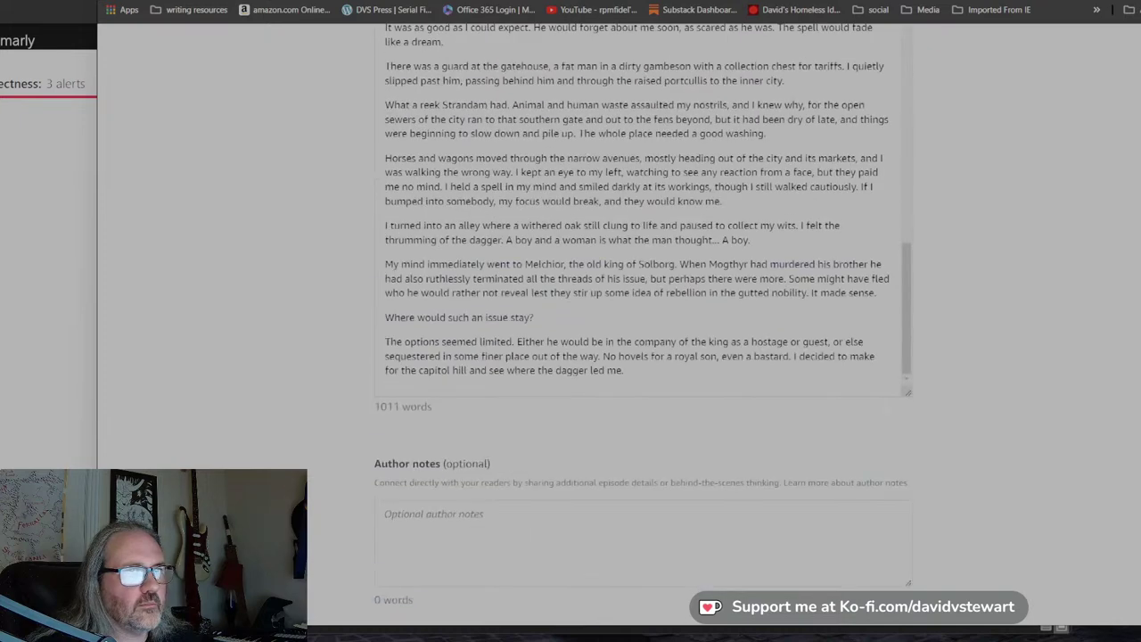
pyautogui.scroll(-12, 651, 317)
pyautogui.scroll(-10, 977, 373)
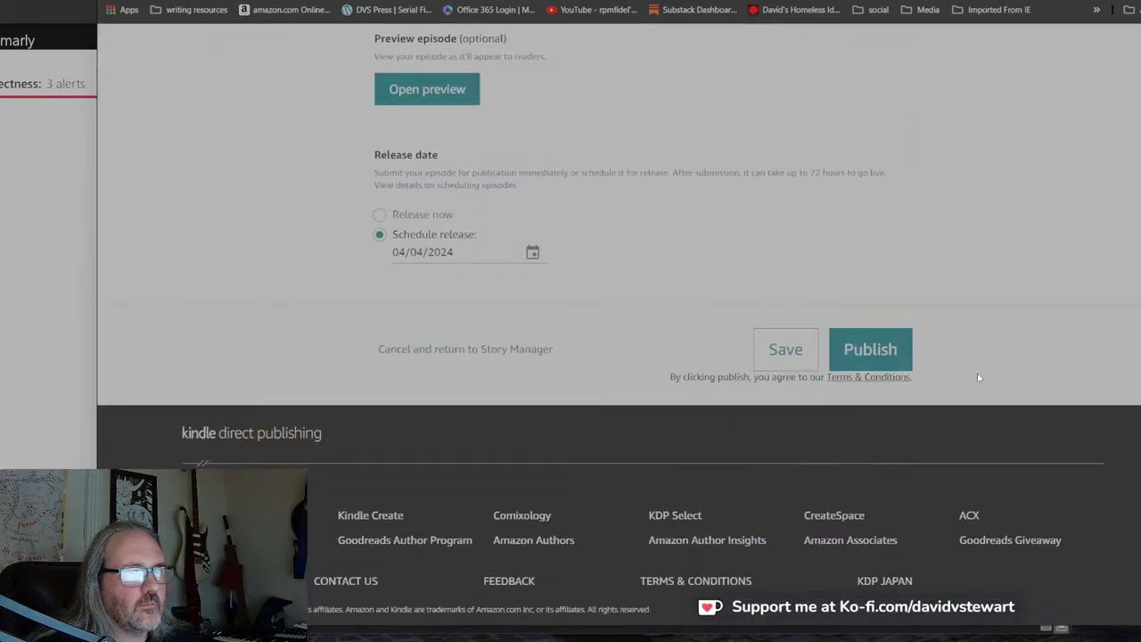
pyautogui.click(858, 347)
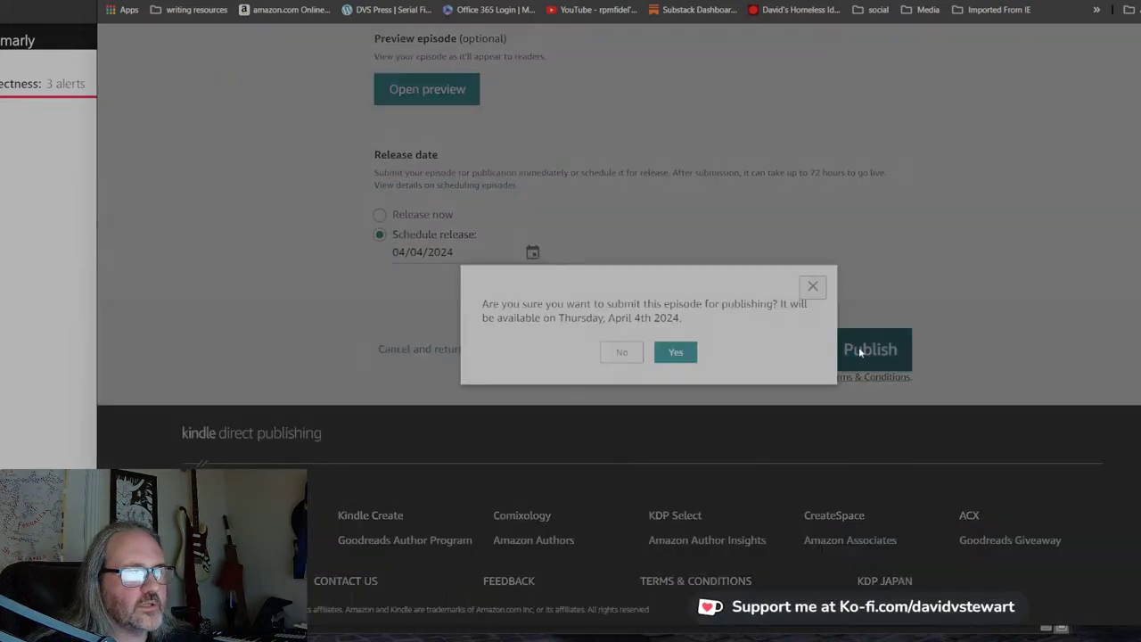
pyautogui.click(677, 353)
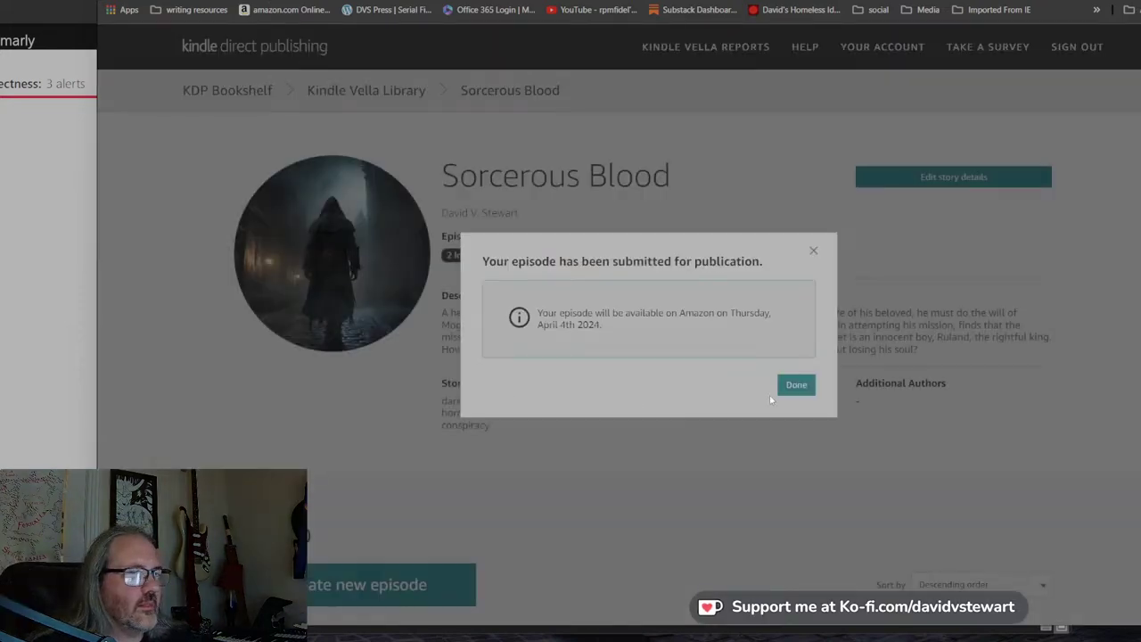
pyautogui.click(795, 384)
# Create Episode 4 titled "Hightown" and switch to the manuscript in Word.
pyautogui.scroll(-3, 564, 489)
pyautogui.click(420, 316)
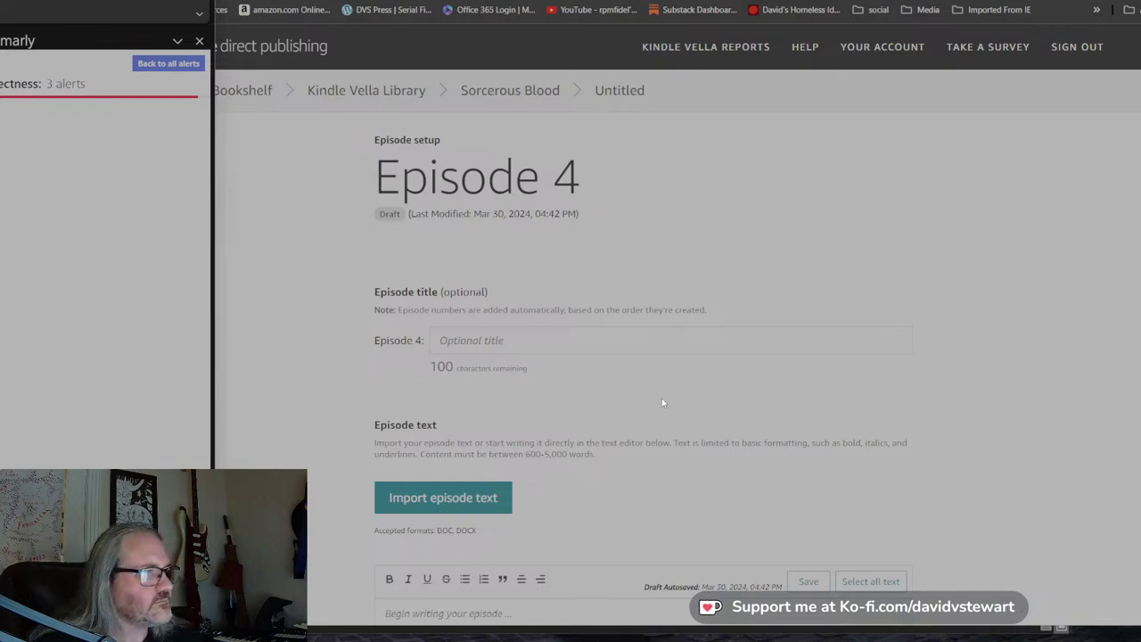
pyautogui.click(535, 341)
pyautogui.write('Hightown')
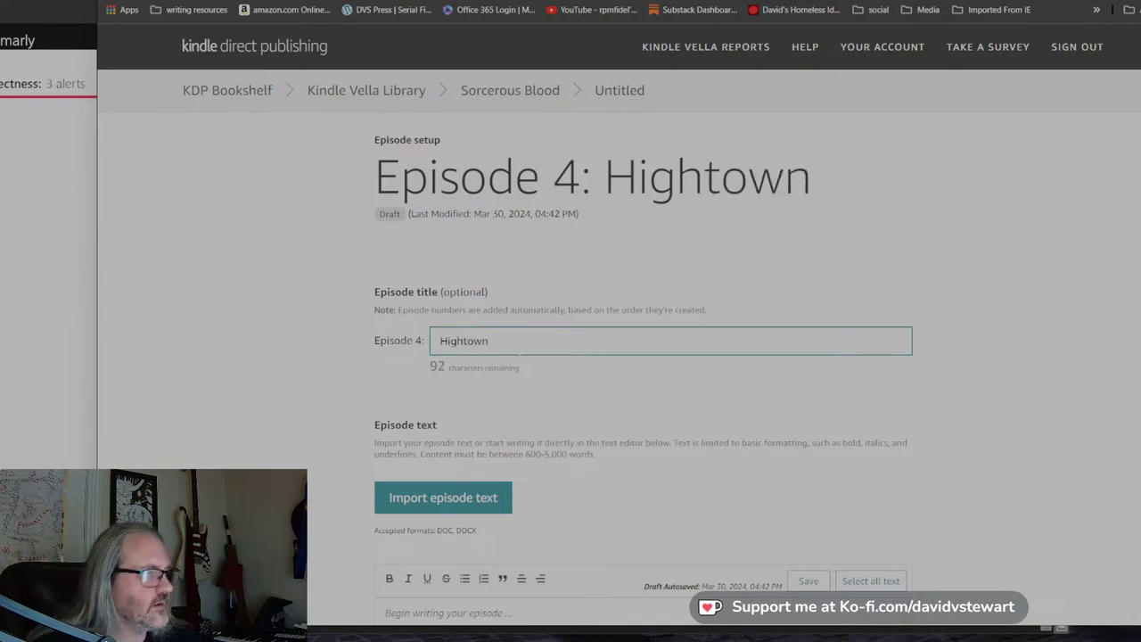
pyautogui.hotkey('alt', 'Tab')
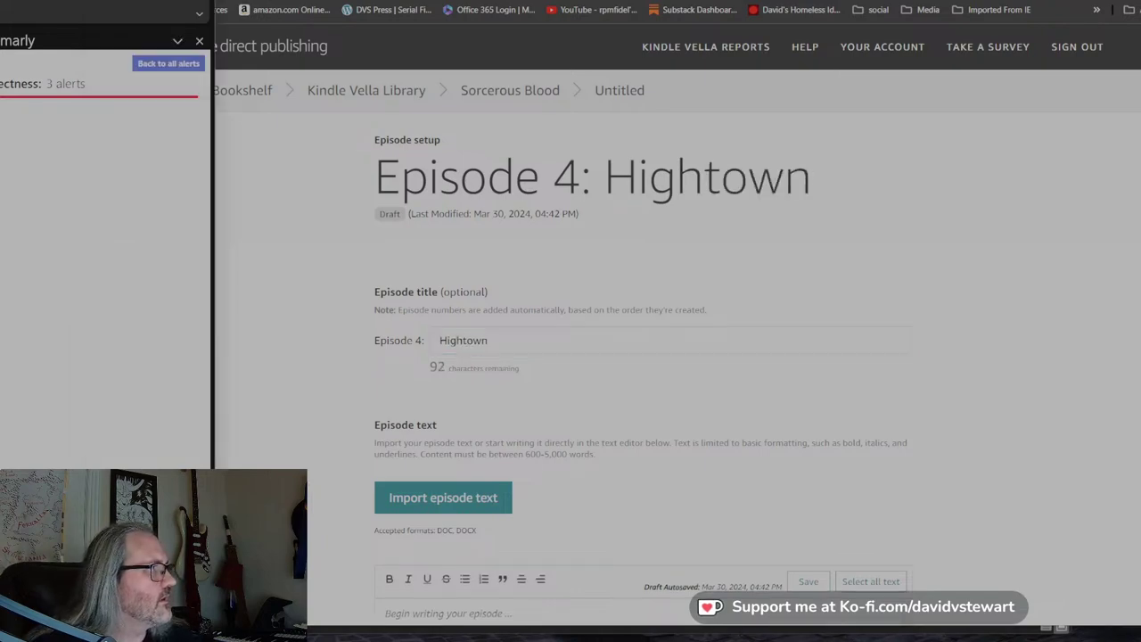
pyautogui.hotkey('alt', 'Tab')
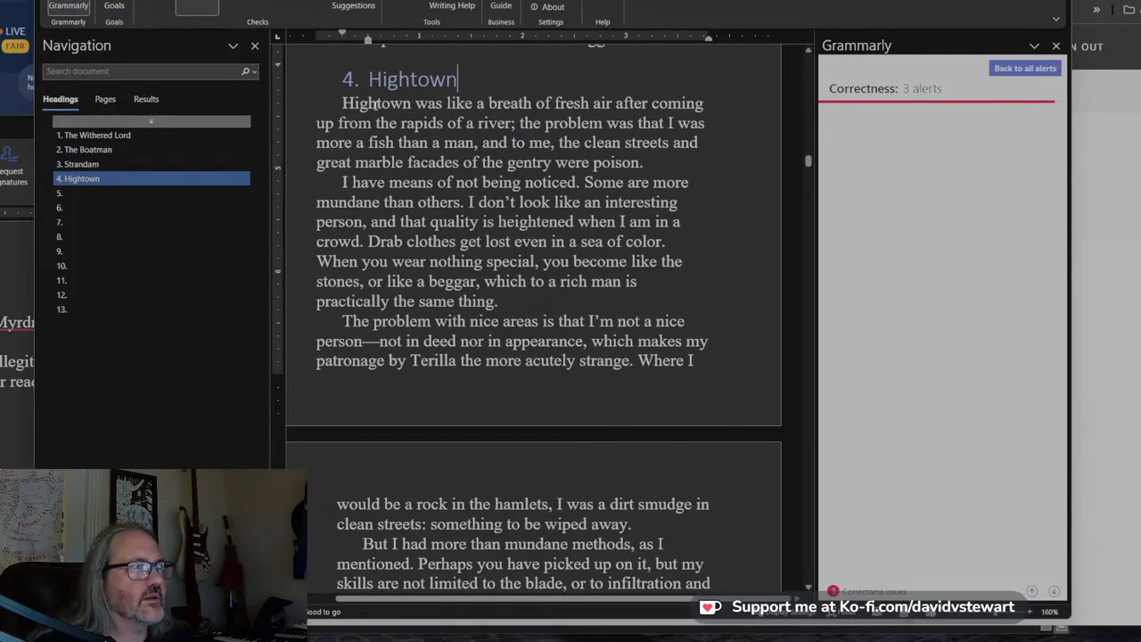
pyautogui.moveTo(341, 101); pyautogui.dragTo(686, 590)
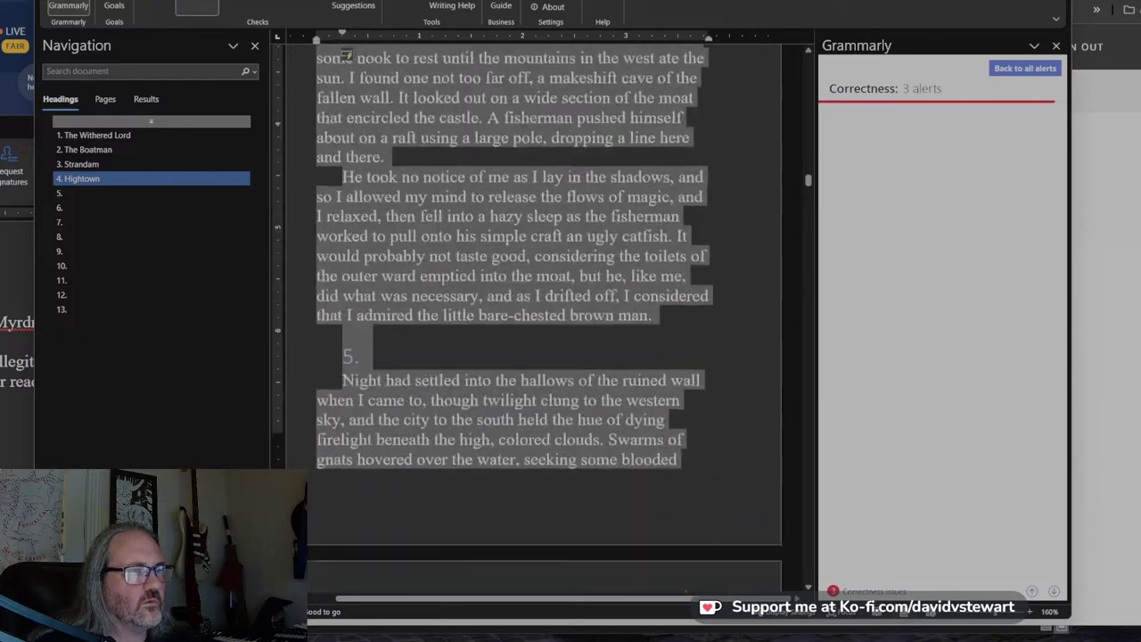
pyautogui.hotkey('ctrl', 'shift', 'Down')
pyautogui.hotkey('ctrl', 'shift', 'Down')
pyautogui.hotkey('ctrl', 'shift', 'Down')
pyautogui.hotkey('ctrl', 'shift', 'Down')
pyautogui.hotkey('ctrl', 'shift', 'Down')
pyautogui.hotkey('ctrl', 'shift', 'Down')
pyautogui.hotkey('ctrl', 'shift', 'Down')
pyautogui.hotkey('ctrl', 'shift', 'Down')
pyautogui.hotkey('ctrl', 'shift', 'Down')
pyautogui.hotkey('ctrl', 'shift', 'Down')
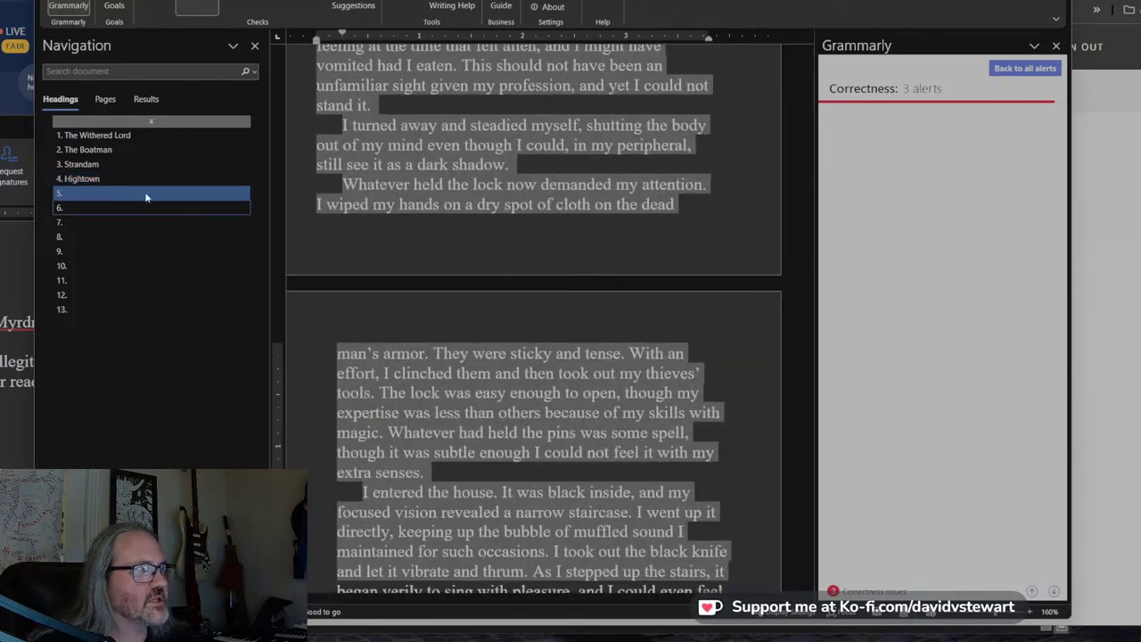
# Select the "4. Hightown" heading together with all its content in the manuscript and copy it.
pyautogui.click(116, 176)
pyautogui.rightClick(126, 180)
pyautogui.click(179, 302)
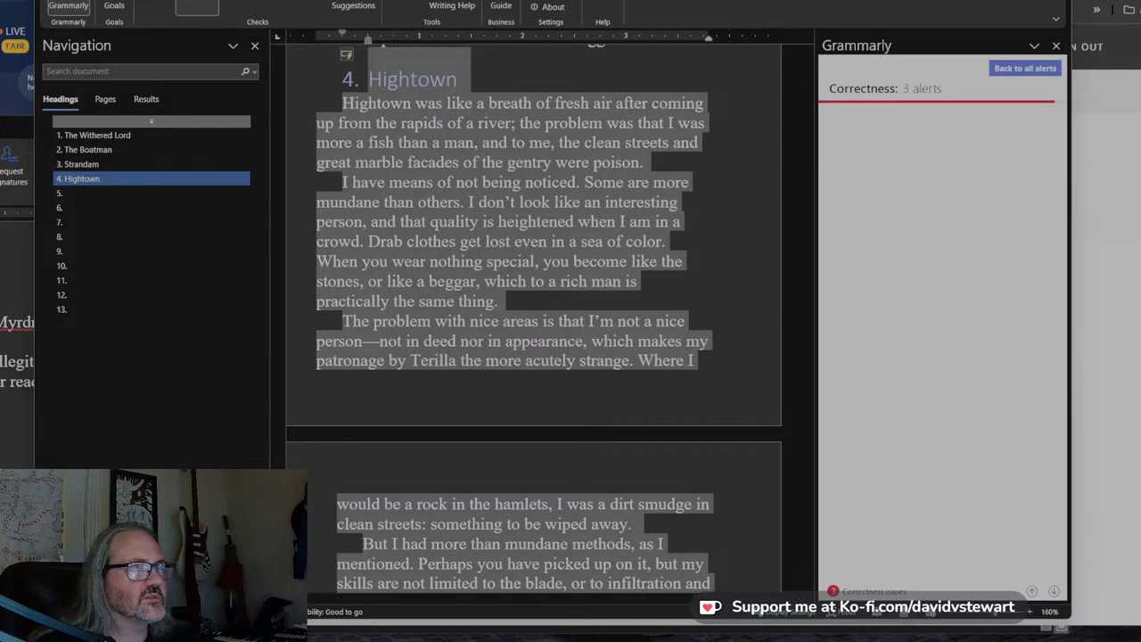
pyautogui.moveTo(792, 2); pyautogui.dragTo(0, 0)
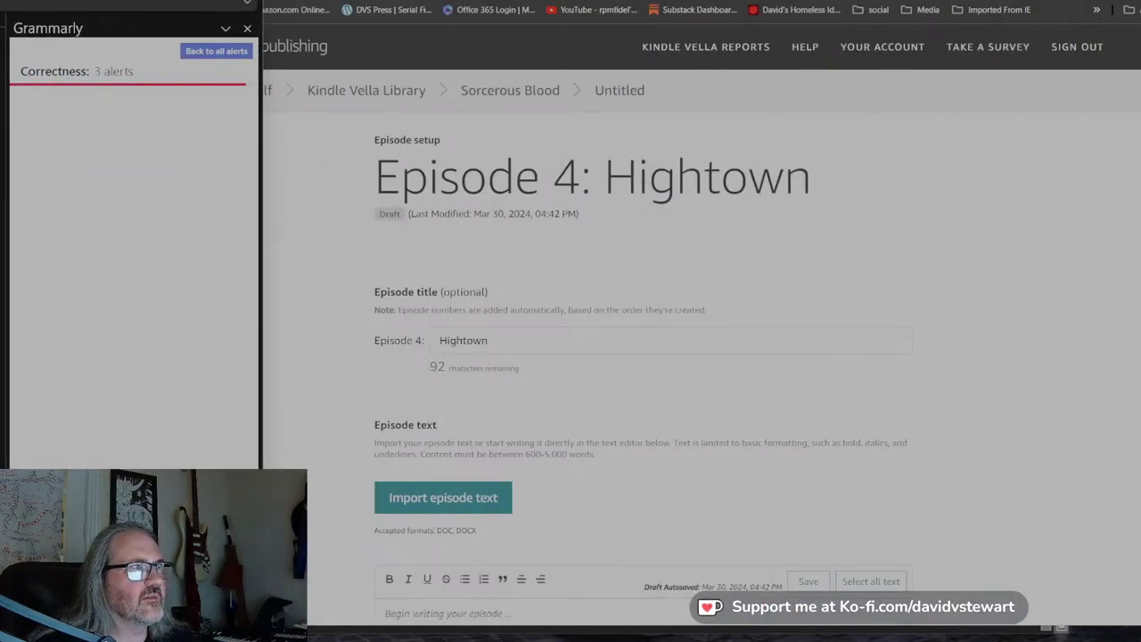
# Replace the Google Docs text with the copied Hightown chapter and copy its body text without the heading.
pyautogui.click(459, 2)
pyautogui.press('BackSpace')
pyautogui.hotkey('ctrl', 'v')
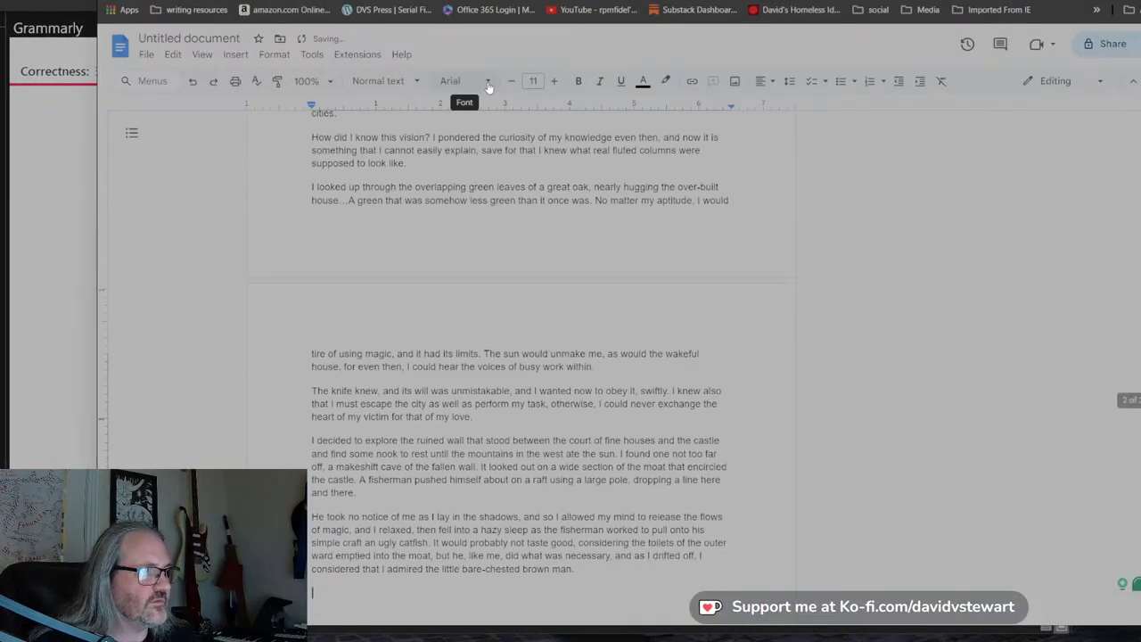
pyautogui.scroll(6, 521, 356)
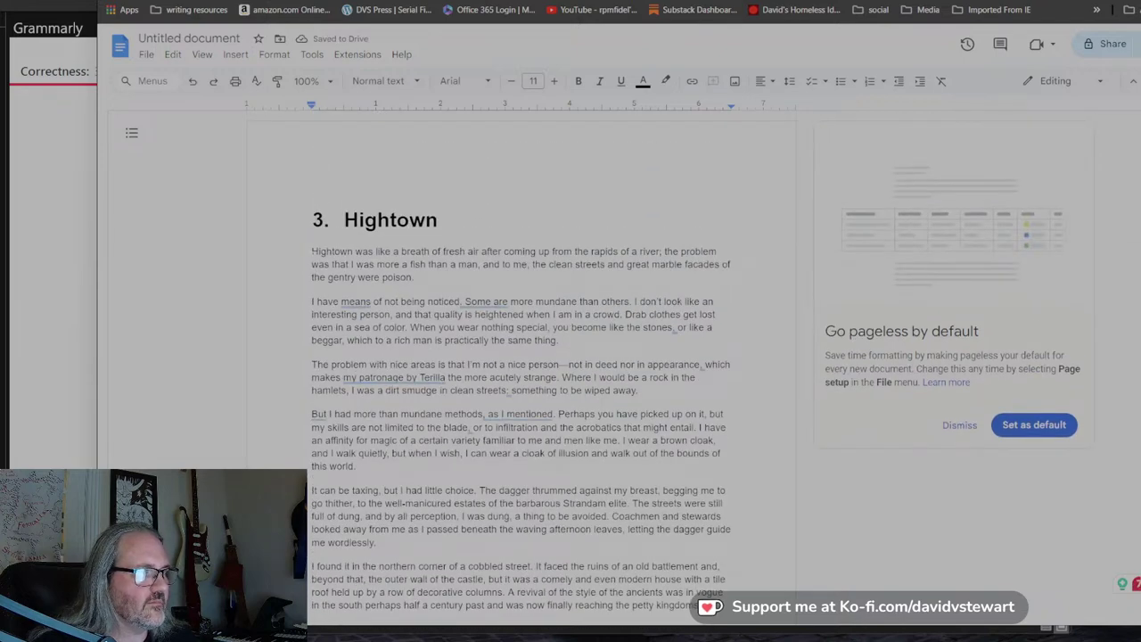
pyautogui.hotkey('ctrl', 'a')
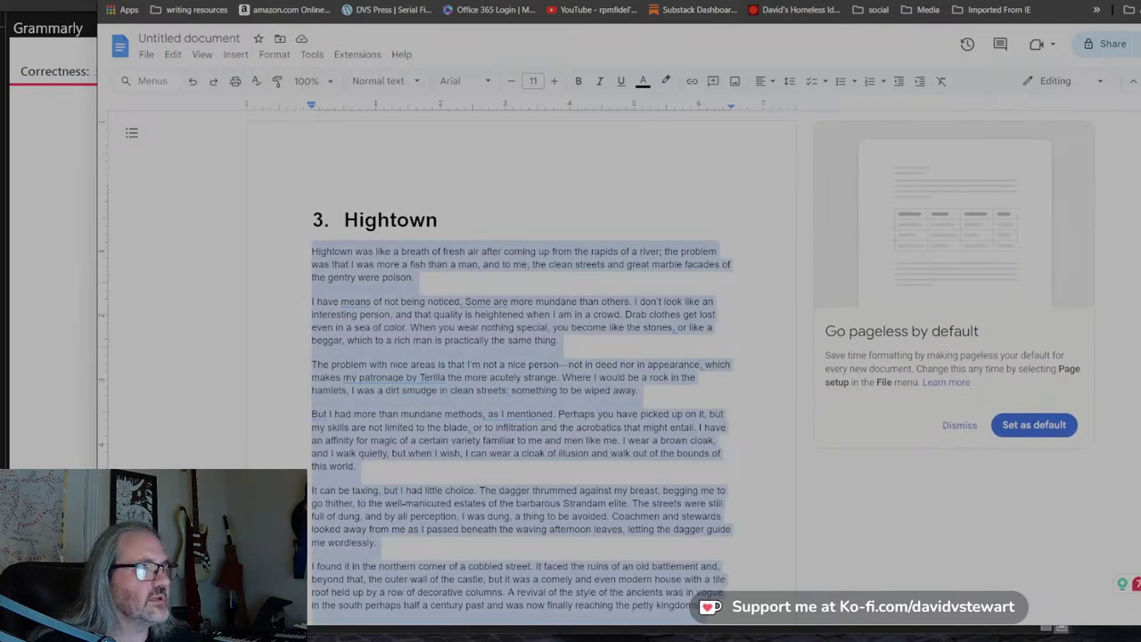
# Paste the Hightown text into Episode 4's text editor in Kindle Vella and remove the blank line after the last paragraph.
pyautogui.hotkey('ctrl', 'Tab')
pyautogui.scroll(-3, 619, 356)
pyautogui.click(385, 344)
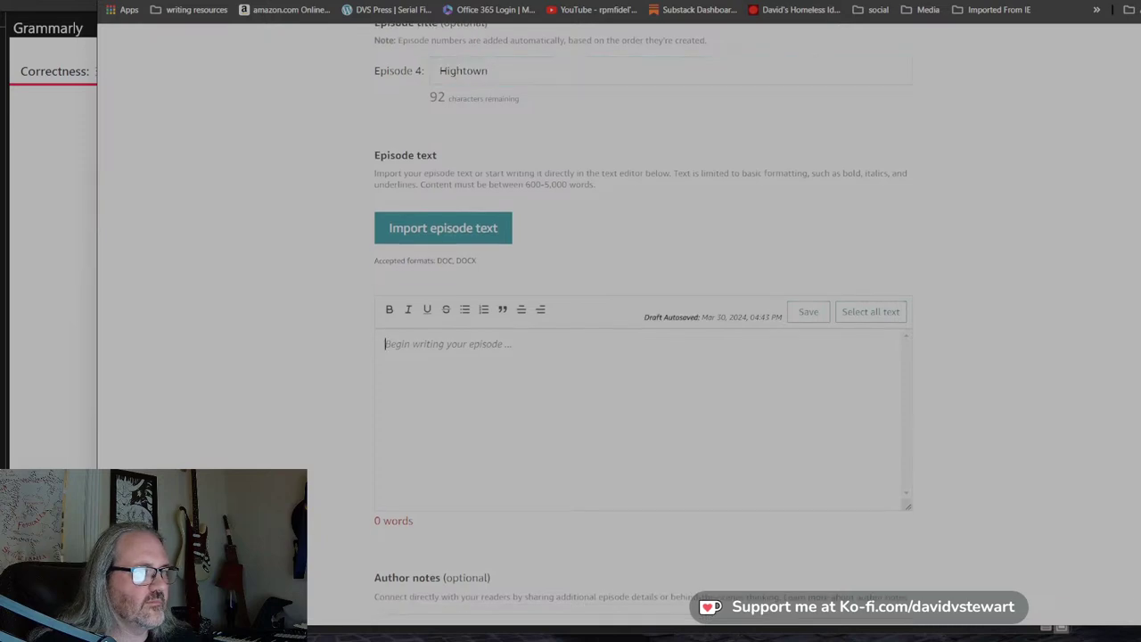
pyautogui.hotkey('ctrl', 'v')
pyautogui.scroll(-10, 945, 415)
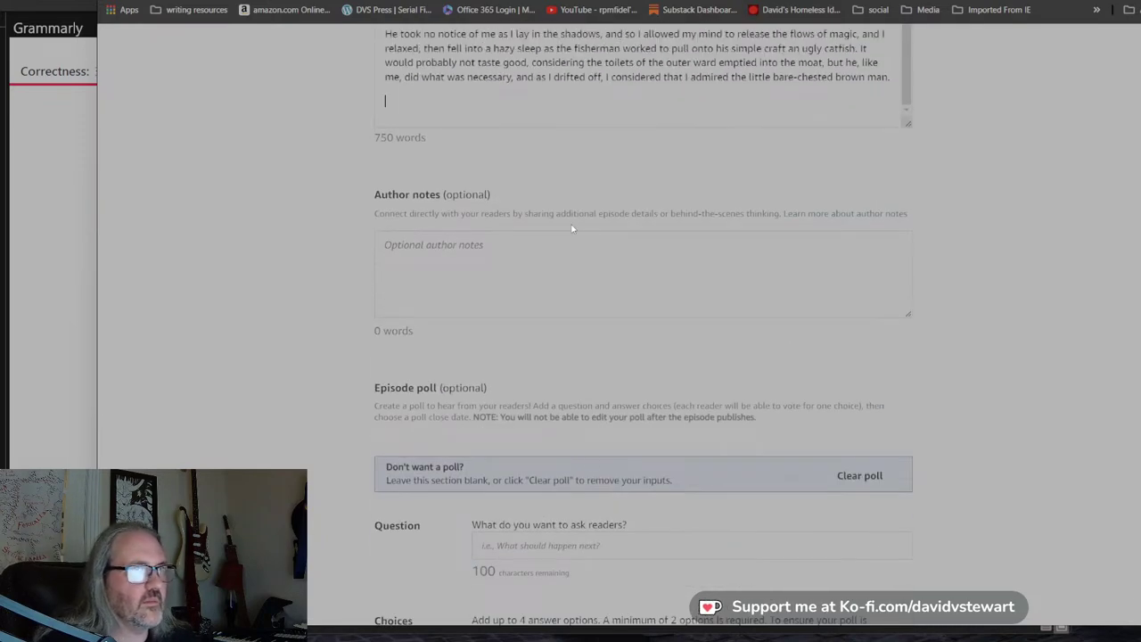
pyautogui.press('BackSpace')
pyautogui.scroll(-6, 569, 227)
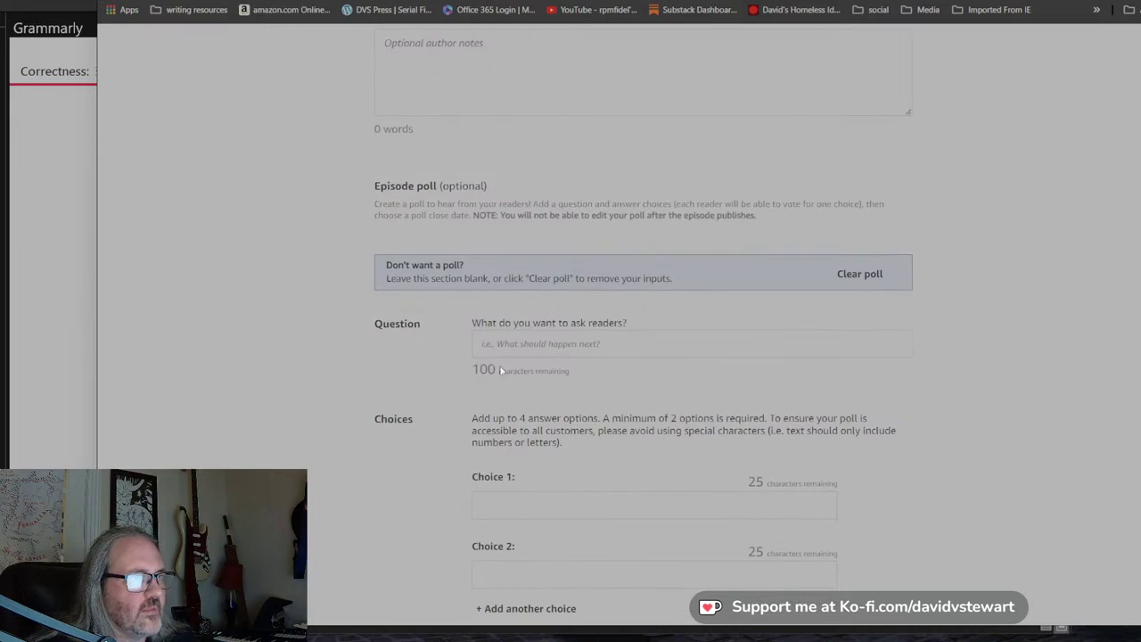
# Declare that no AI tools were used in Episode 4's text and schedule its release for 04/05/2024.
pyautogui.scroll(-2, 512, 354)
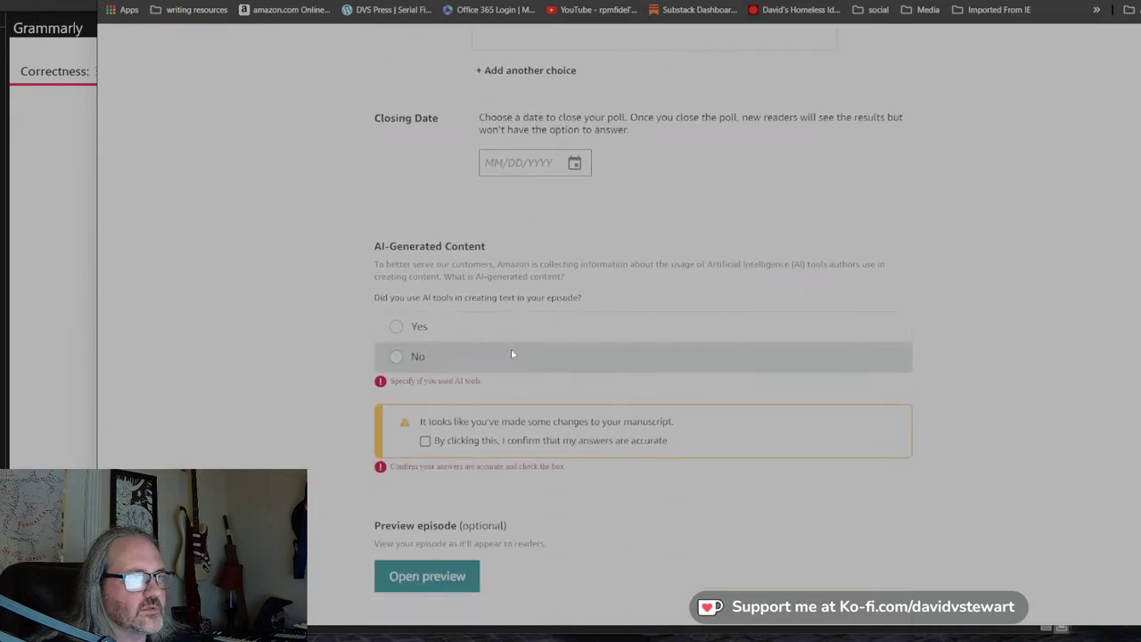
pyautogui.click(397, 358)
pyautogui.scroll(-2, 565, 392)
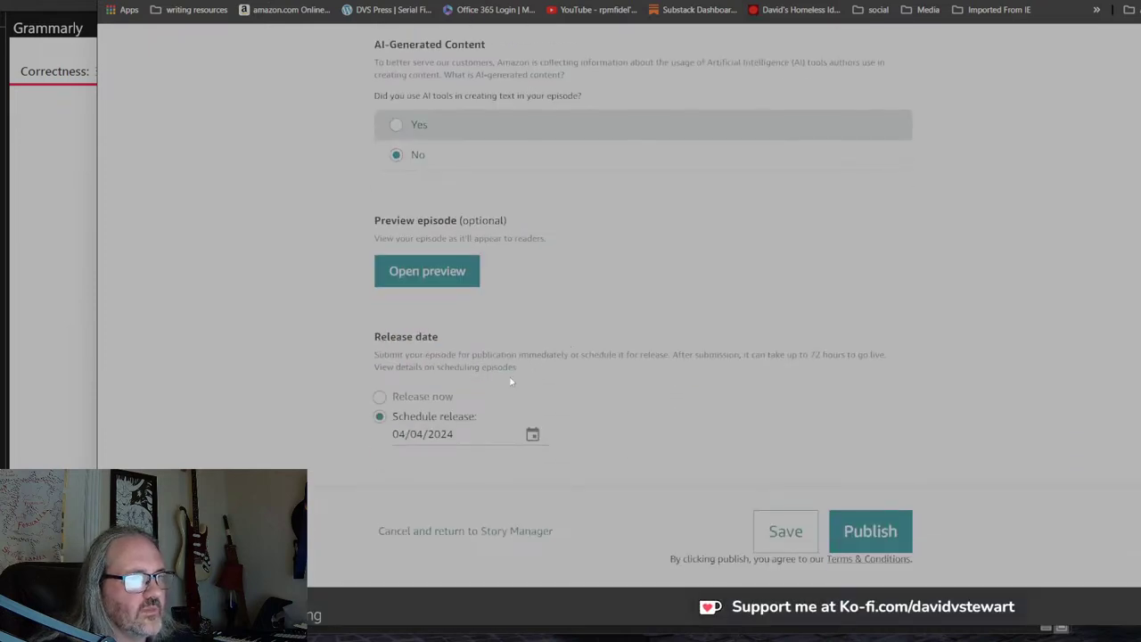
pyautogui.click(531, 434)
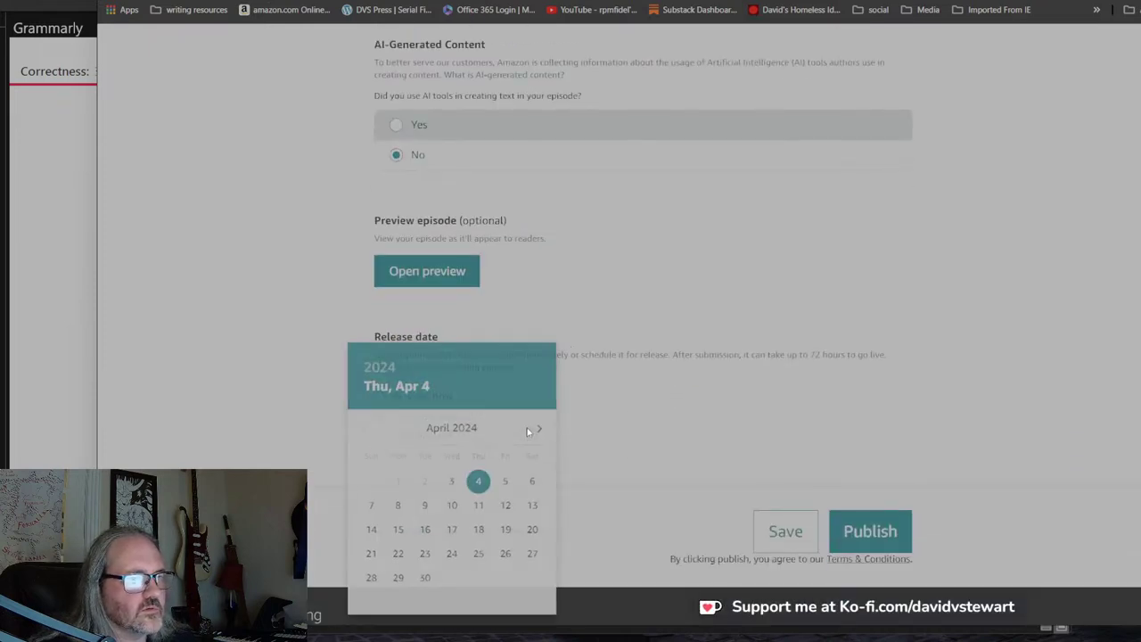
pyautogui.click(505, 483)
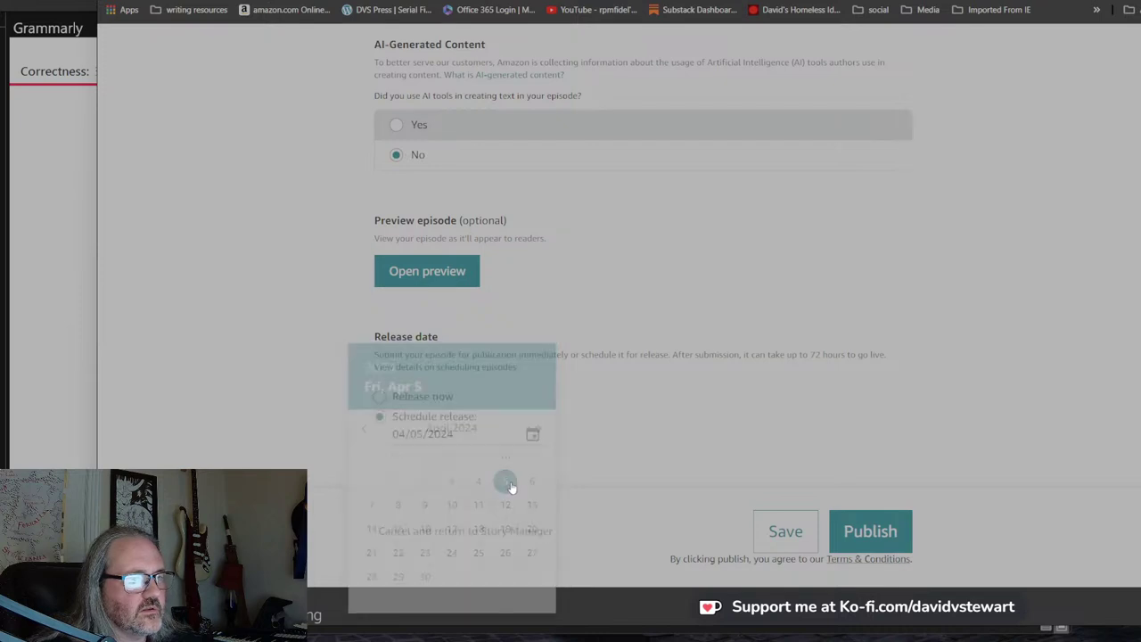
# Submit Episode 4 for publishing, confirm the submission and close the notice.
pyautogui.click(896, 532)
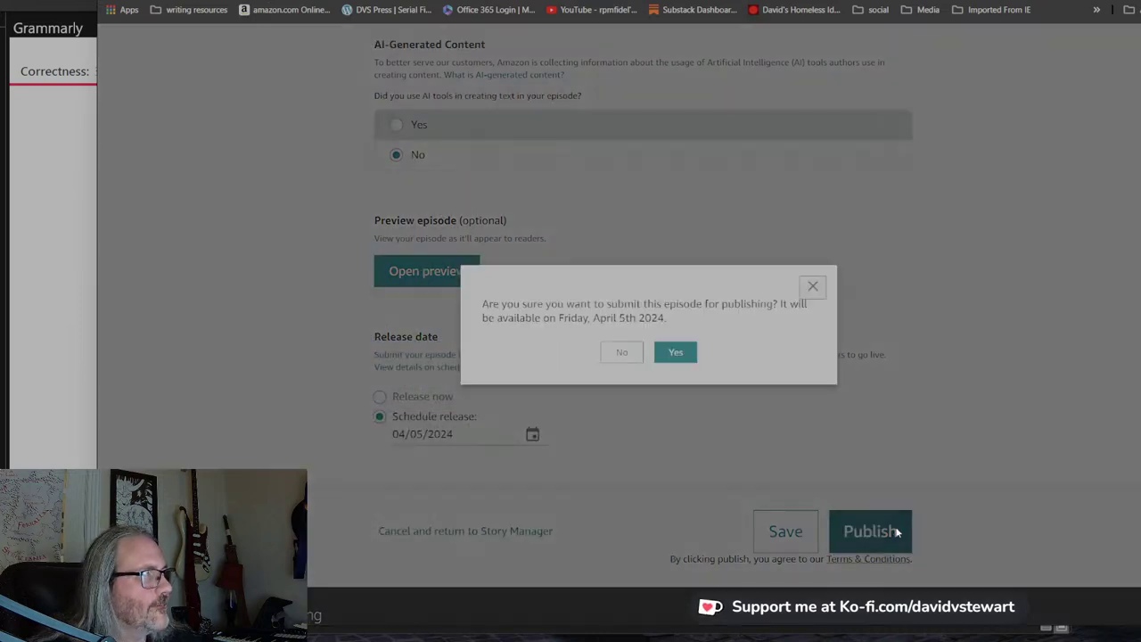
pyautogui.click(678, 354)
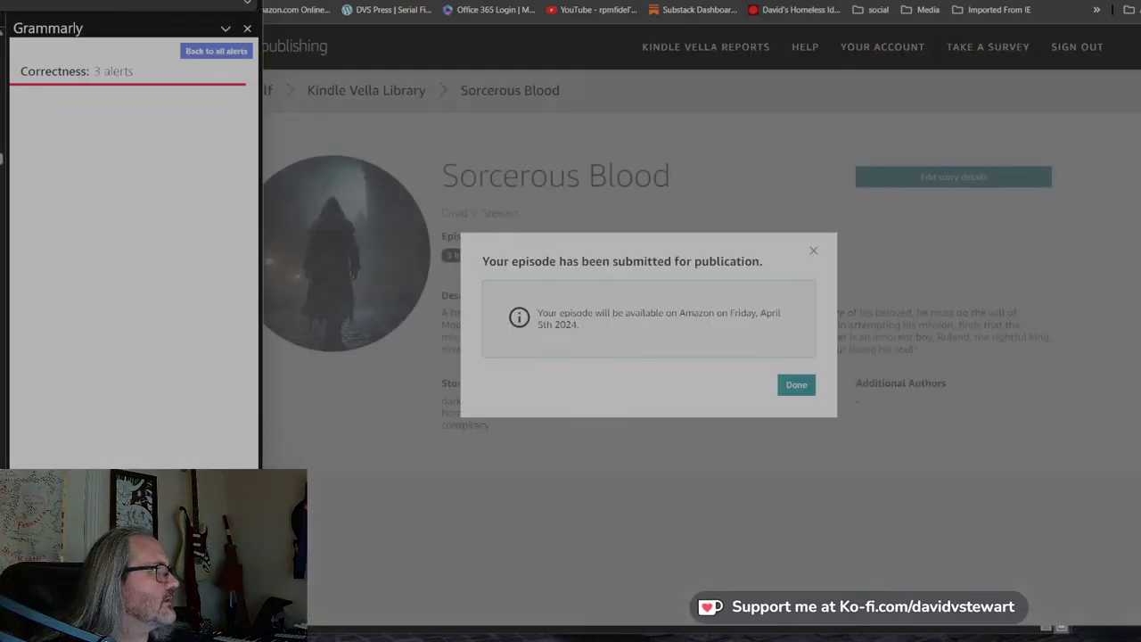
pyautogui.click(796, 384)
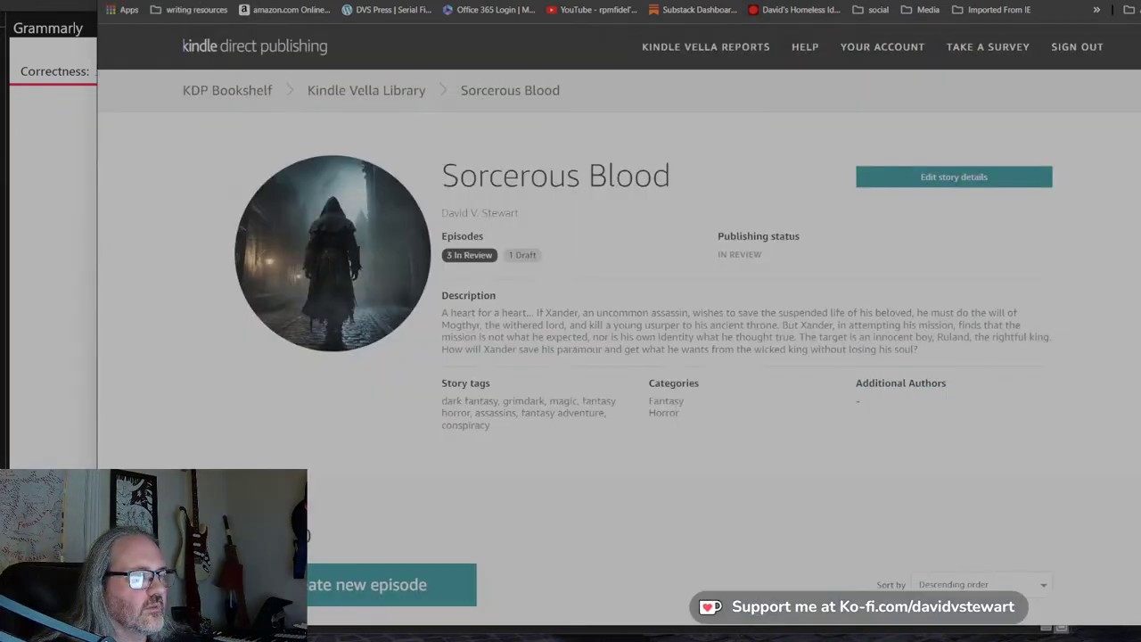
# Create Episode 5 titled "The Strike" and switch to the Word manuscript for its chapter, returning to the Google Docs document.
pyautogui.scroll(-3, 400, 357)
pyautogui.click(395, 314)
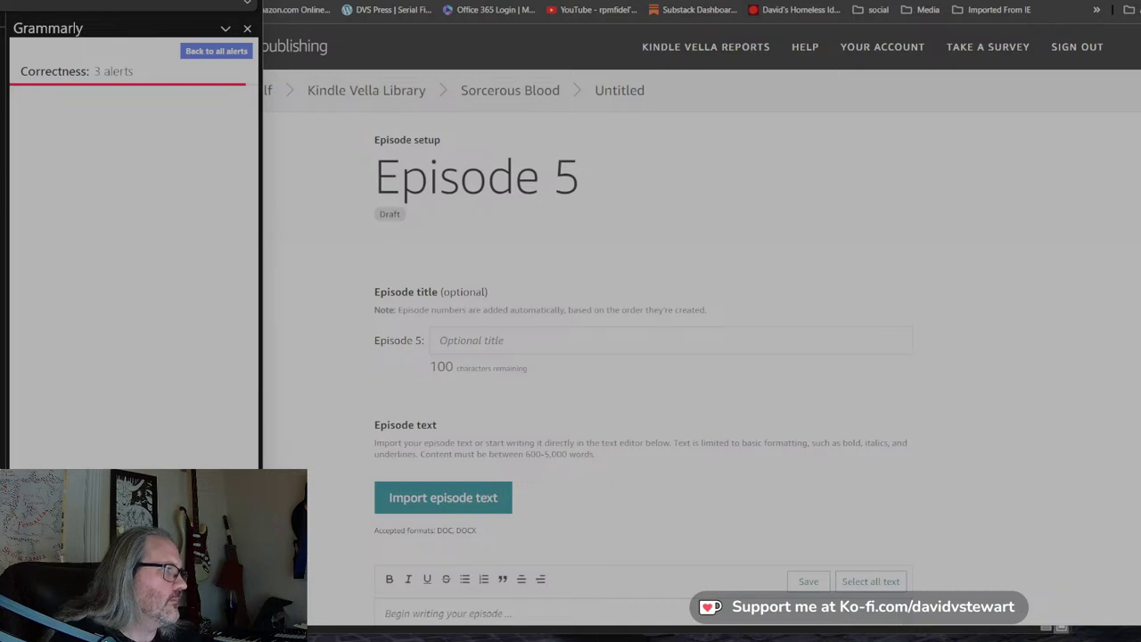
pyautogui.click(533, 339)
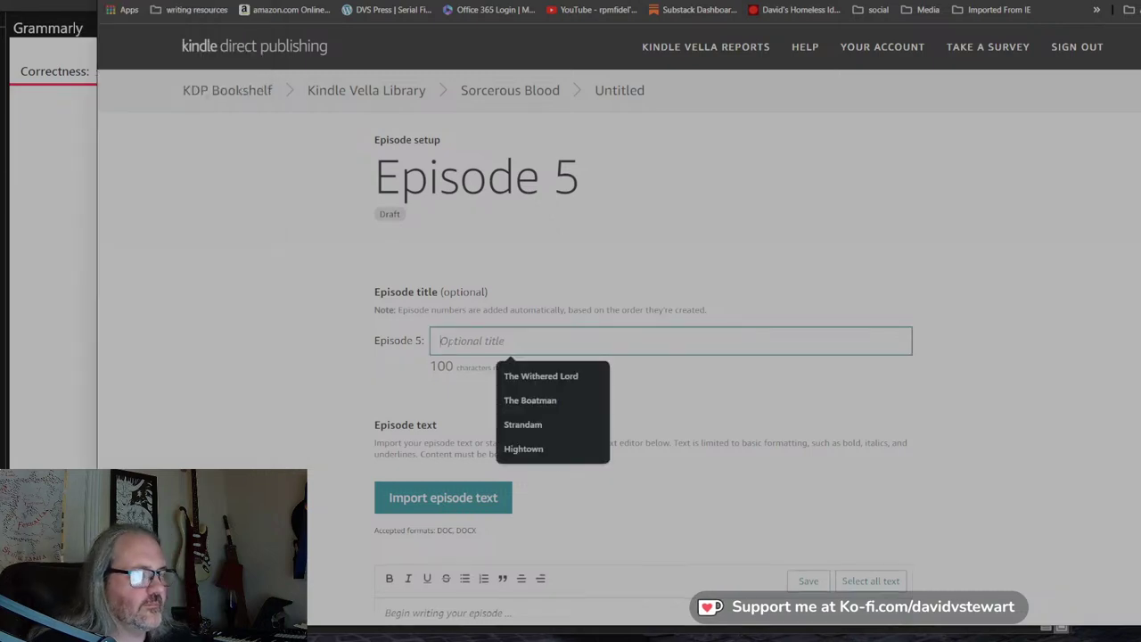
pyautogui.write('The Strike')
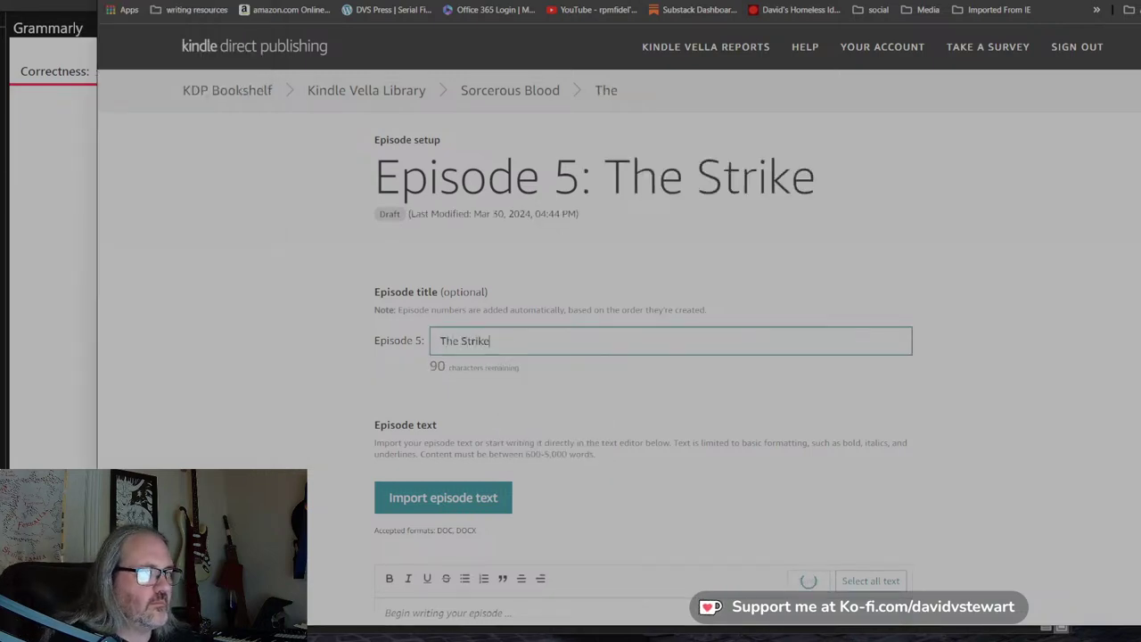
pyautogui.scroll(-2, 27, 333)
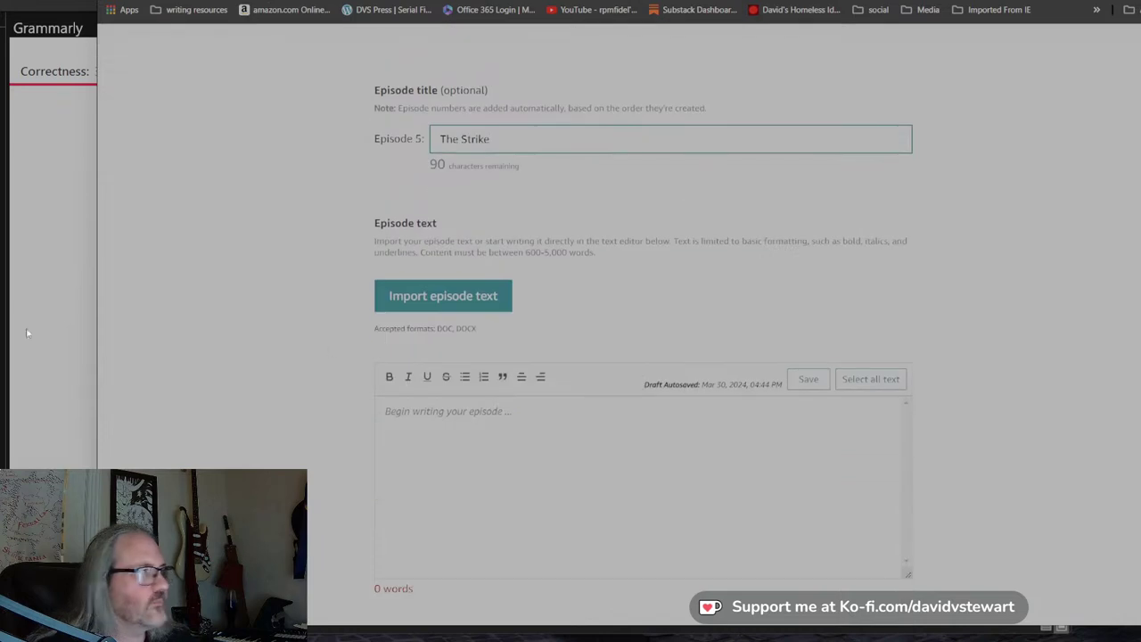
pyautogui.hotkey('alt', 'Tab')
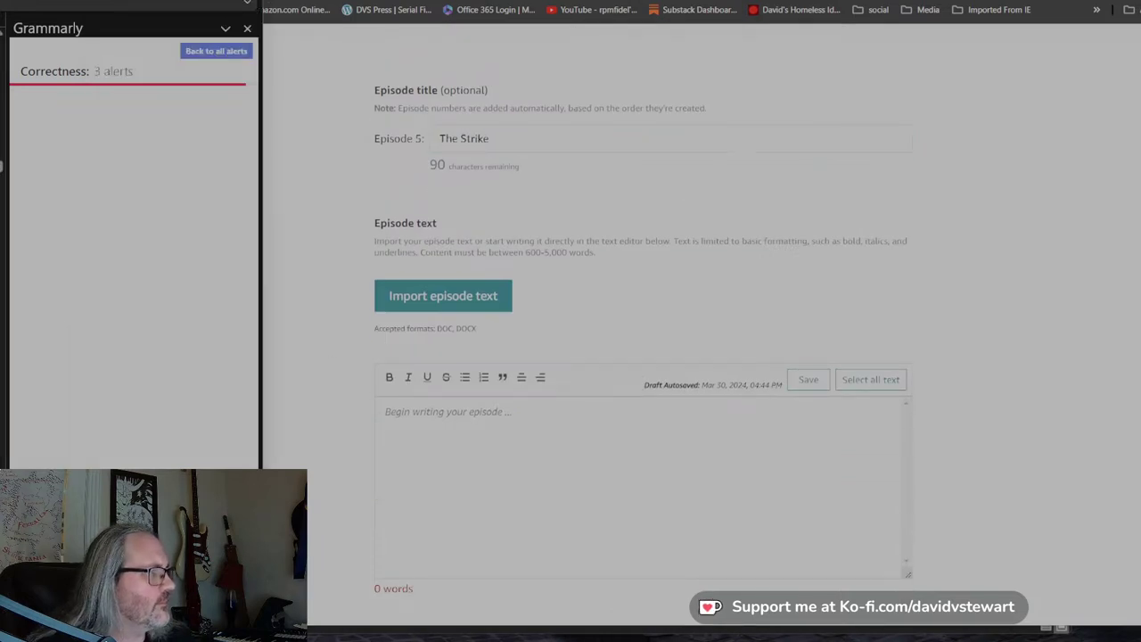
pyautogui.hotkey('alt', 'Tab')
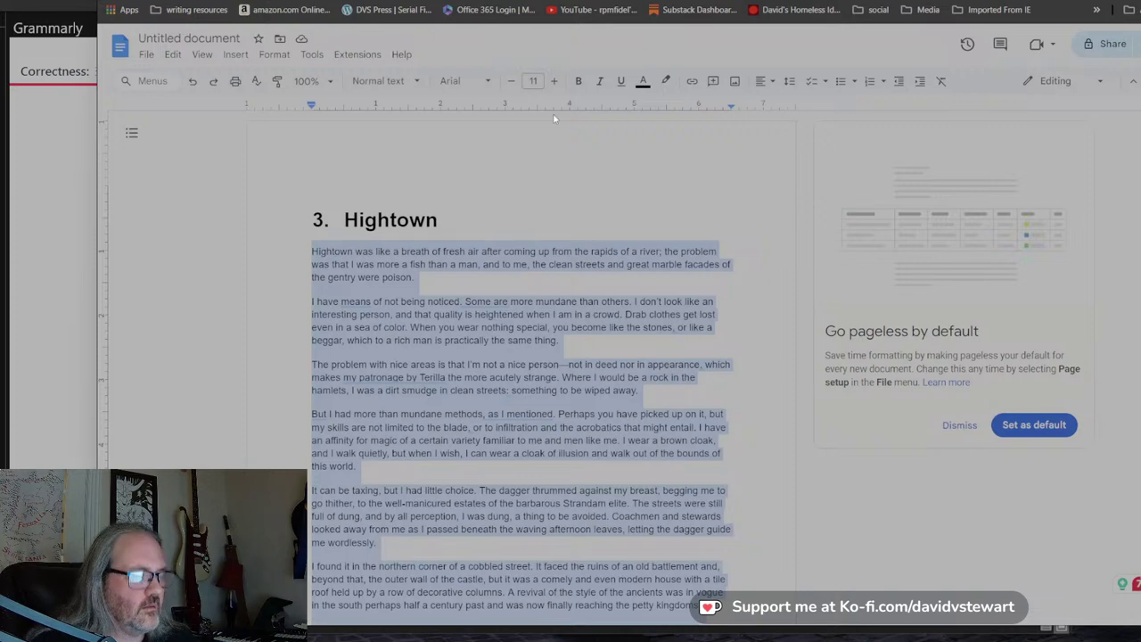
# Try to replace the Hightown chapter in Google Docs, deleting its text and heading and pasting the copied chapter in the emptied heading line.
pyautogui.press('BackSpace')
pyautogui.press('BackSpace')
pyautogui.press('BackSpace')
pyautogui.press('BackSpace')
pyautogui.press('BackSpace')
pyautogui.press('BackSpace')
pyautogui.press('BackSpace')
pyautogui.press('BackSpace')
pyautogui.press('BackSpace')
pyautogui.press('BackSpace')
pyautogui.press('BackSpace')
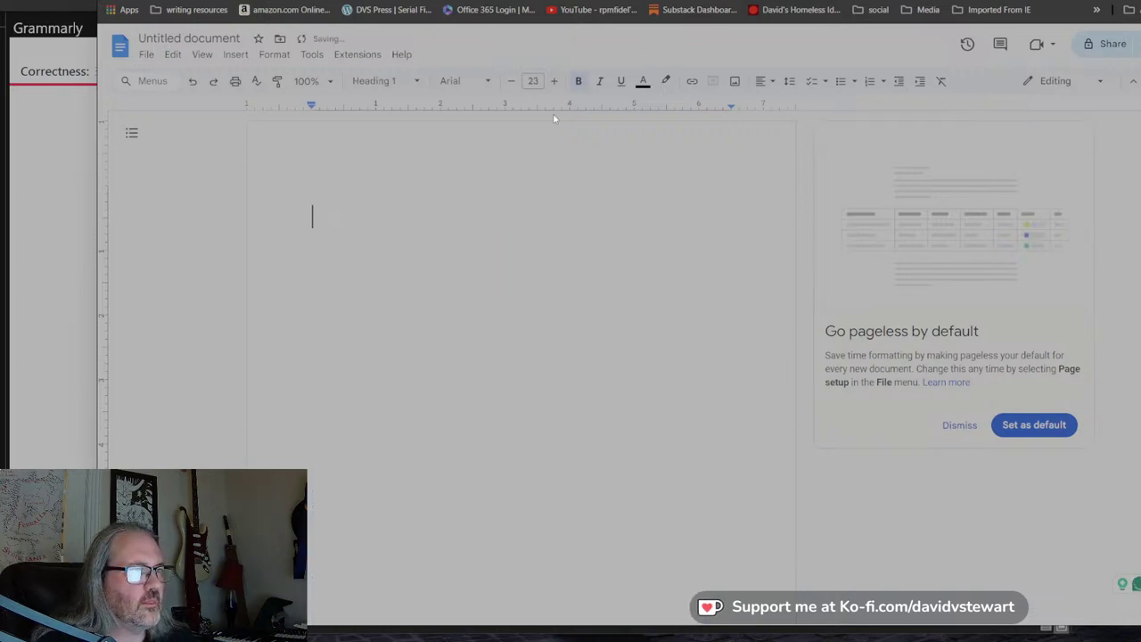
pyautogui.hotkey('ctrl', 'v')
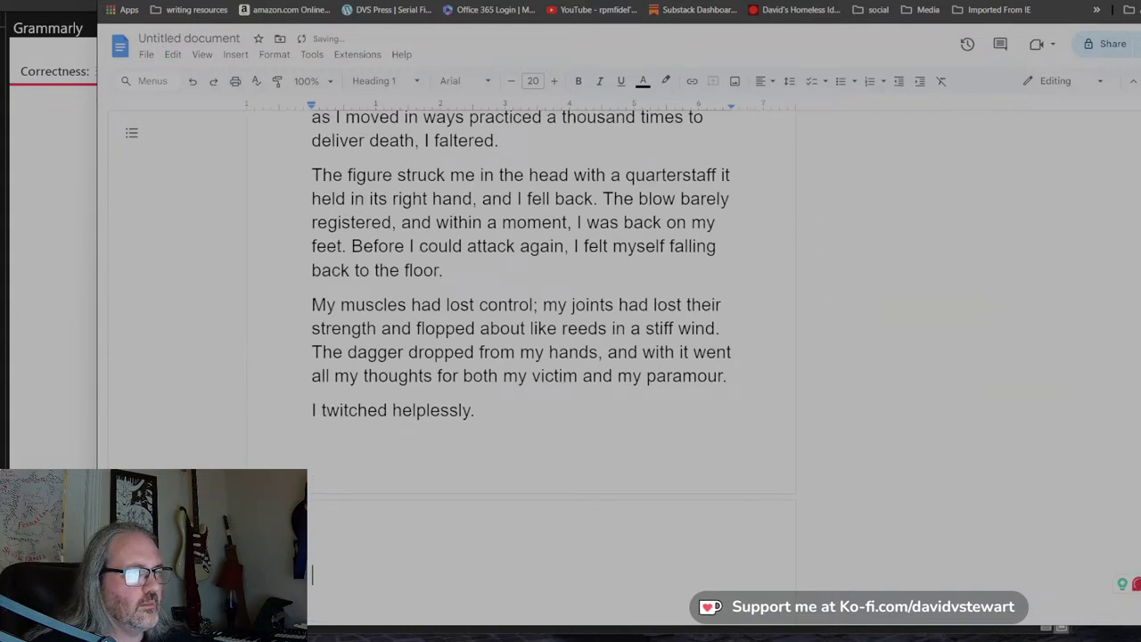
pyautogui.scroll(5, 553, 357)
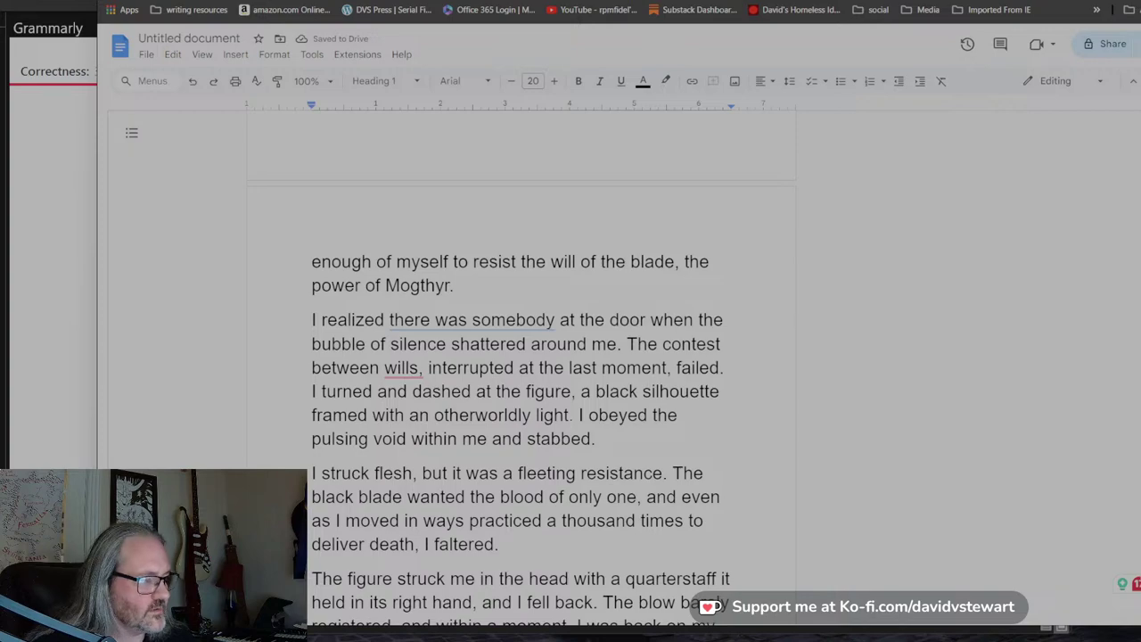
# Clear the whole Google Docs document, paste The Strike chapter again as normal text and select its body without the heading.
pyautogui.hotkey('ctrl', 'a')
pyautogui.press('BackSpace')
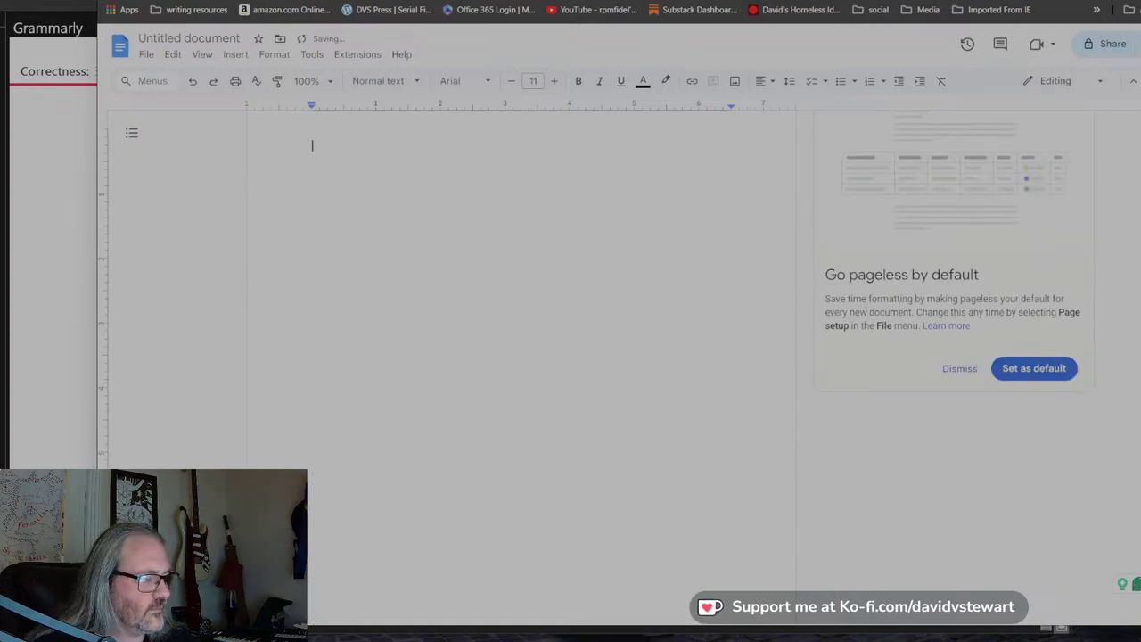
pyautogui.hotkey('ctrl', 'v')
pyautogui.scroll(5, 522, 356)
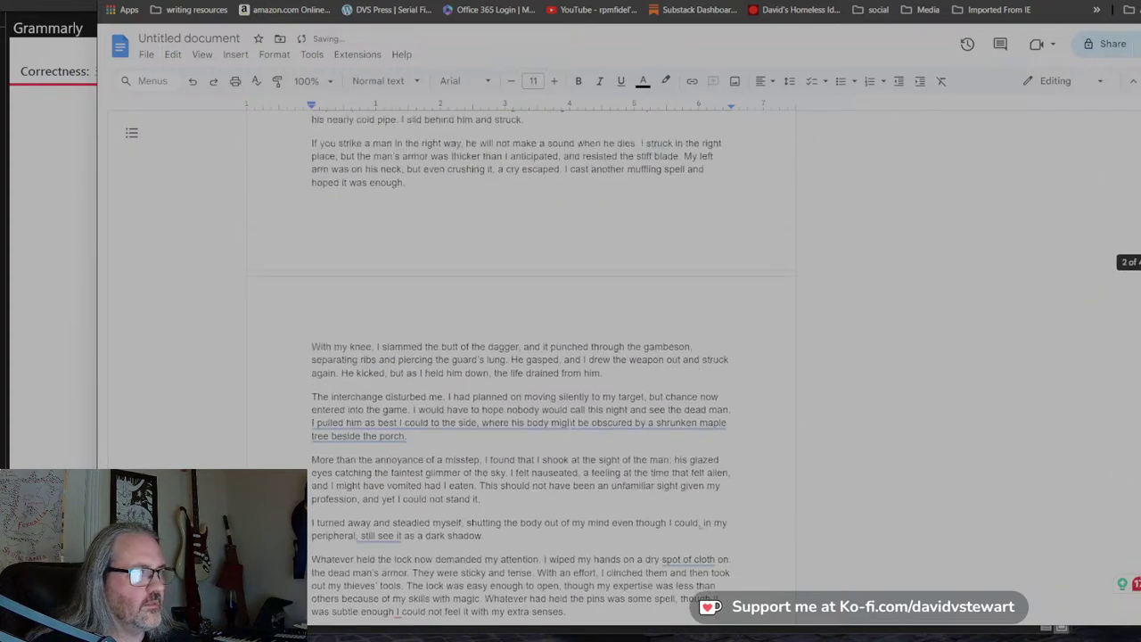
pyautogui.scroll(6, 521, 357)
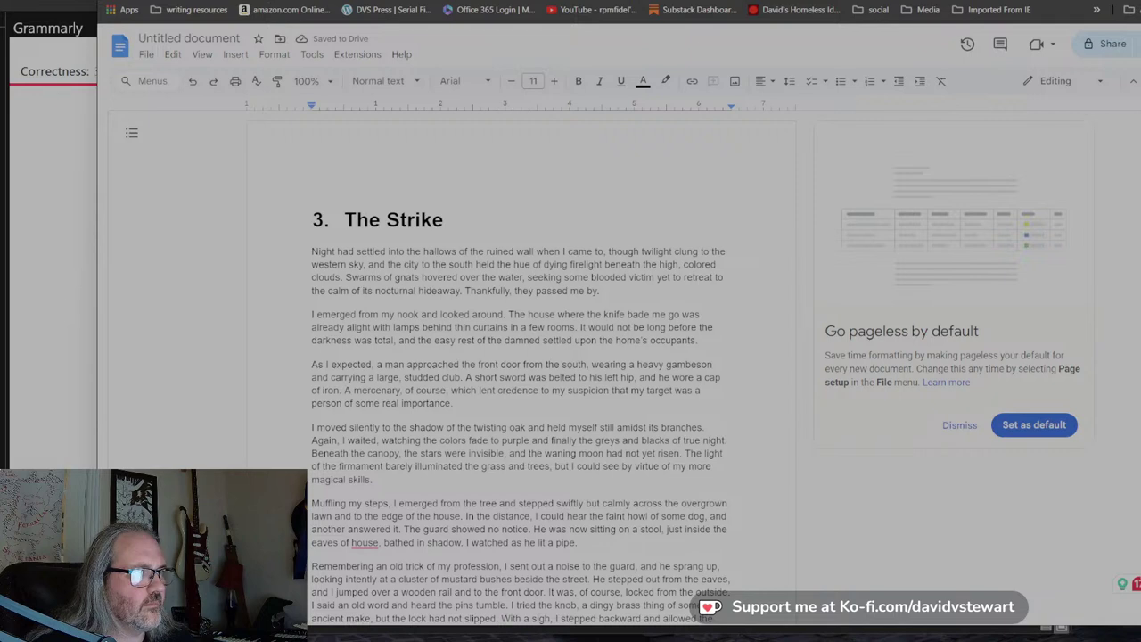
pyautogui.keyDown('shift'); pyautogui.click(311, 252); pyautogui.keyUp('shift')
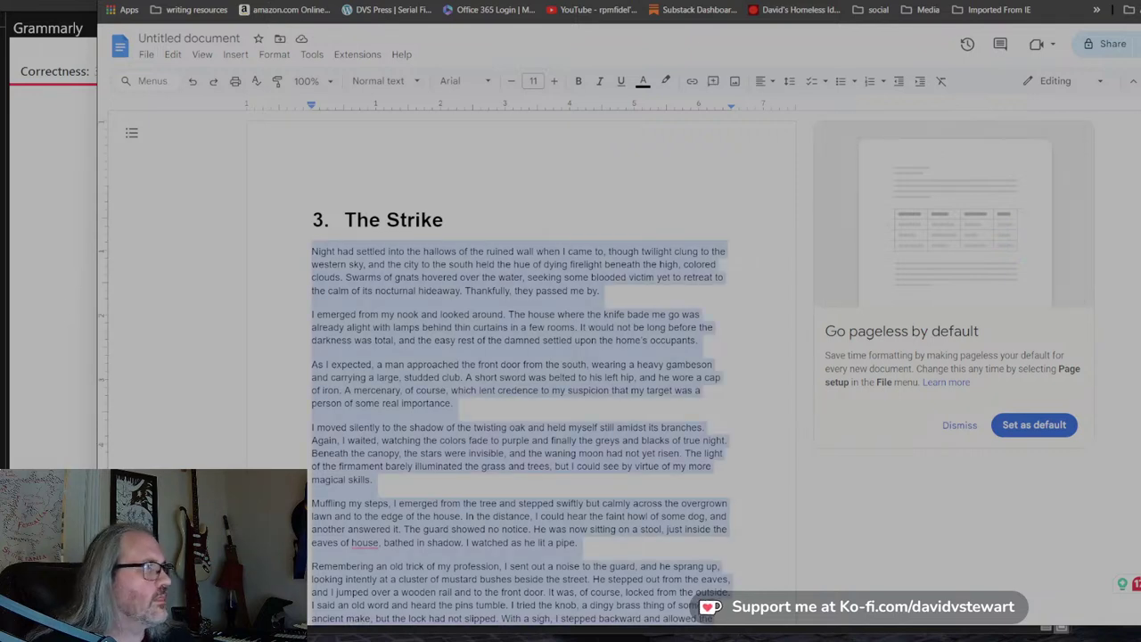
# Paste the body of The Strike into Episode 5's text editor in Kindle Vella and remove the blank lines after the last paragraph.
pyautogui.click(170, 2)
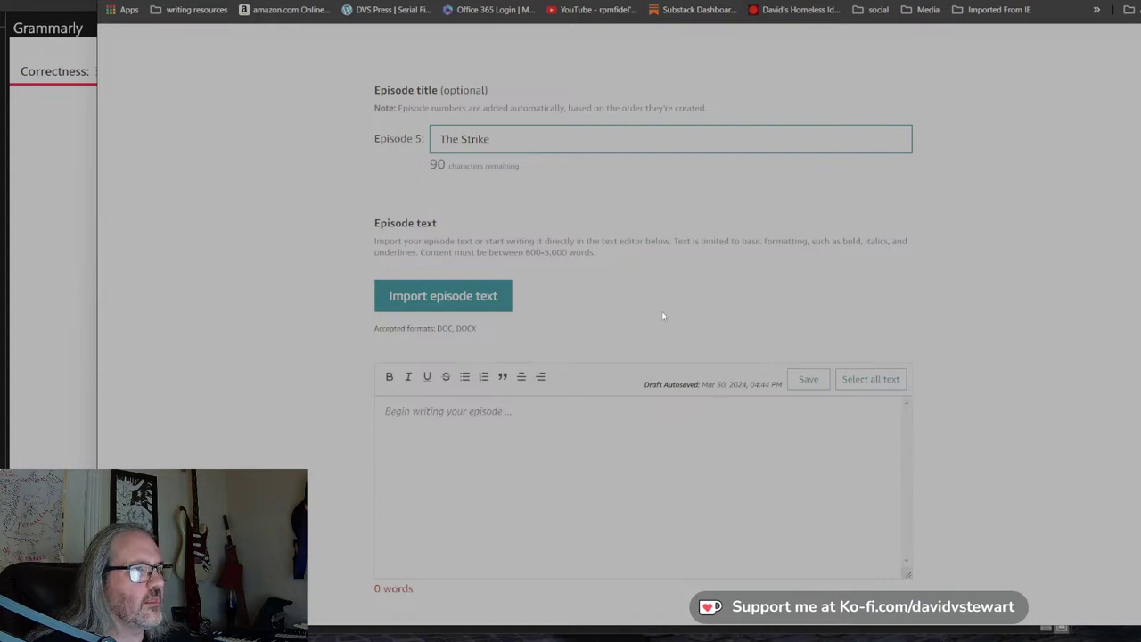
pyautogui.click(385, 411)
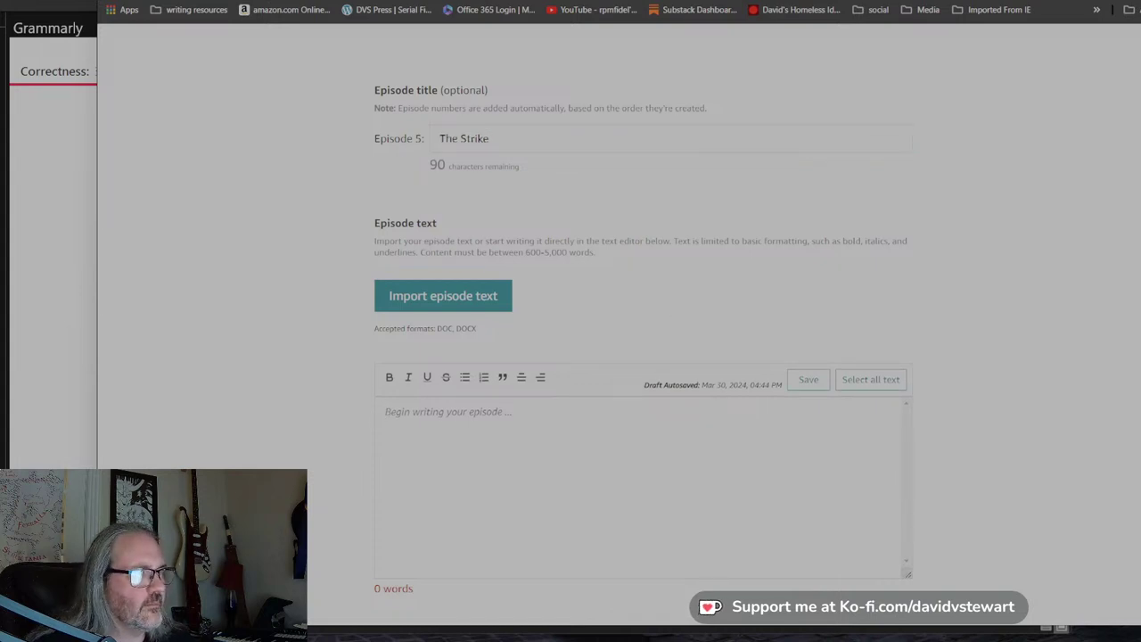
pyautogui.hotkey('ctrl', 'v')
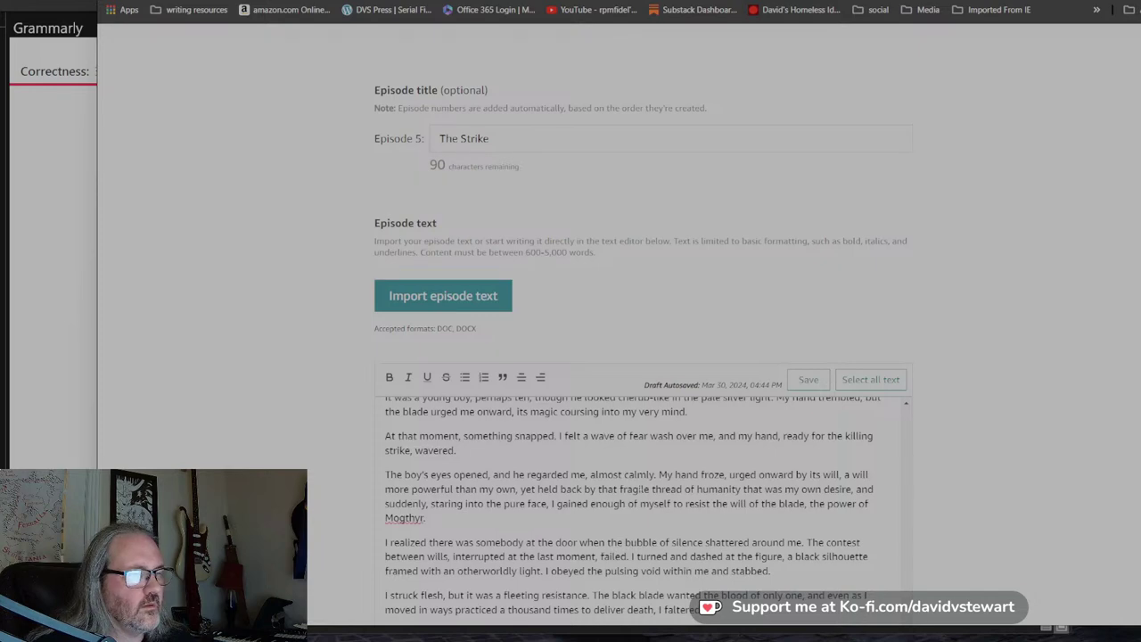
pyautogui.scroll(-5, 619, 324)
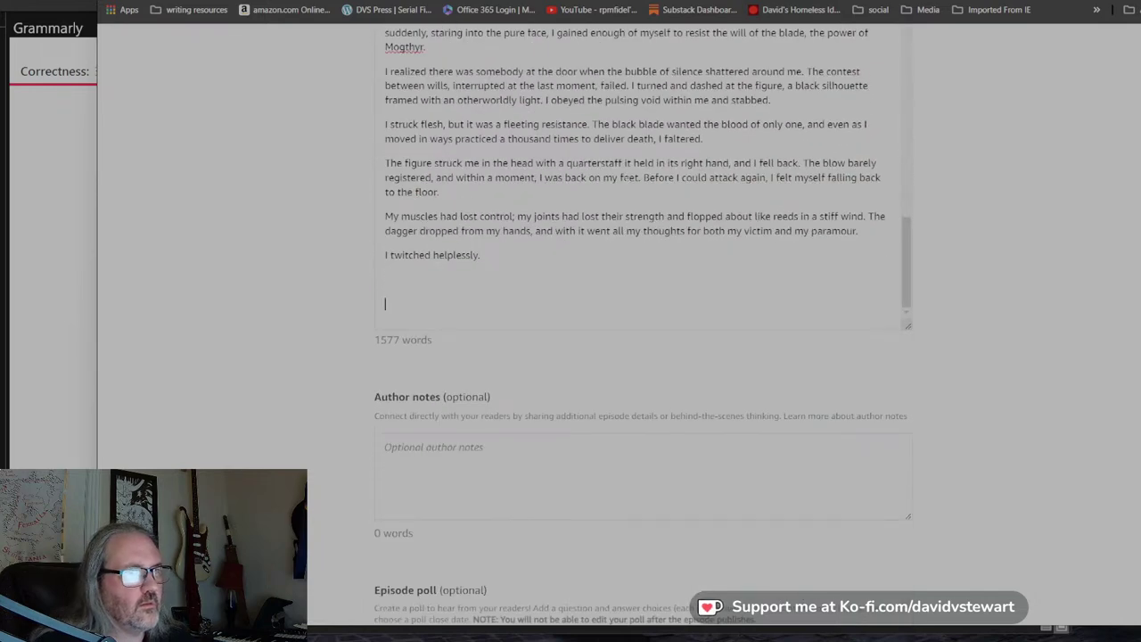
pyautogui.press('BackSpace')
pyautogui.press('BackSpace')
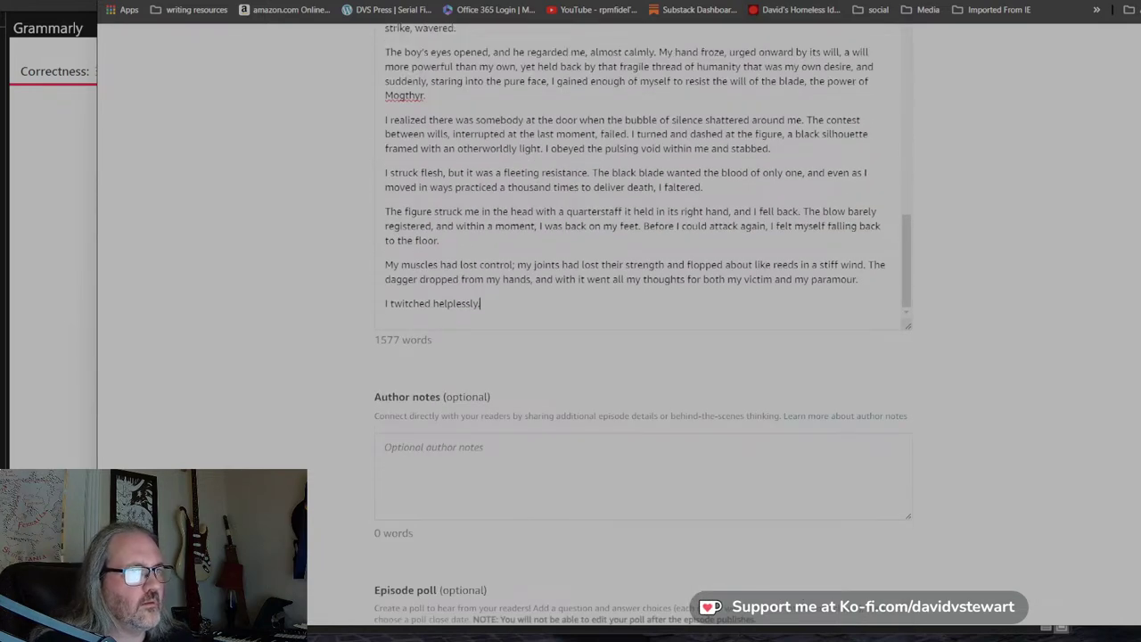
pyautogui.scroll(15, 642, 178)
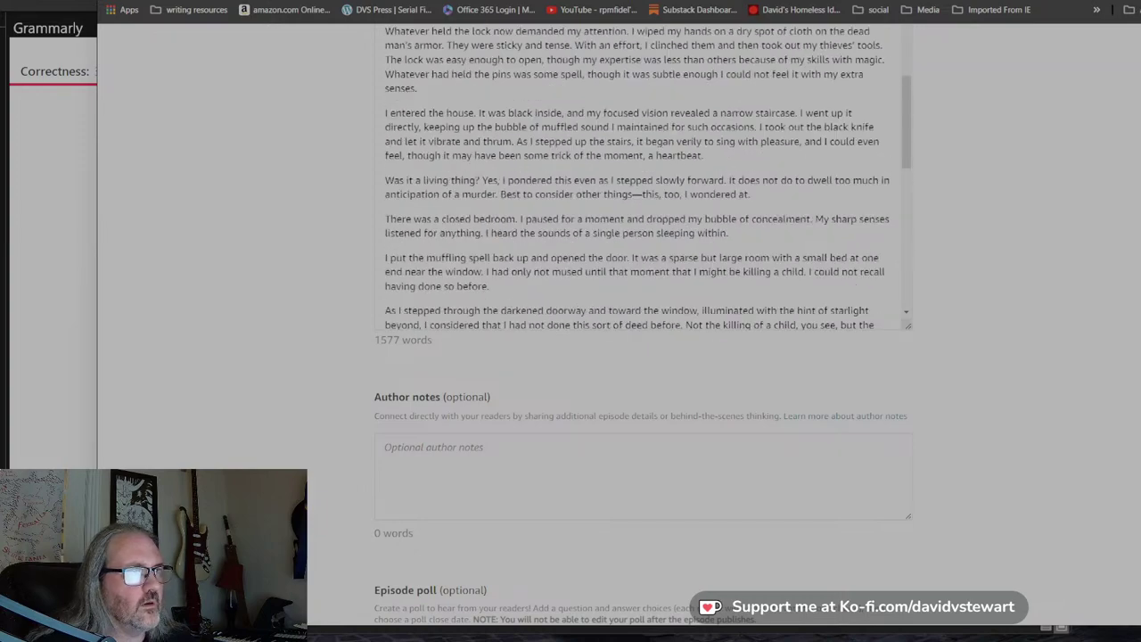
pyautogui.scroll(10, 642, 178)
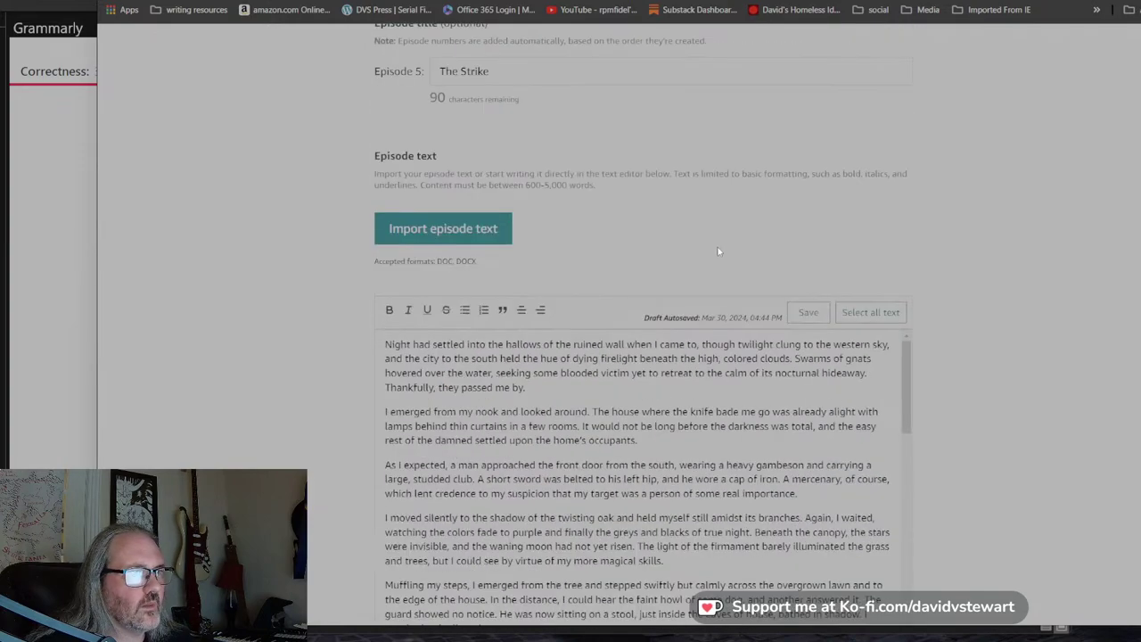
pyautogui.scroll(2, 598, 326)
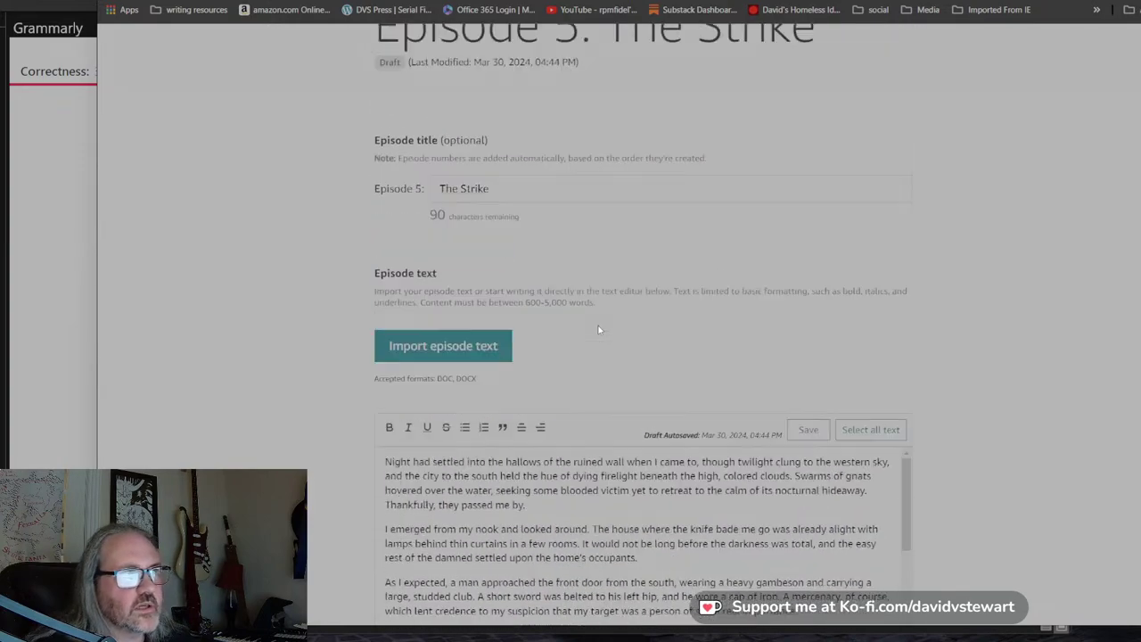
# Declare that no AI tools were used in Episode 5's text and schedule its release for 04/08/2024.
pyautogui.scroll(-8, 590, 374)
pyautogui.scroll(-2, 590, 378)
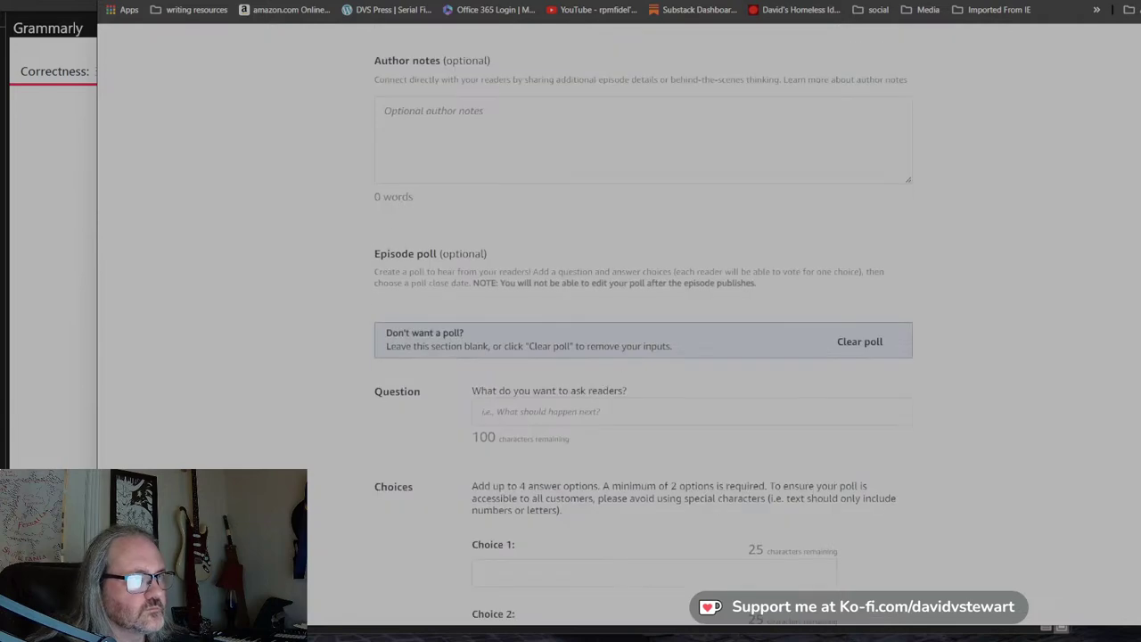
pyautogui.scroll(-6, 555, 209)
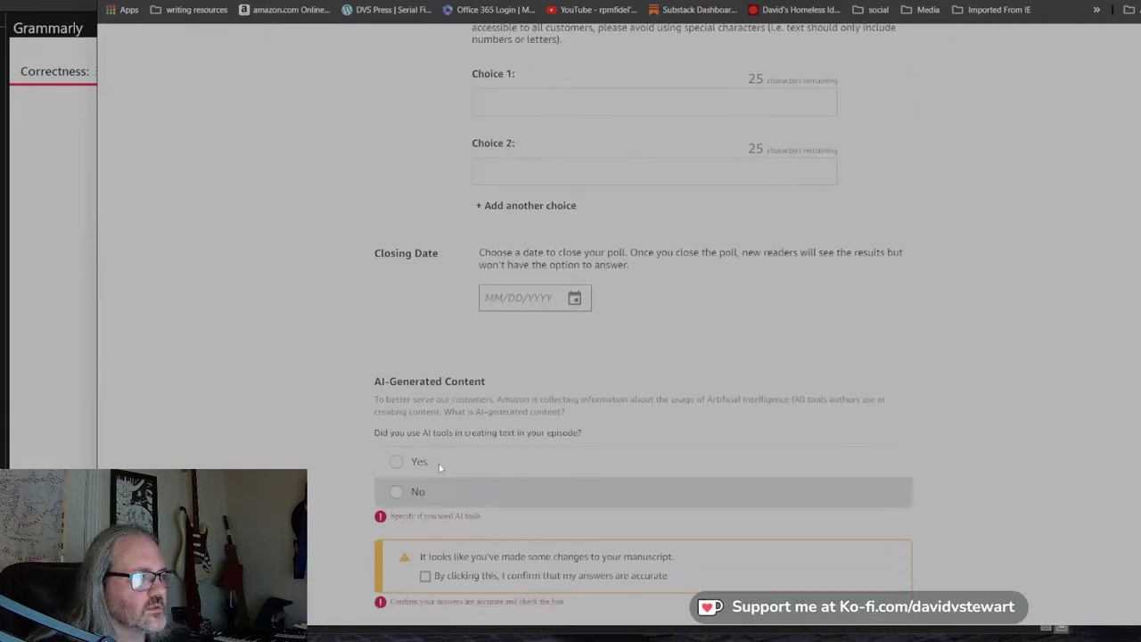
pyautogui.scroll(-2, 438, 464)
pyautogui.click(395, 291)
pyautogui.scroll(-3, 476, 427)
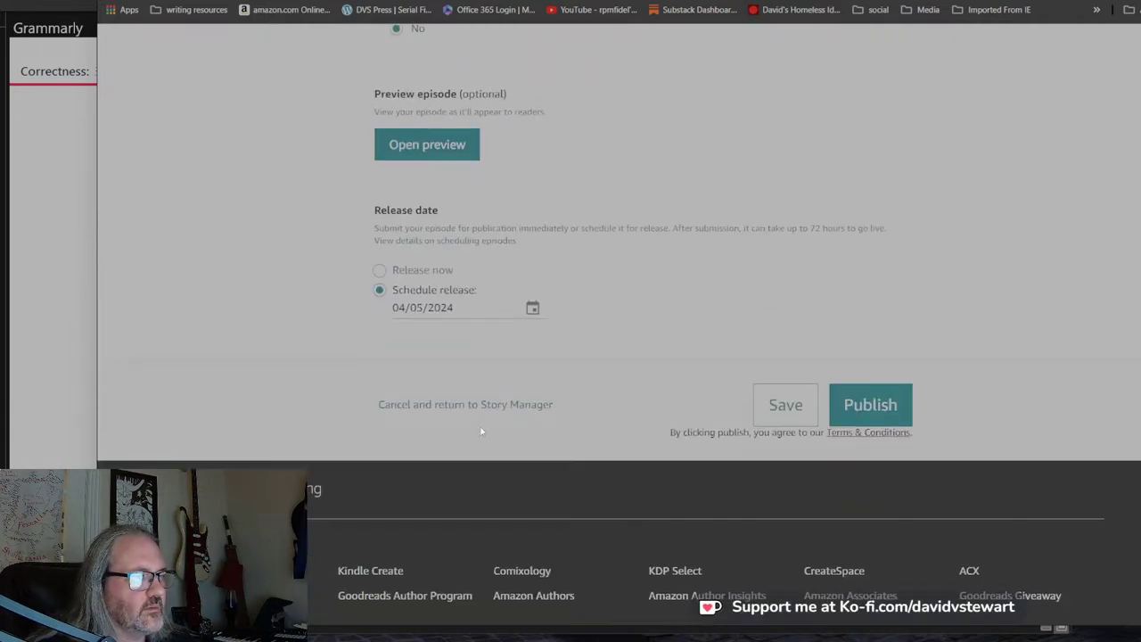
pyautogui.click(532, 301)
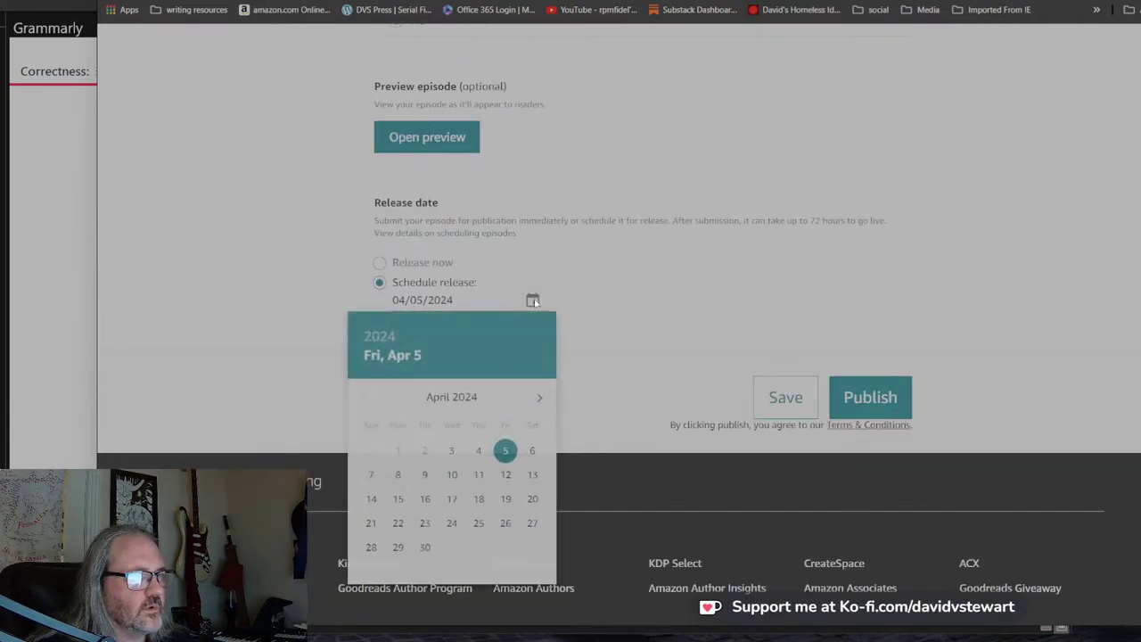
pyautogui.click(398, 476)
# Submit Episode 5 for publishing, confirm the submission and switch to chapter 6 of the manuscript in Word.
pyautogui.click(888, 415)
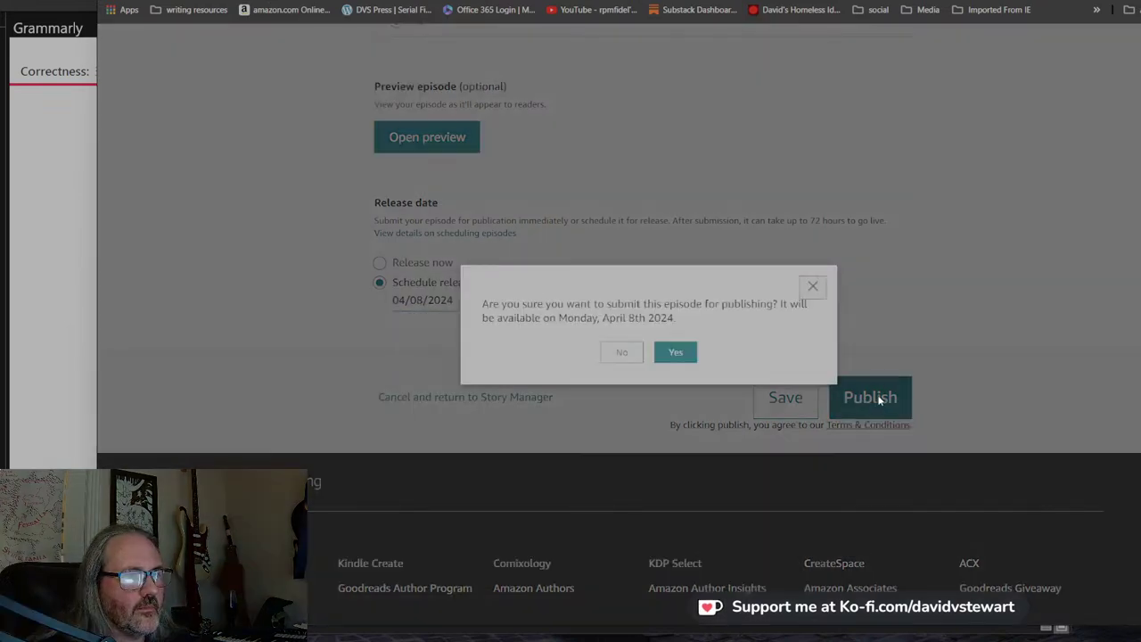
pyautogui.click(679, 353)
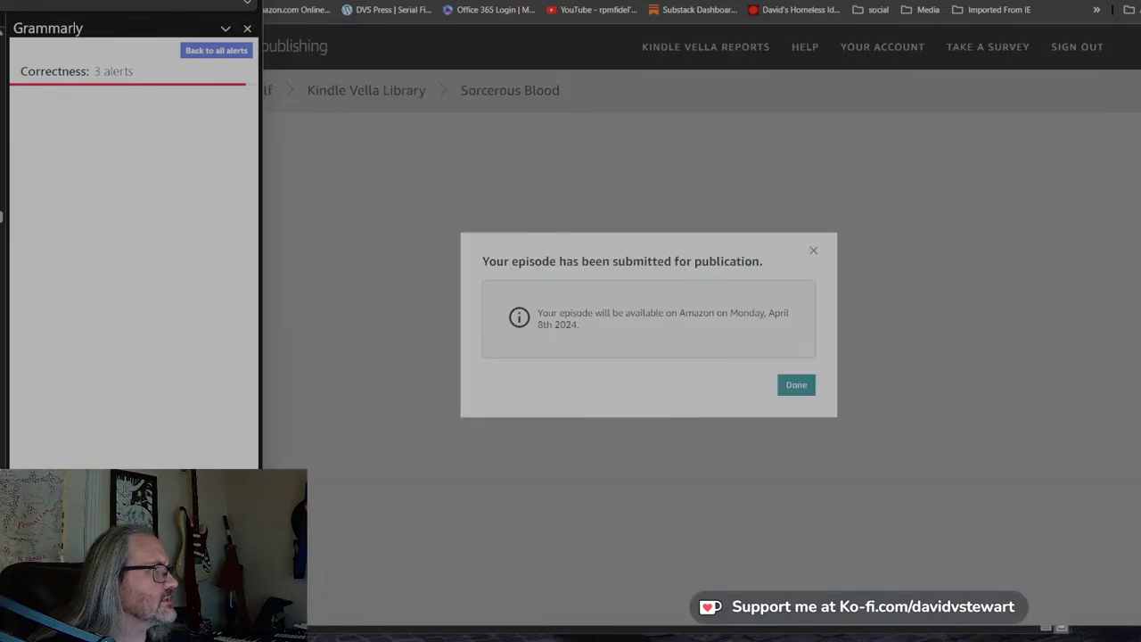
pyautogui.moveTo(125, 1); pyautogui.dragTo(953, 57)
pyautogui.hotkey('alt', 'Tab')
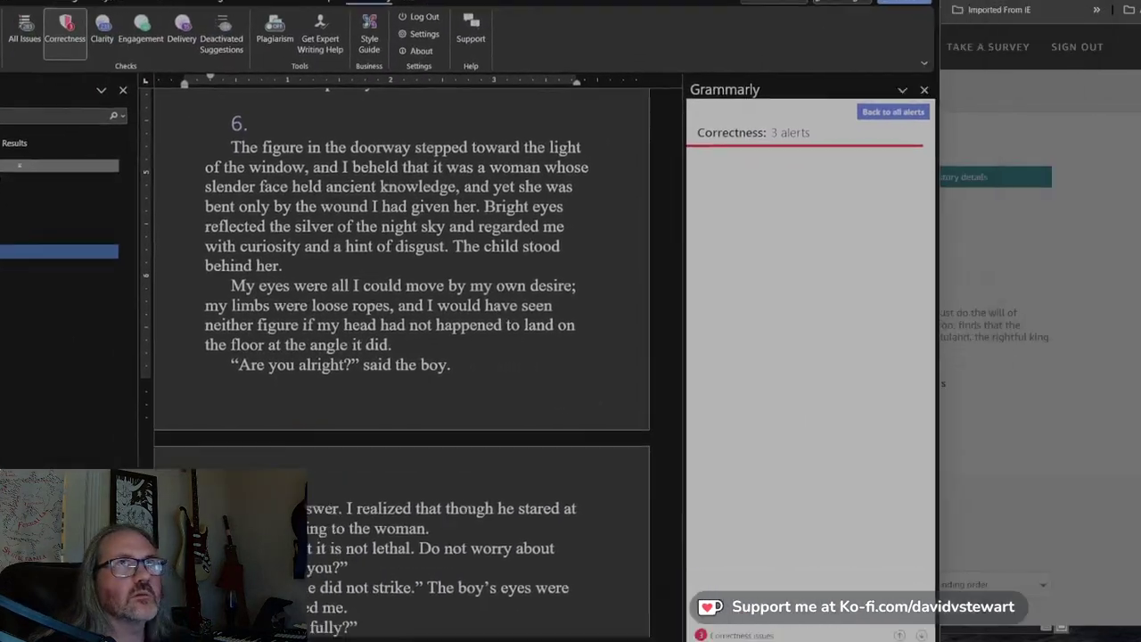
# Create a new episode of Sorcerous Blood in Kindle Vella and title Episode 6 "The Deal".
pyautogui.click(795, 384)
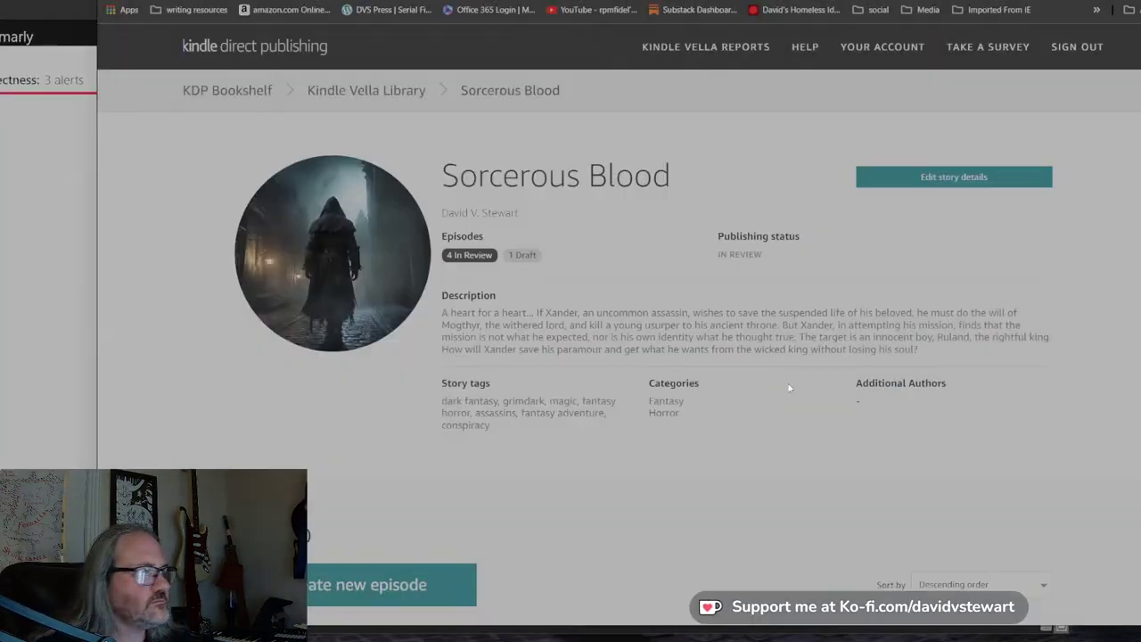
pyautogui.moveTo(49, 4); pyautogui.dragTo(259, 29)
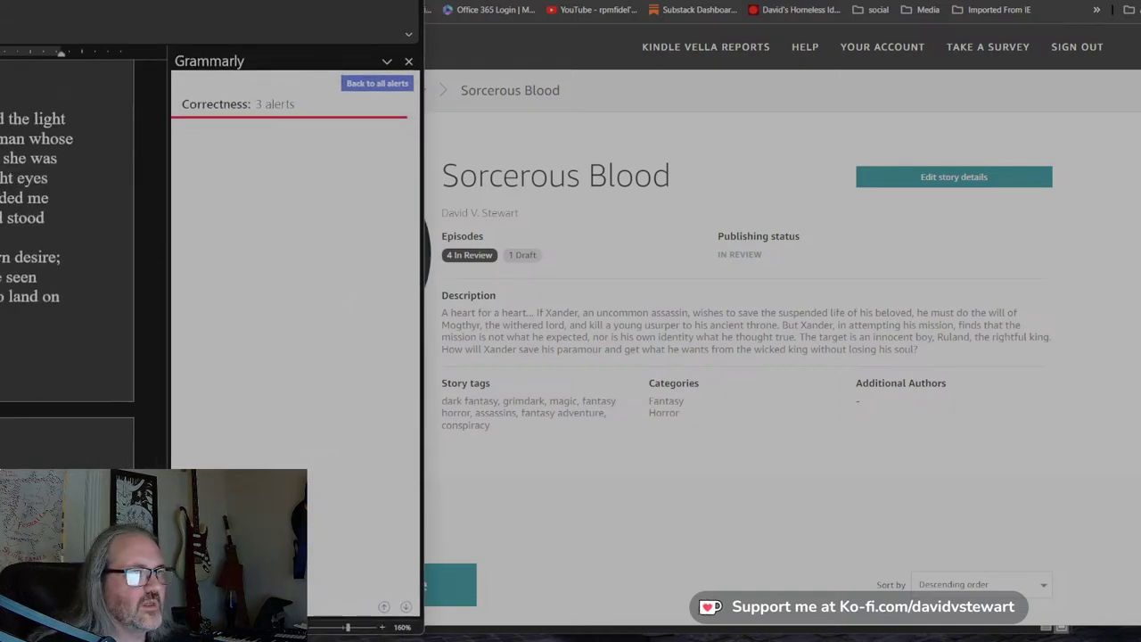
pyautogui.click(774, 305)
pyautogui.scroll(-2, 597, 358)
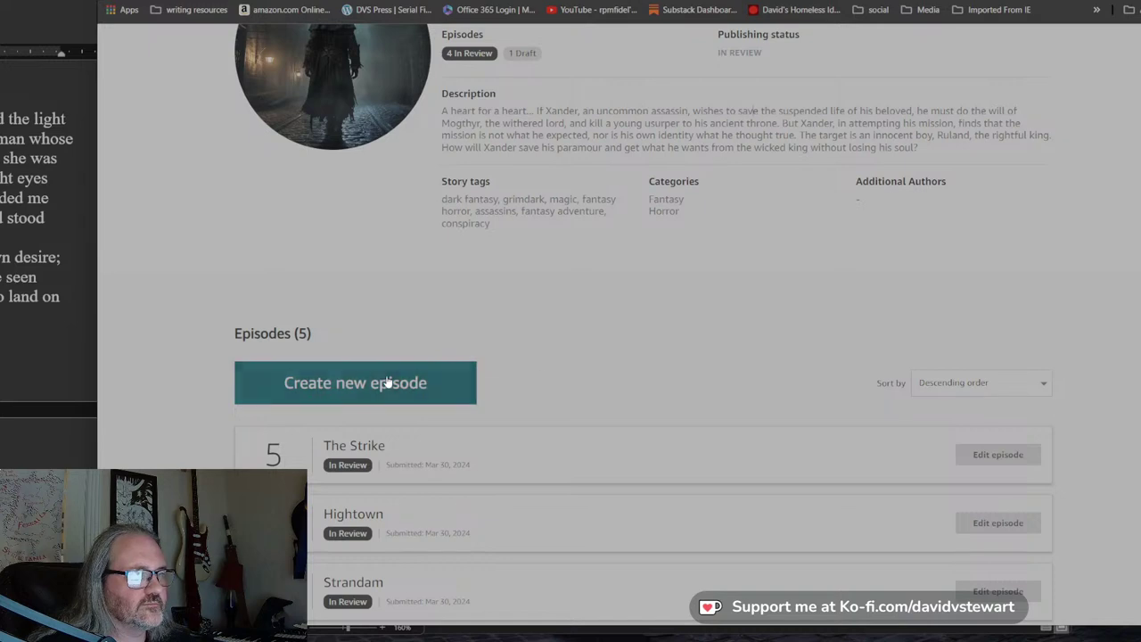
pyautogui.scroll(-2, 564, 370)
pyautogui.scroll(2, 562, 371)
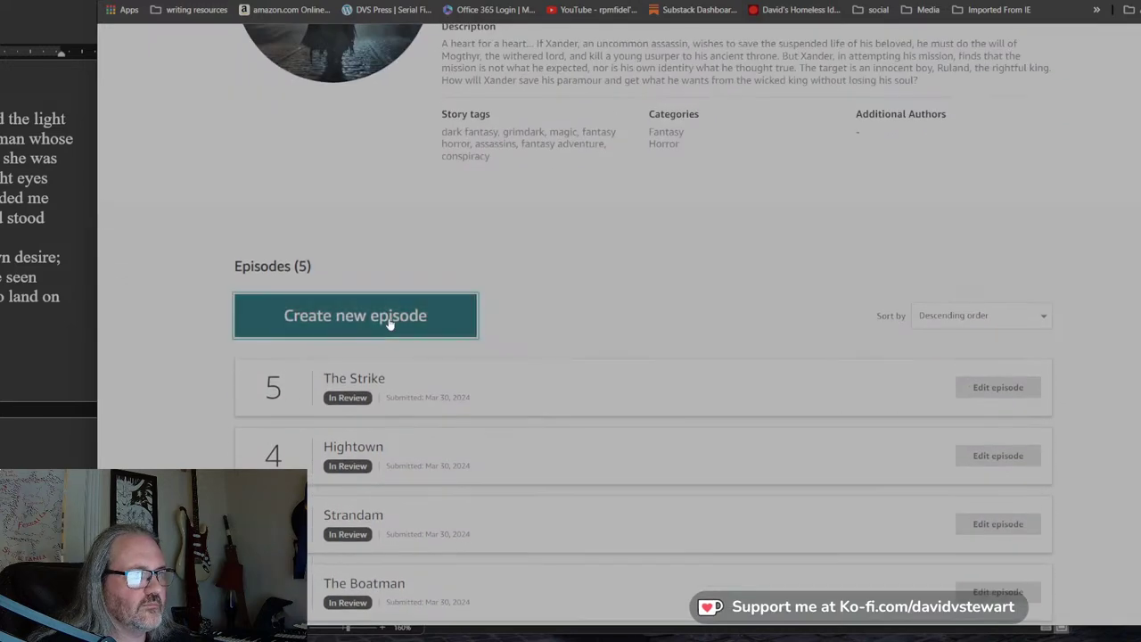
pyautogui.click(392, 318)
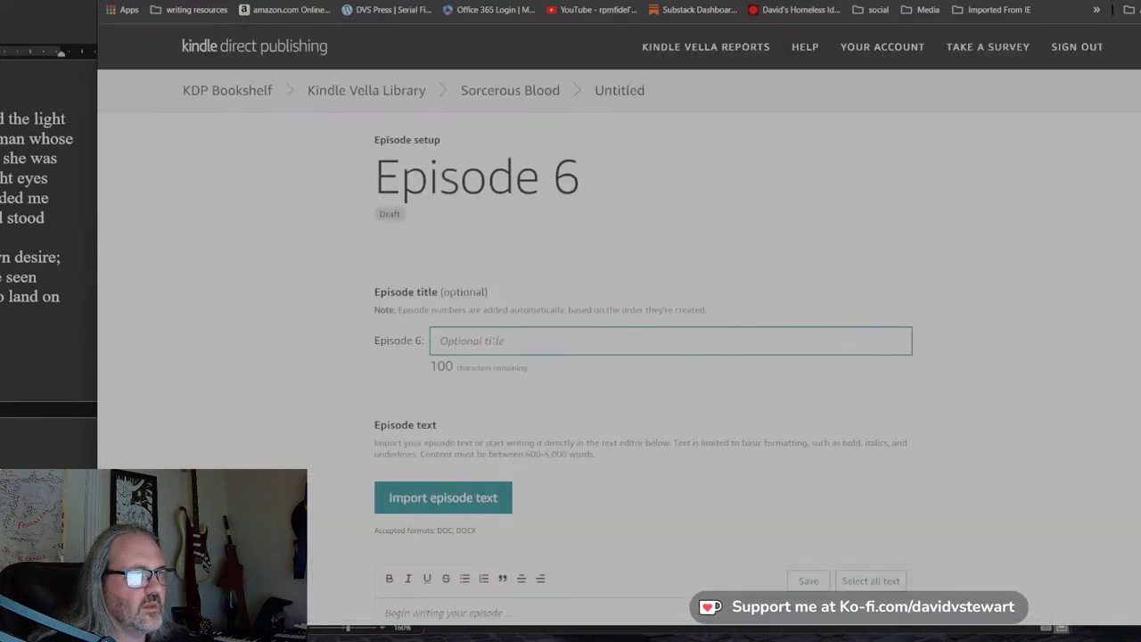
pyautogui.write('The Deal')
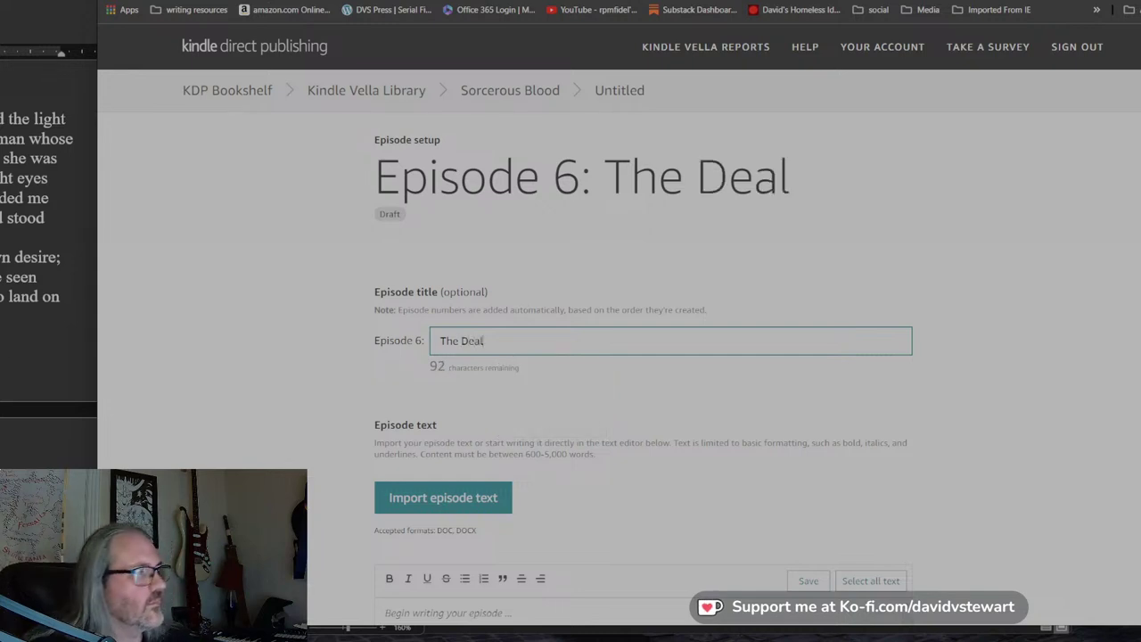
# Copy the whole body of chapter 6 from the Word manuscript and paste it into the Google Docs document.
pyautogui.hotkey('alt', 'Tab')
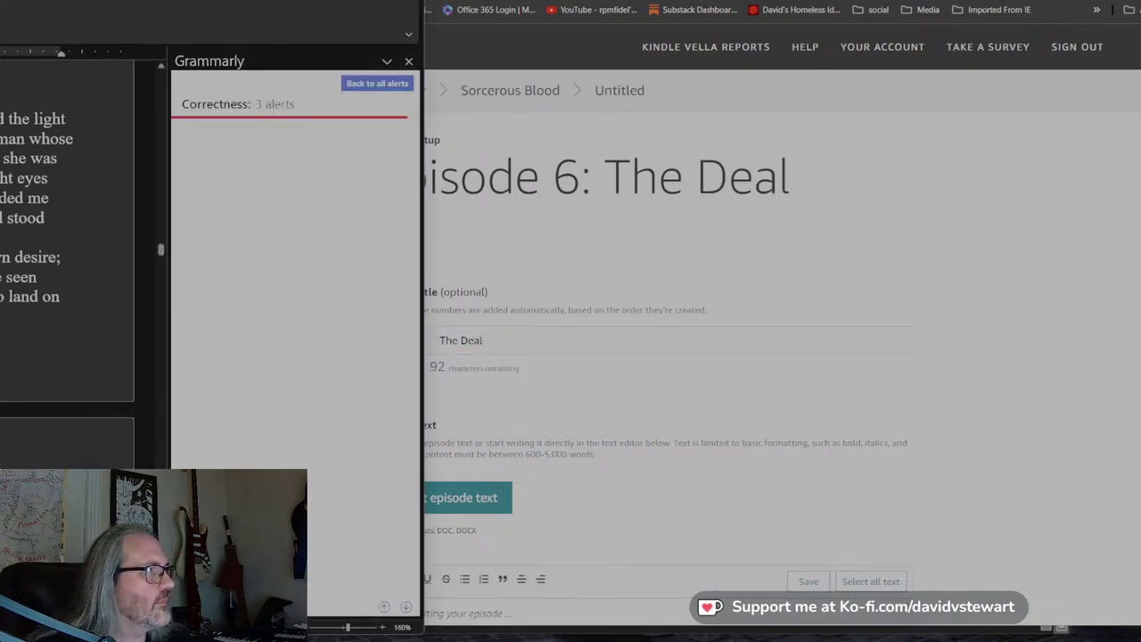
pyautogui.hotkey('ctrl', 'a')
pyautogui.scroll(-3, 67, 268)
pyautogui.scroll(-15, 67, 267)
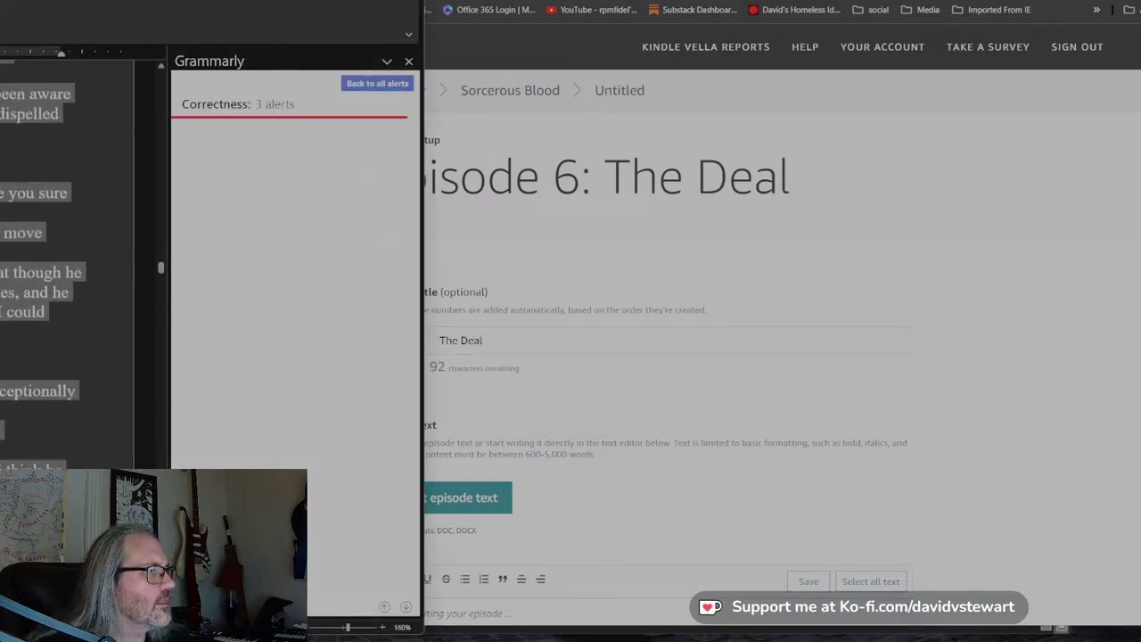
pyautogui.scroll(-10, 67, 259)
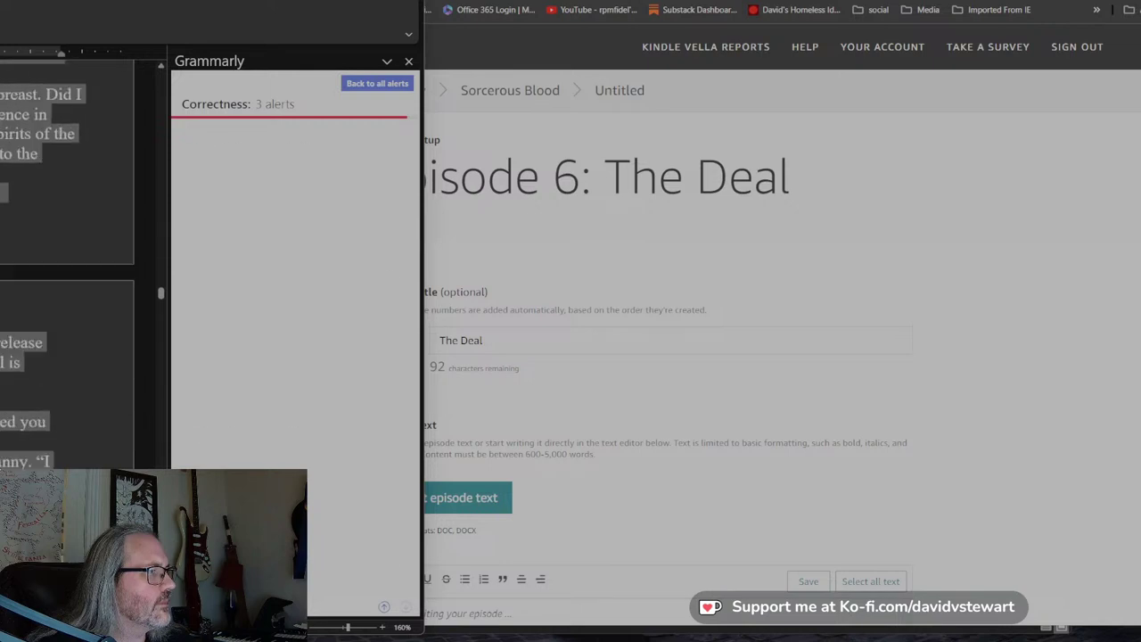
pyautogui.scroll(-8, 34, 264)
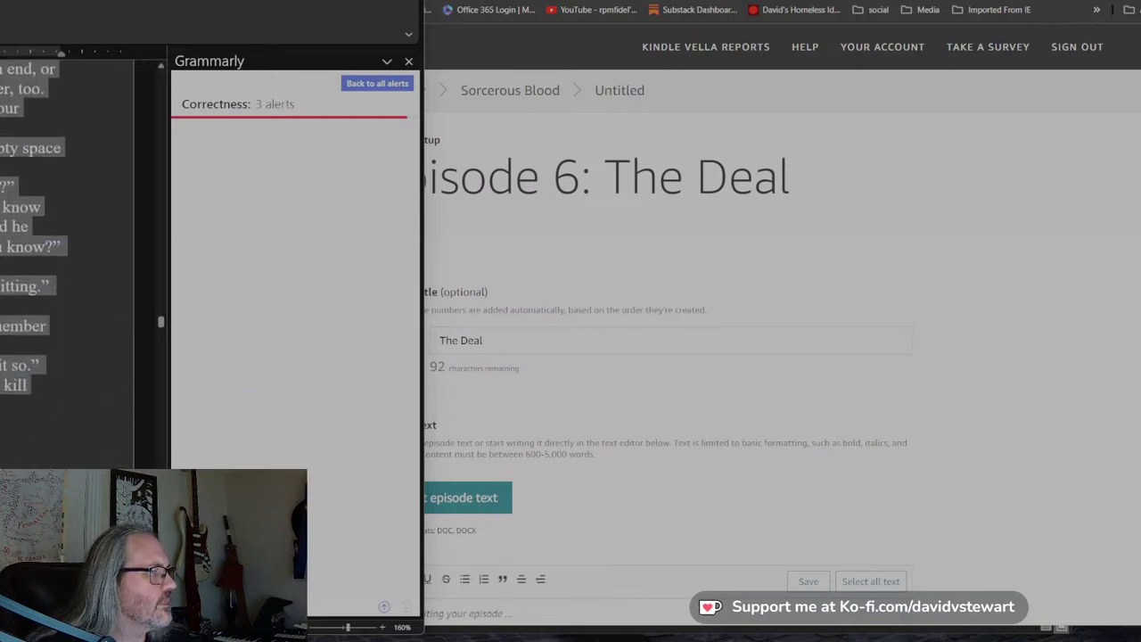
pyautogui.scroll(-6, 67, 258)
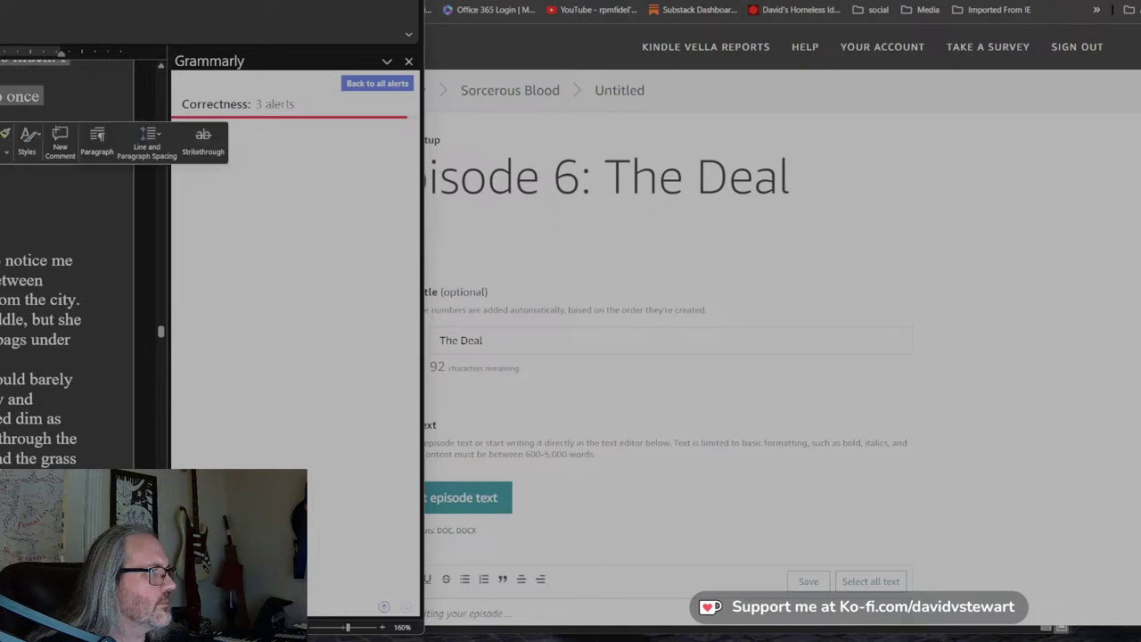
pyautogui.click(797, 2)
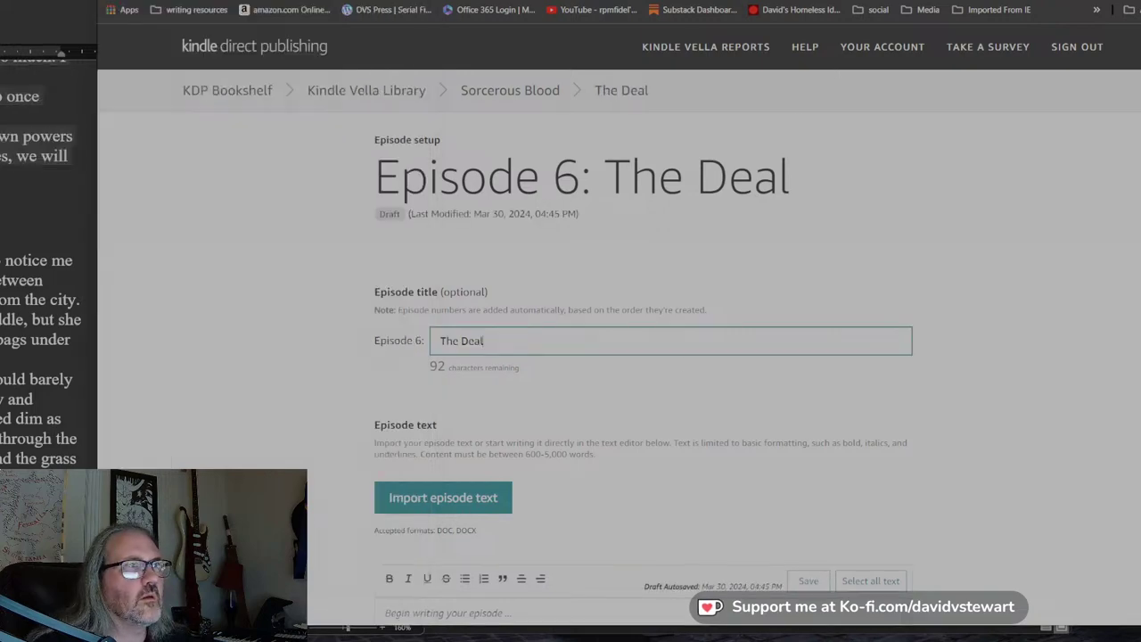
pyautogui.hotkey('ctrl', 'v')
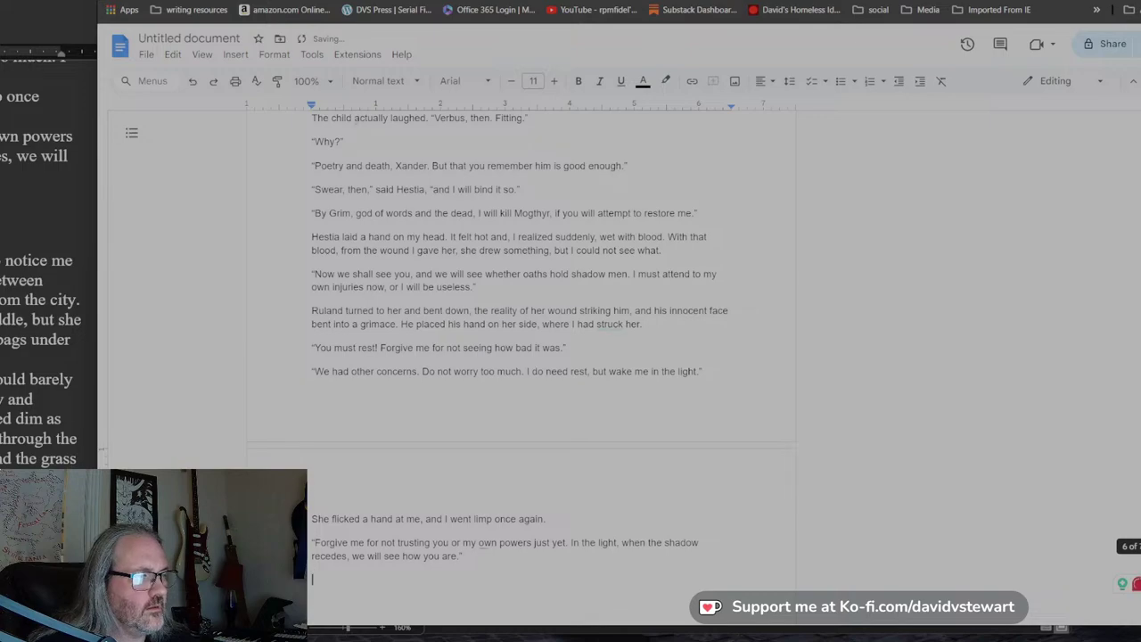
pyautogui.scroll(20, 522, 357)
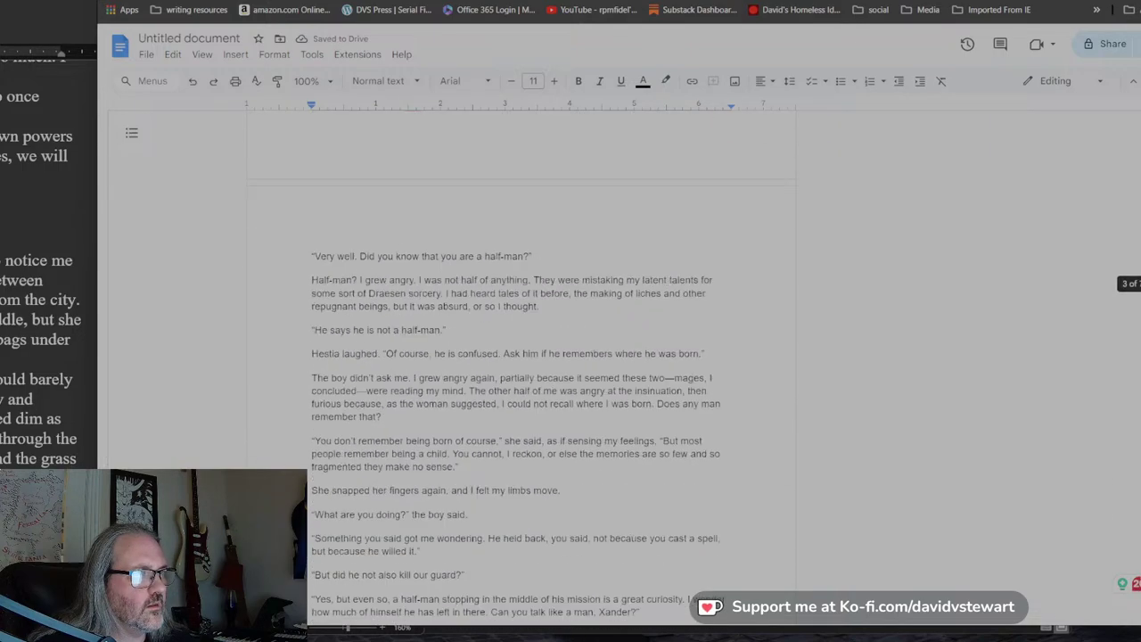
pyautogui.scroll(15, 521, 357)
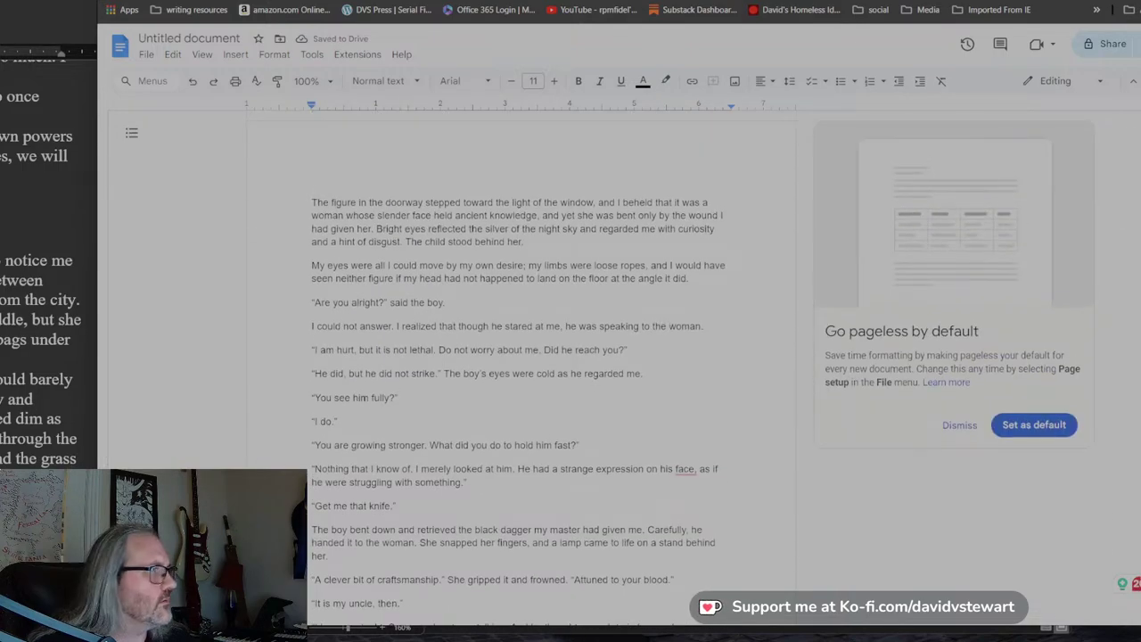
# Return to the Word manuscript and select The Strike and Hightown in turn with their headings to compare chapter lengths.
pyautogui.hotkey('alt', 'Tab')
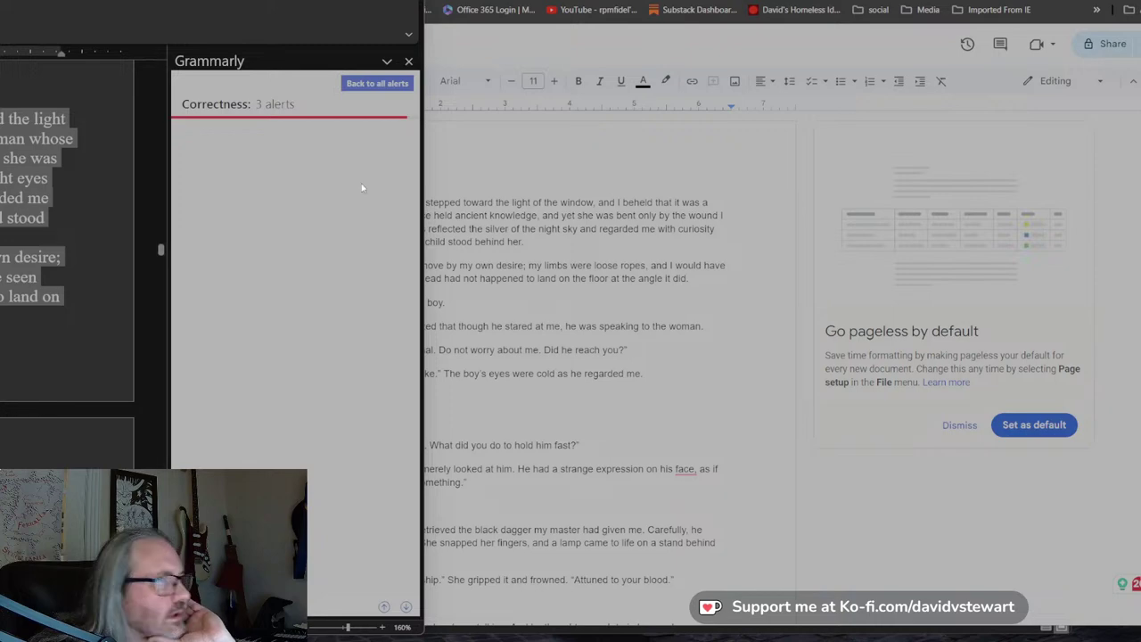
pyautogui.moveTo(267, 3); pyautogui.dragTo(989, 1)
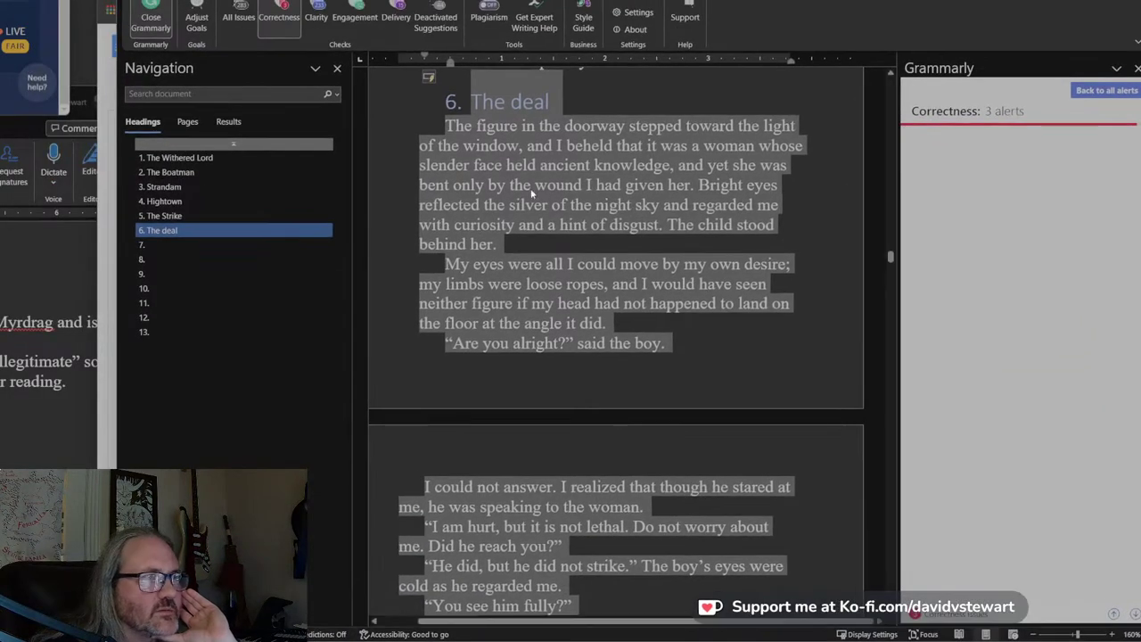
pyautogui.click(176, 215)
pyautogui.rightClick(176, 216)
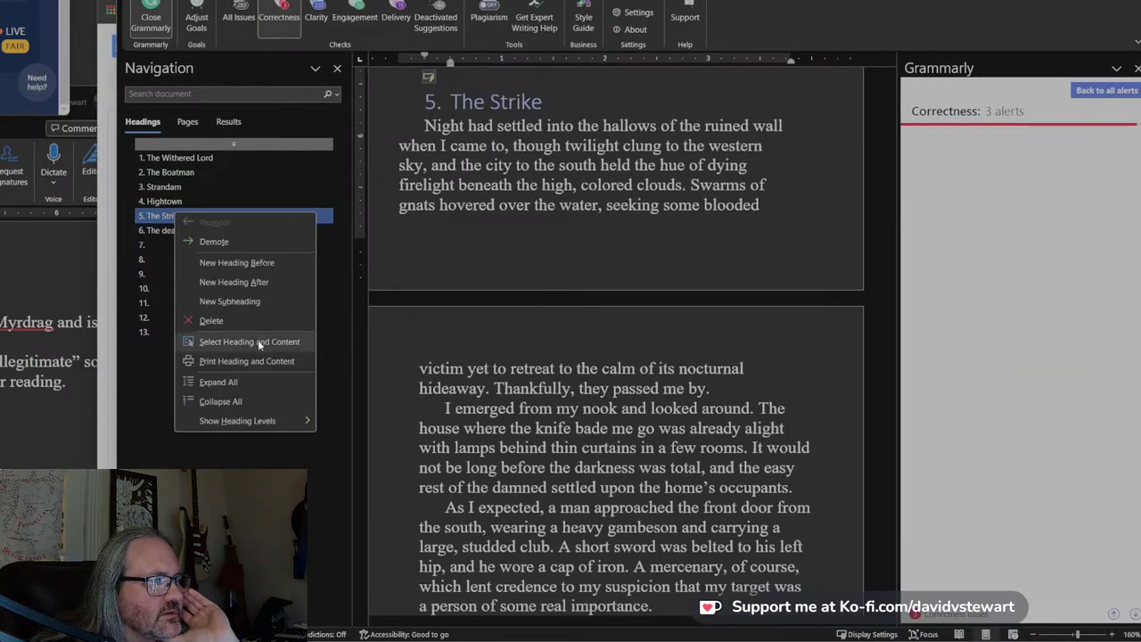
pyautogui.click(257, 341)
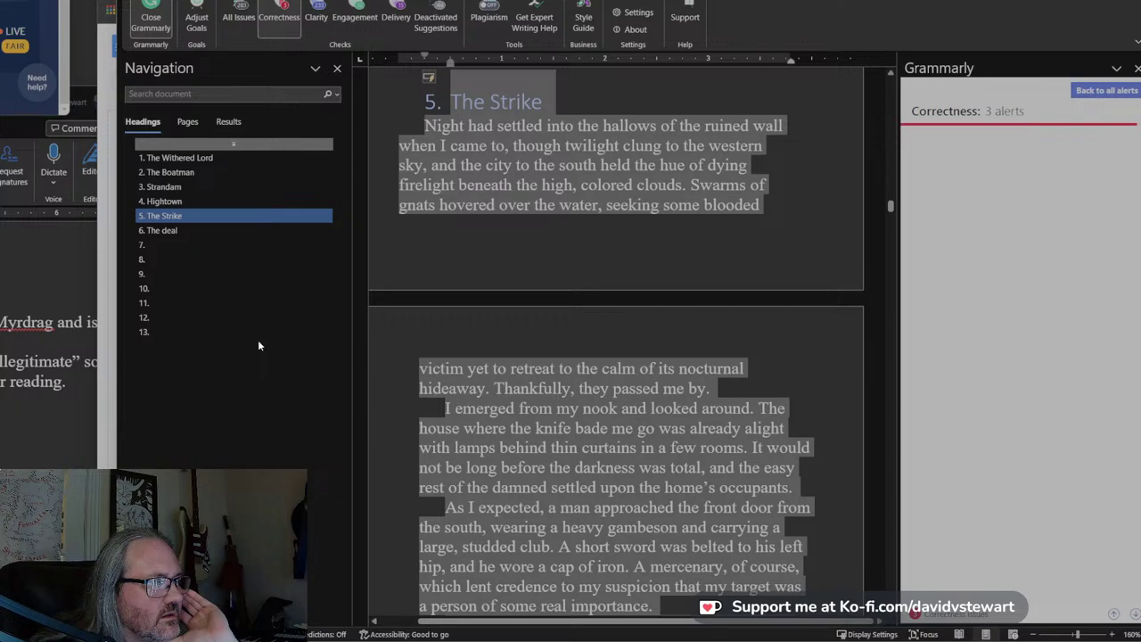
pyautogui.click(183, 230)
pyautogui.click(173, 202)
pyautogui.rightClick(173, 201)
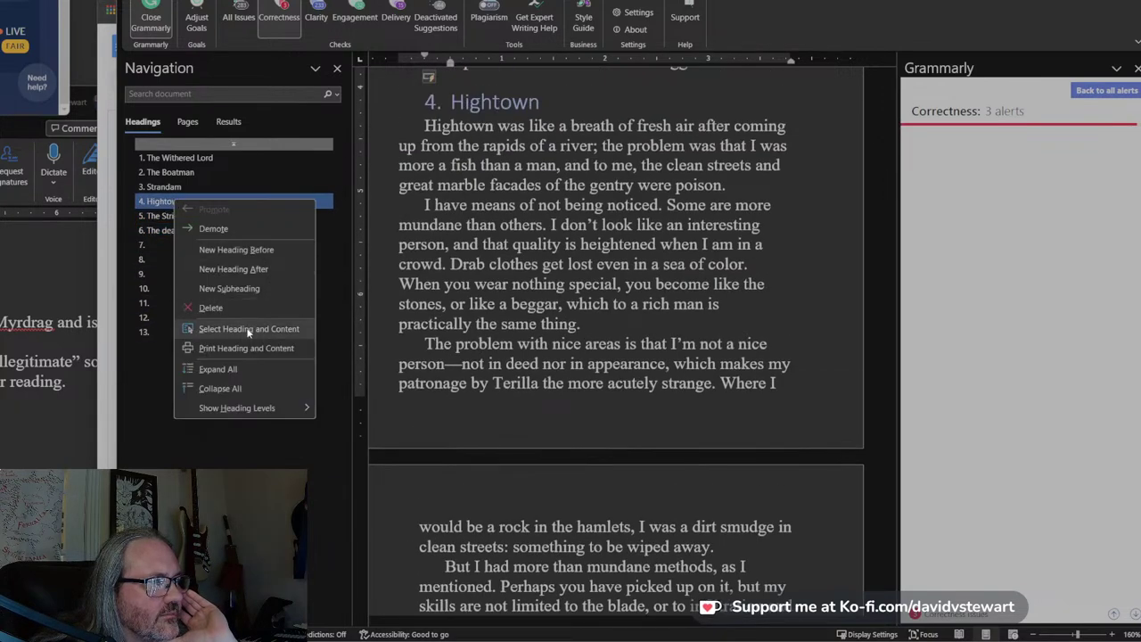
pyautogui.click(246, 329)
# Look for a split point in chapter 6 by selecting from its heading to the paragraph ending in "Dreamer?".
pyautogui.click(194, 231)
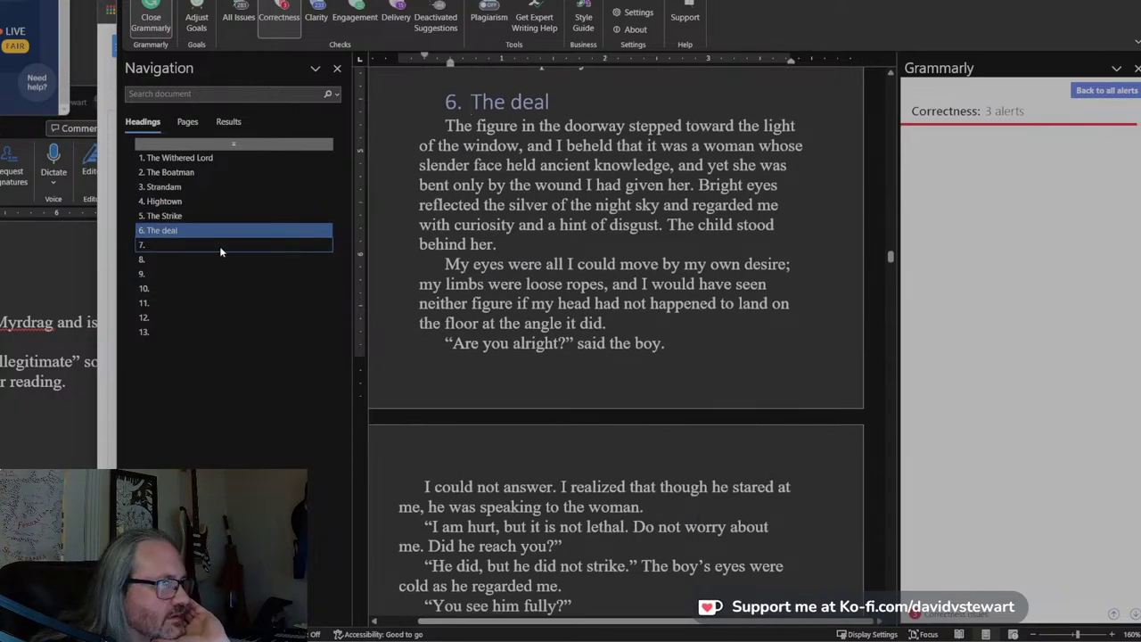
pyautogui.scroll(-20, 636, 373)
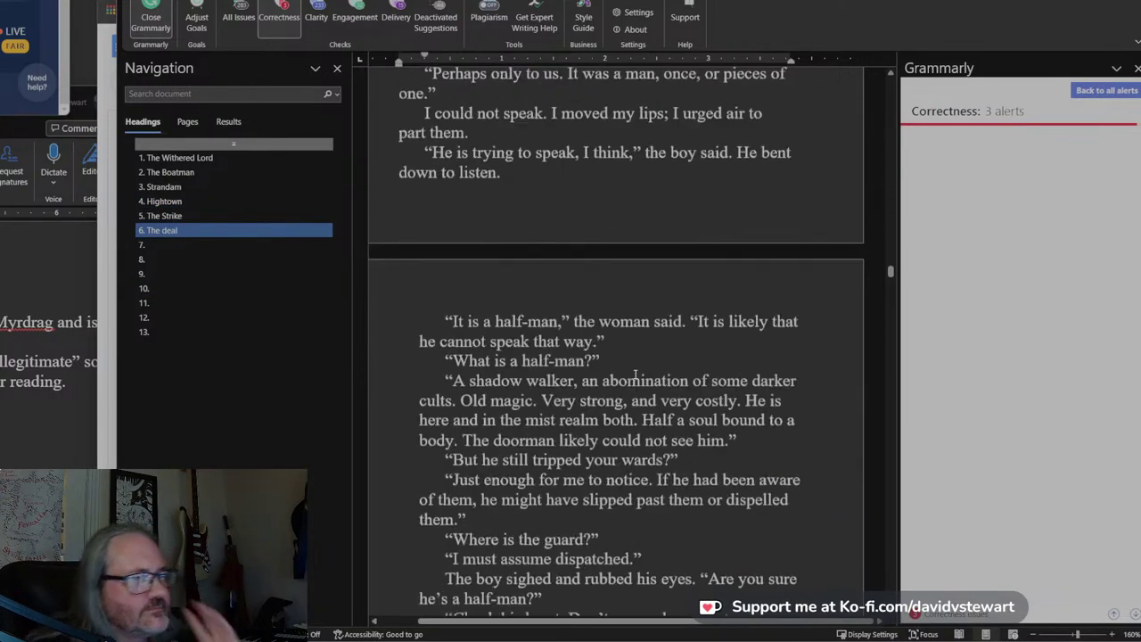
pyautogui.scroll(-9, 636, 372)
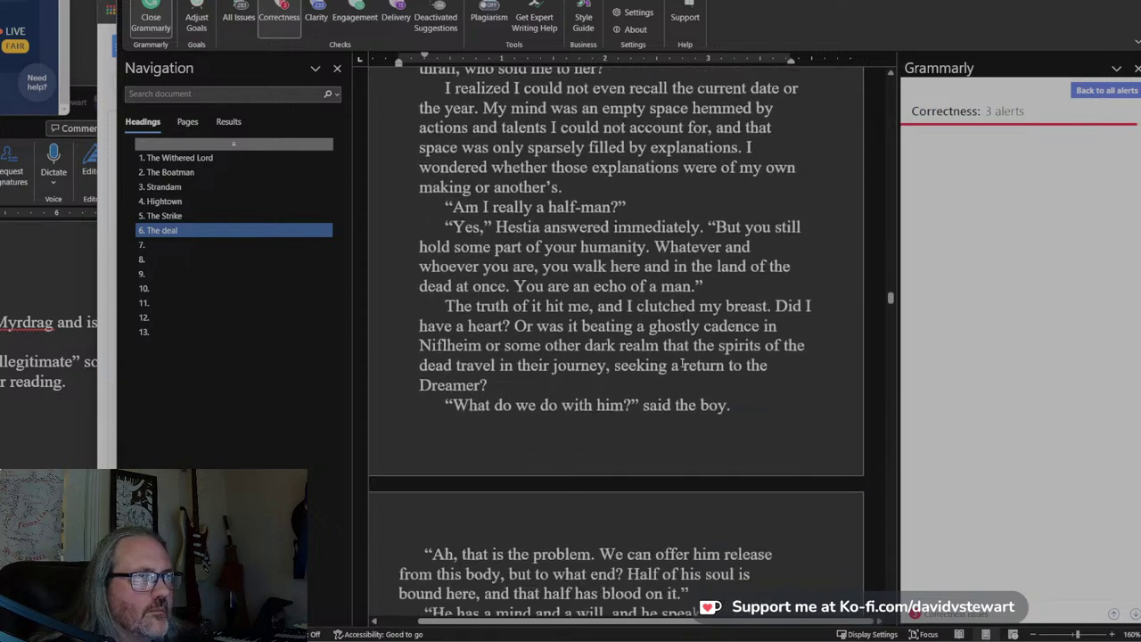
pyautogui.keyDown('shift'); pyautogui.click(738, 300); pyautogui.keyUp('shift')
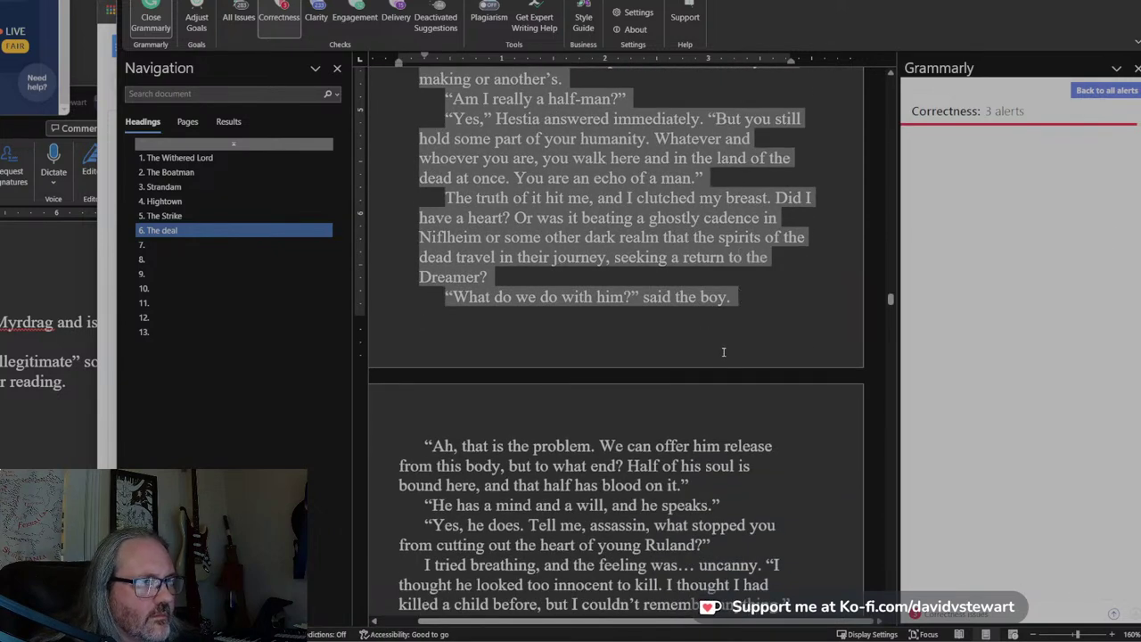
pyautogui.scroll(2, 723, 352)
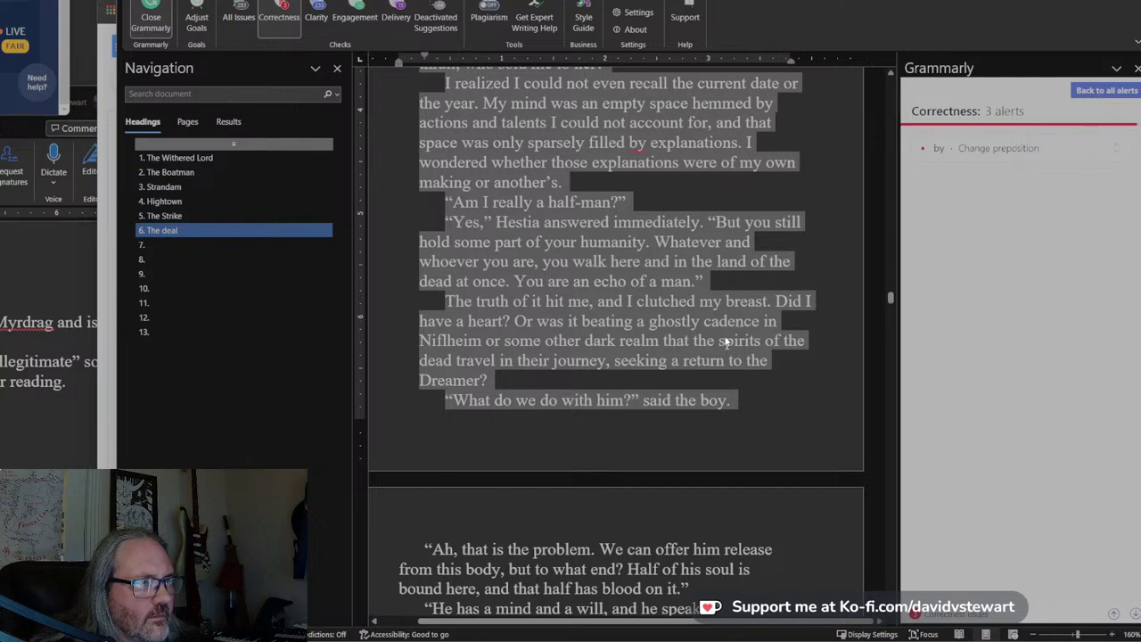
pyautogui.scroll(2, 715, 326)
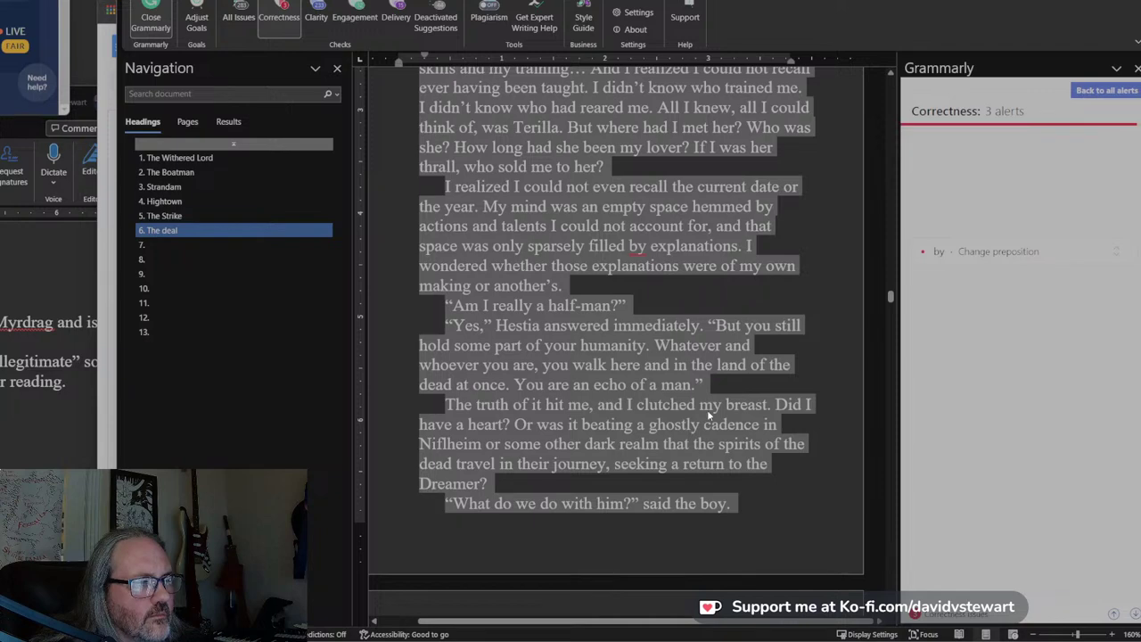
pyautogui.scroll(-4, 632, 316)
pyautogui.keyDown('shift'); pyautogui.click(499, 273); pyautogui.keyUp('shift')
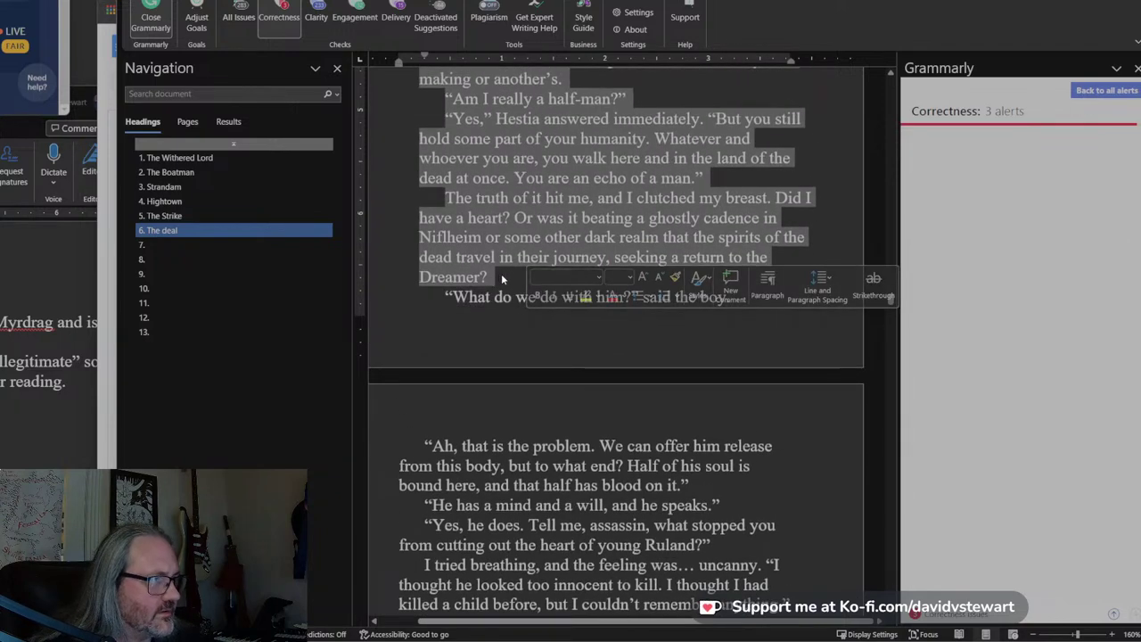
# Split chapter 6 after the paragraph ending in "Dreamer?" by inserting a Heading 1 line reading "7.".
pyautogui.click(510, 278)
pyautogui.write('\\')
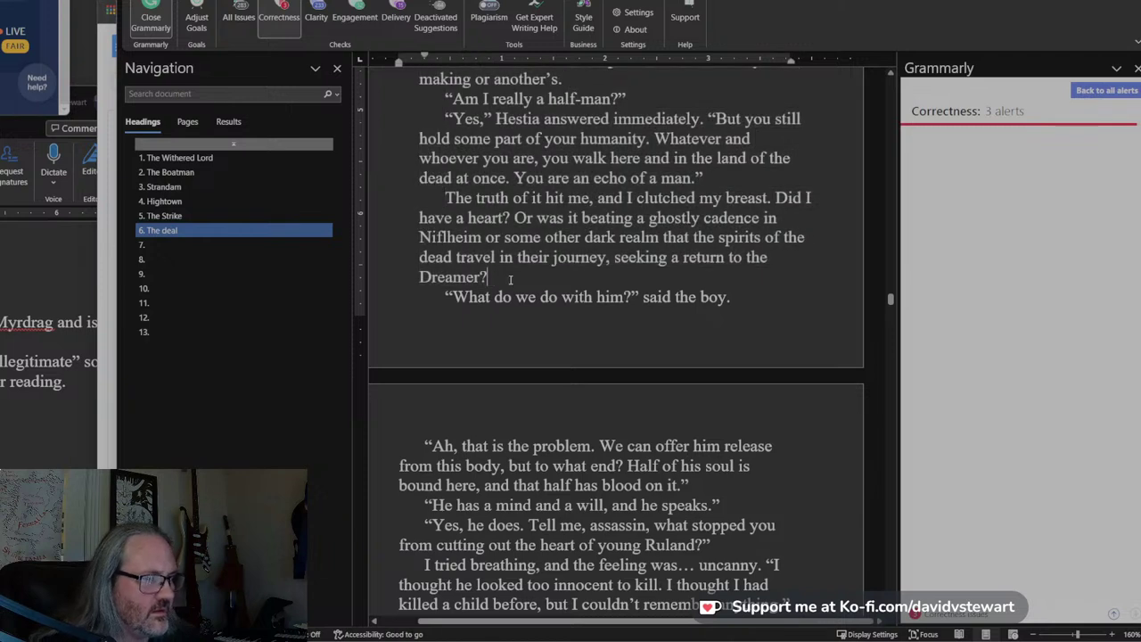
pyautogui.press('Return')
pyautogui.press('BackSpace')
pyautogui.press('BackSpace')
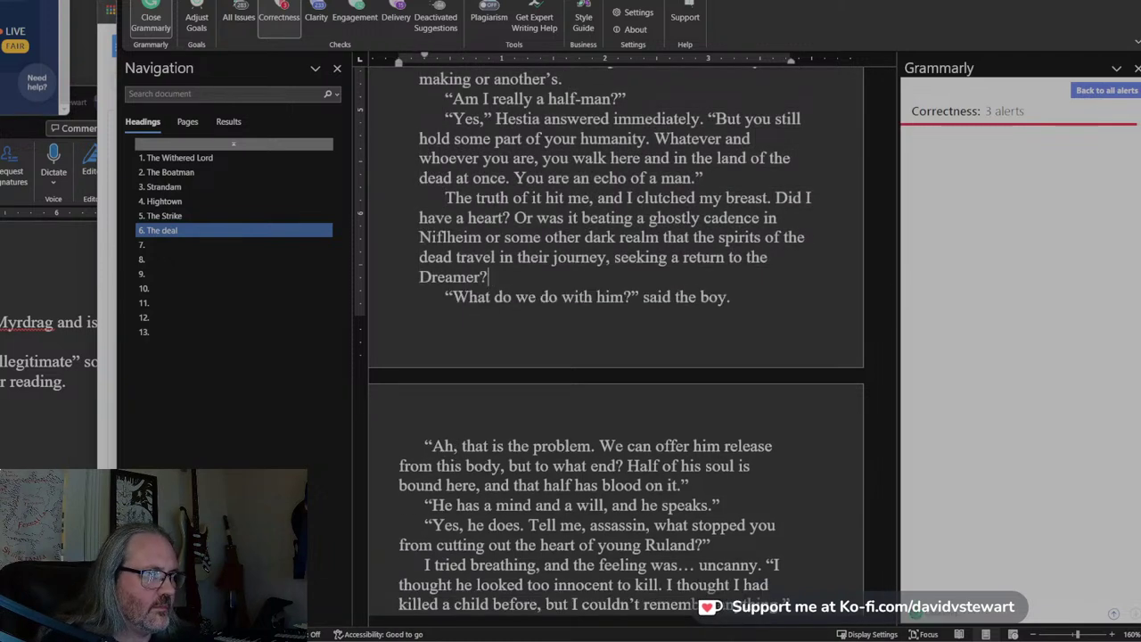
pyautogui.press('Return')
pyautogui.write('7.')
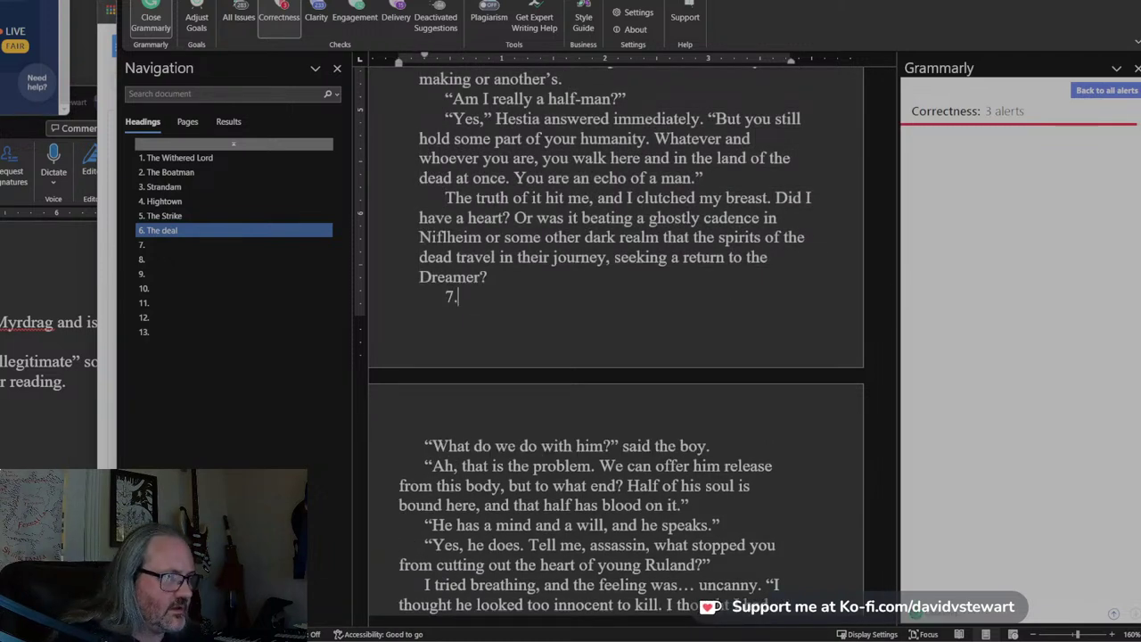
pyautogui.click(184, 2)
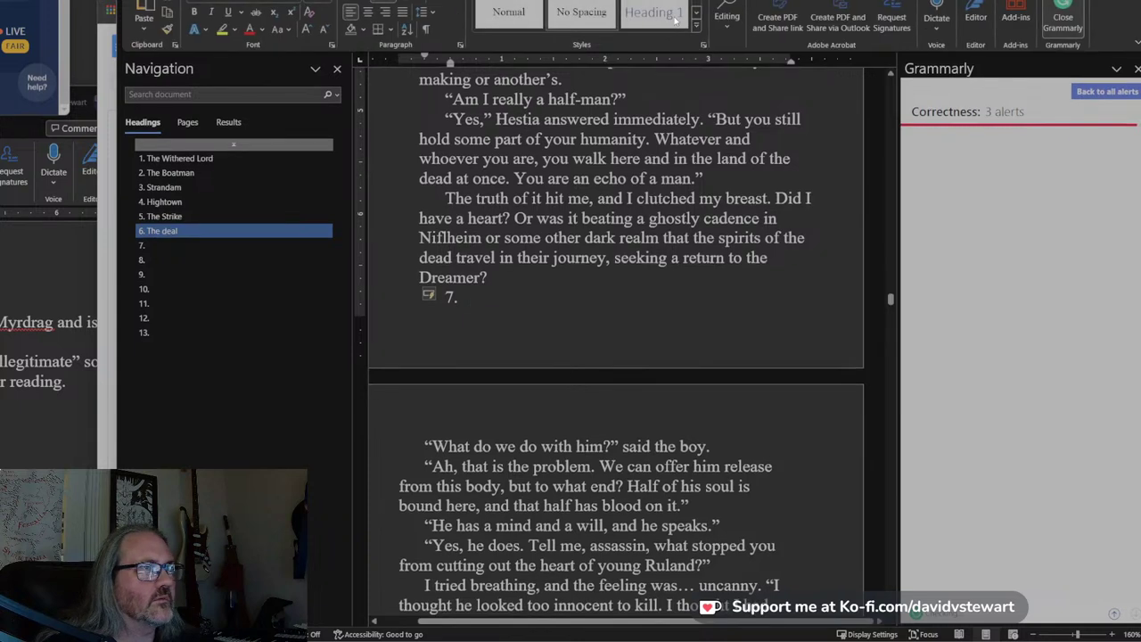
pyautogui.click(660, 13)
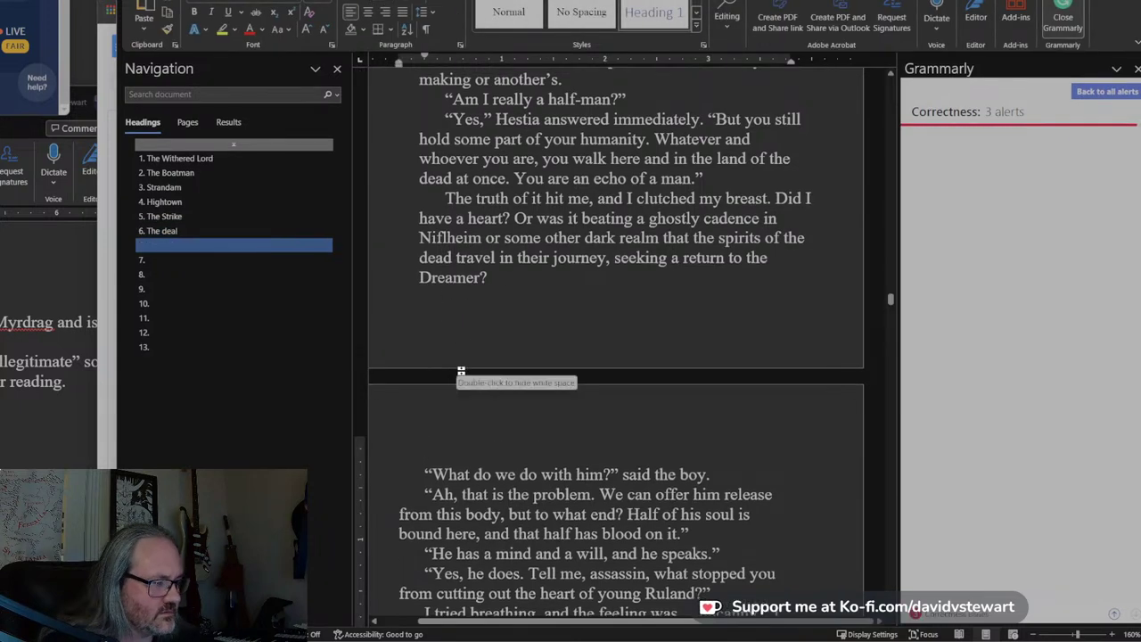
pyautogui.write('7.')
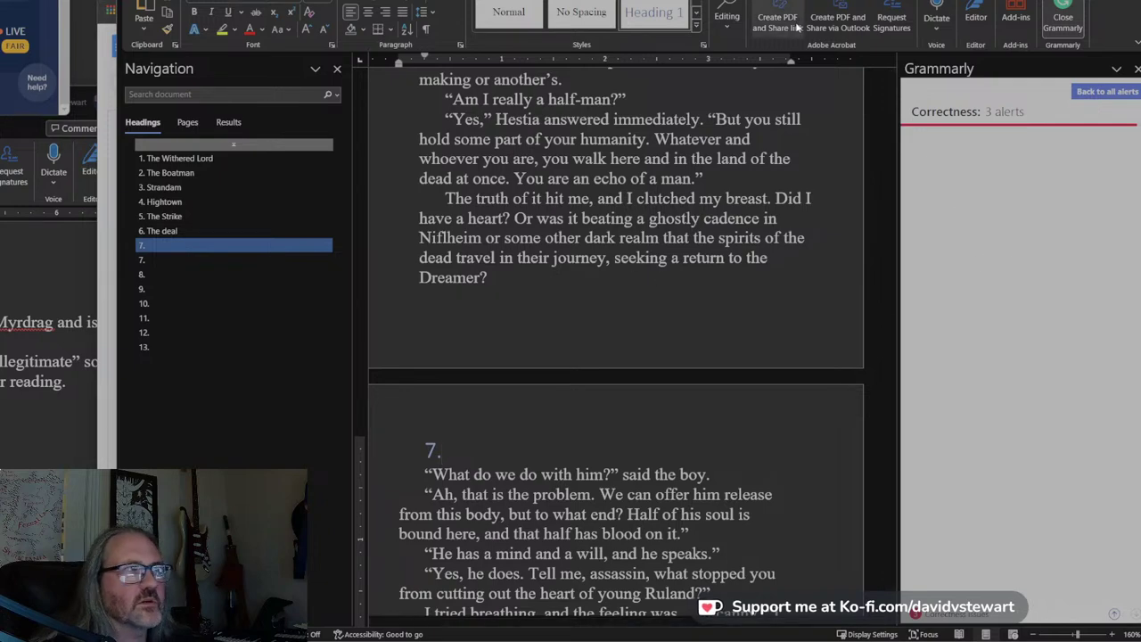
# Rename the title in chapter 6's heading as "Failure".
pyautogui.click(179, 231)
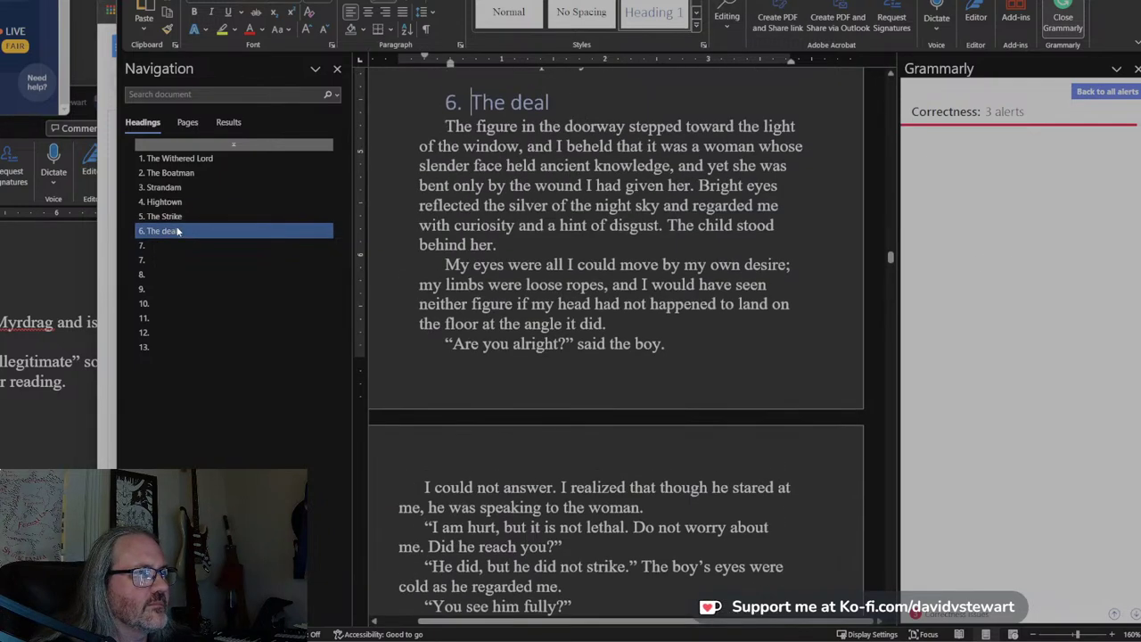
pyautogui.moveTo(552, 103); pyautogui.dragTo(477, 105)
pyautogui.write('Failure')
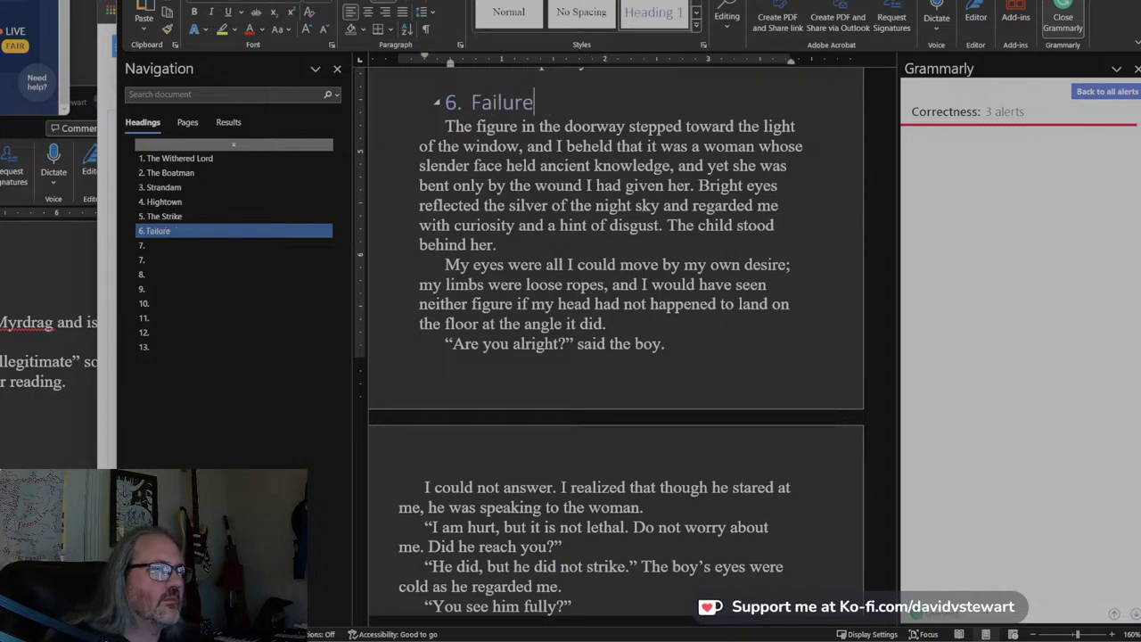
# Switch to Google Docs, replace the document's text with the copied Failure chapter, and select all of it.
pyautogui.hotkey('alt', 'Tab')
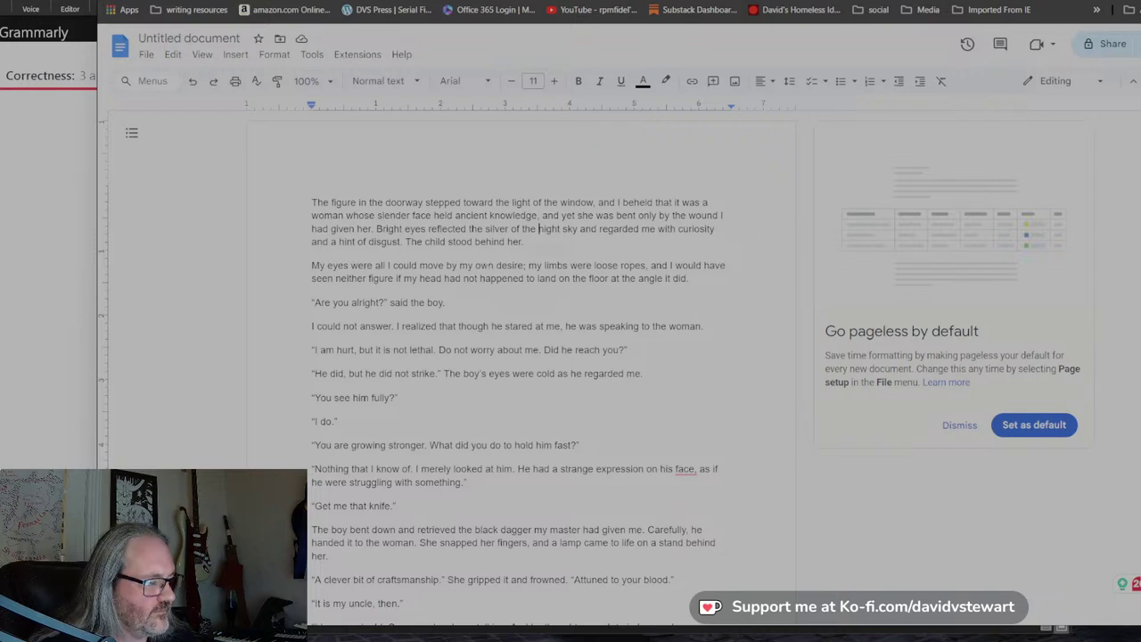
pyautogui.hotkey('ctrl', 'a')
pyautogui.press('BackSpace')
pyautogui.hotkey('ctrl', 'v')
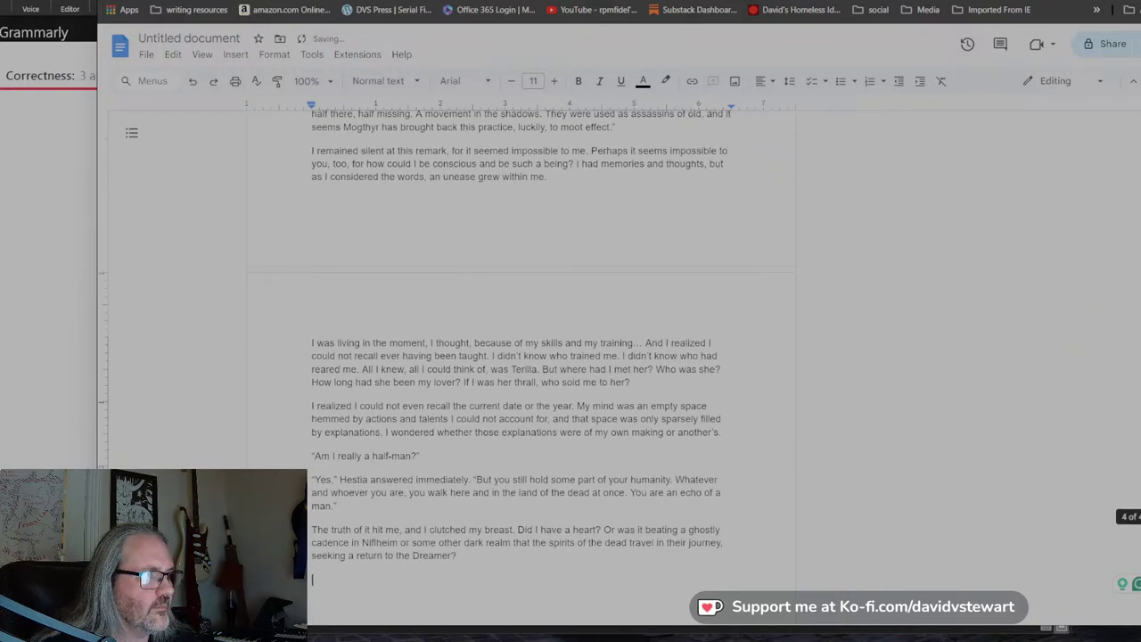
pyautogui.scroll(10, 553, 356)
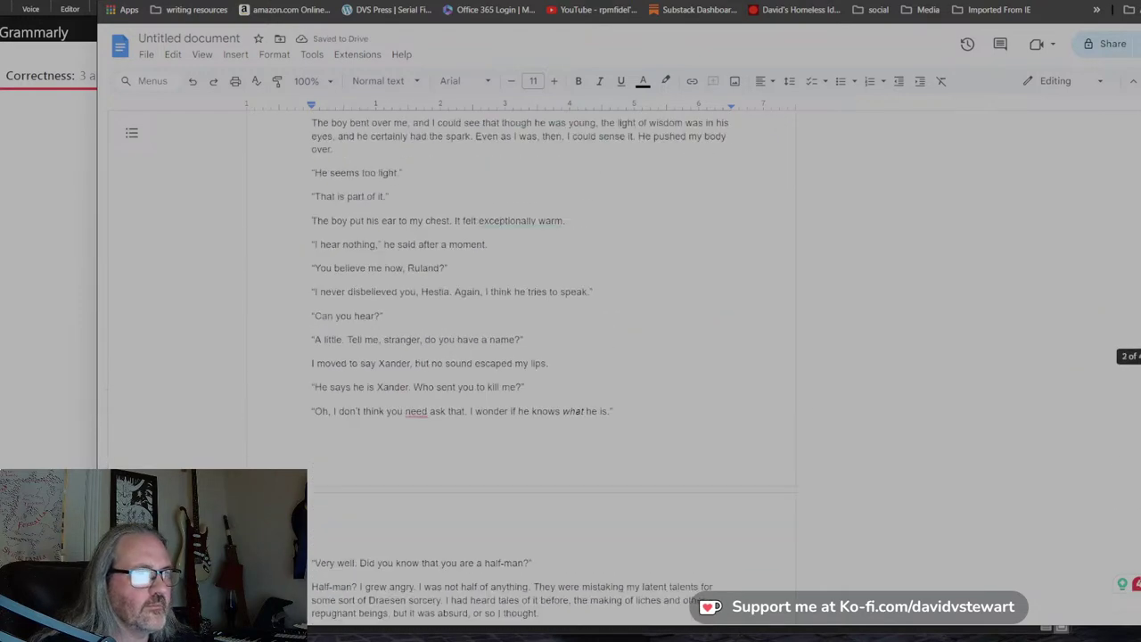
pyautogui.scroll(10, 552, 356)
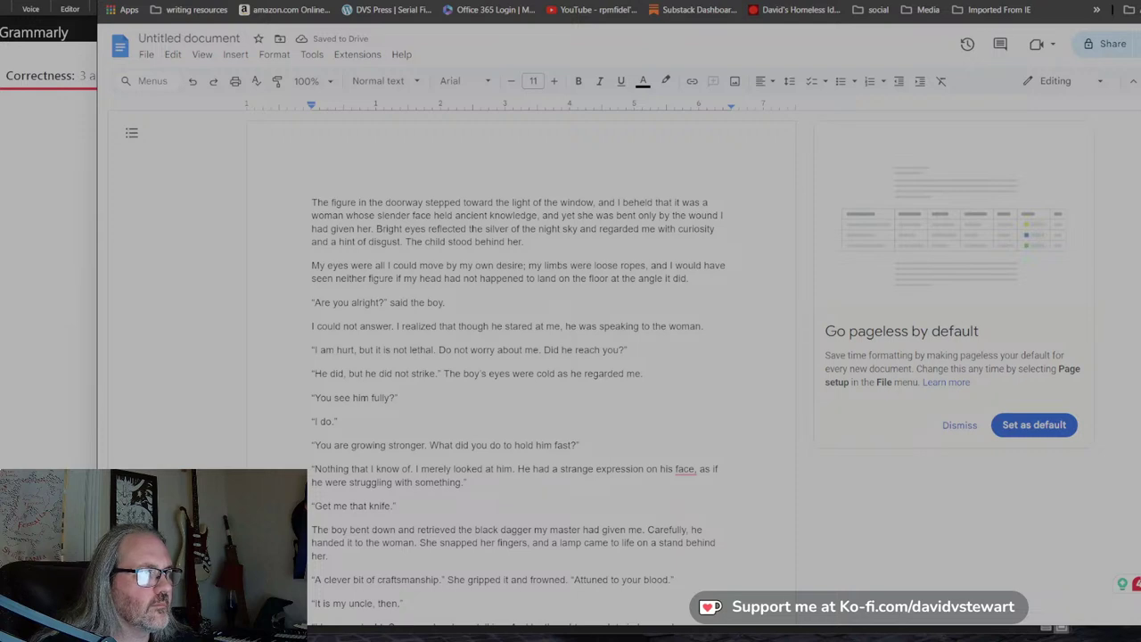
pyautogui.hotkey('ctrl', 'a')
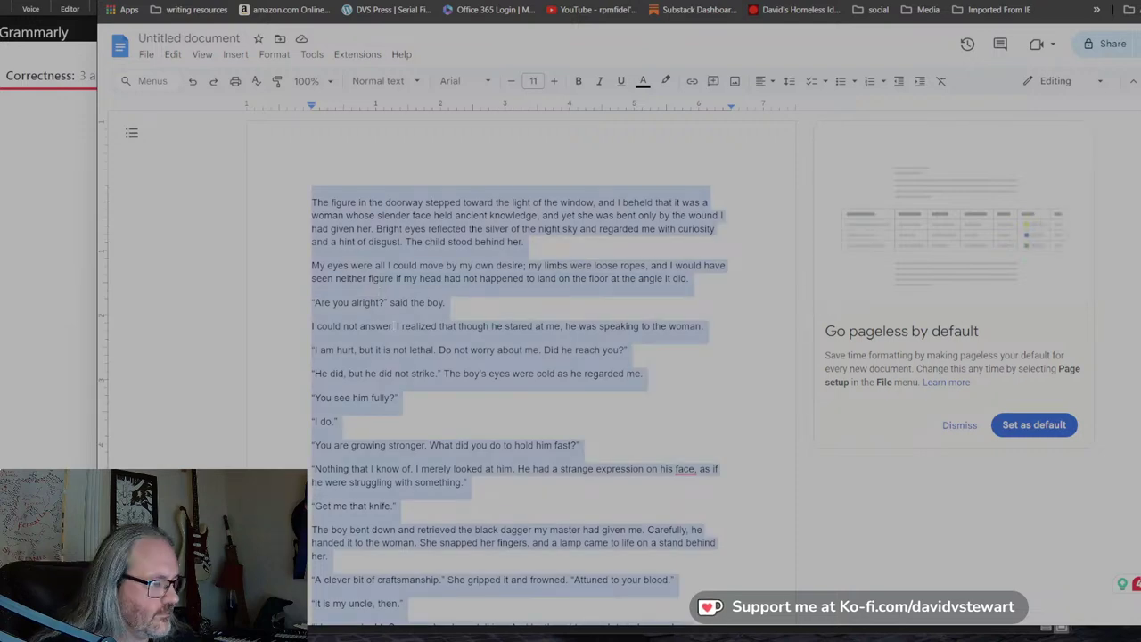
# Switch to Kindle Vella, retitle episode 6 as "Failure", and paste the chapter into its episode text.
pyautogui.click(392, 2)
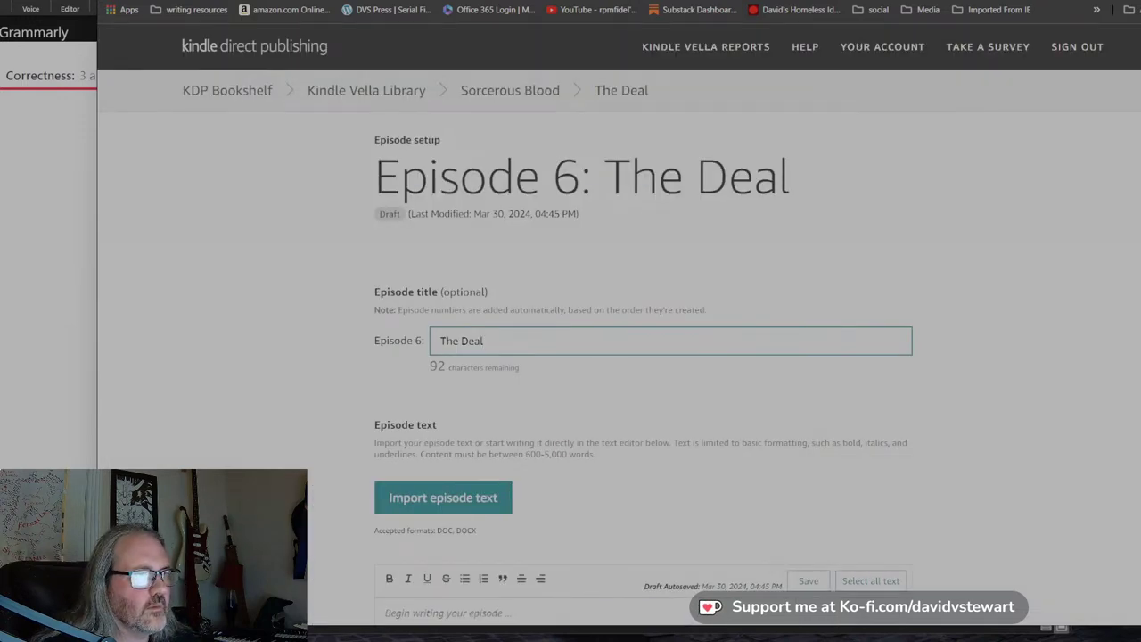
pyautogui.click(380, 341)
pyautogui.write('lure')
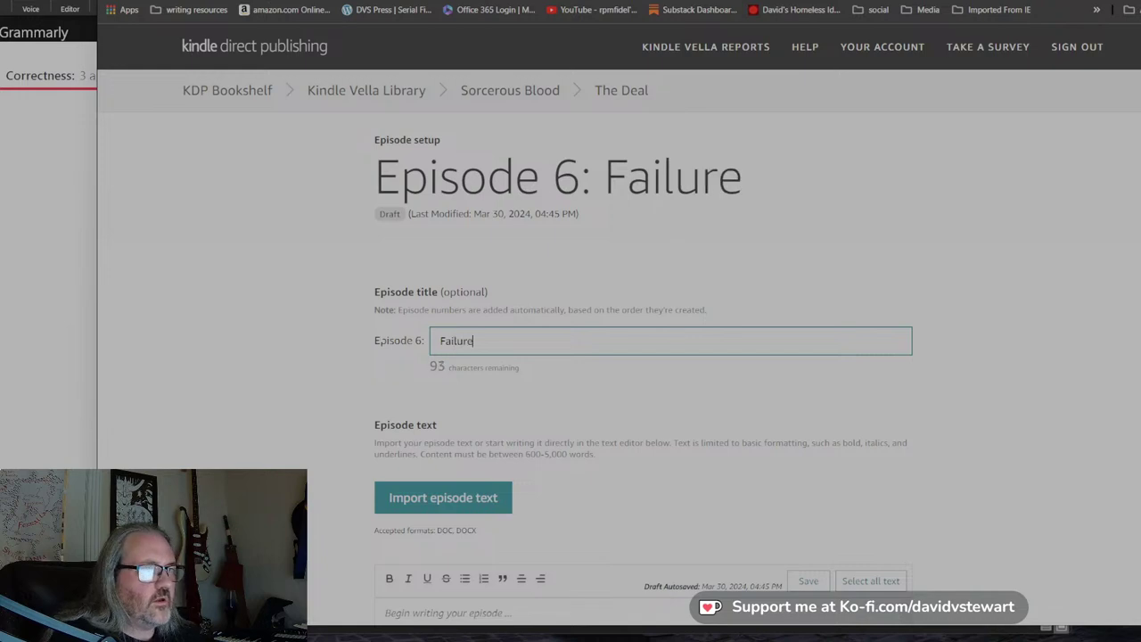
pyautogui.hotkey('alt', 'Tab')
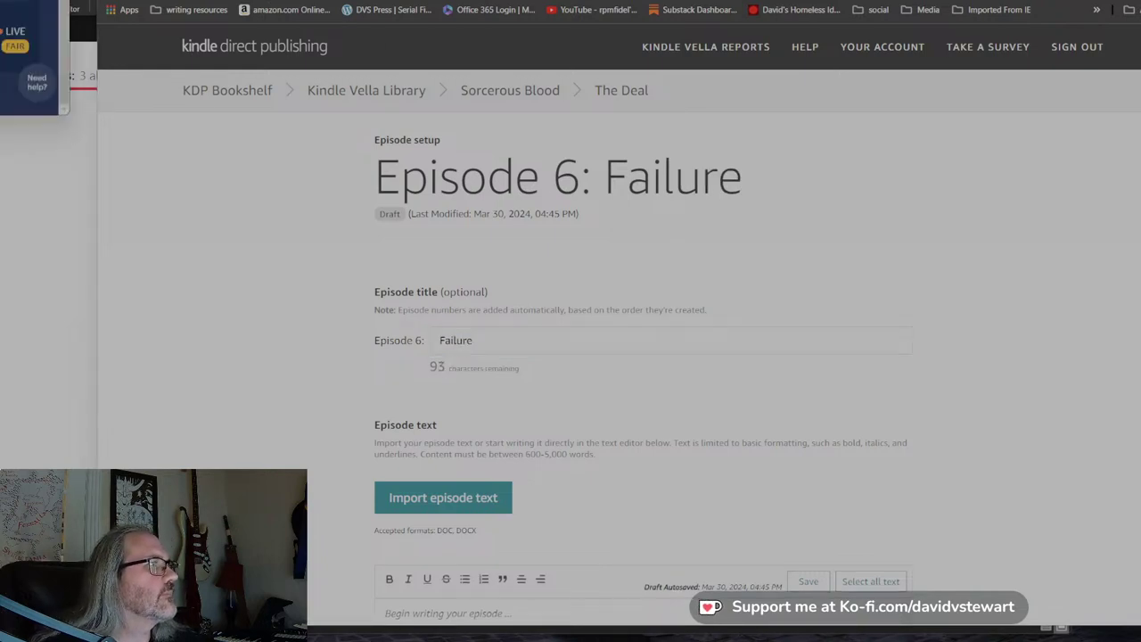
pyautogui.scroll(-4, 626, 414)
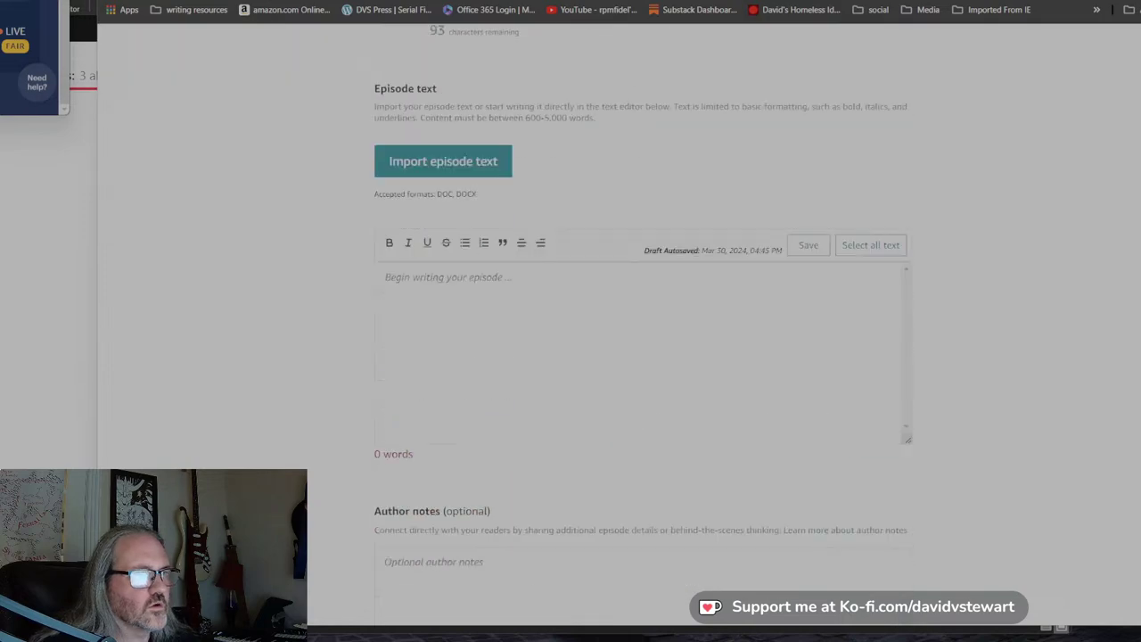
pyautogui.click(626, 414)
pyautogui.hotkey('ctrl', 'v')
pyautogui.scroll(-5, 626, 410)
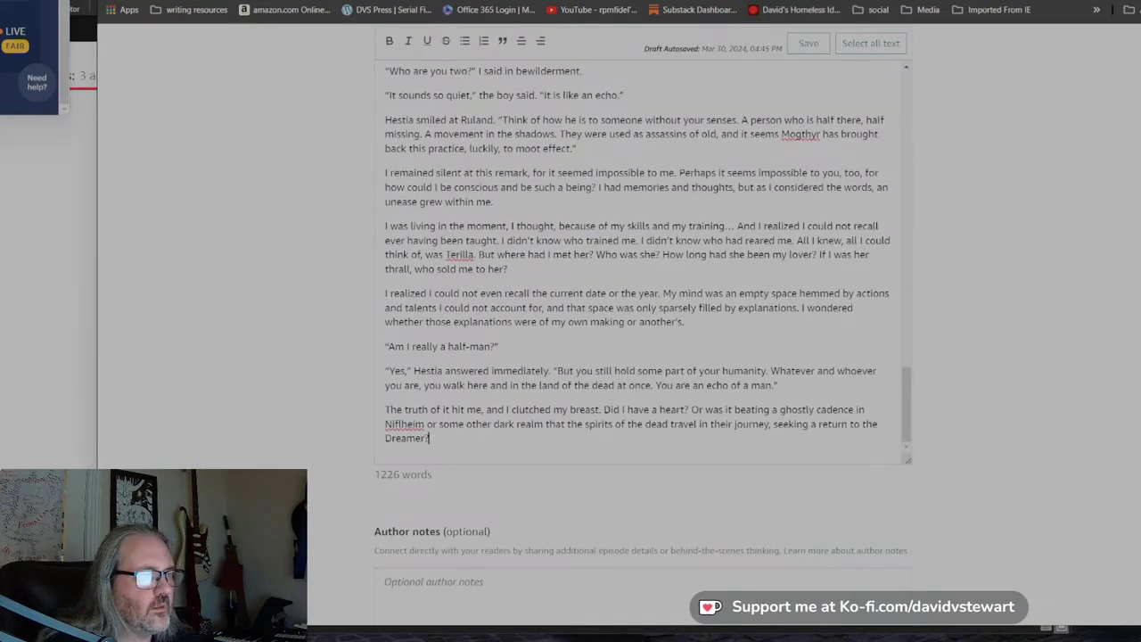
# Declare that no AI tools were used in episode 6 and submit it for release on 04/09/2024.
pyautogui.scroll(-15, 403, 326)
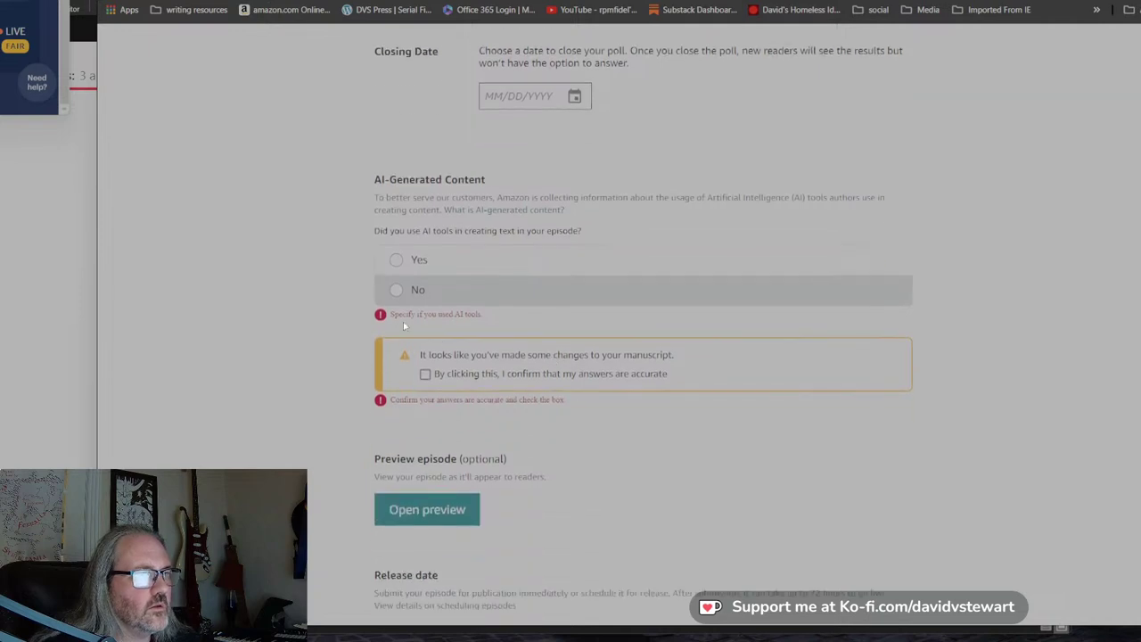
pyautogui.click(396, 295)
pyautogui.scroll(-3, 458, 437)
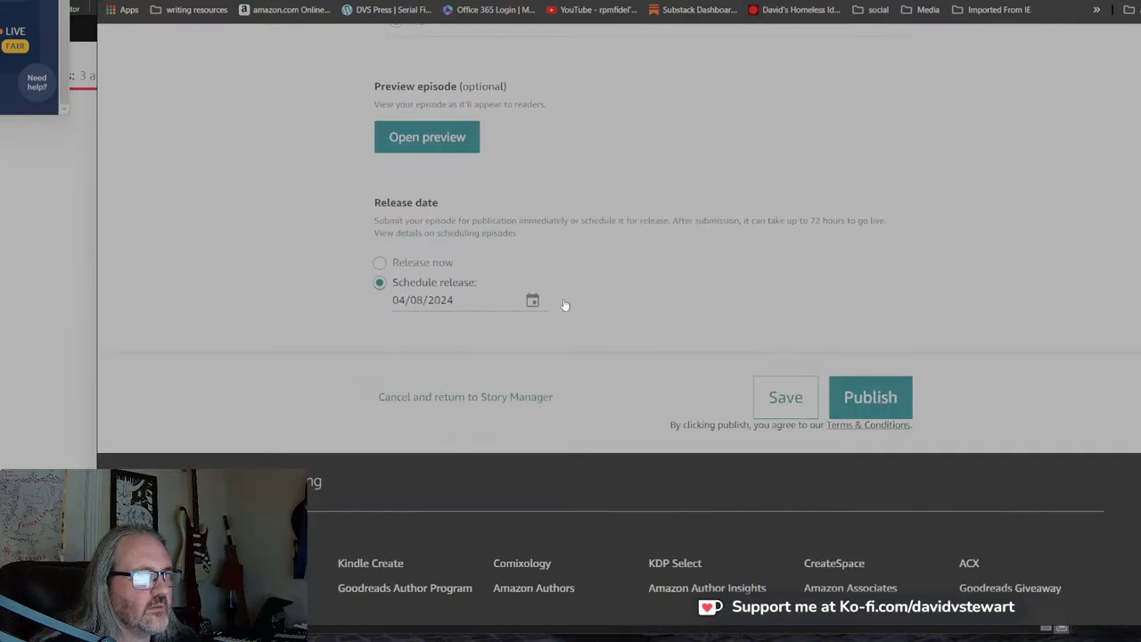
pyautogui.click(533, 302)
pyautogui.click(423, 474)
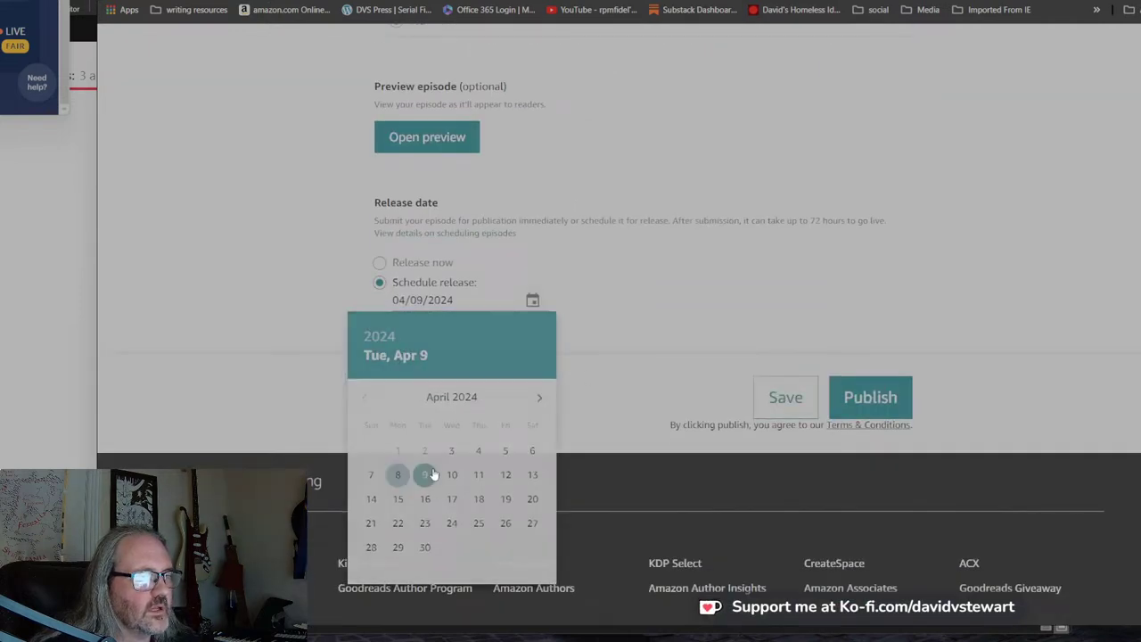
pyautogui.click(870, 397)
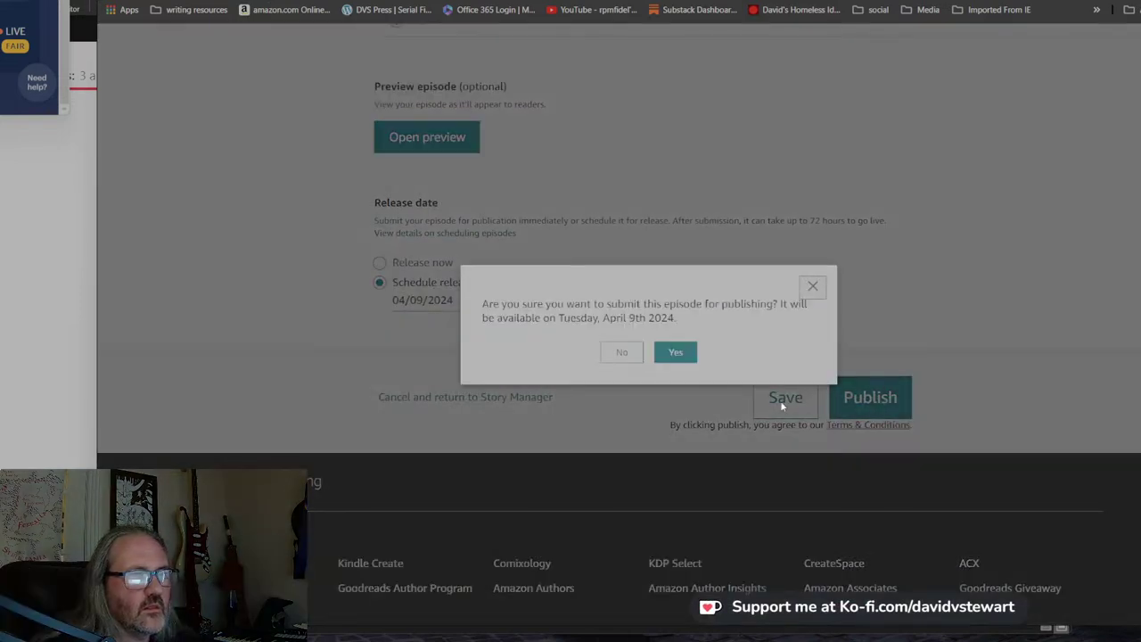
pyautogui.click(682, 354)
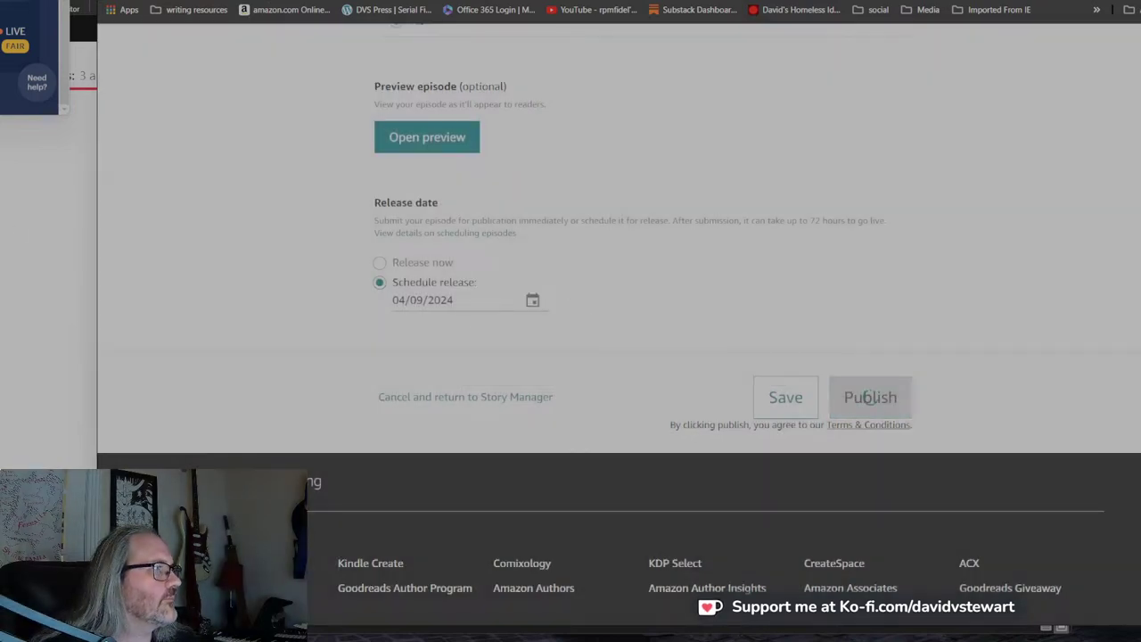
# Replace the Google Docs text with chapter 7's text from the Word manuscript, starting at "What do we do with him?".
pyautogui.click(374, 2)
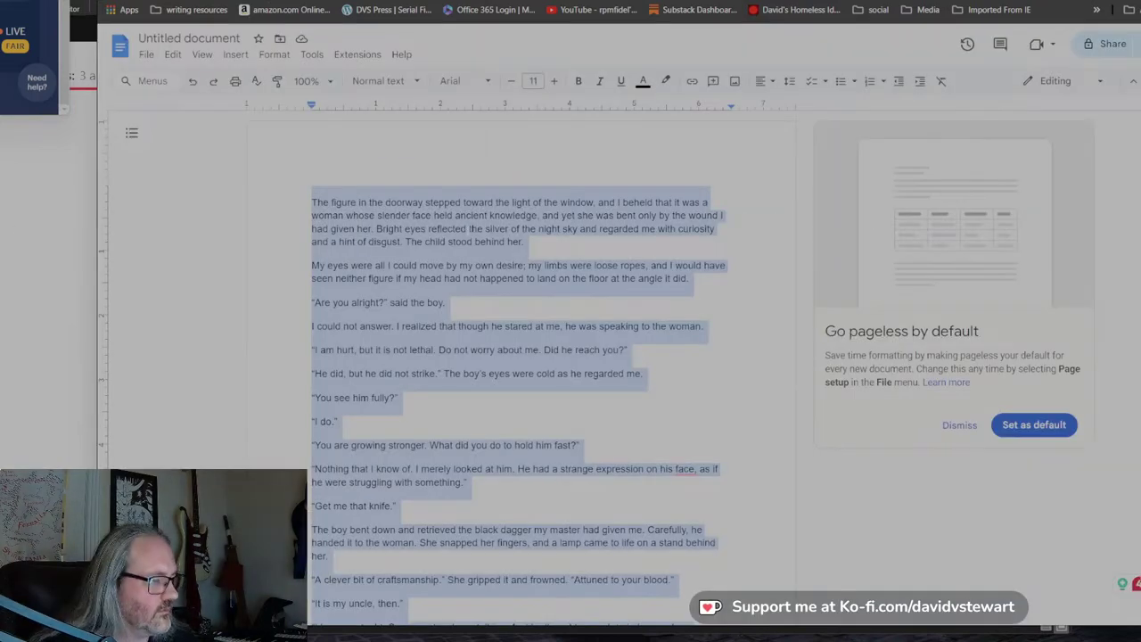
pyautogui.press('BackSpace')
pyautogui.hotkey('alt', 'Tab')
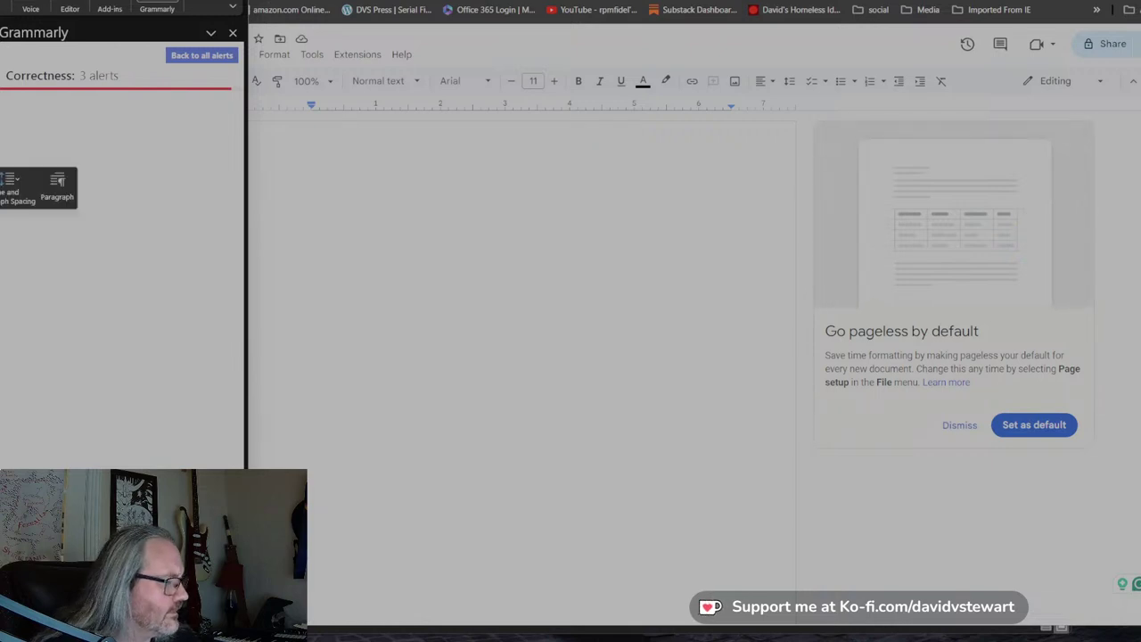
pyautogui.hotkey('alt', 'Tab')
pyautogui.click(312, 203)
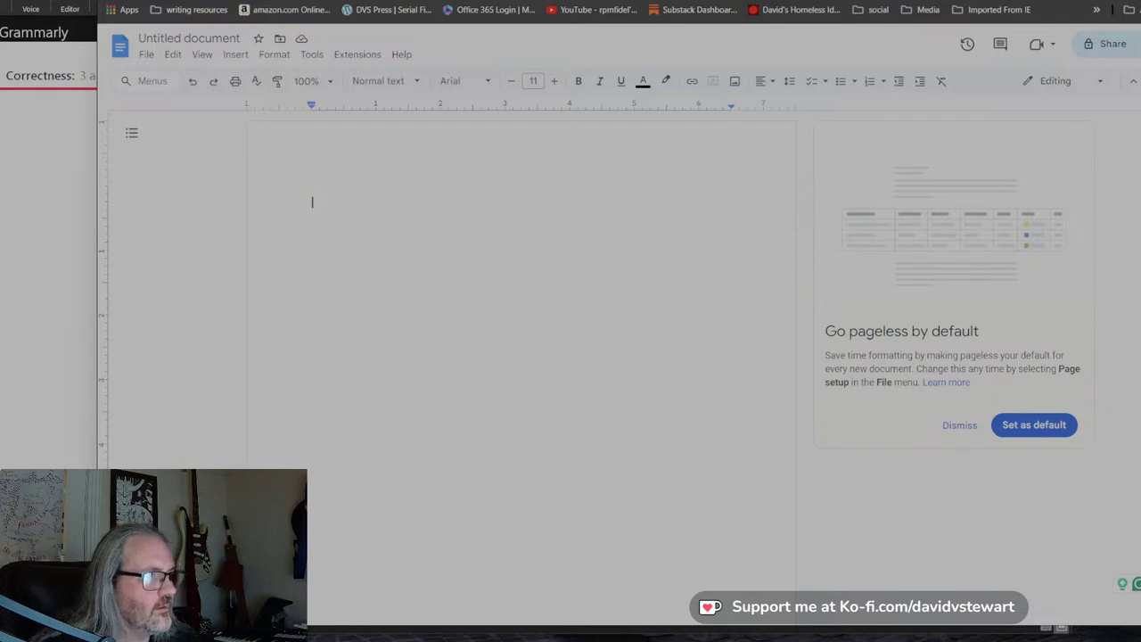
pyautogui.hotkey('ctrl', 'v')
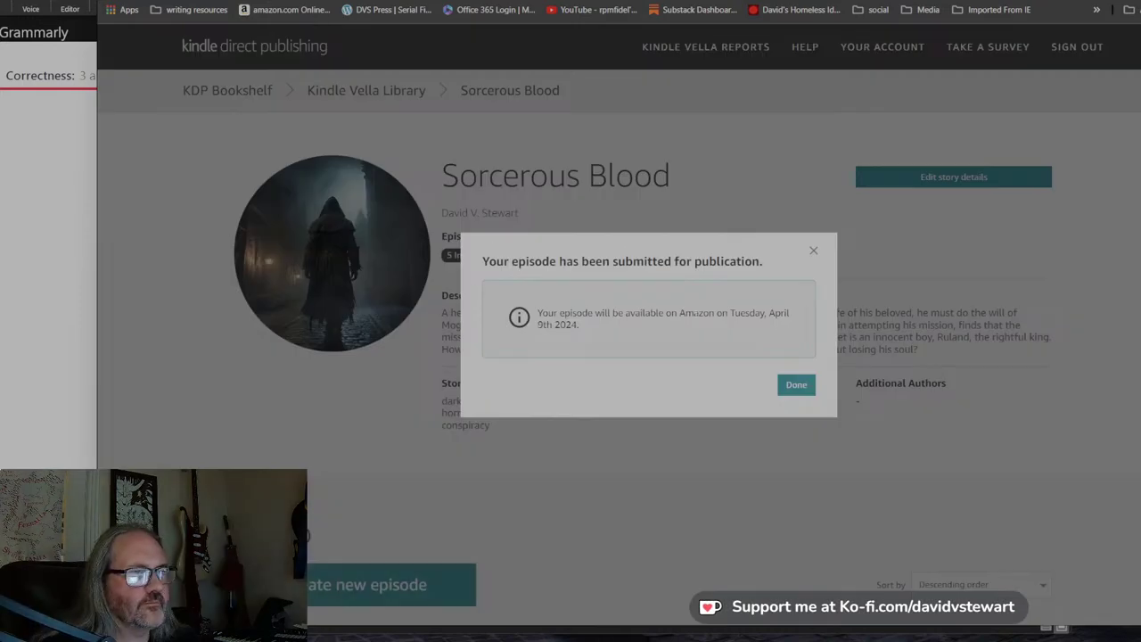
# Close the submission notice for episode 6 and create episode 7 with the title "The Deal".
pyautogui.click(794, 384)
pyautogui.scroll(-3, 794, 384)
pyautogui.click(394, 323)
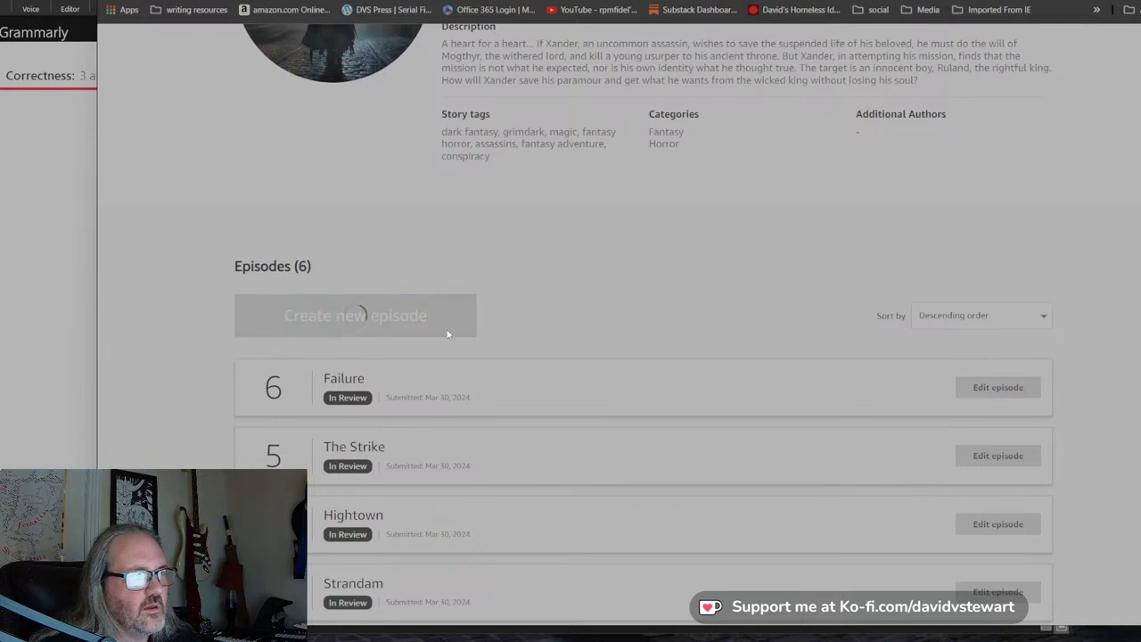
pyautogui.scroll(-3, 517, 378)
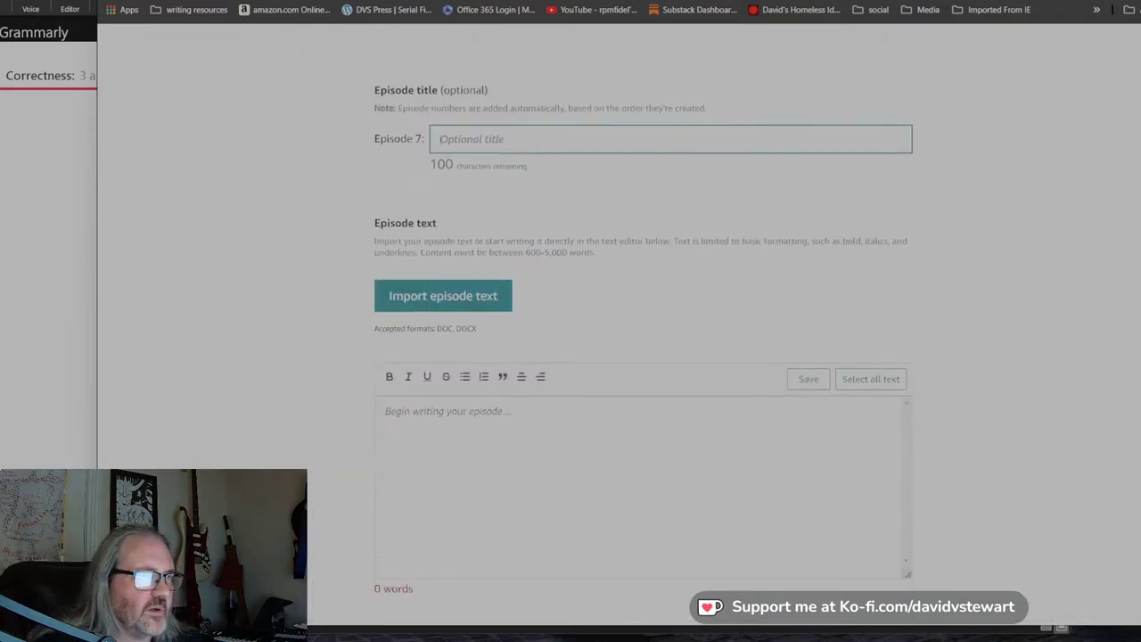
pyautogui.hotkey('ctrl', 'v')
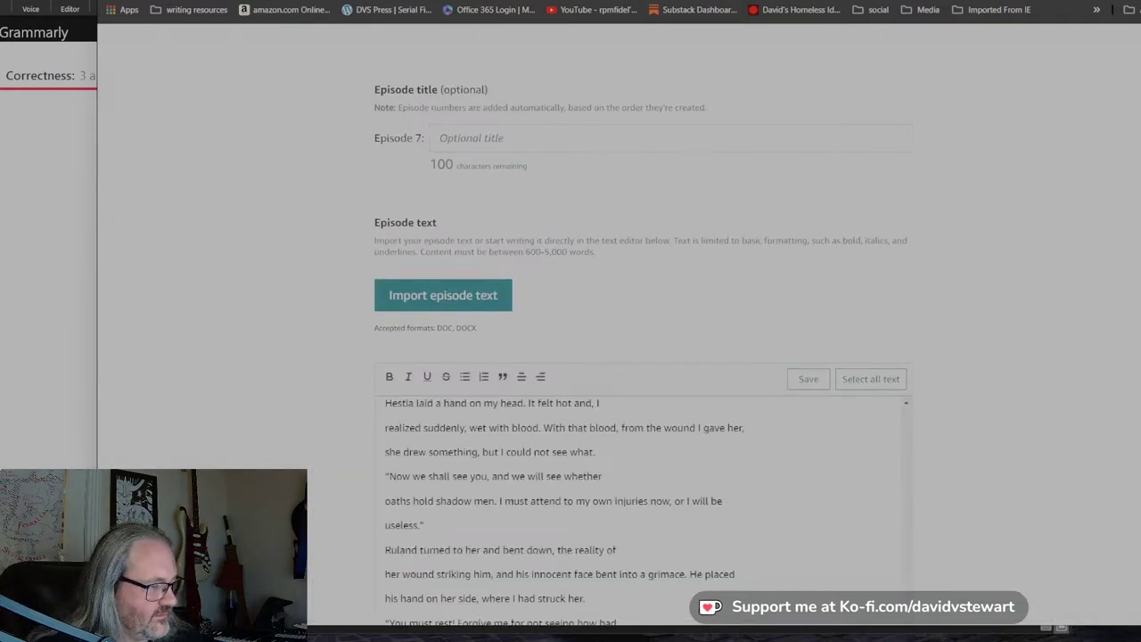
pyautogui.hotkey('ctrl', 'z')
pyautogui.click(509, 138)
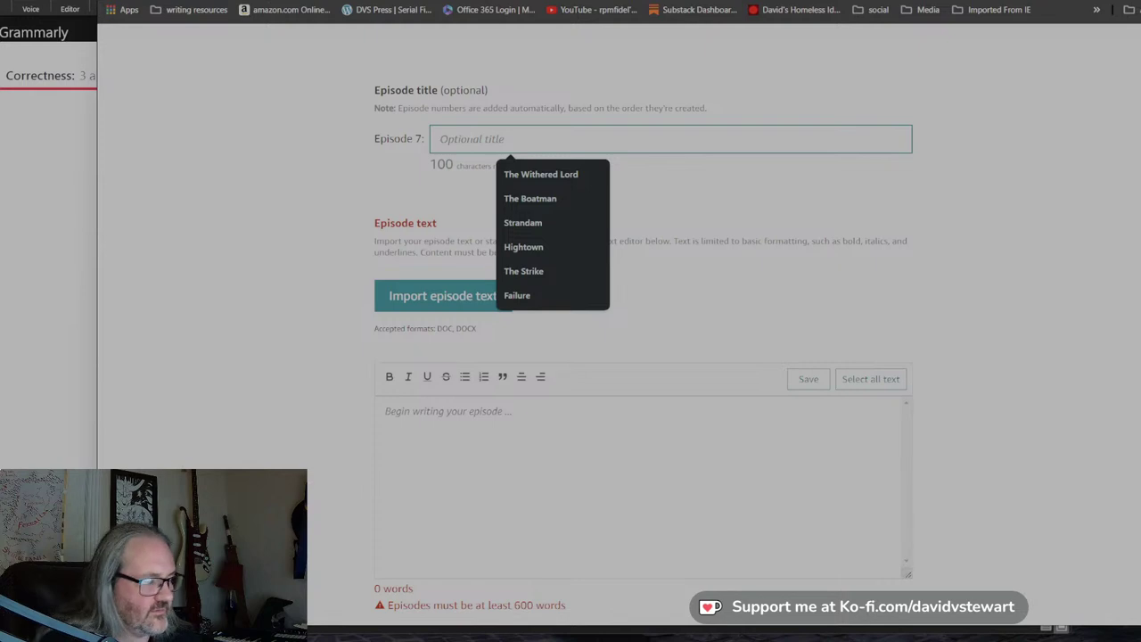
pyautogui.write('The Deal')
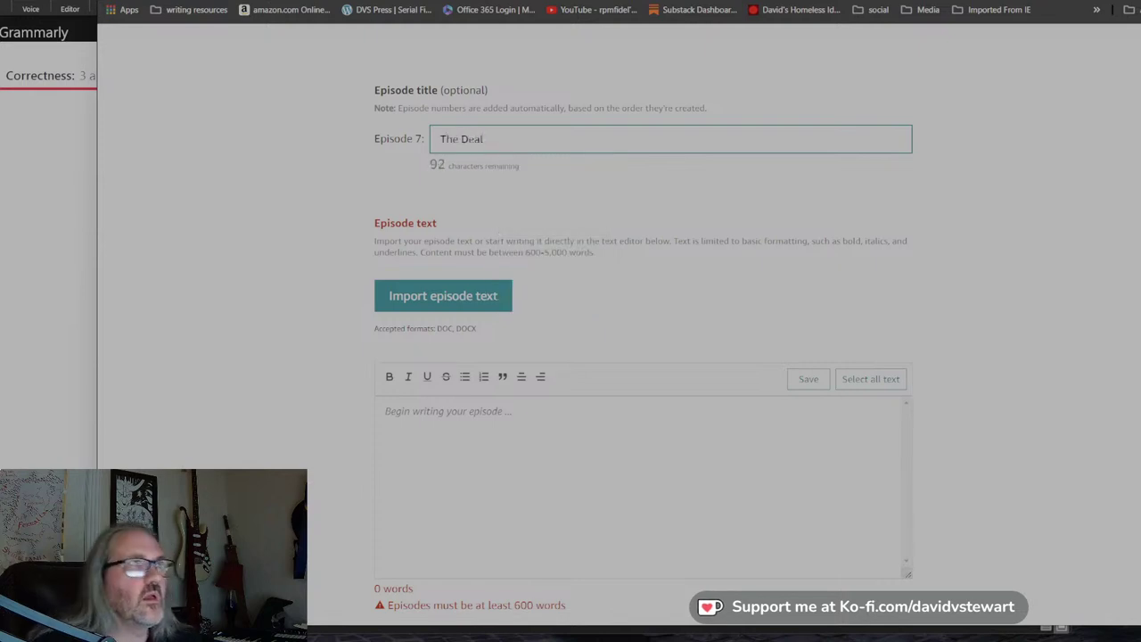
# Copy the whole chapter from Google Docs and paste it into episode 7's episode text.
pyautogui.hotkey('ctrl', 'Tab')
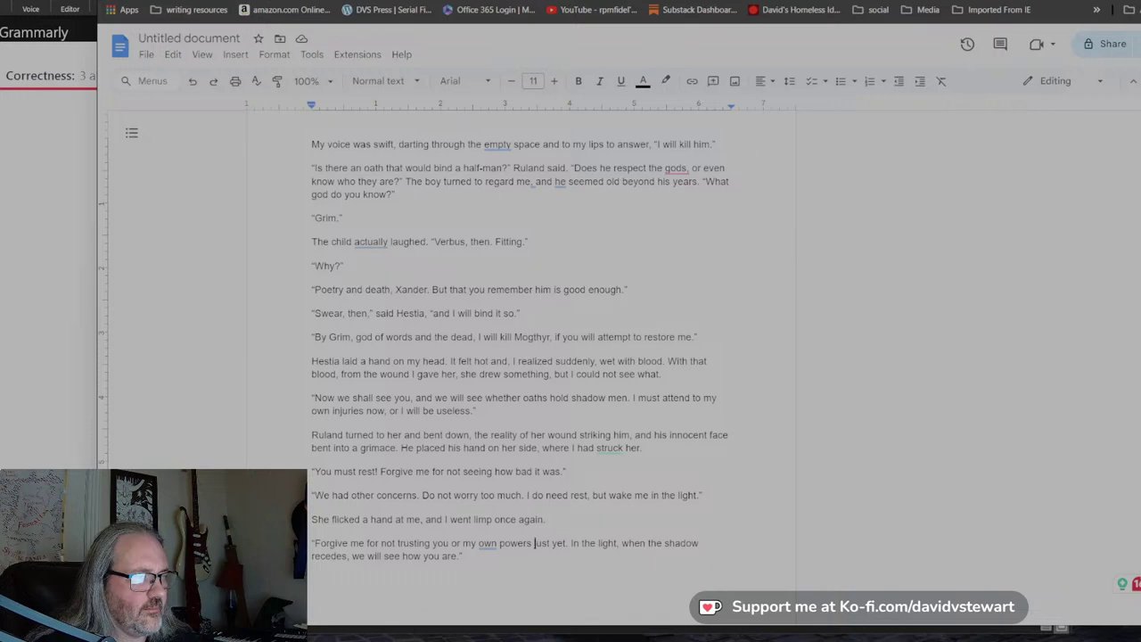
pyautogui.press('Return')
pyautogui.scroll(15, 520, 365)
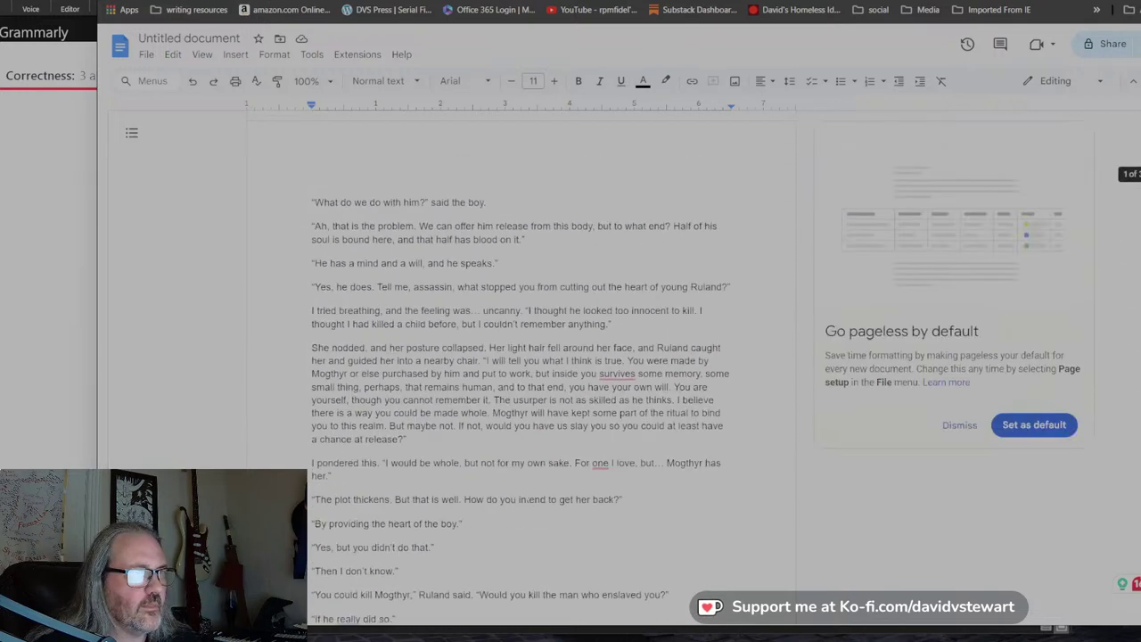
pyautogui.hotkey('ctrl', 'a')
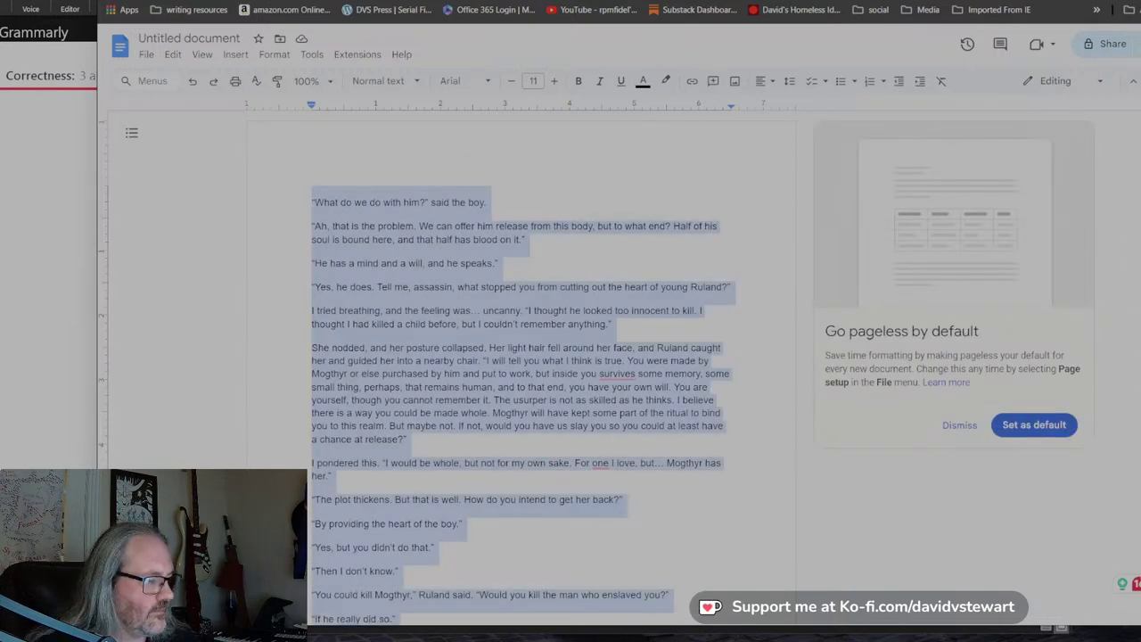
pyautogui.hotkey('ctrl', 'c')
pyautogui.hotkey('ctrl', 'Tab')
pyautogui.hotkey('ctrl', 'v')
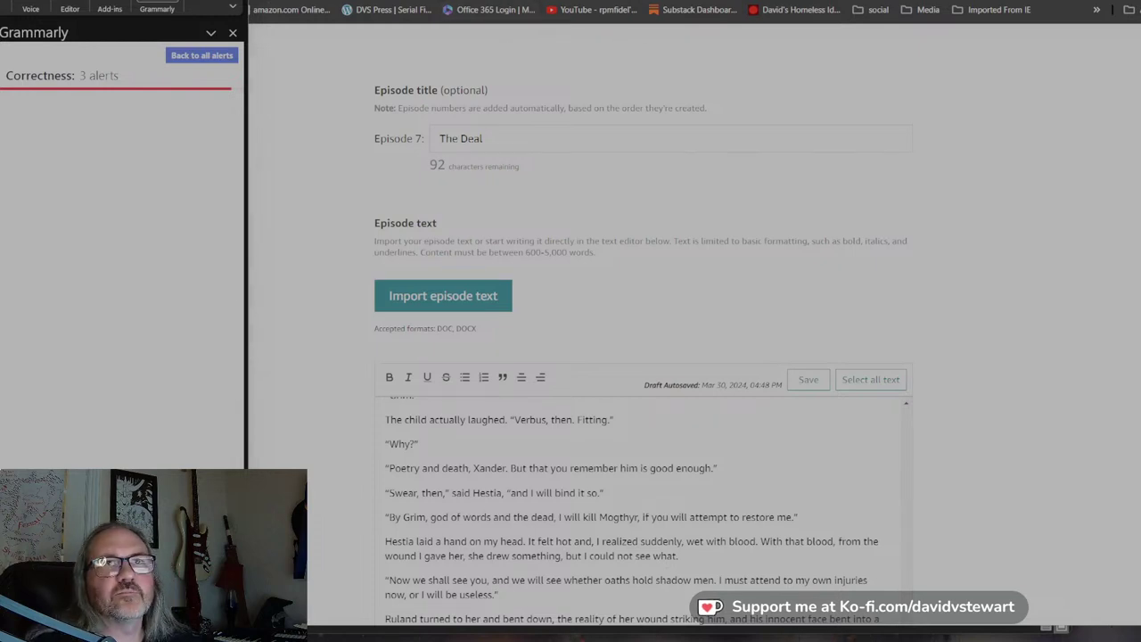
# Remove the blank line after the last paragraph of episode 7's text.
pyautogui.hotkey('alt', 'Tab')
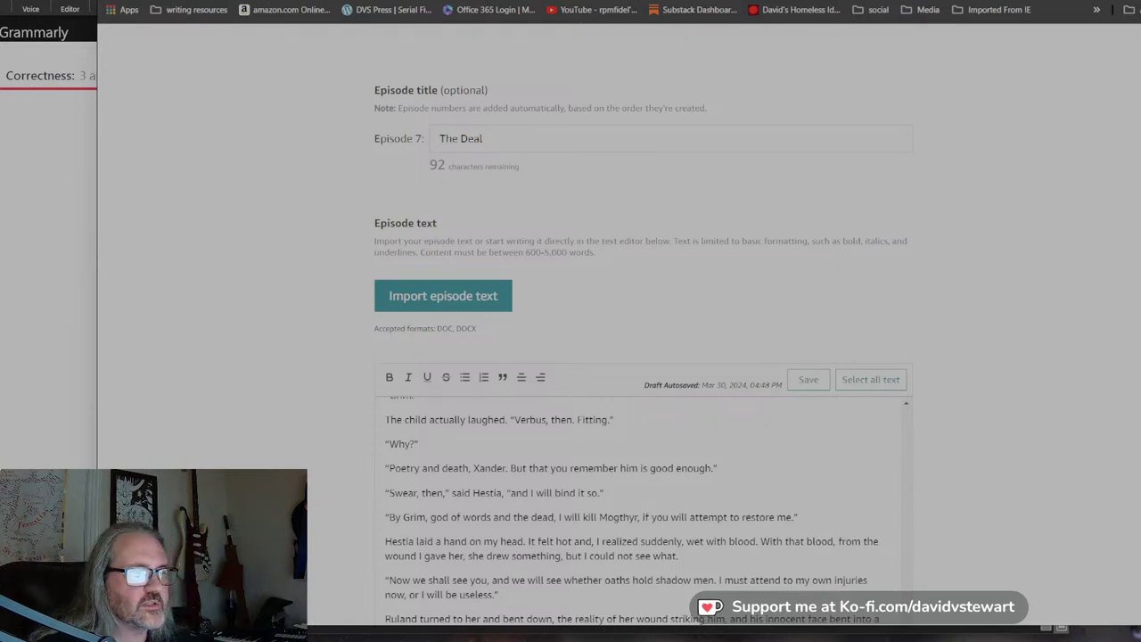
pyautogui.scroll(-5, 1029, 394)
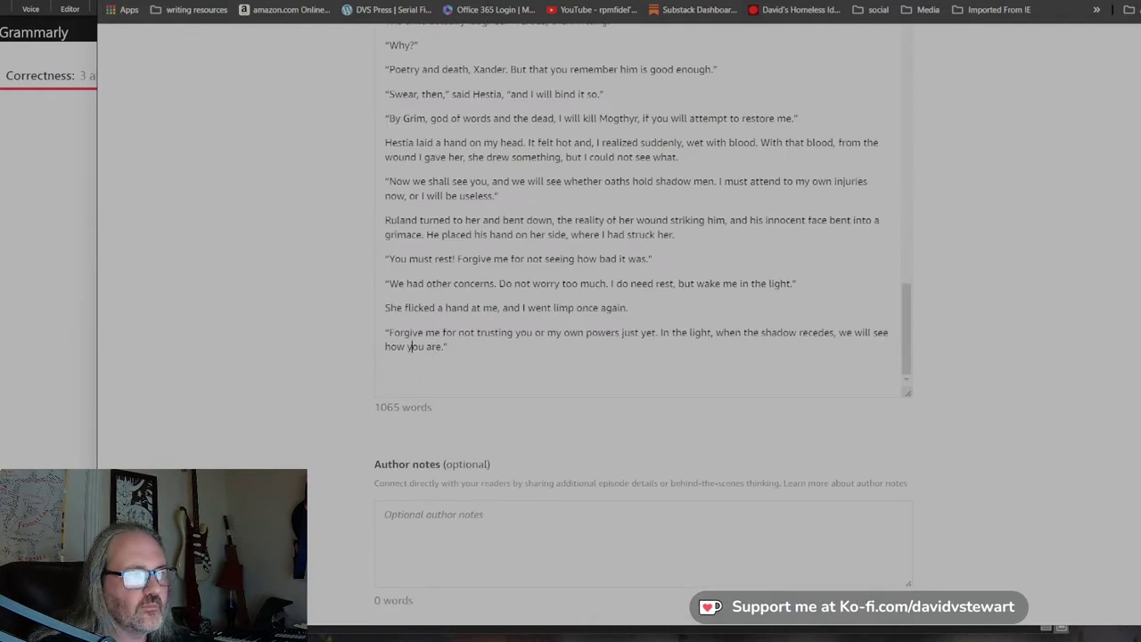
pyautogui.press('Down')
pyautogui.press('BackSpace')
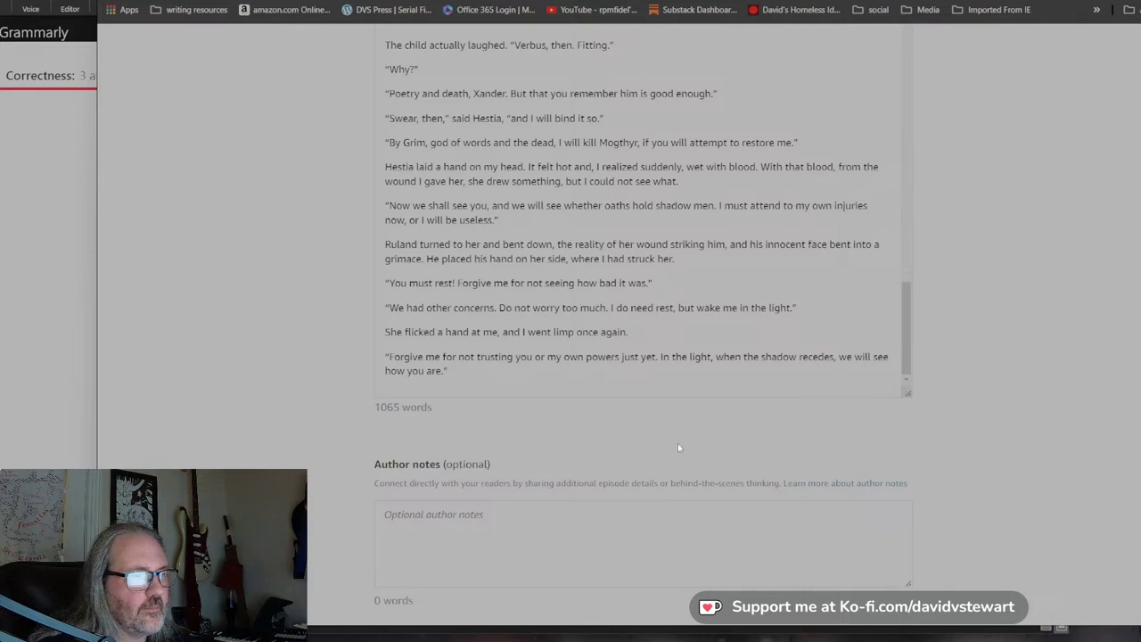
# Declare that no AI tools were used in creating episode 7's text.
pyautogui.scroll(-5, 503, 465)
pyautogui.scroll(-10, 503, 466)
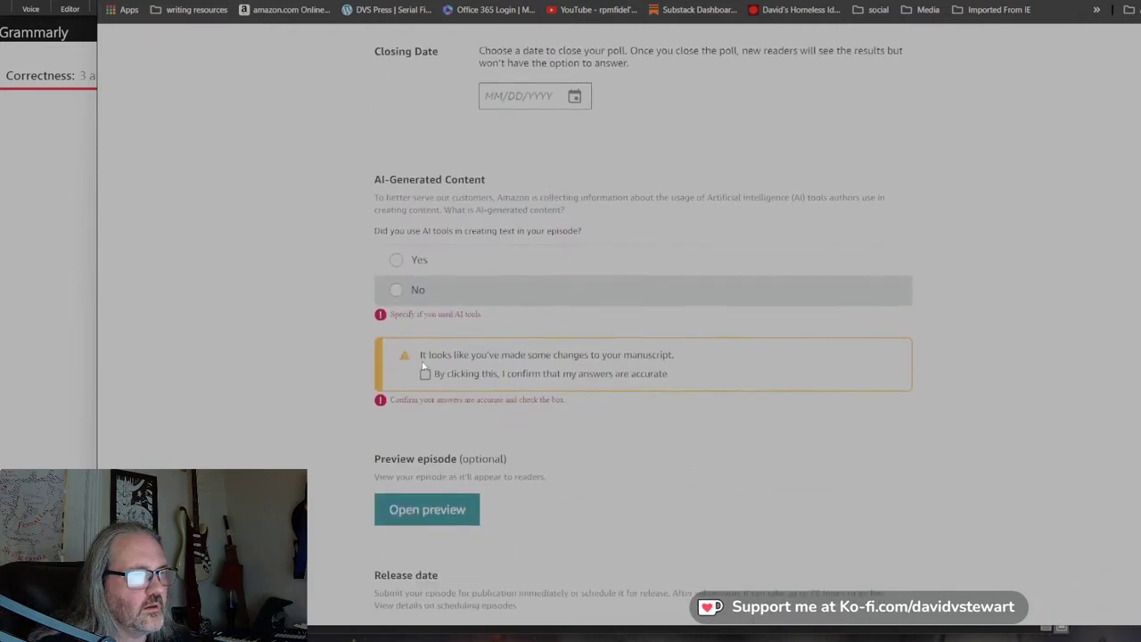
pyautogui.click(398, 291)
pyautogui.scroll(-2, 473, 428)
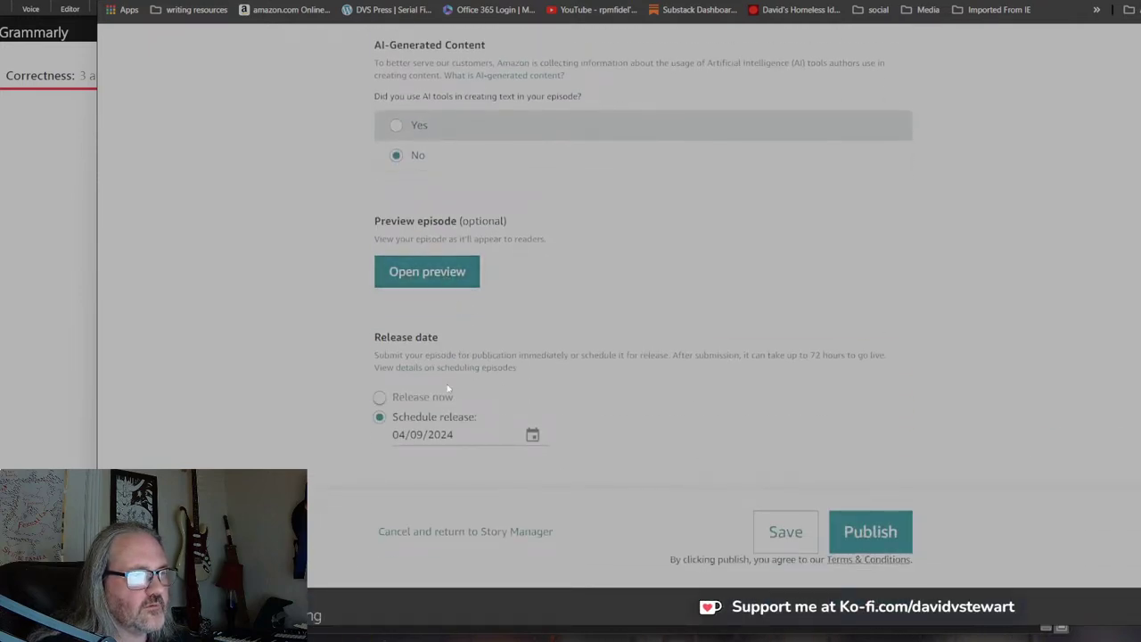
# Schedule episode 7's release for 04/10/2024 and submit it for publication.
pyautogui.click(532, 435)
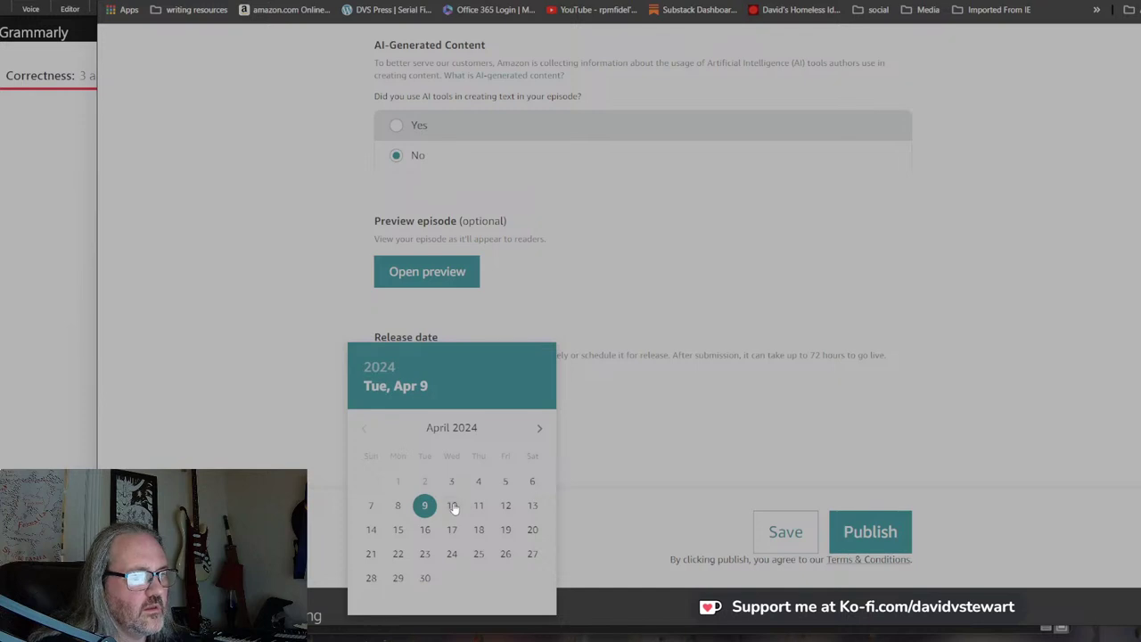
pyautogui.click(453, 509)
pyautogui.click(869, 532)
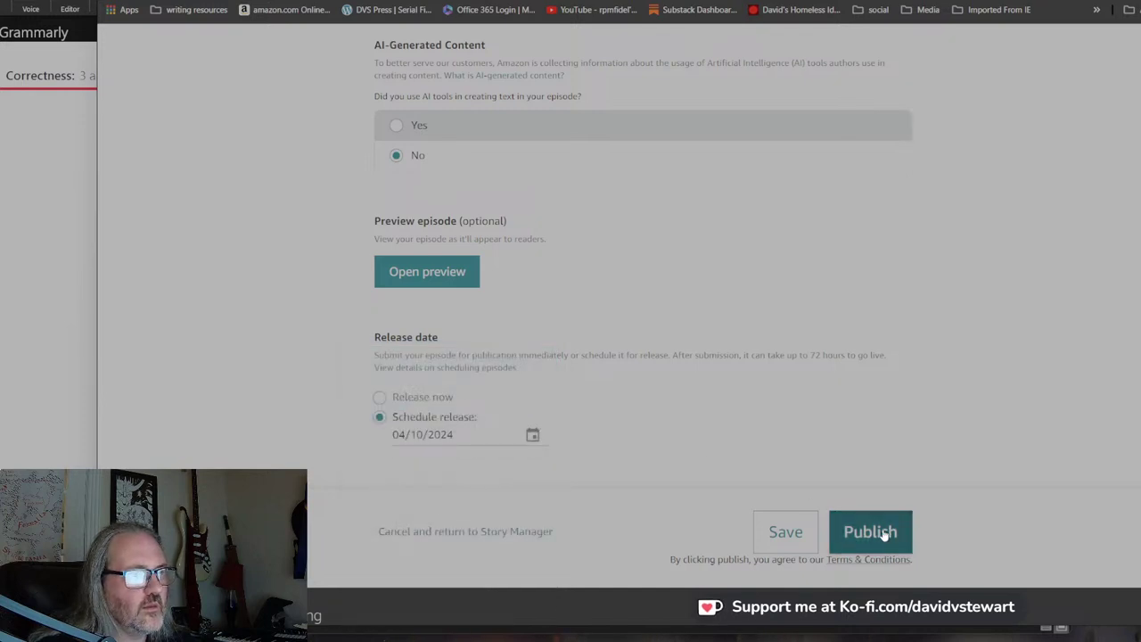
pyautogui.click(688, 353)
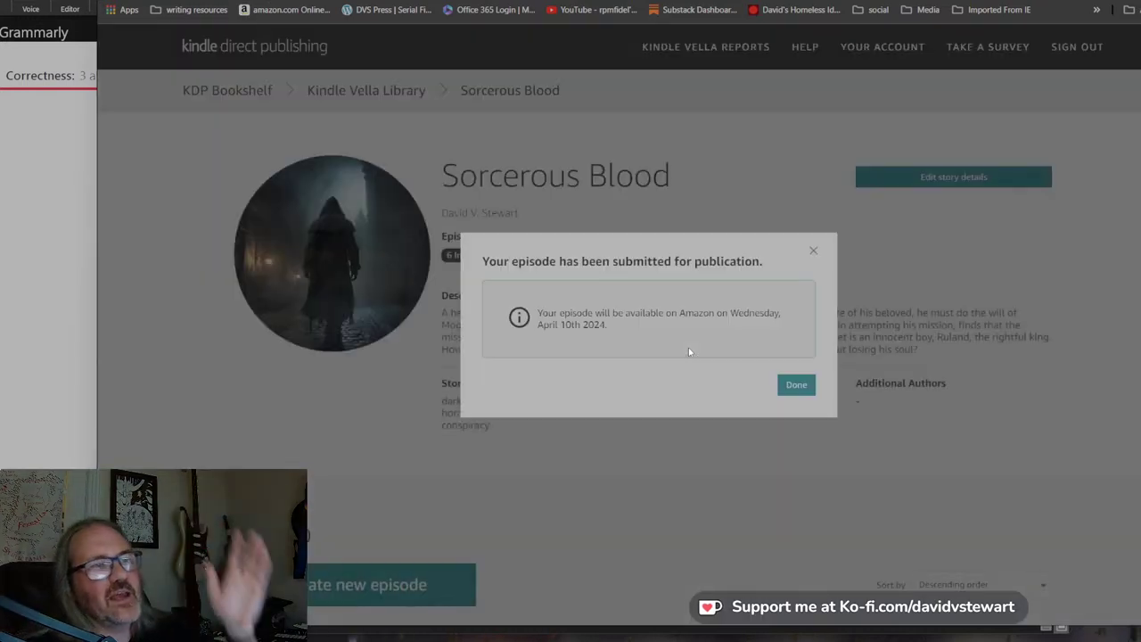
# Close the submission notice for episode 7 and try to open "The Deal" for editing from the episode list.
pyautogui.click(796, 384)
pyautogui.scroll(-3, 641, 394)
pyautogui.scroll(1, 637, 375)
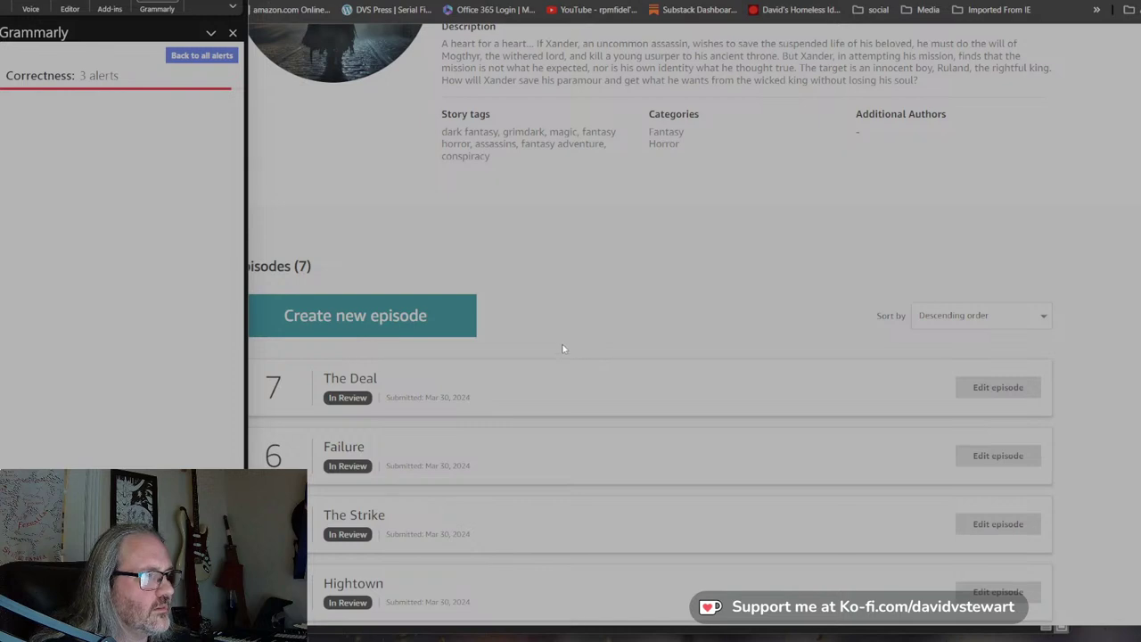
pyautogui.click(1034, 398)
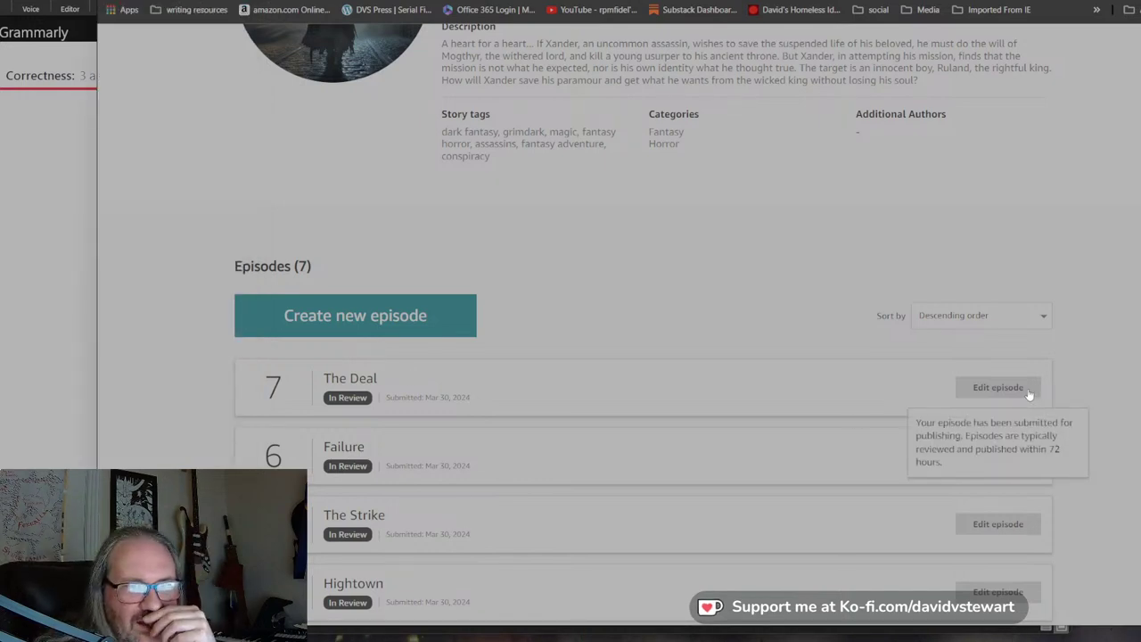
# Switch to the Google Docs document and review the chapter's text through to its final page.
pyautogui.hotkey('alt', 'Tab')
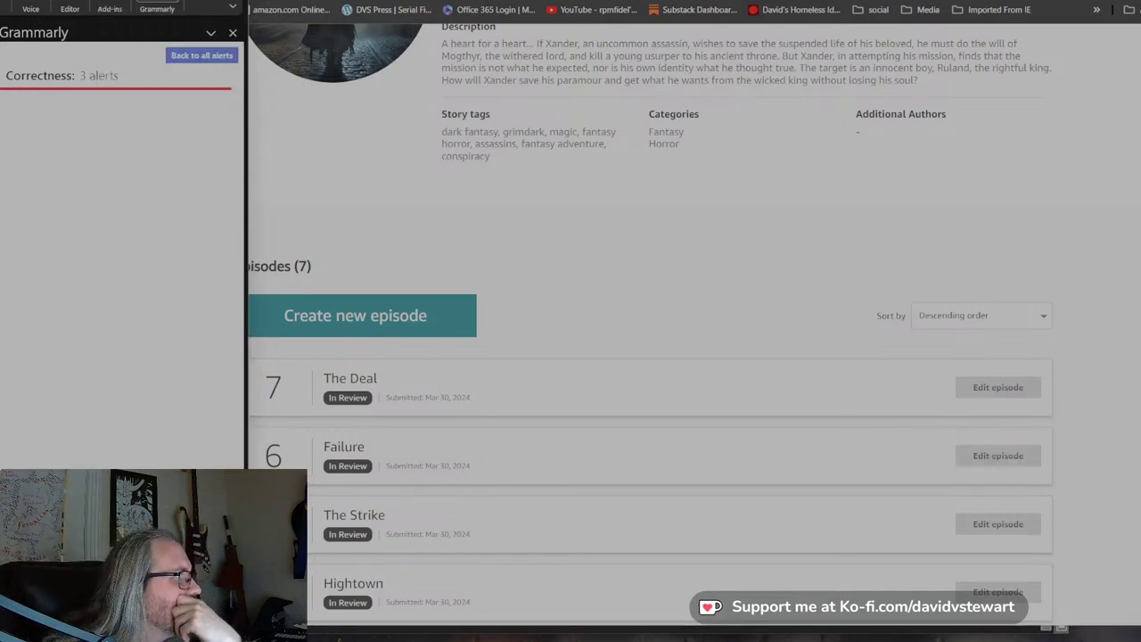
pyautogui.hotkey('alt', 'Tab')
pyautogui.scroll(-5, 517, 357)
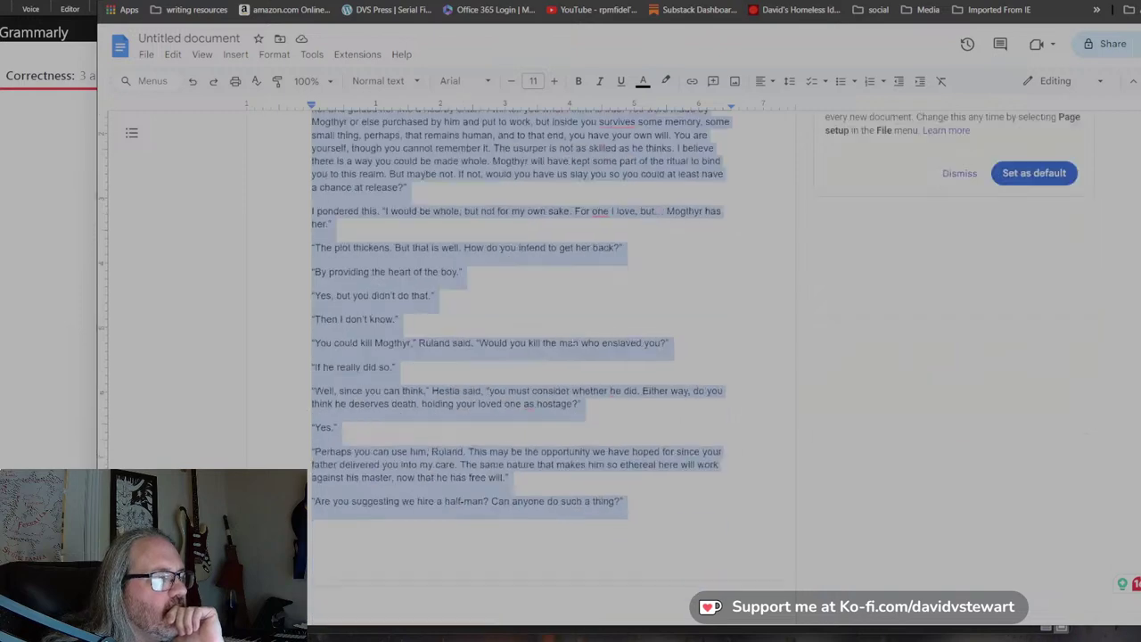
pyautogui.scroll(-15, 517, 356)
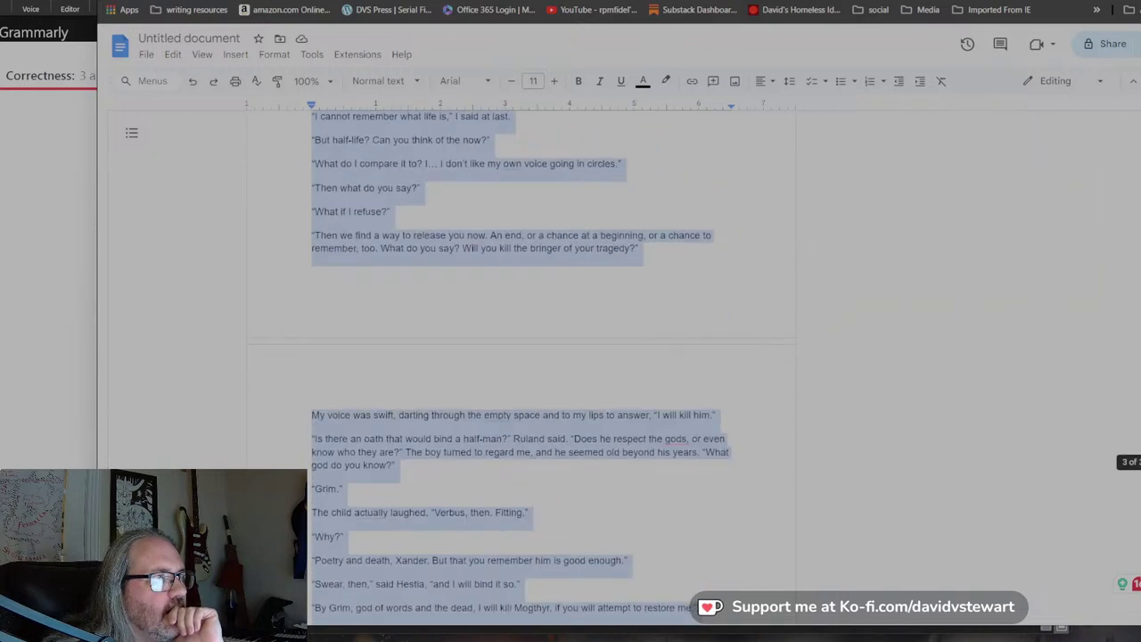
# Clear the previous chapter's text from the Google Docs document.
pyautogui.hotkey('alt', 'Tab')
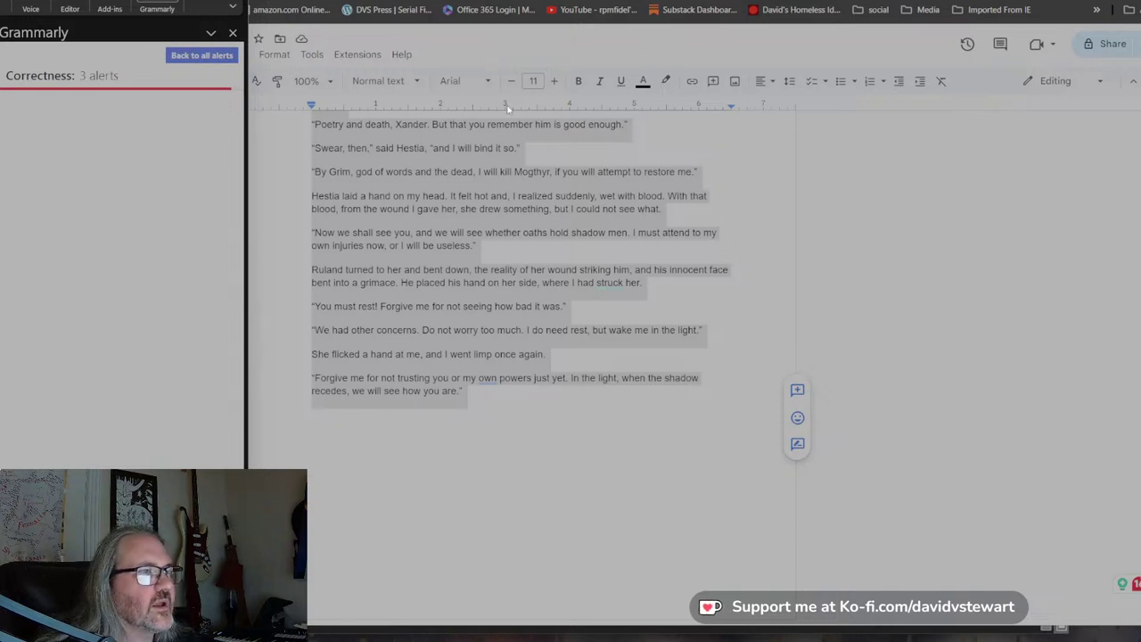
pyautogui.click(529, 233)
pyautogui.hotkey('ctrl', 'z')
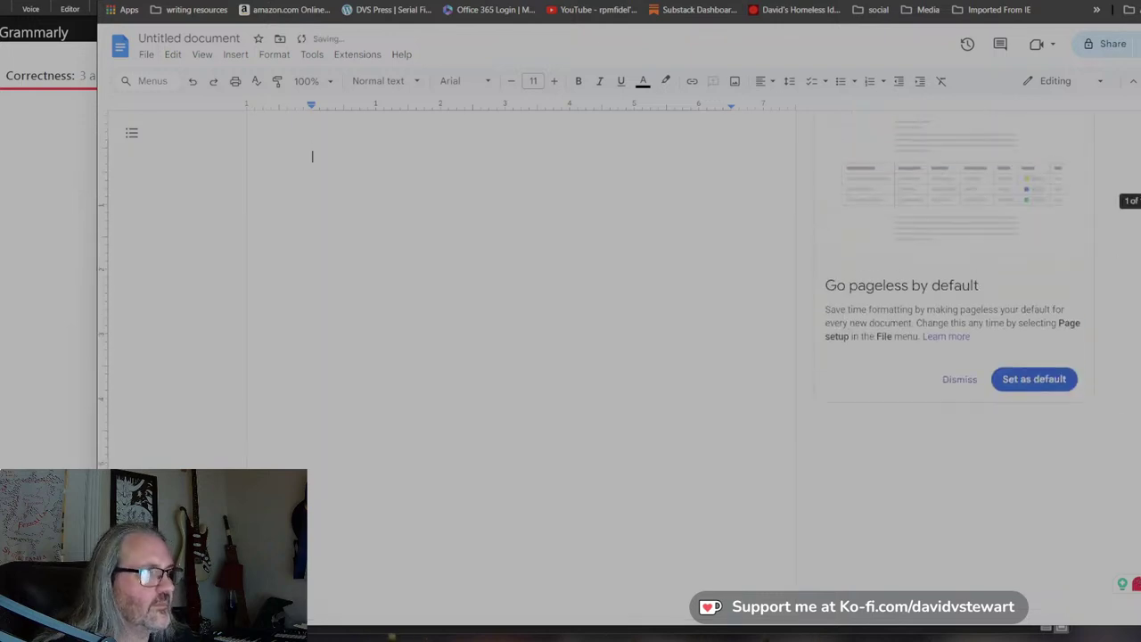
# Switch to Kindle Direct Publishing, create a new Sorcerous Blood episode and title Episode 8 "Departure".
pyautogui.hotkey('ctrl', 'Tab')
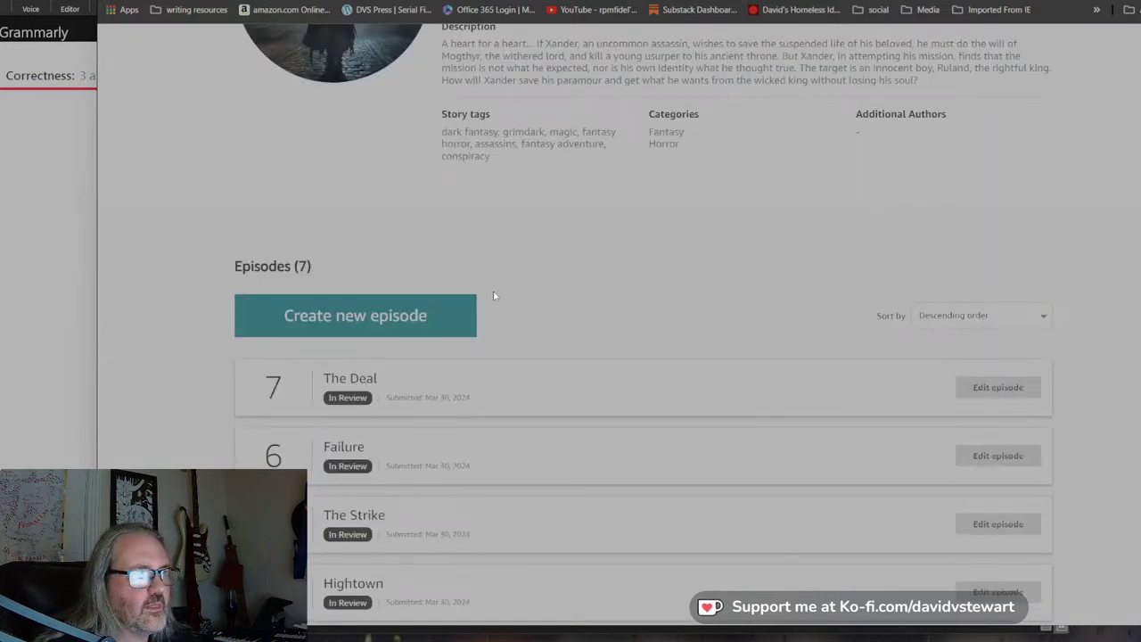
pyautogui.click(414, 314)
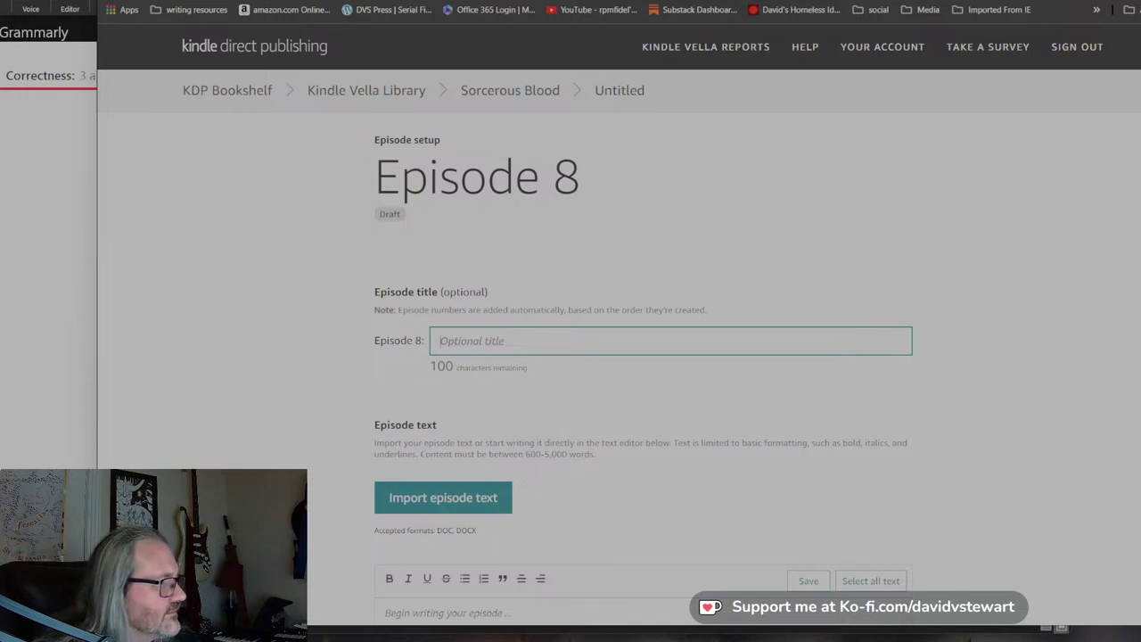
pyautogui.hotkey('alt', 'Tab')
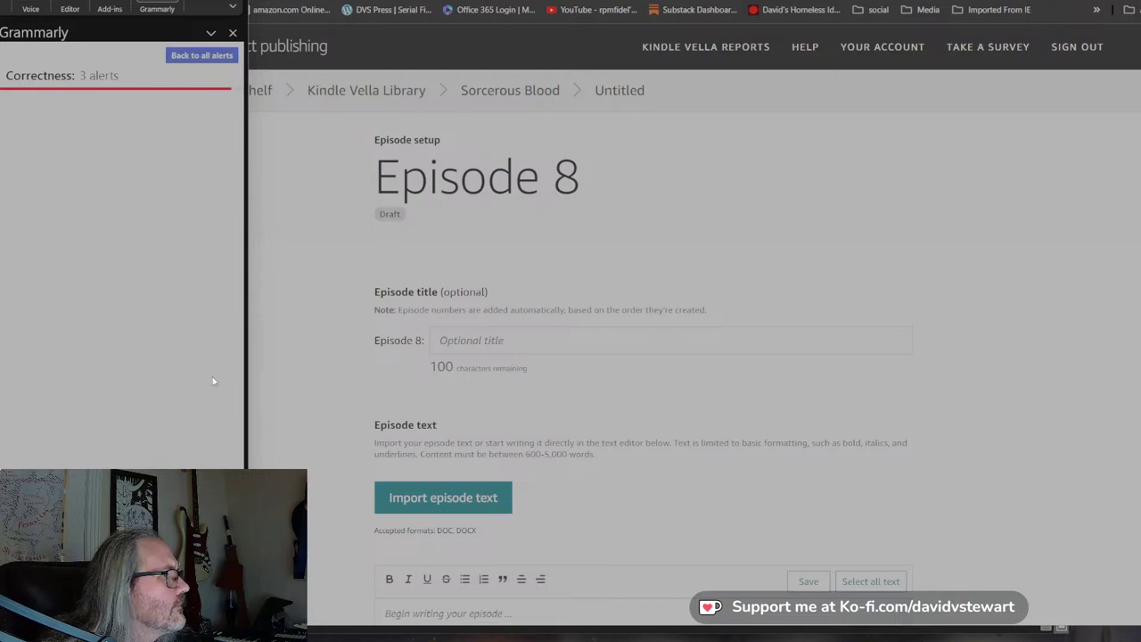
pyautogui.click(464, 340)
pyautogui.write('D')
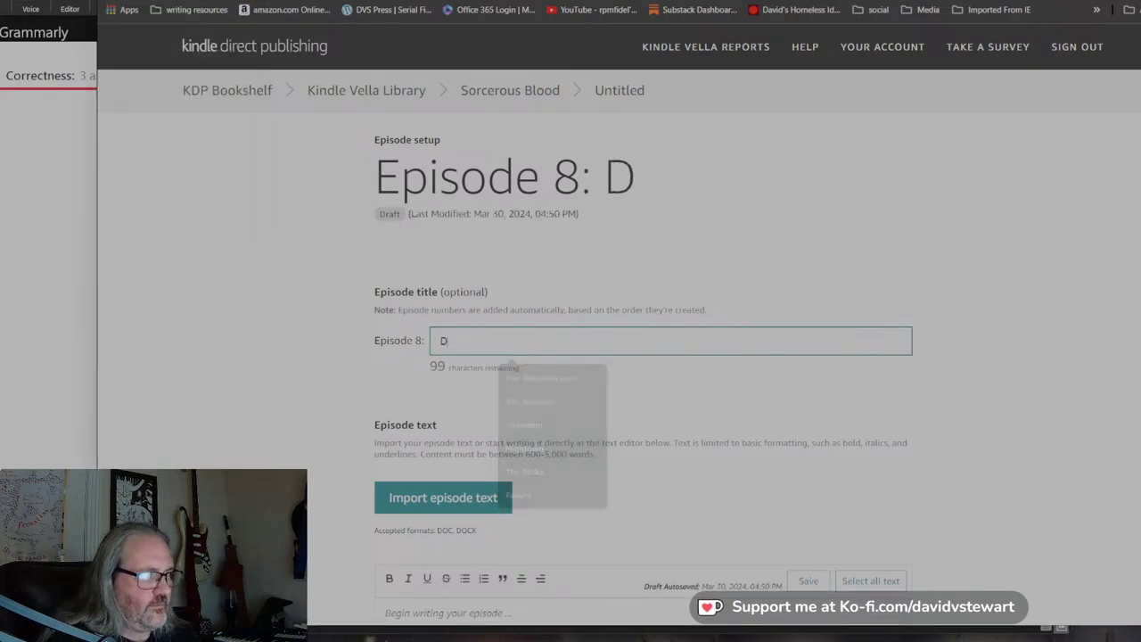
pyautogui.write('eparture')
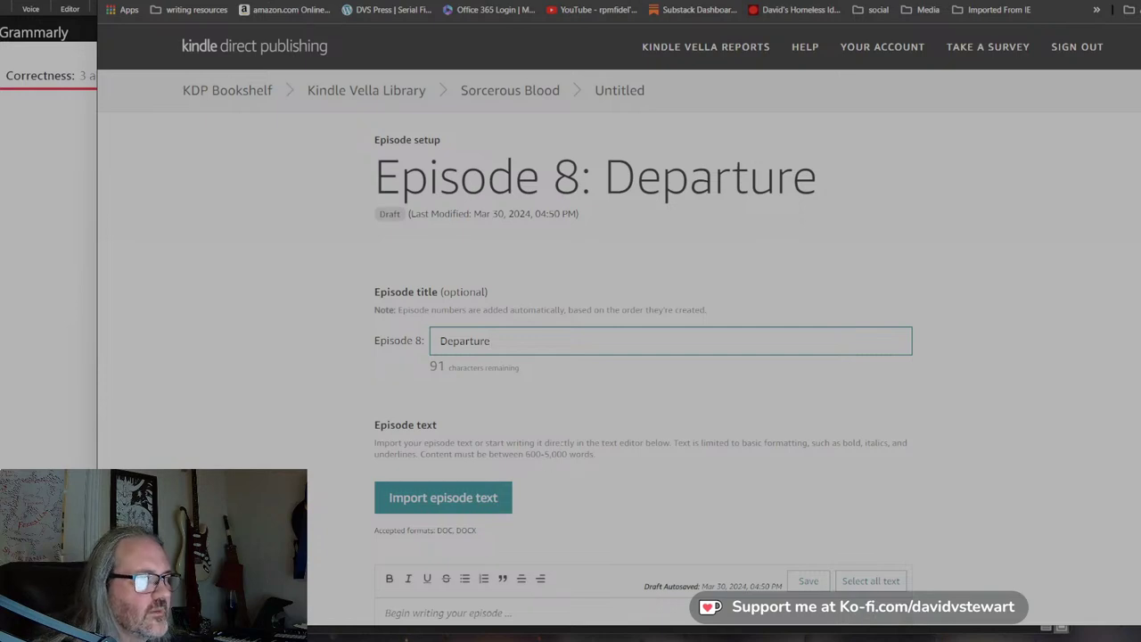
# Copy the Departure chapter from the manuscript and paste it into the blank Google Docs document.
pyautogui.scroll(-2, 619, 357)
pyautogui.click(54, 374)
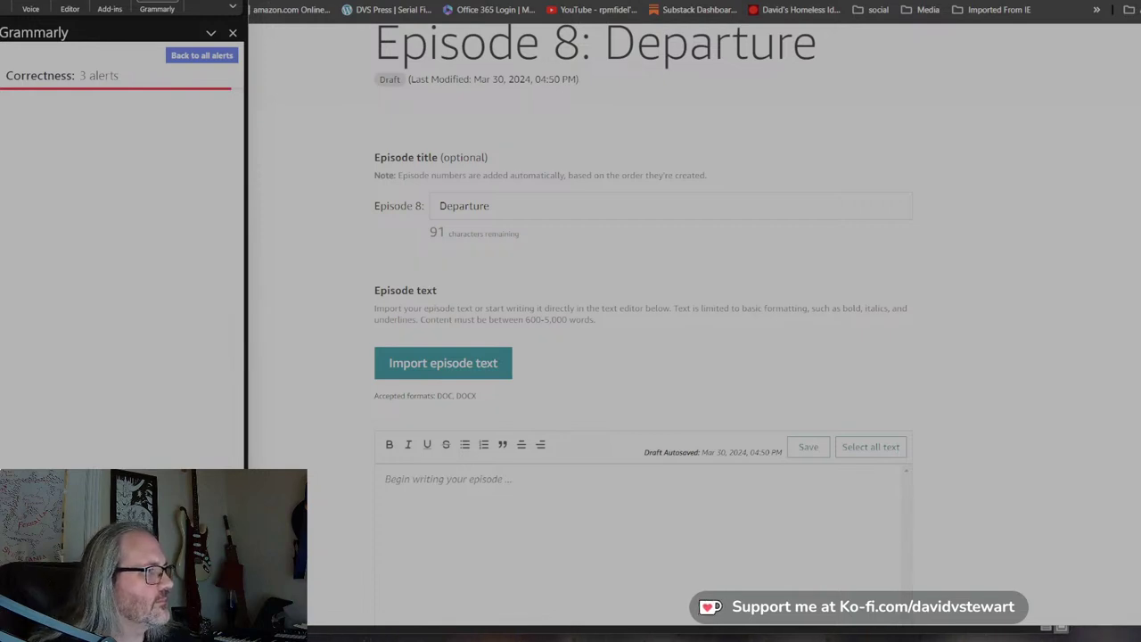
pyautogui.click(811, 448)
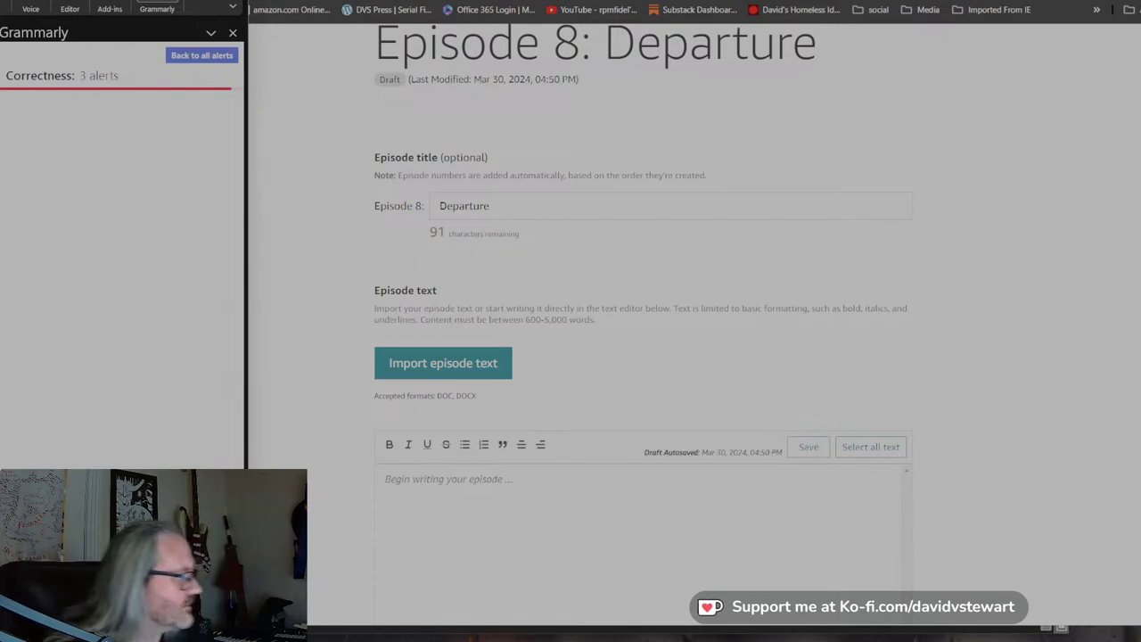
pyautogui.click(196, 2)
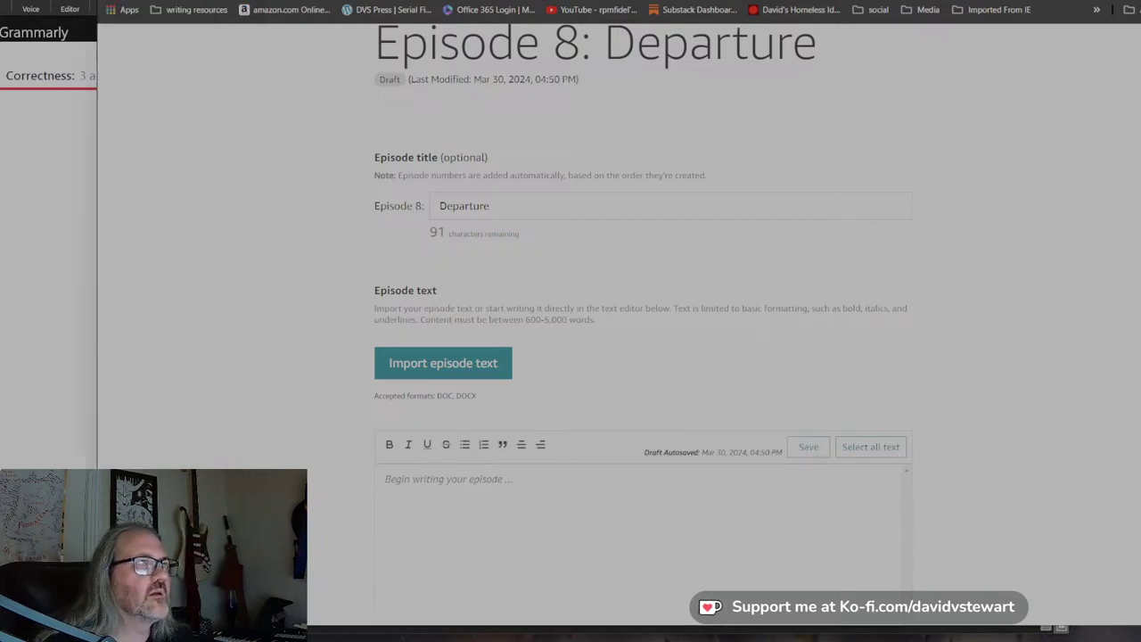
pyautogui.hotkey('ctrl', 'v')
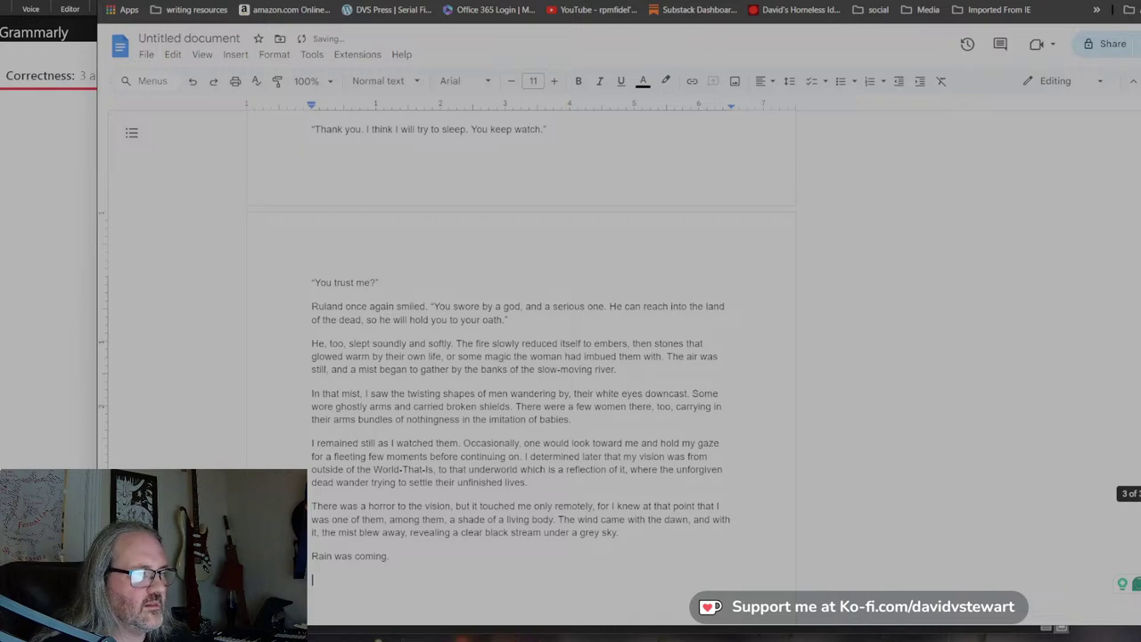
pyautogui.scroll(15, 521, 357)
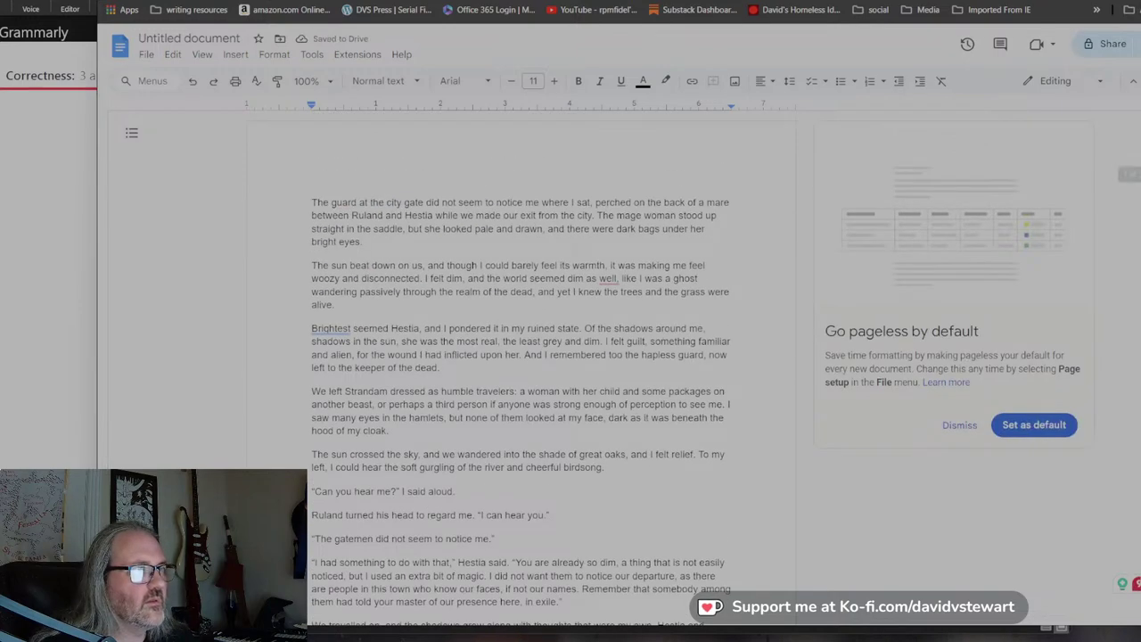
# Copy the document's entire text into the Episode 8 text editor and remove the blank lines after "Rain was coming.".
pyautogui.hotkey('ctrl', 'a')
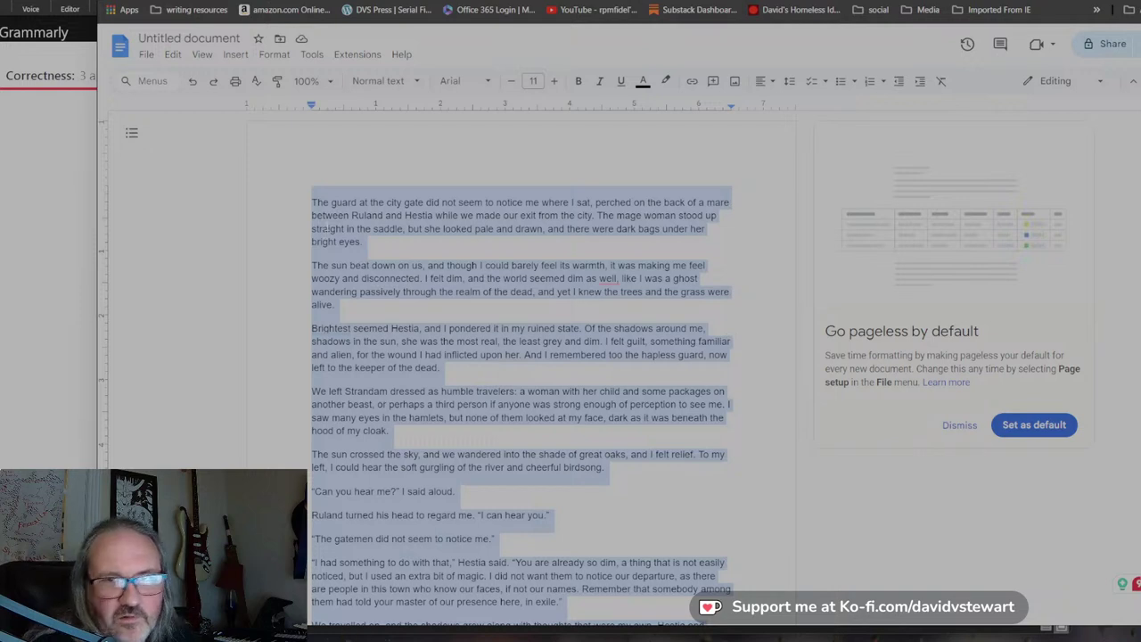
pyautogui.click(199, 0)
pyautogui.click(385, 479)
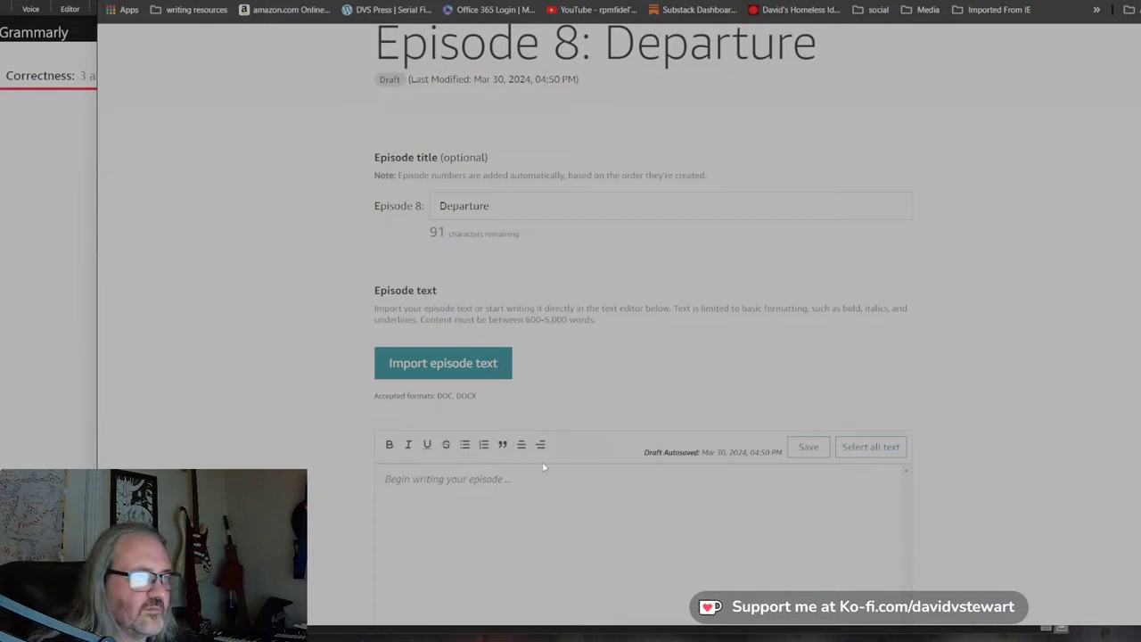
pyautogui.scroll(-3, 552, 419)
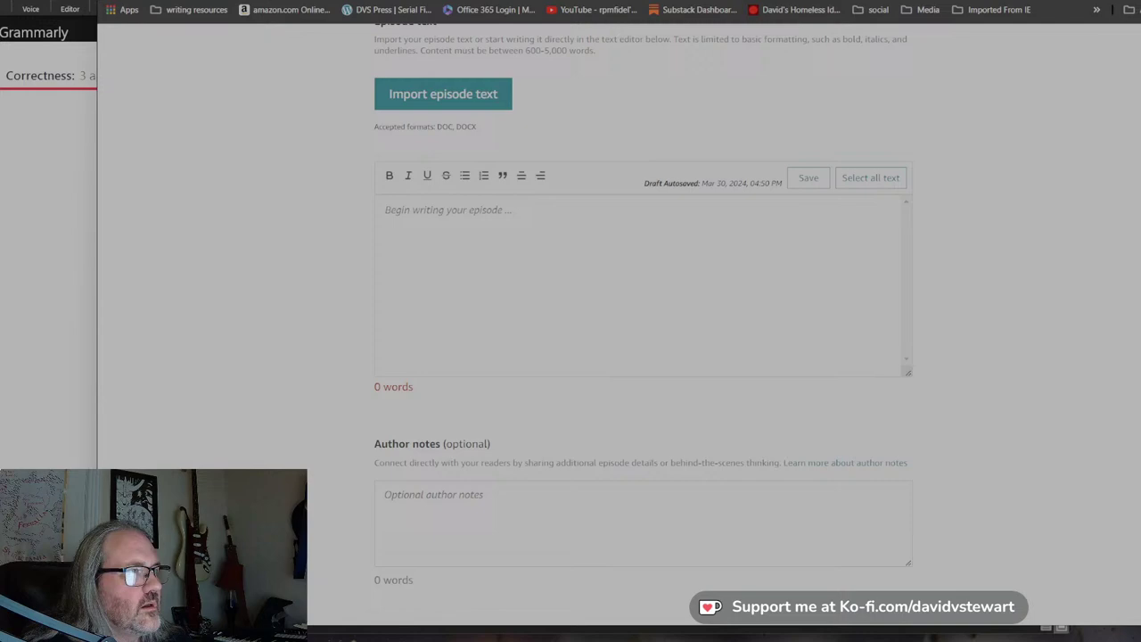
pyautogui.hotkey('ctrl', 'v')
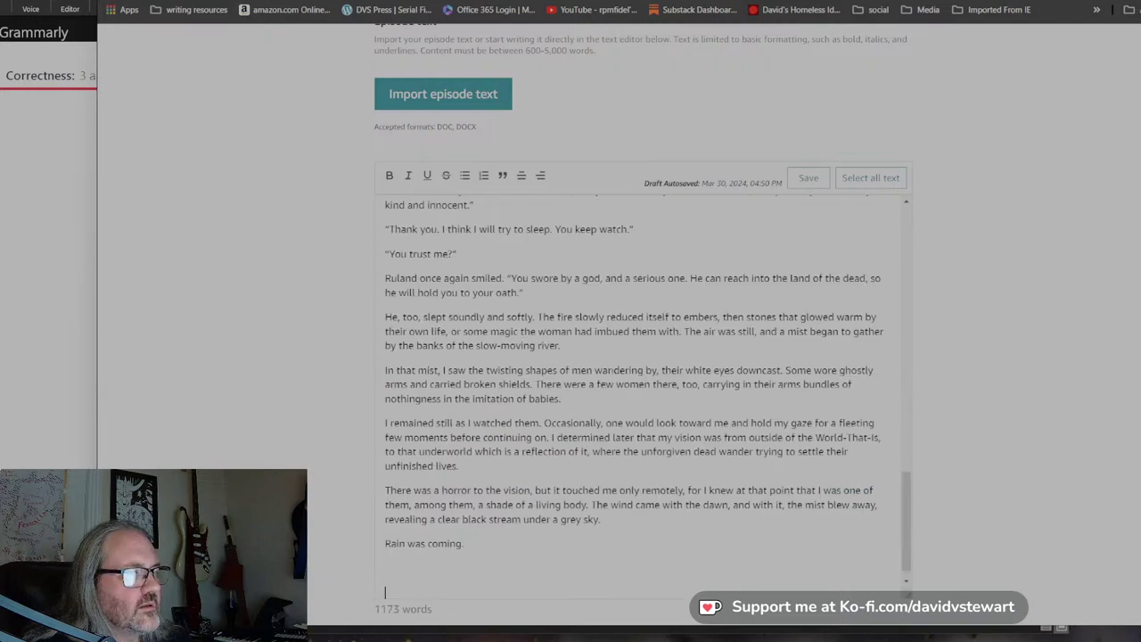
pyautogui.scroll(1, 640, 392)
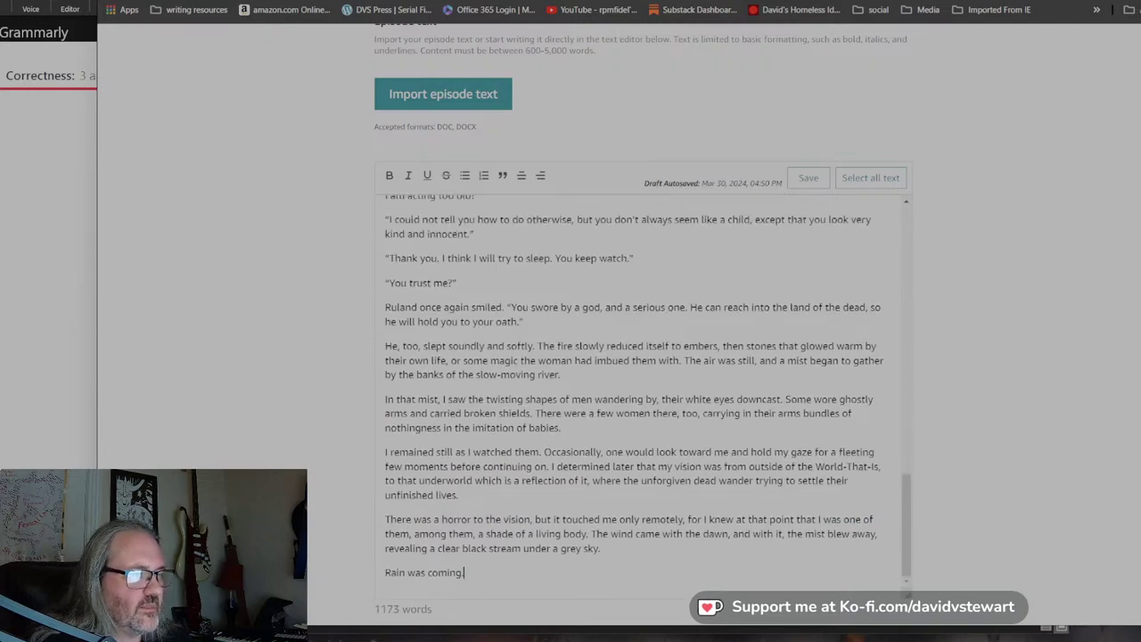
# Answer No to the question about using AI tools in creating the episode text.
pyautogui.scroll(3, 640, 392)
pyautogui.scroll(4, 540, 137)
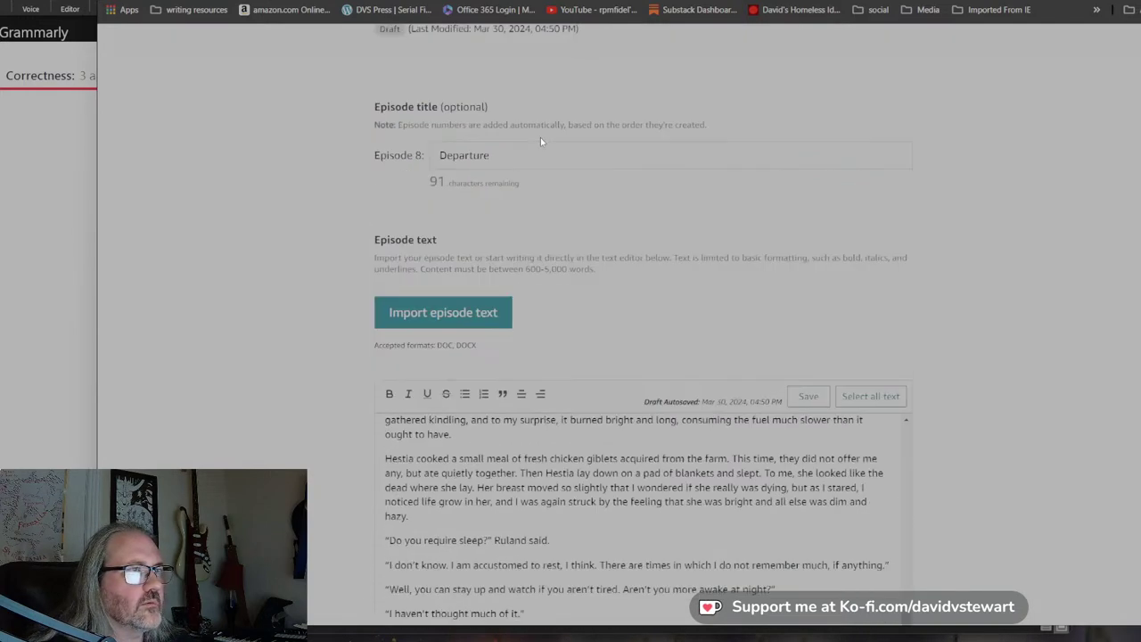
pyautogui.scroll(-7, 540, 137)
pyautogui.scroll(-3, 563, 303)
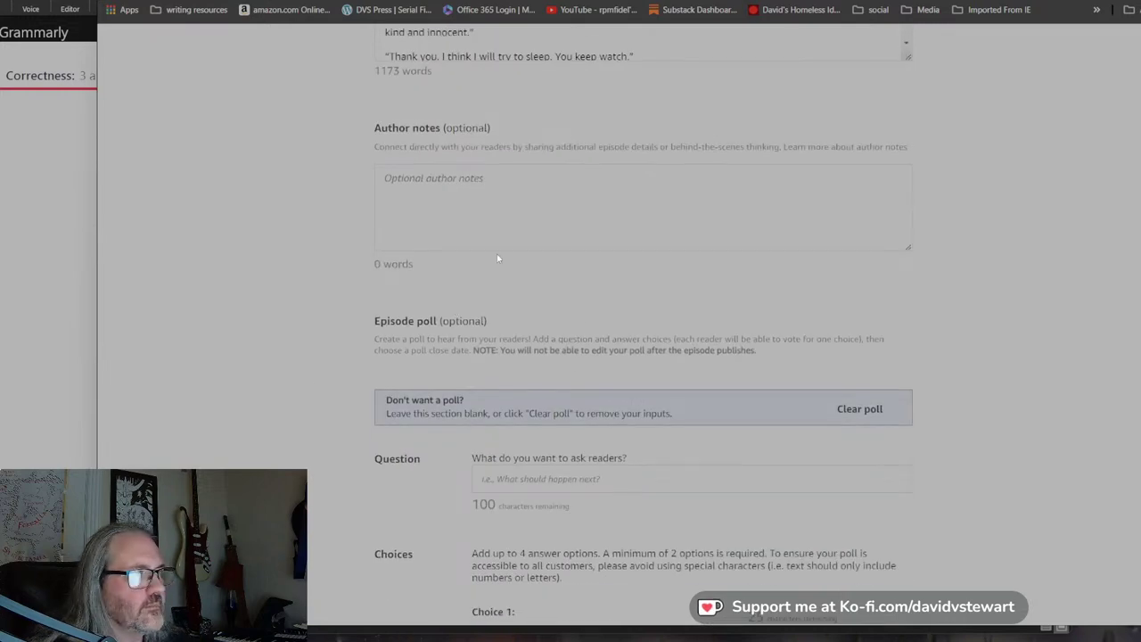
pyautogui.scroll(-8, 498, 259)
pyautogui.click(401, 365)
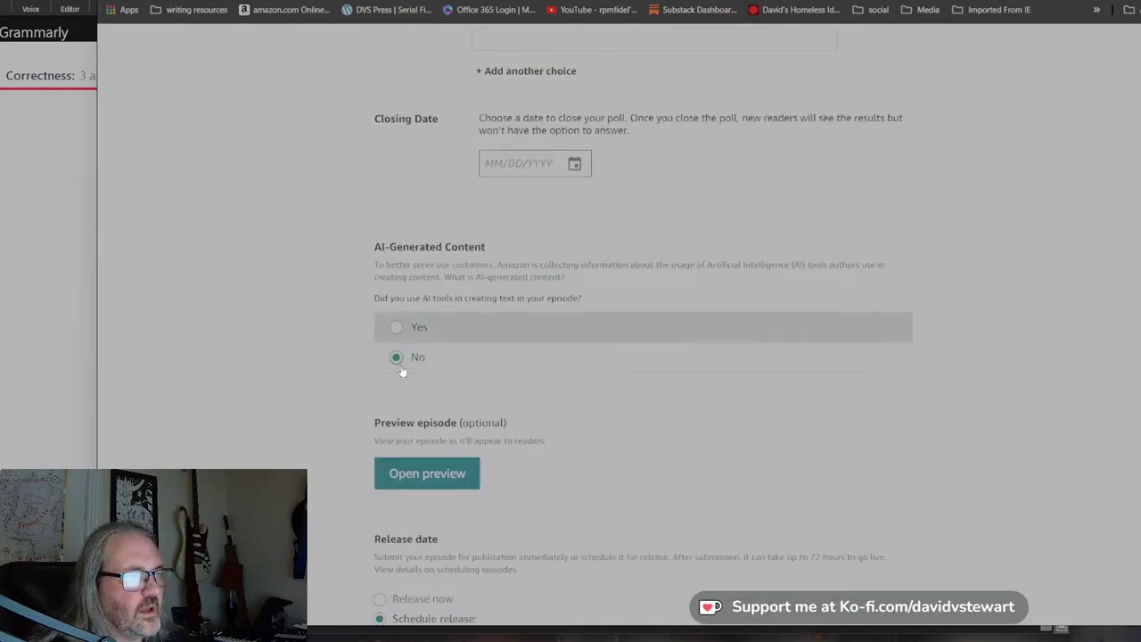
# Schedule Episode 8's release for 04/11/2024 and submit it for publishing.
pyautogui.scroll(-3, 402, 371)
pyautogui.click(532, 369)
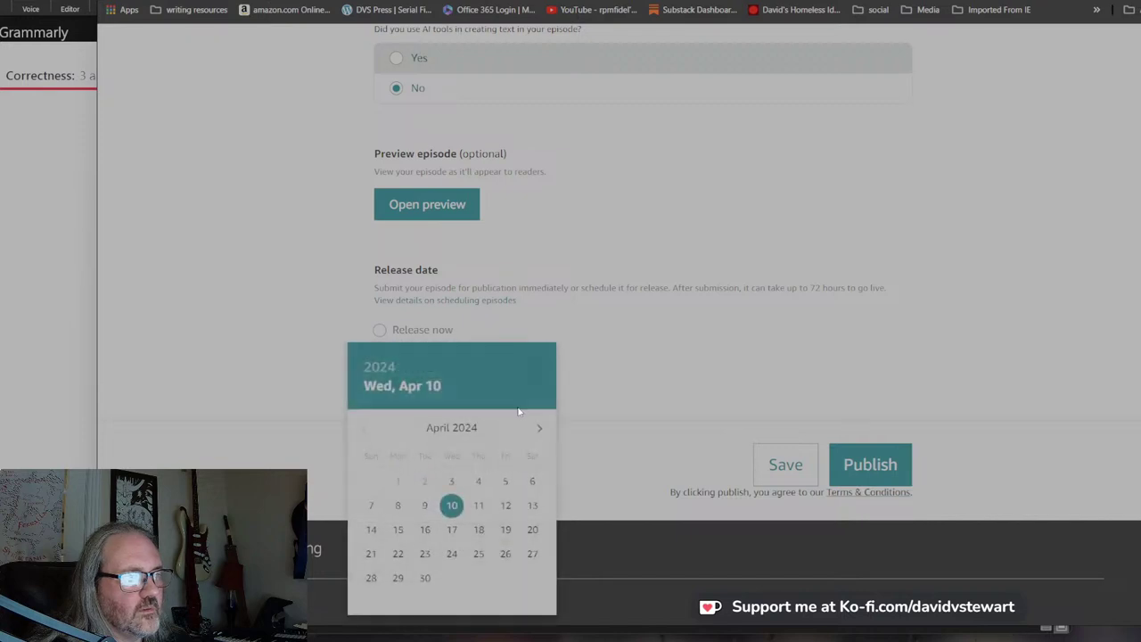
pyautogui.click(479, 507)
pyautogui.click(870, 465)
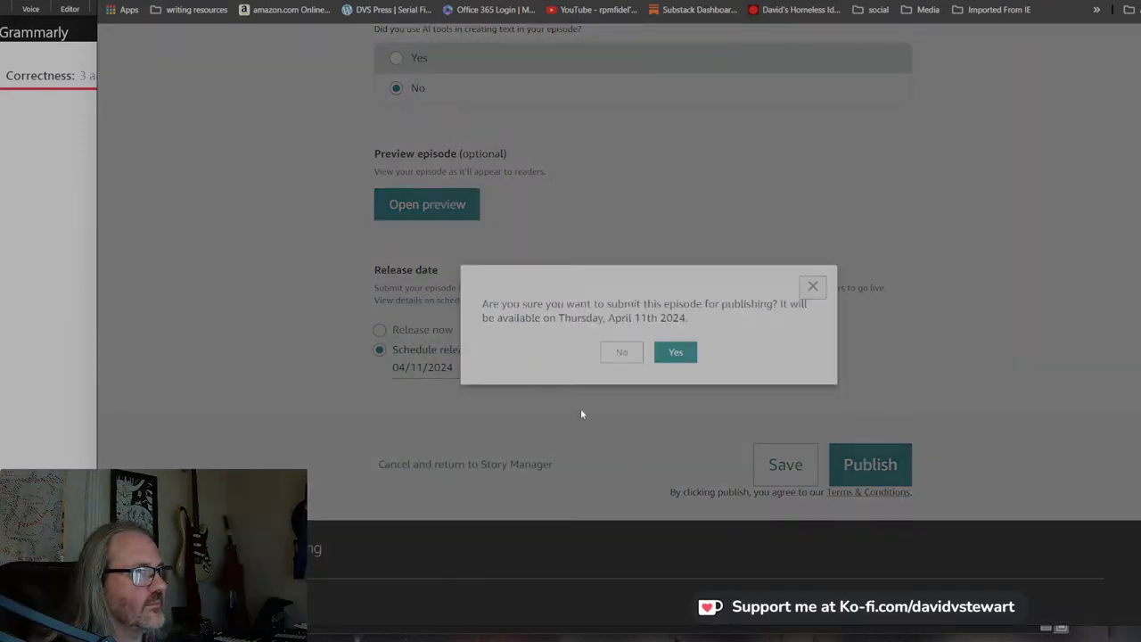
pyautogui.click(675, 353)
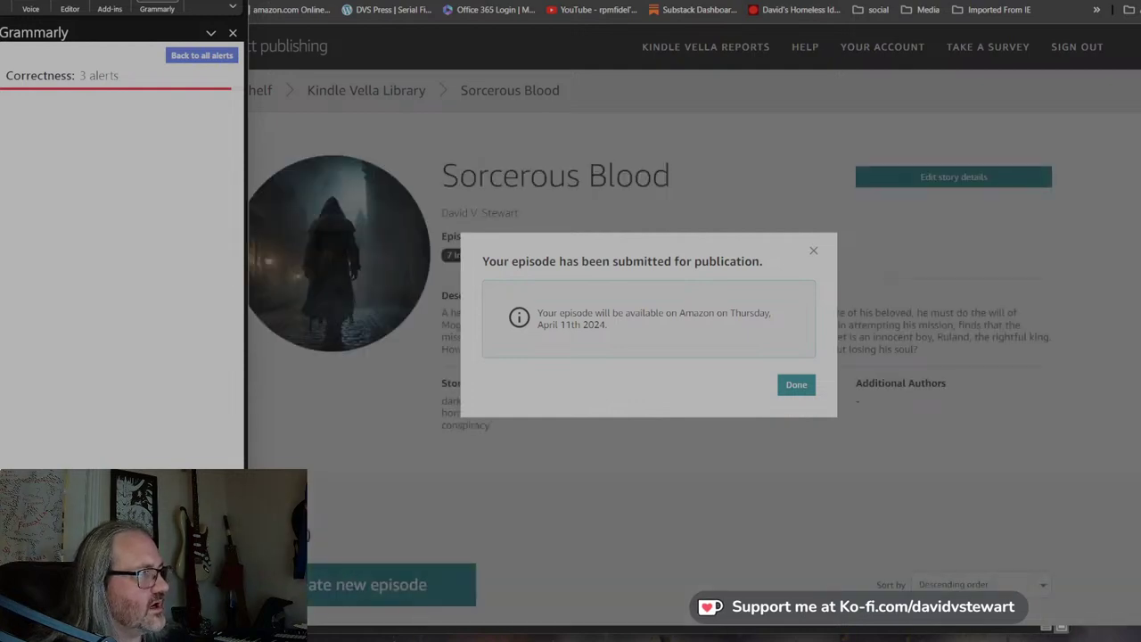
pyautogui.click(795, 384)
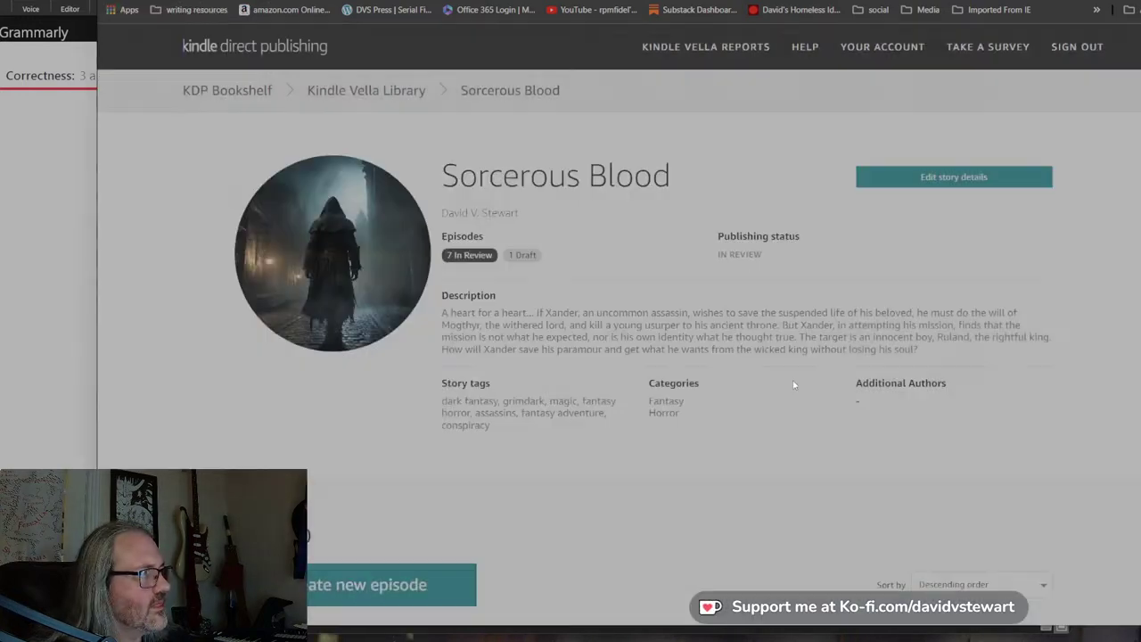
# Create another new episode of Sorcerous Blood and title Episode 9 "The Dead City".
pyautogui.hotkey('alt', 'Tab')
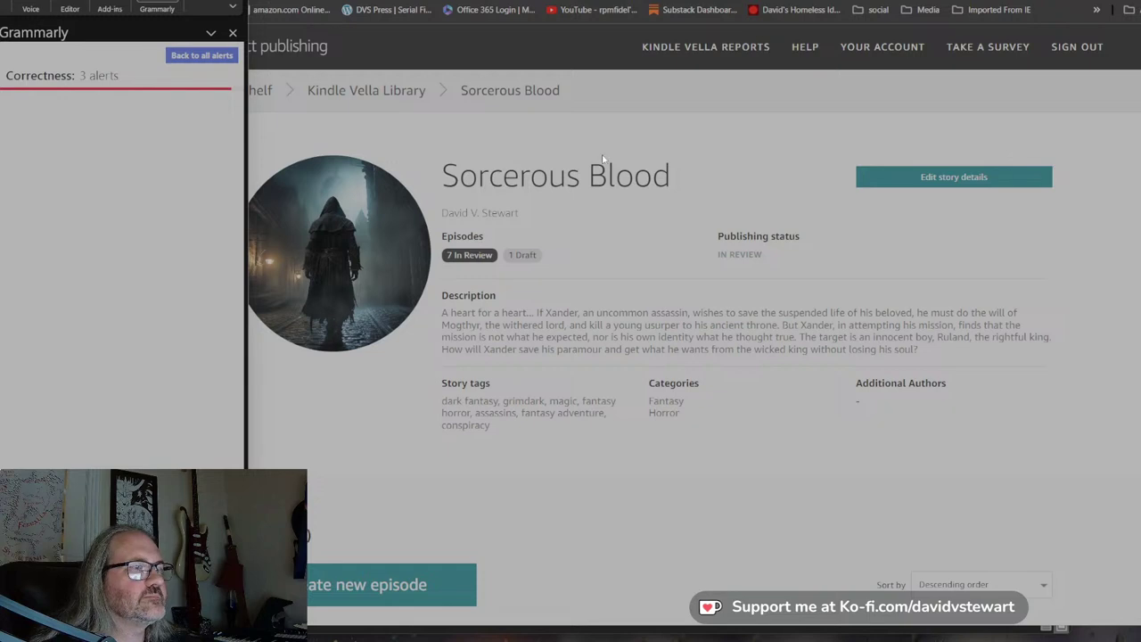
pyautogui.scroll(-2, 530, 372)
pyautogui.click(458, 438)
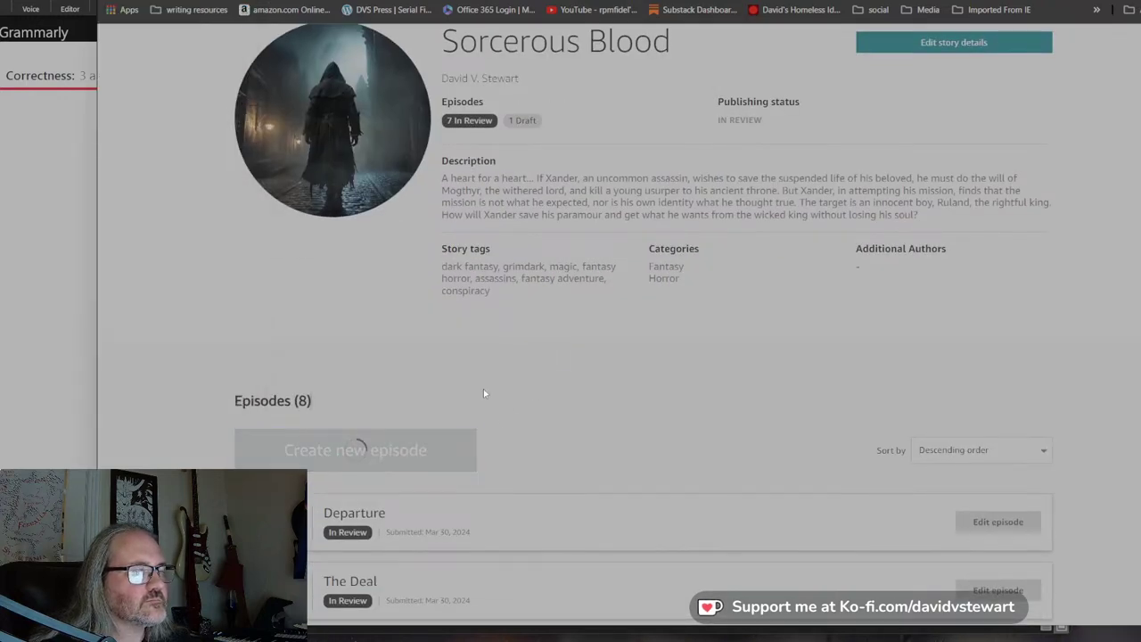
pyautogui.click(503, 337)
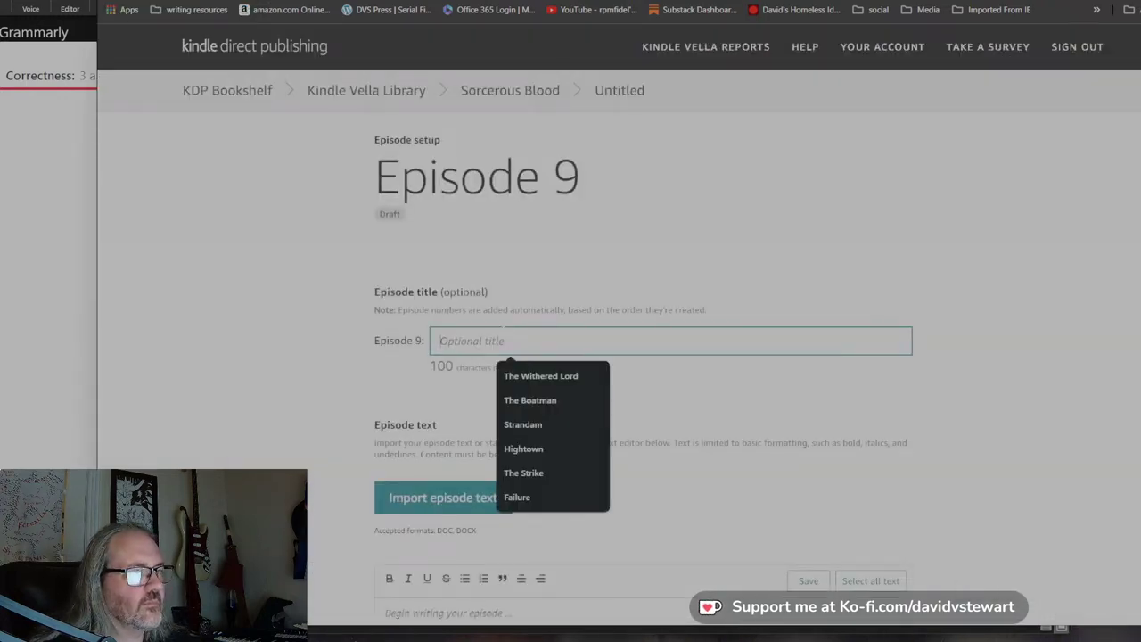
pyautogui.write('The ')
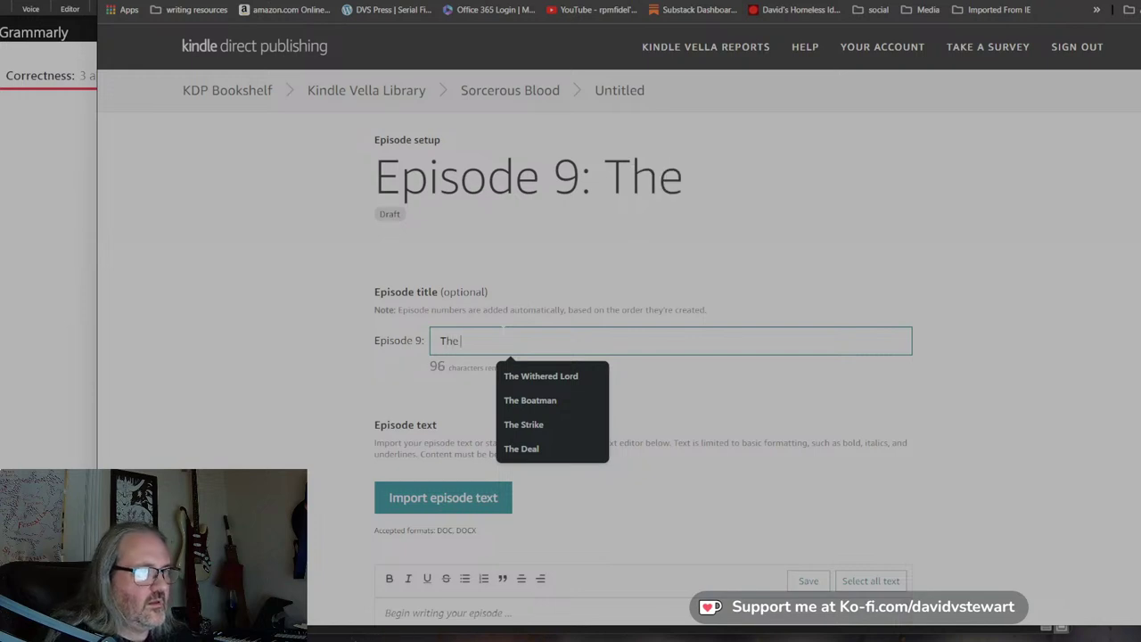
pyautogui.write('Dead City')
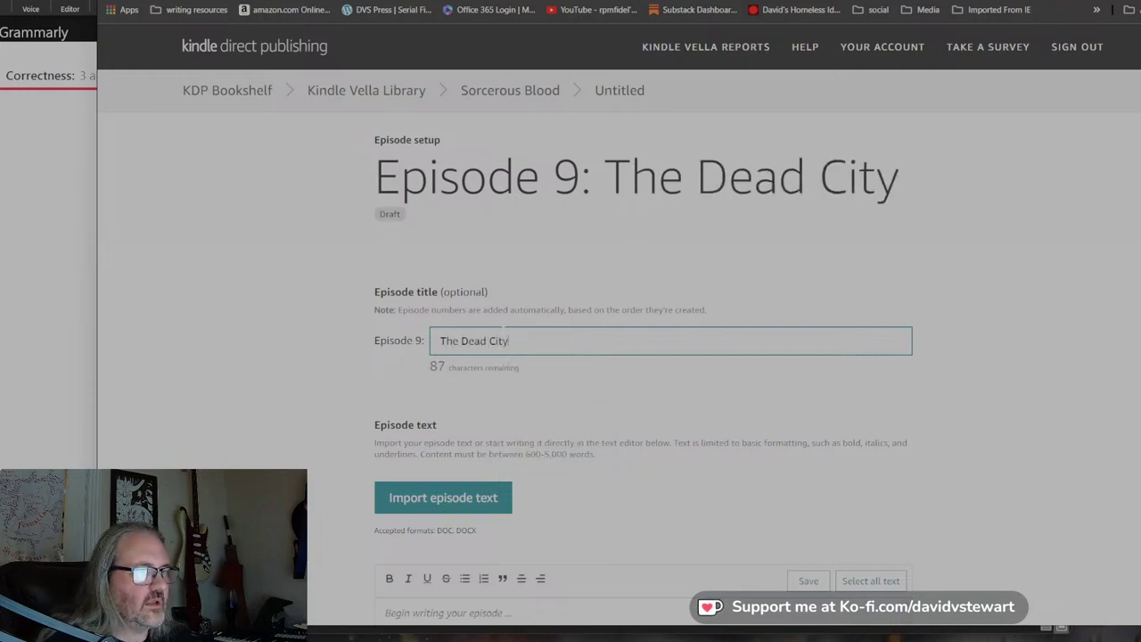
# Replace the Google Docs document's text with the Dead City chapter from the manuscript and select all of it.
pyautogui.scroll(-3, 570, 357)
pyautogui.click(385, 343)
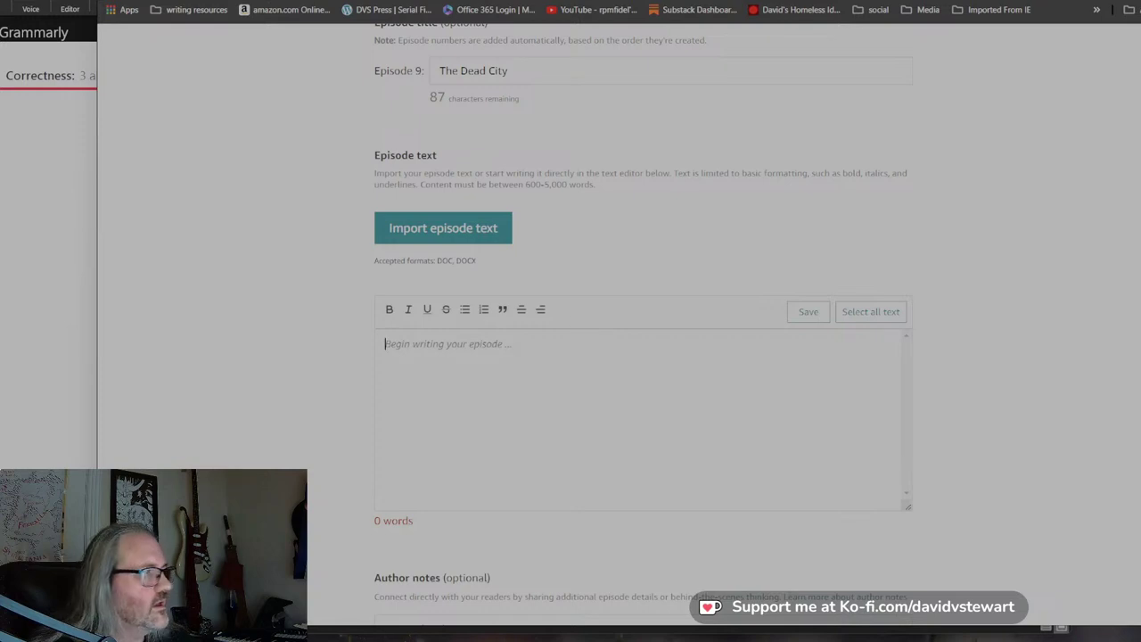
pyautogui.hotkey('alt', 'Tab')
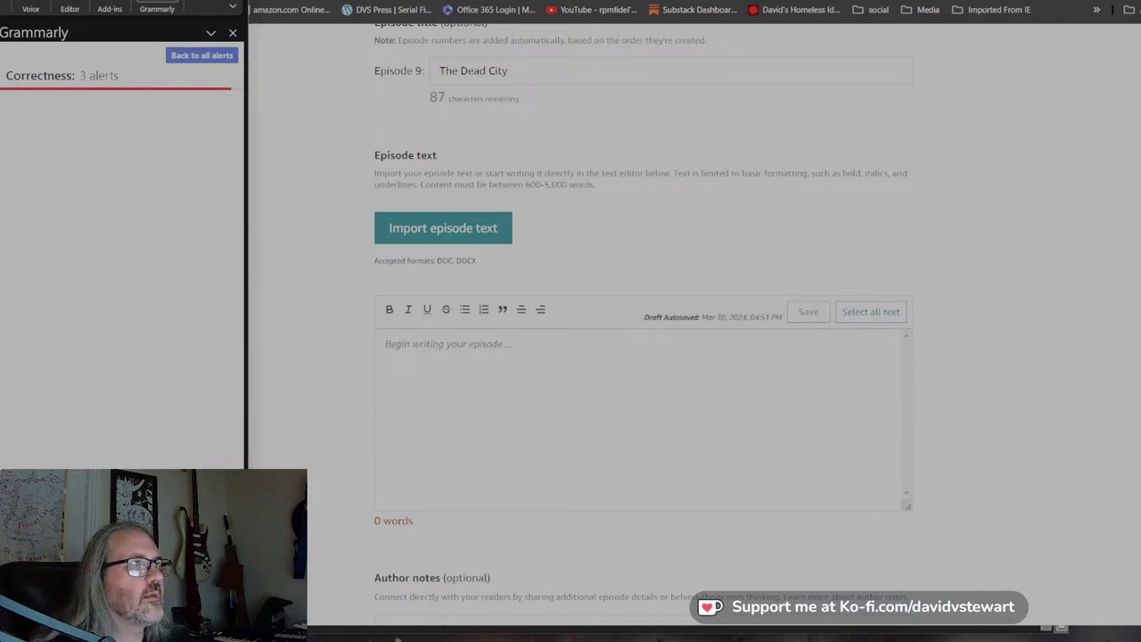
pyautogui.hotkey('alt', 'Tab')
pyautogui.press('BackSpace')
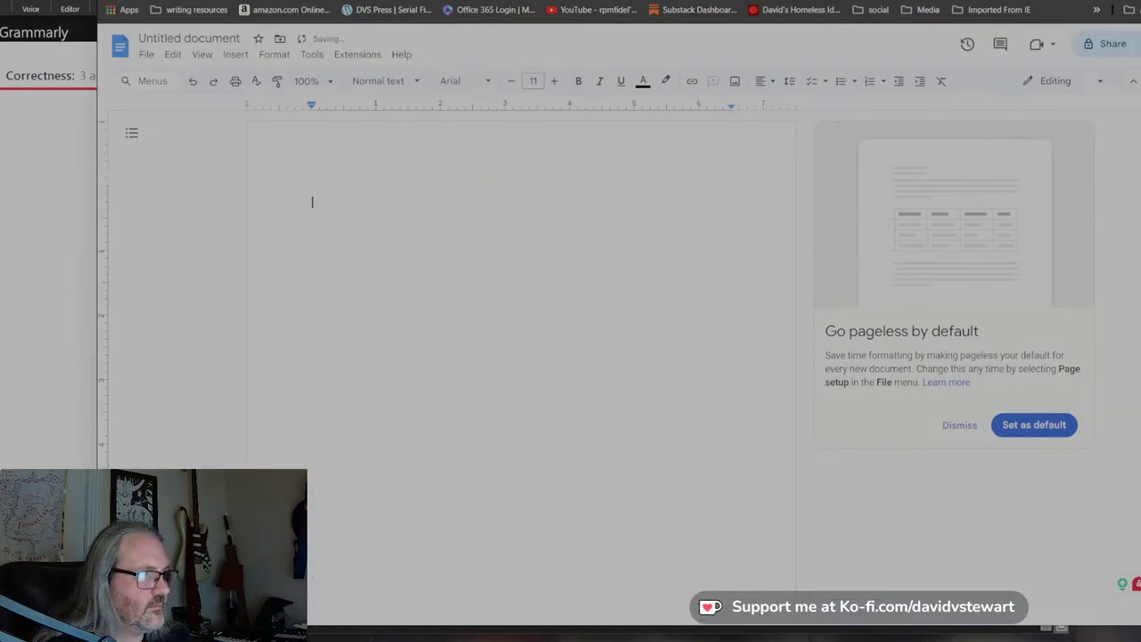
pyautogui.hotkey('ctrl', 'v')
pyautogui.scroll(5, 797, 533)
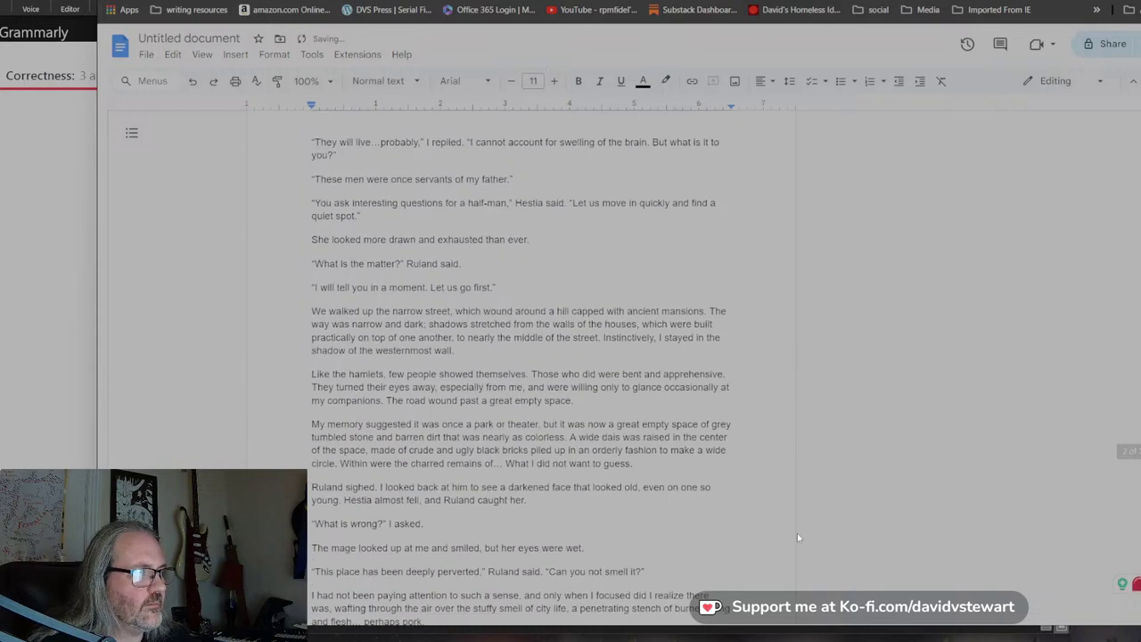
pyautogui.scroll(10, 797, 533)
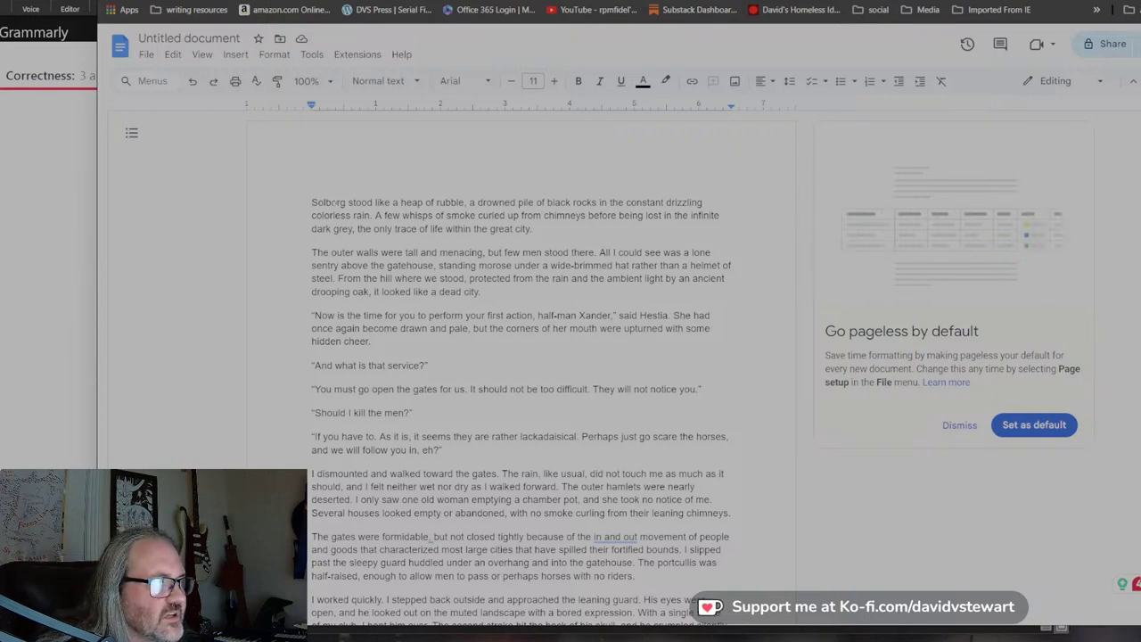
pyautogui.hotkey('ctrl', 'a')
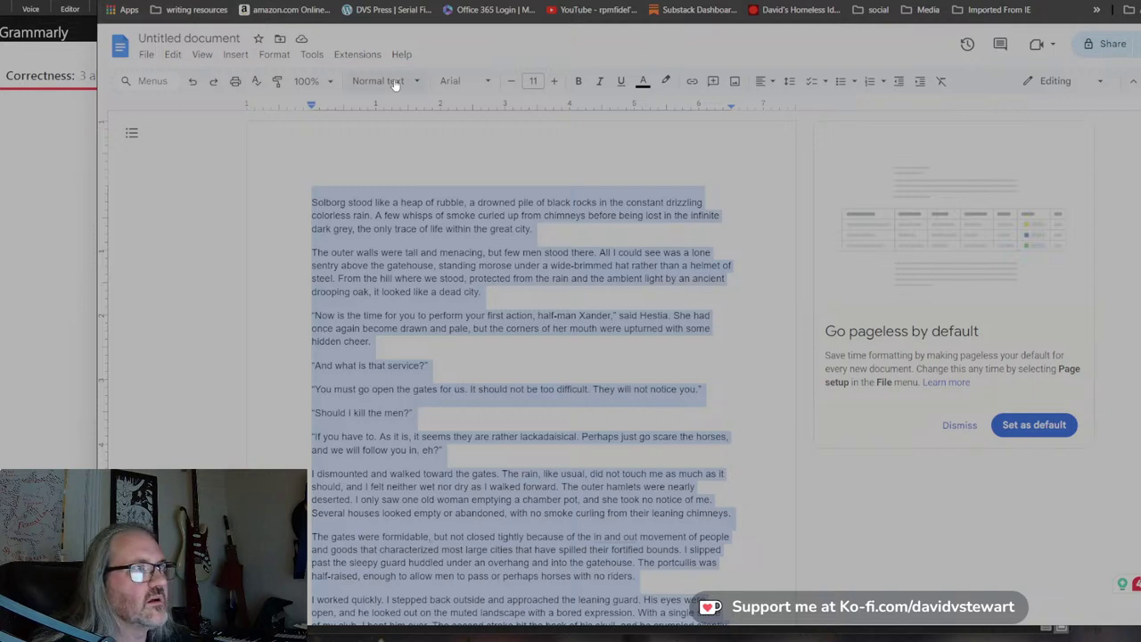
# Paste the Dead City chapter from Google Docs into Episode 9's text, delete the trailing blank lines and check the pasted text.
pyautogui.hotkey('ctrl', 'Tab')
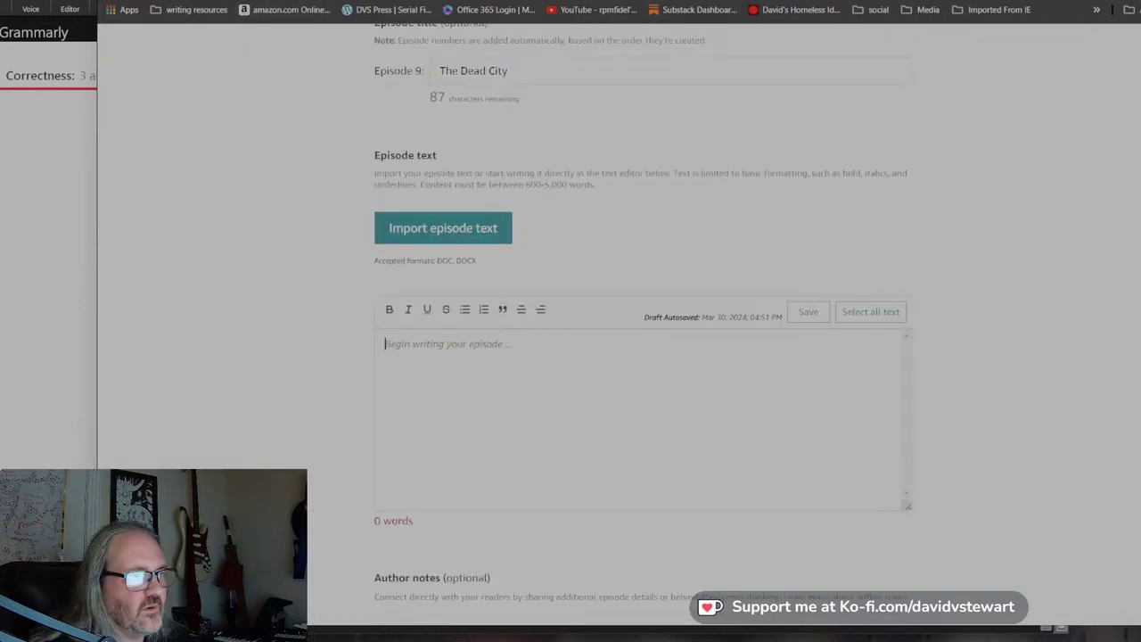
pyautogui.hotkey('ctrl', 'v')
pyautogui.scroll(-1, 961, 440)
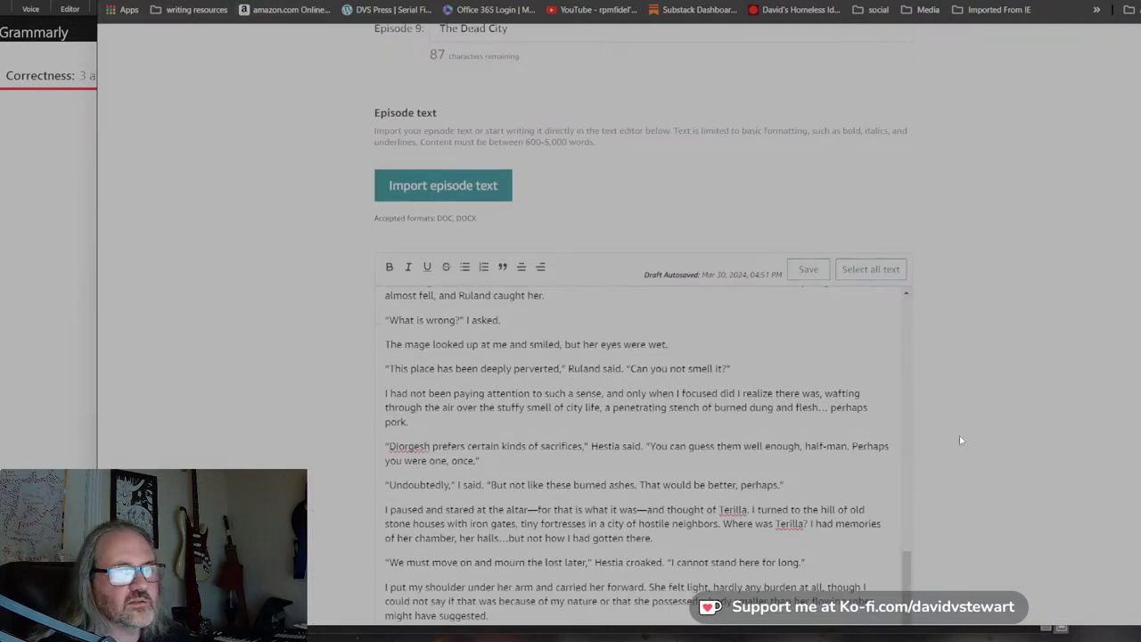
pyautogui.scroll(-5, 961, 439)
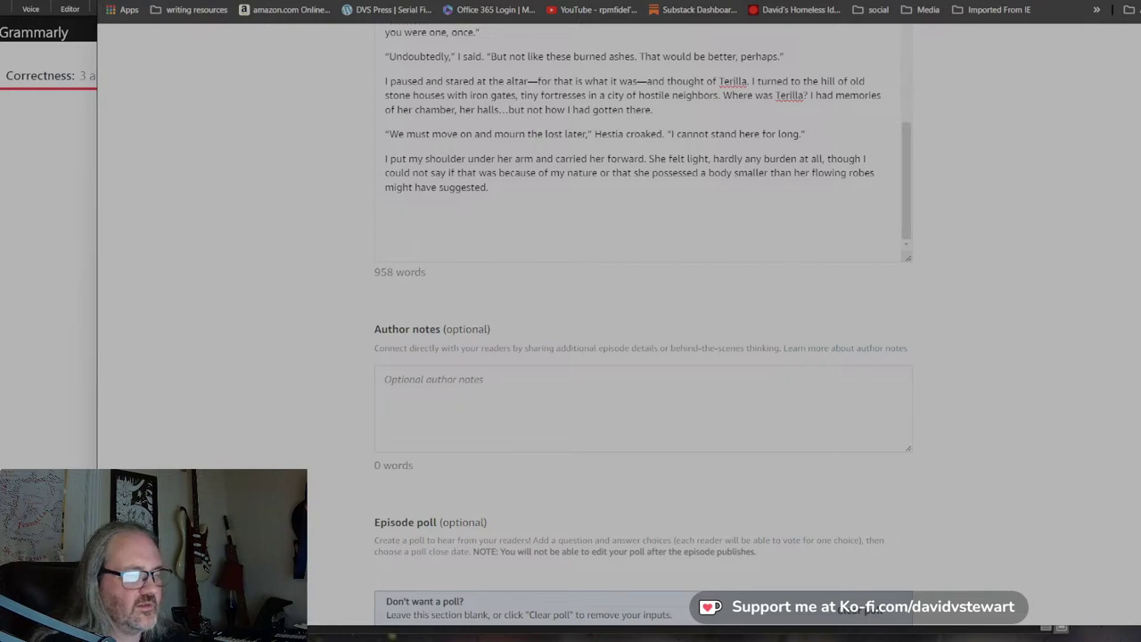
pyautogui.press('BackSpace')
pyautogui.press('BackSpace')
pyautogui.scroll(13, 641, 143)
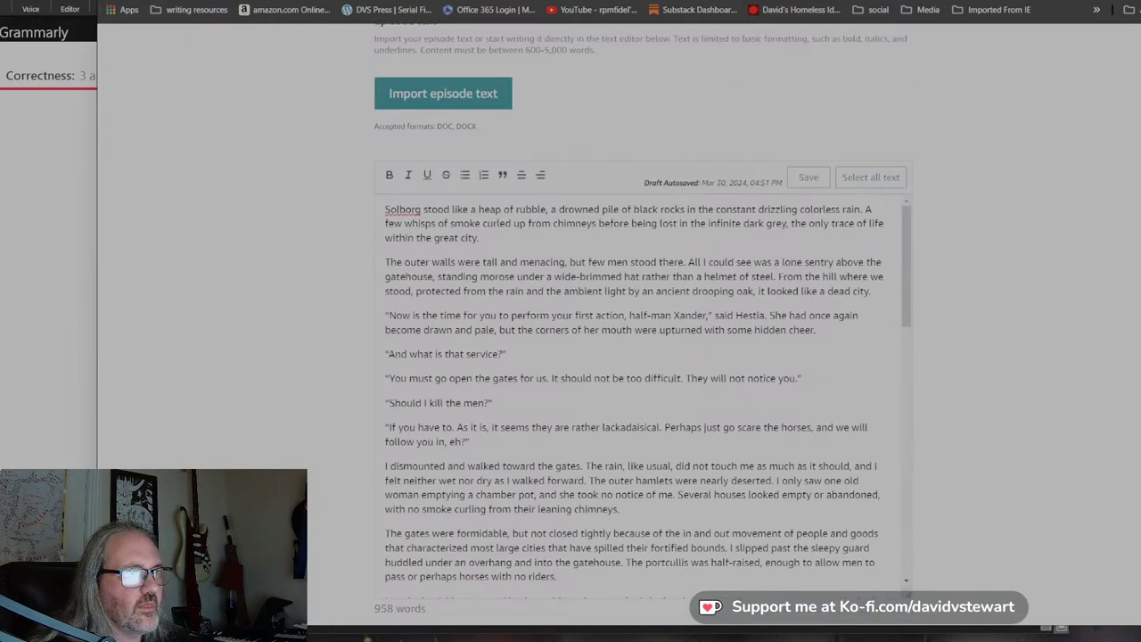
pyautogui.scroll(-10, 634, 392)
pyautogui.scroll(2, 635, 392)
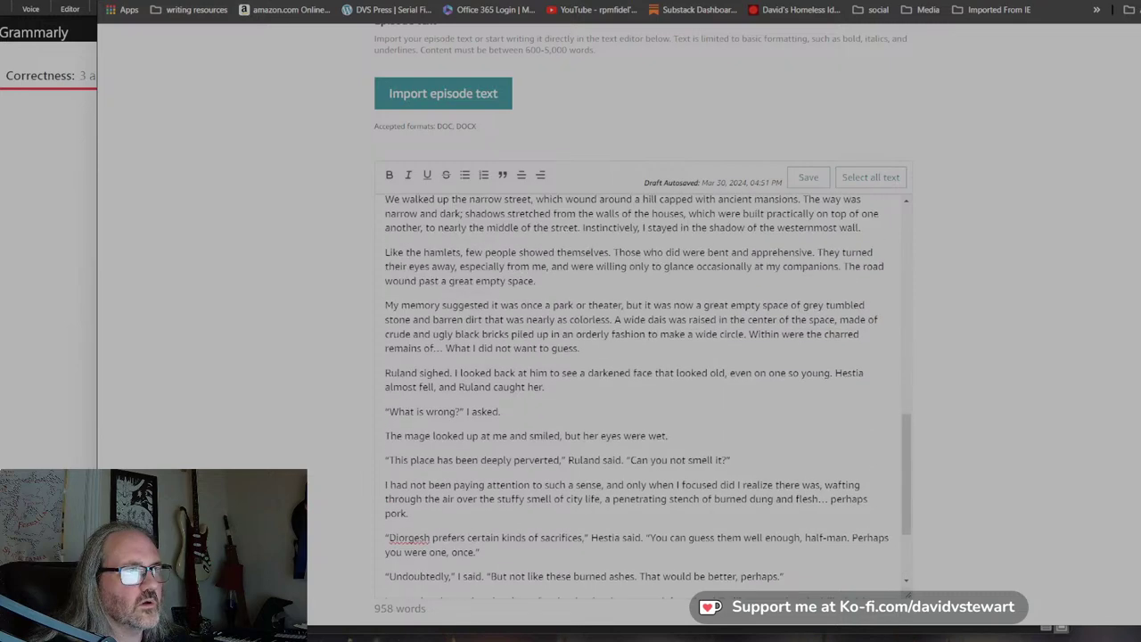
pyautogui.scroll(-3, 635, 392)
# Answer No to the question about AI tools for the Dead City episode.
pyautogui.scroll(-15, 619, 296)
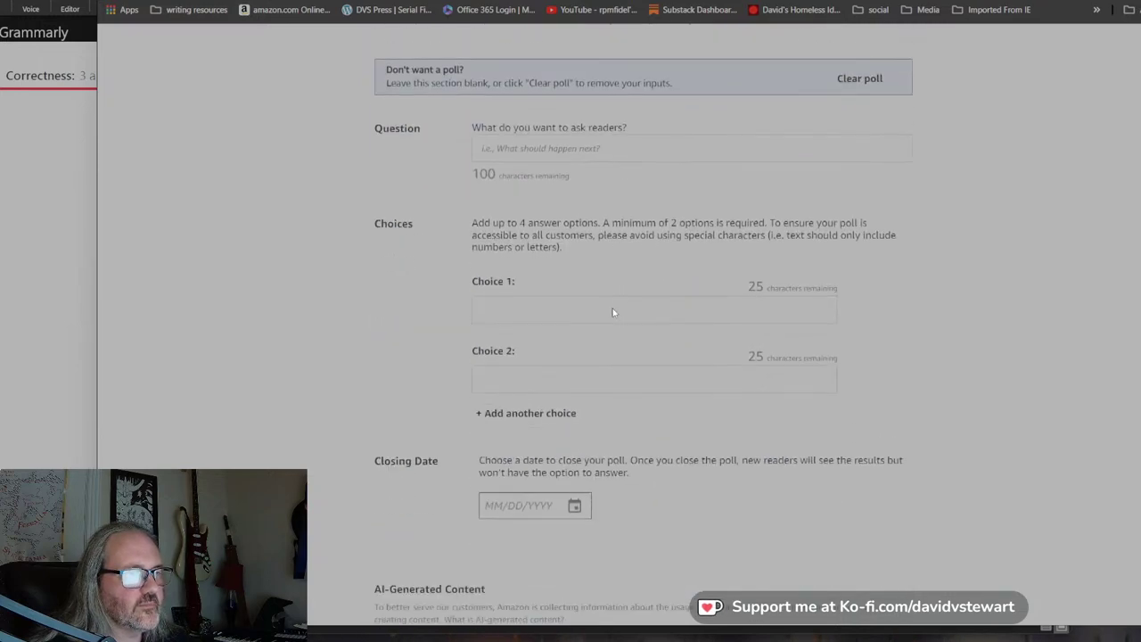
pyautogui.click(396, 288)
pyautogui.scroll(-3, 497, 400)
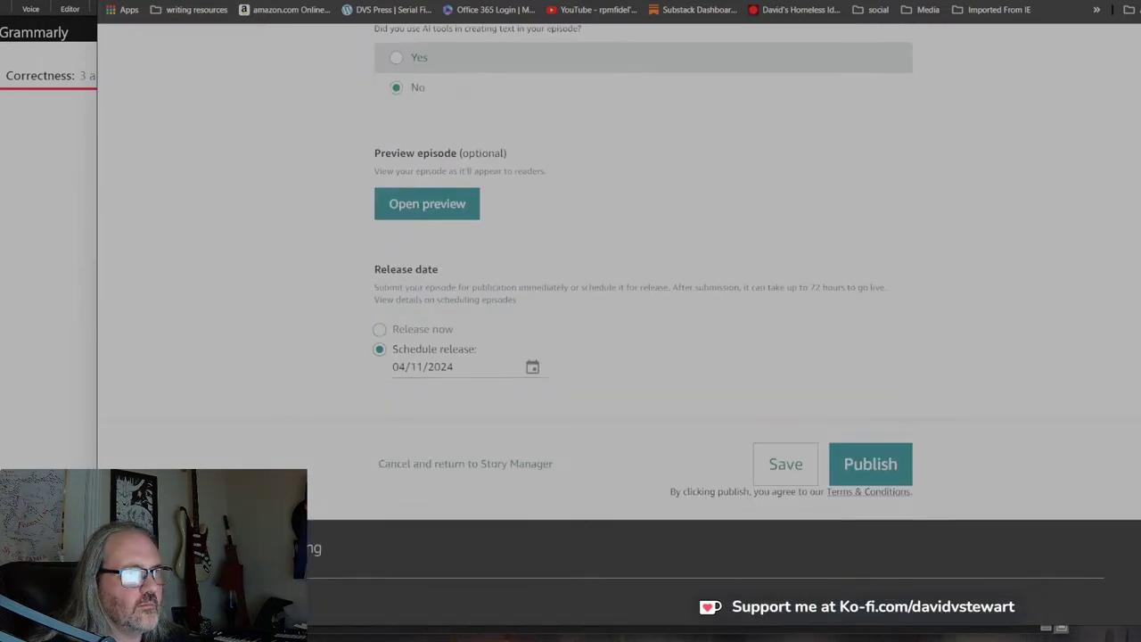
# Schedule Episode 9's release for 04/12/2024, submit it for publishing and dismiss the submission notice.
pyautogui.click(532, 366)
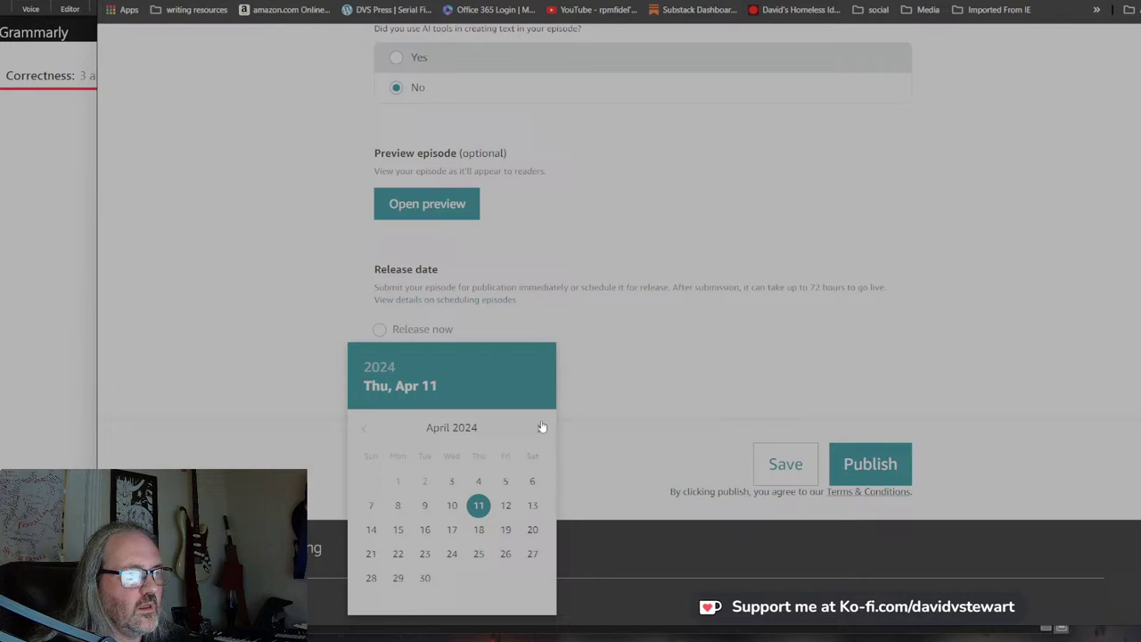
pyautogui.click(507, 507)
pyautogui.click(866, 464)
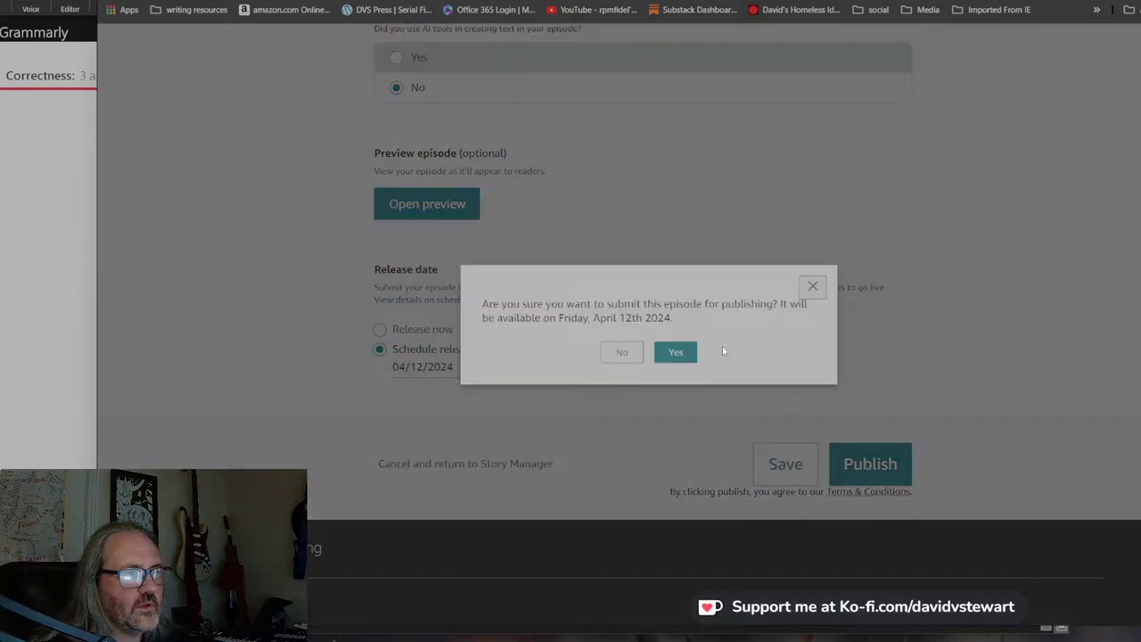
pyautogui.click(676, 353)
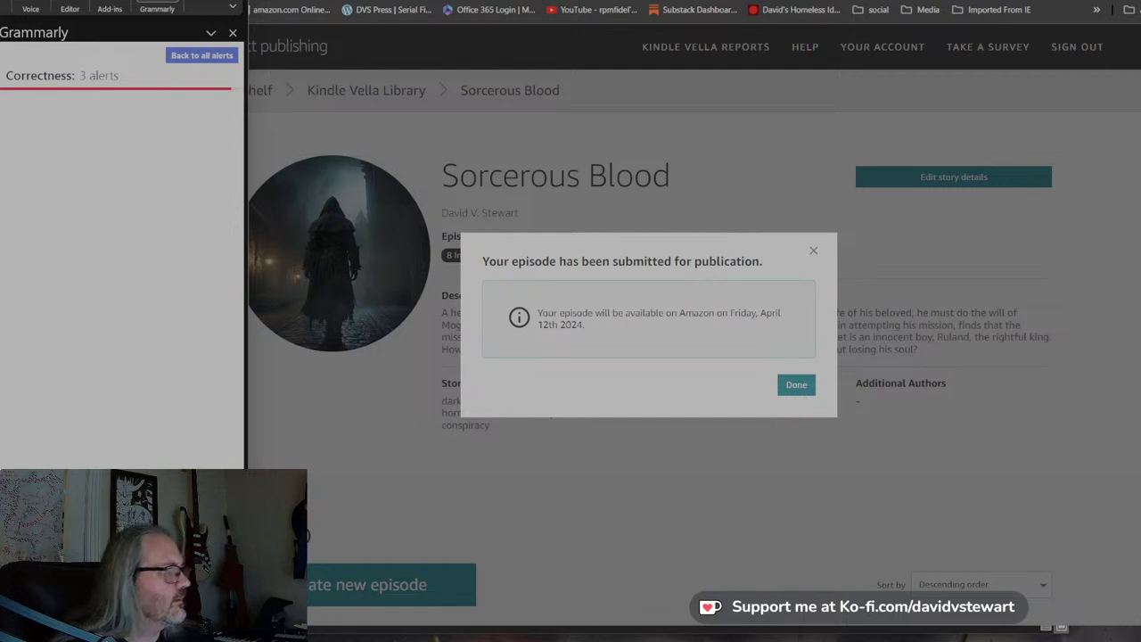
pyautogui.click(801, 396)
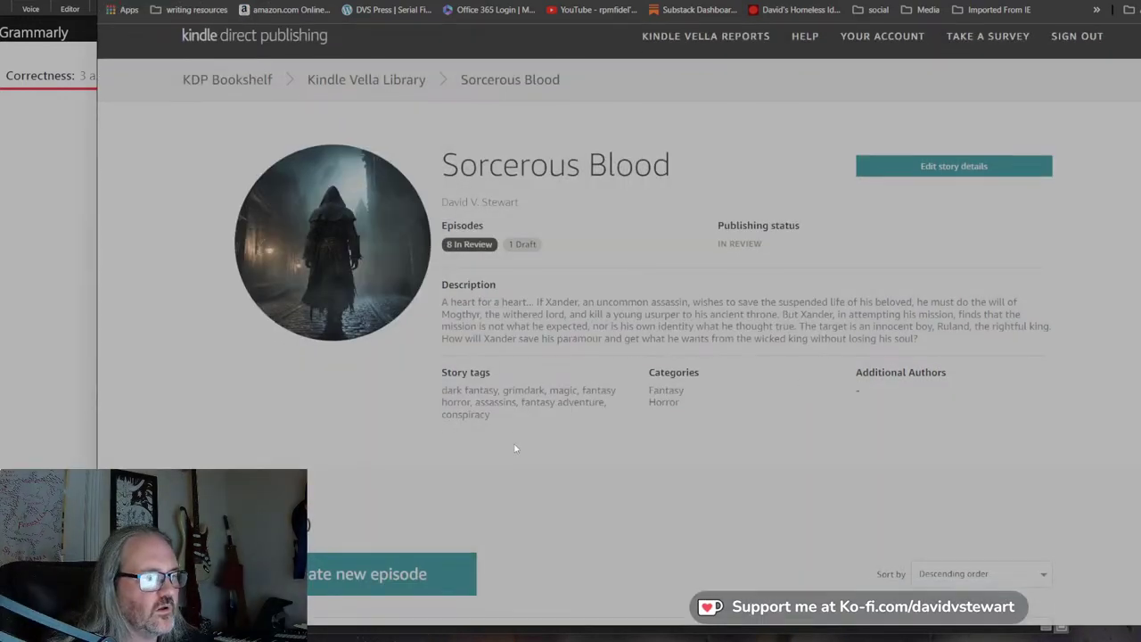
# Create another new episode of Sorcerous Blood, Episode 10, and place the cursor in its empty episode text.
pyautogui.scroll(-3, 515, 451)
pyautogui.click(402, 315)
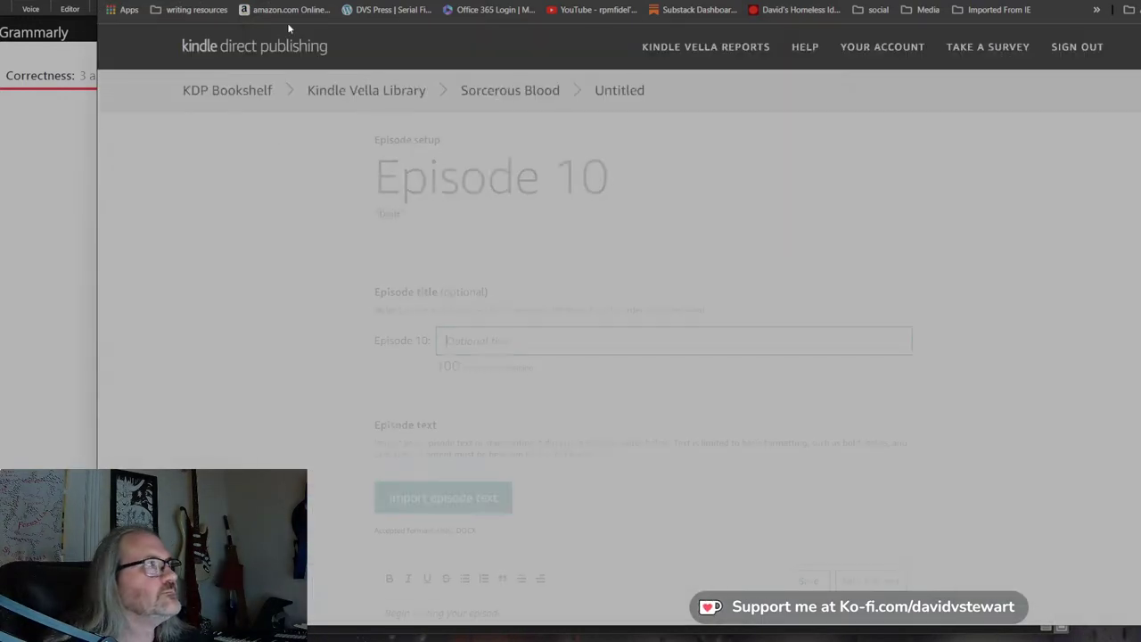
pyautogui.hotkey('alt', 'Tab')
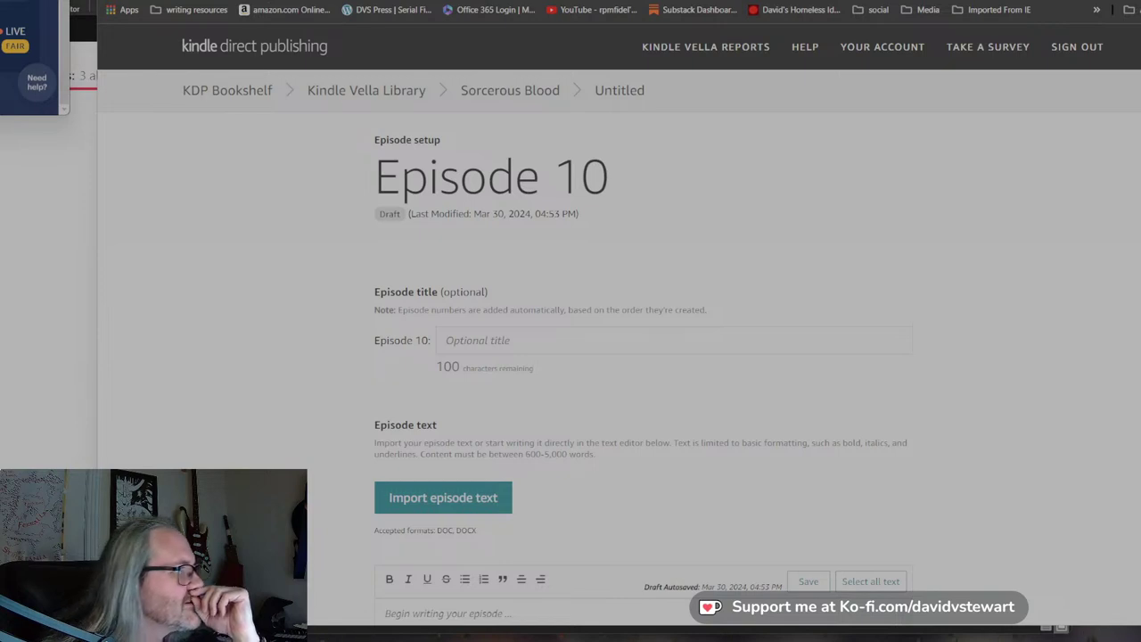
pyautogui.hotkey('alt', 'Tab')
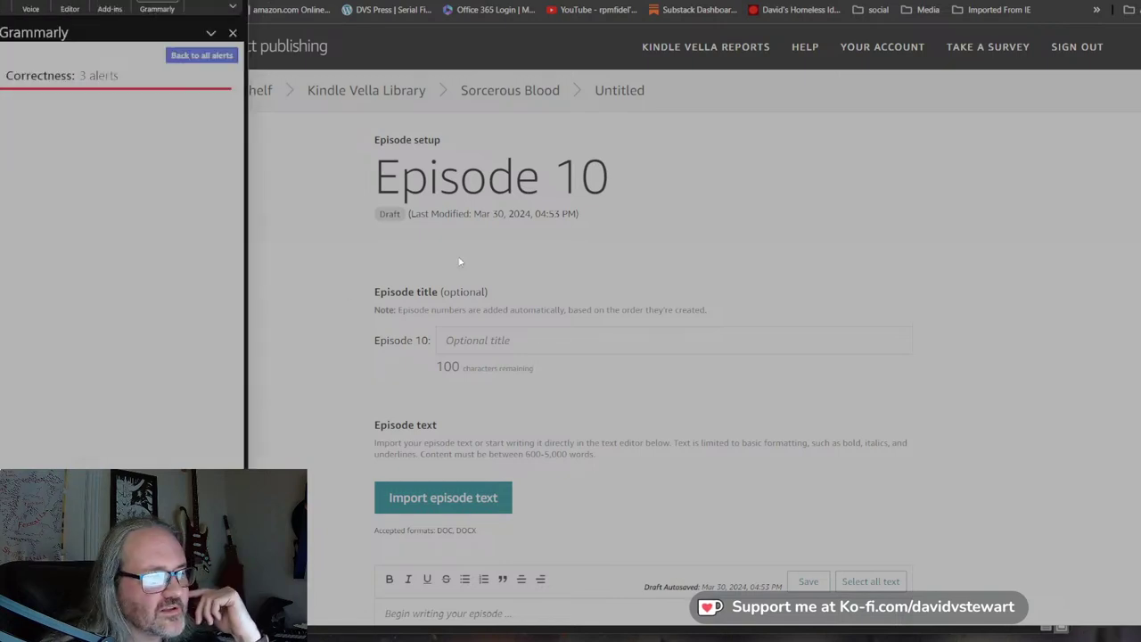
pyautogui.click(665, 418)
pyautogui.scroll(-3, 663, 419)
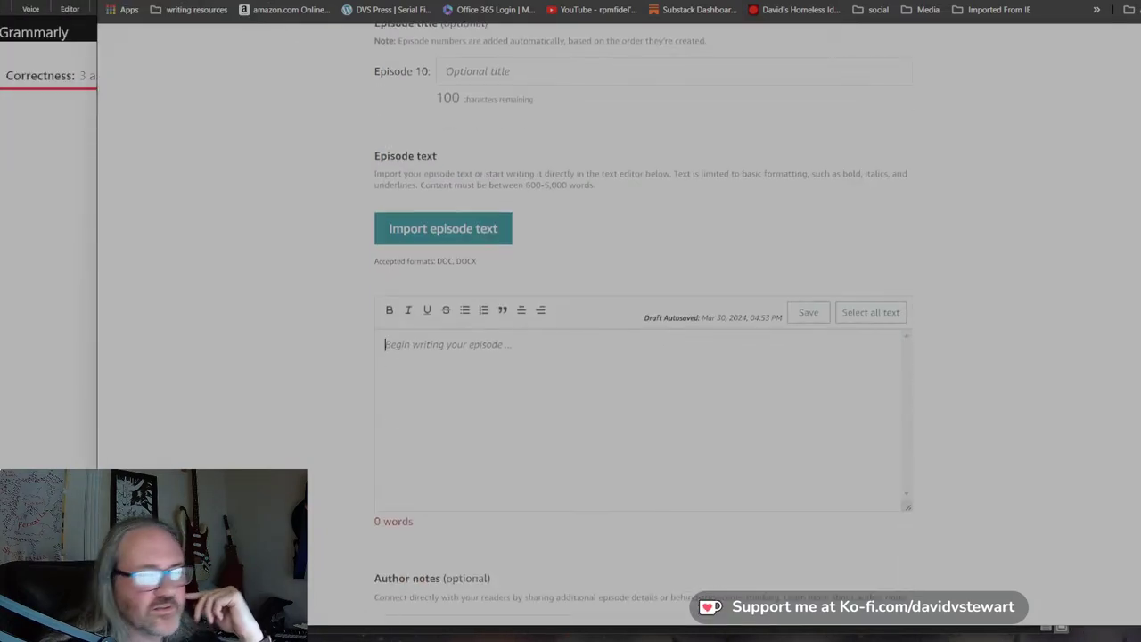
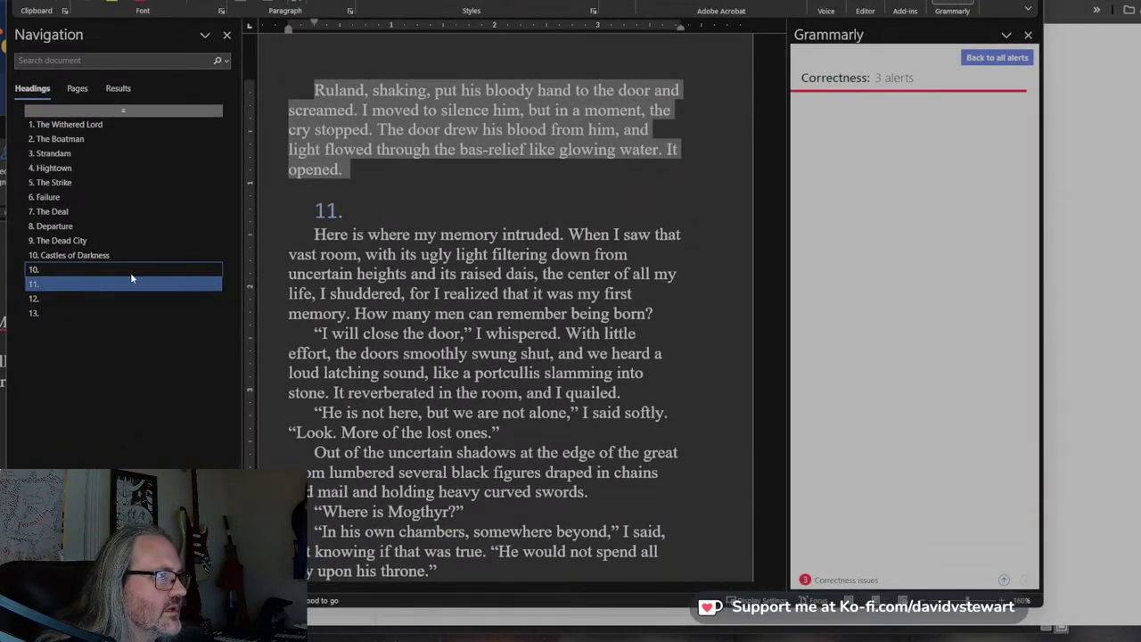
# Look through the Castles of Darkness chapter in the Word manuscript and the start of the untitled chapter after it to judge the title.
pyautogui.click(124, 255)
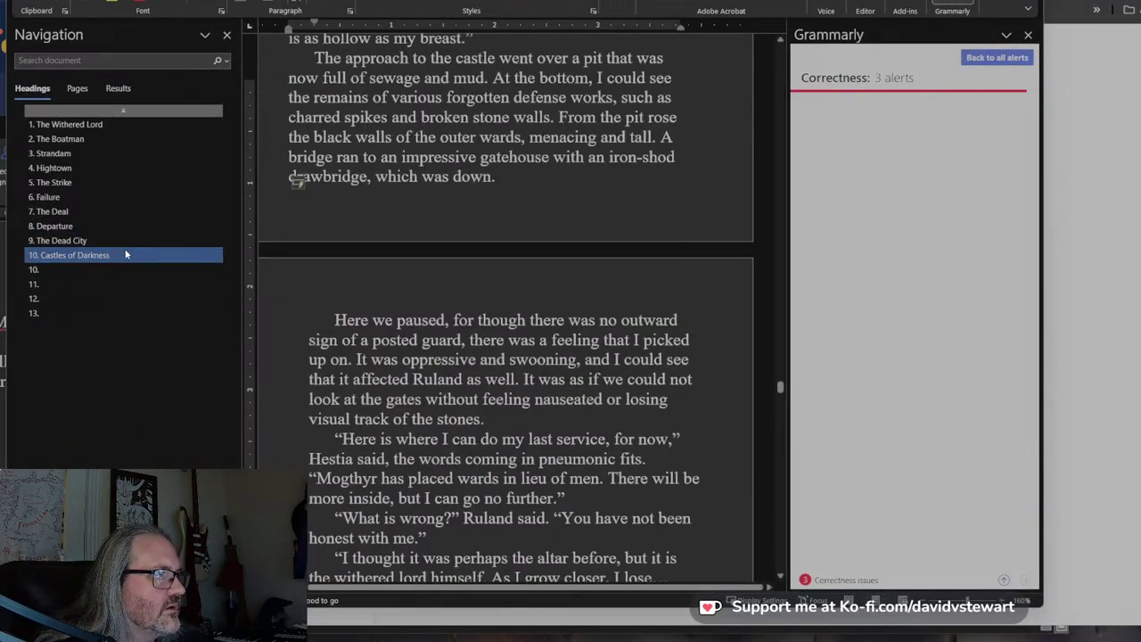
pyautogui.scroll(-10, 499, 379)
pyautogui.scroll(-10, 499, 379)
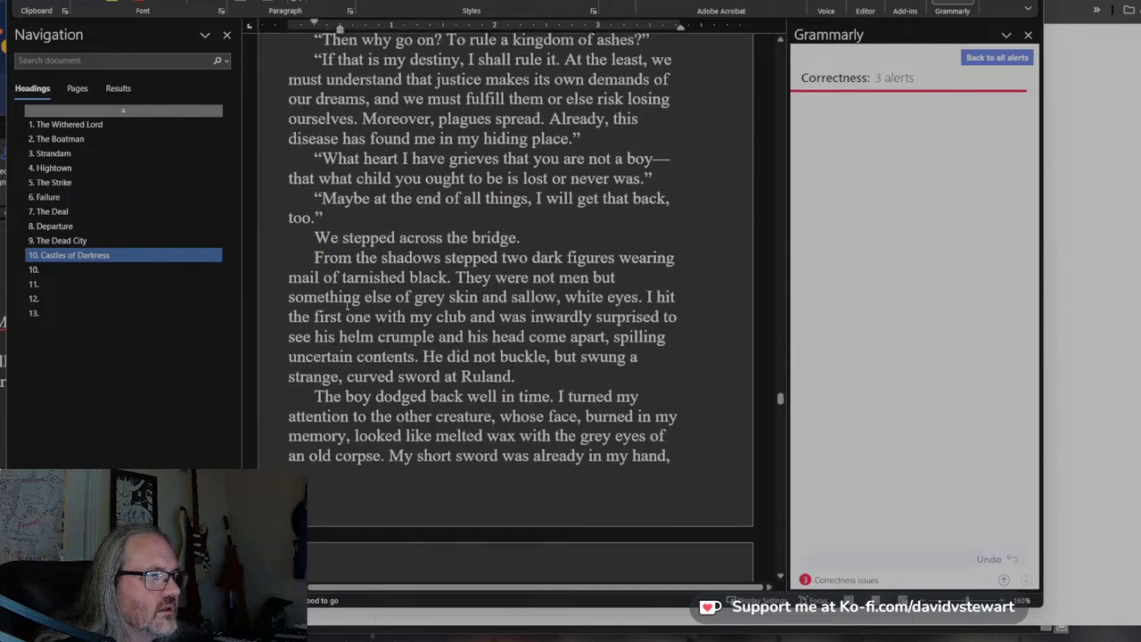
pyautogui.rightClick(108, 255)
pyautogui.click(189, 384)
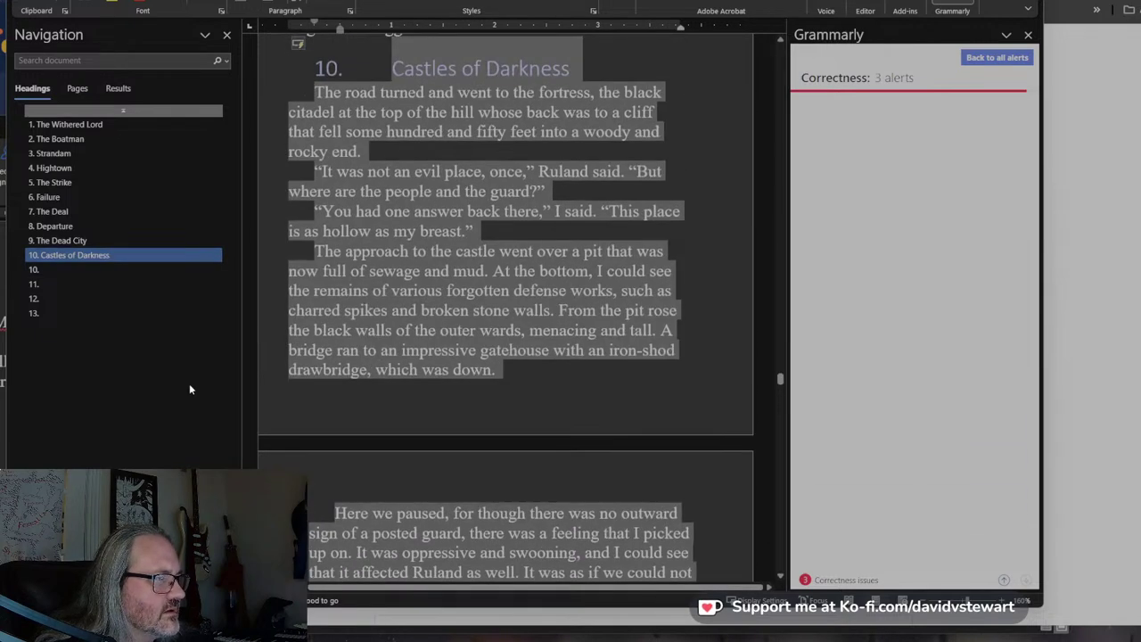
pyautogui.click(535, 171)
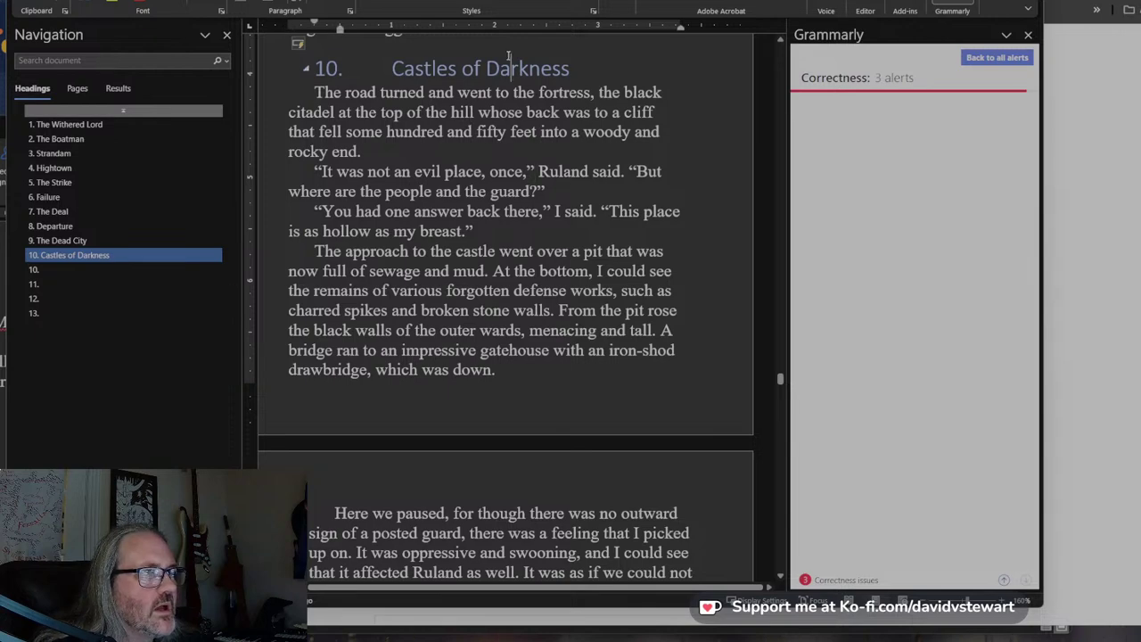
pyautogui.moveTo(570, 68); pyautogui.dragTo(392, 69)
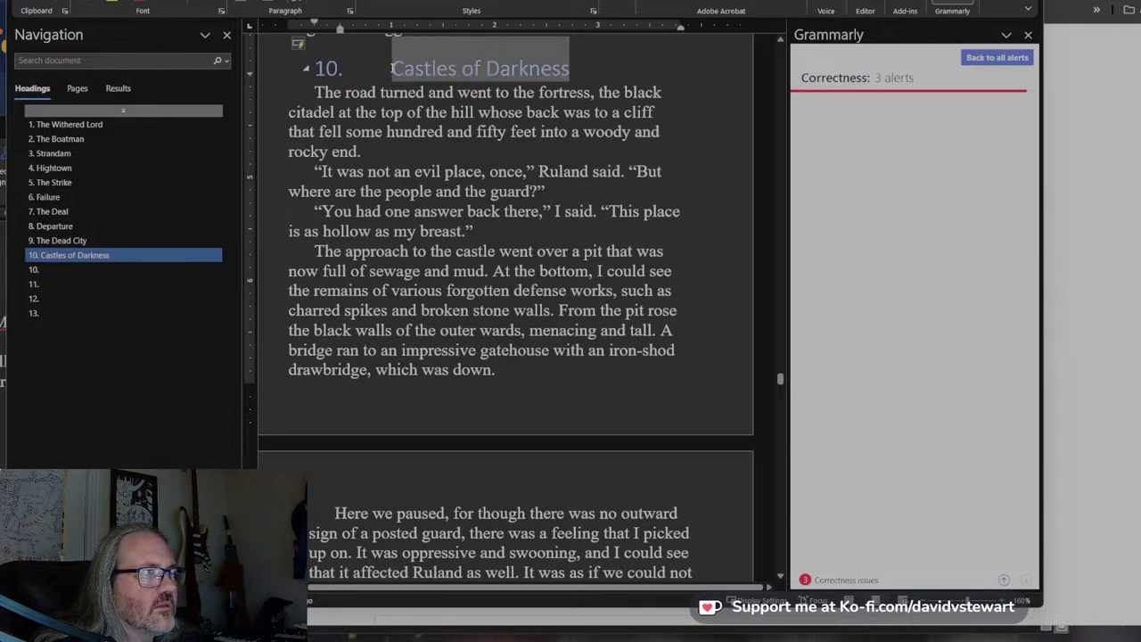
pyautogui.click(141, 270)
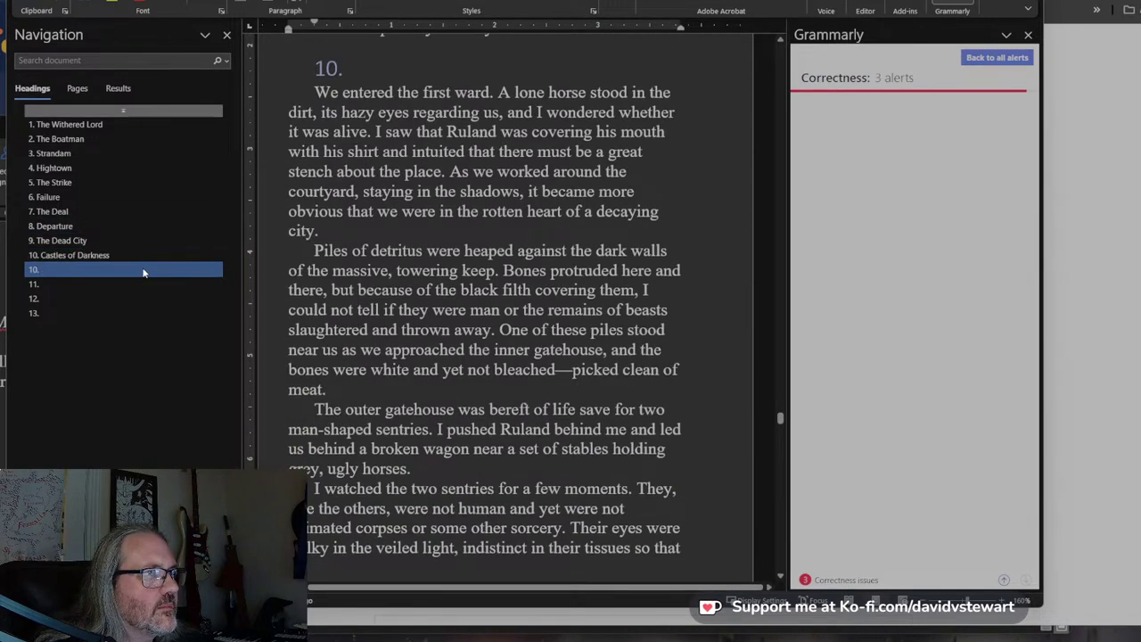
pyautogui.click(124, 253)
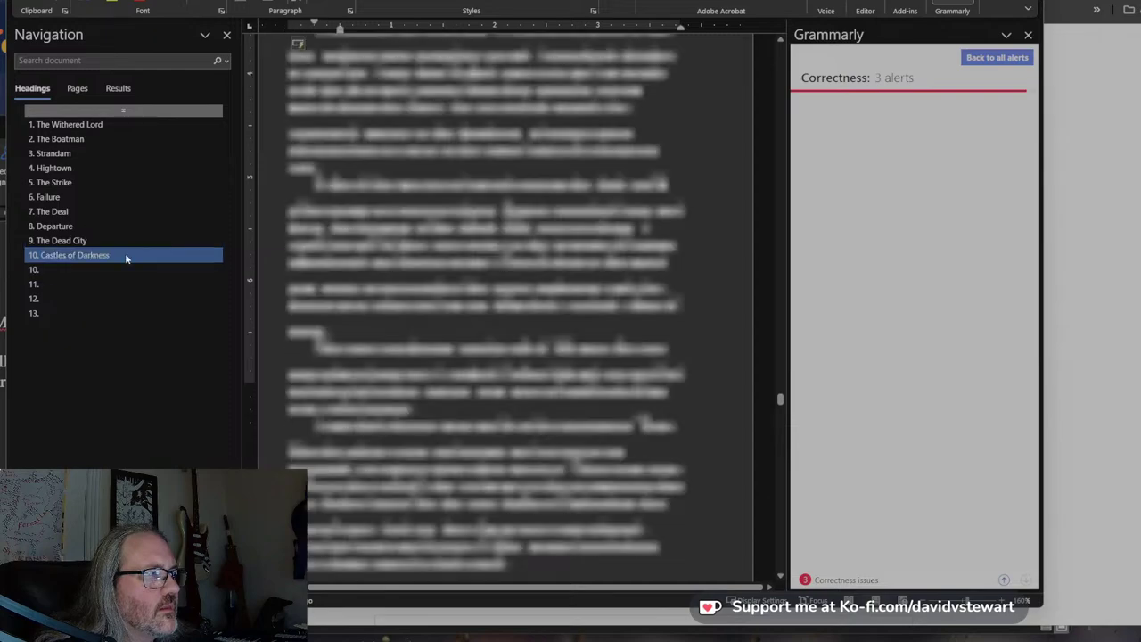
pyautogui.scroll(-15, 559, 278)
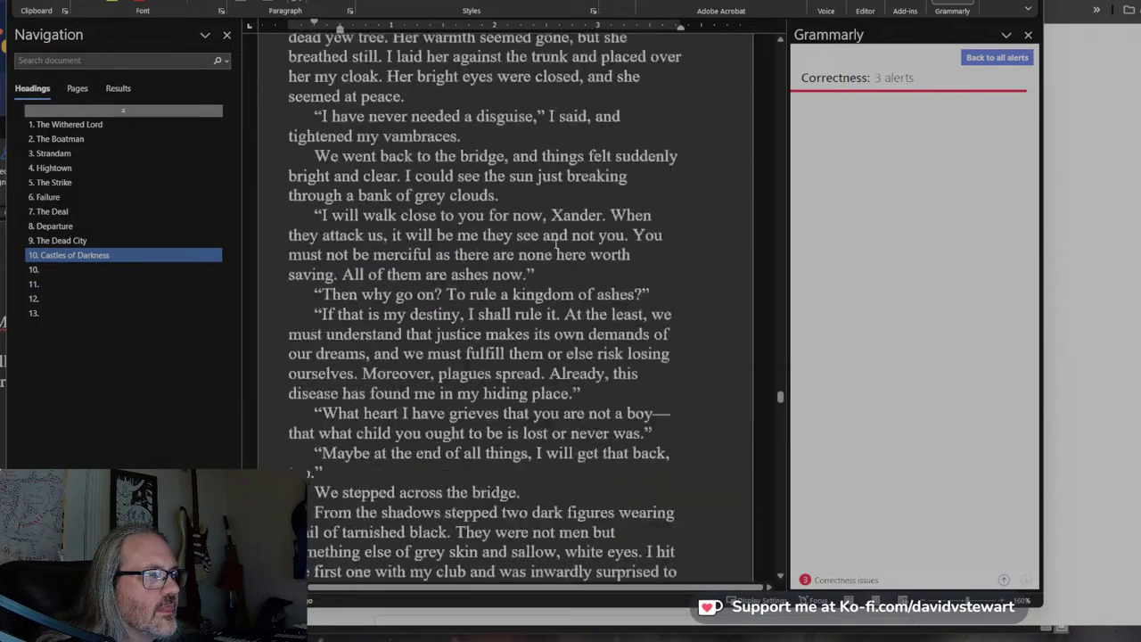
pyautogui.scroll(-10, 560, 278)
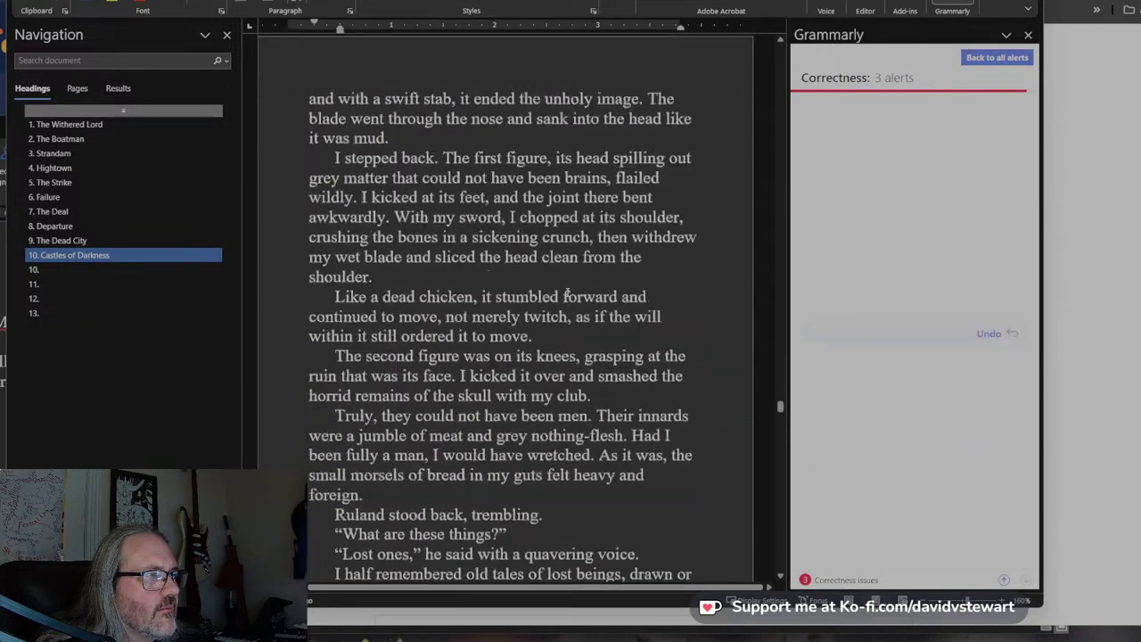
pyautogui.scroll(-3, 560, 300)
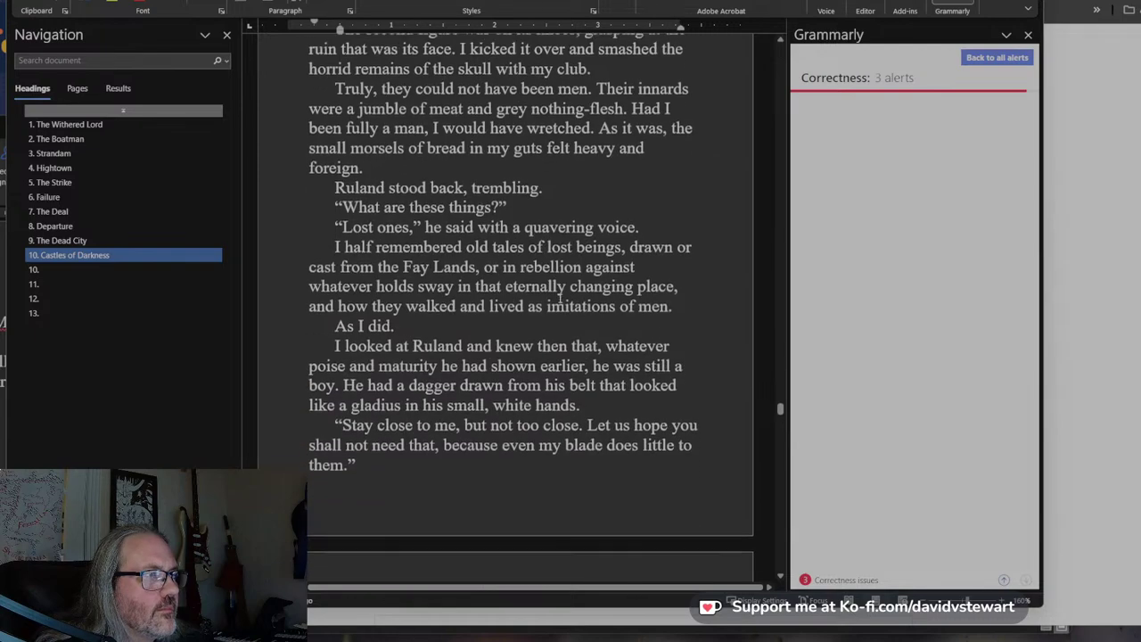
pyautogui.scroll(20, 494, 276)
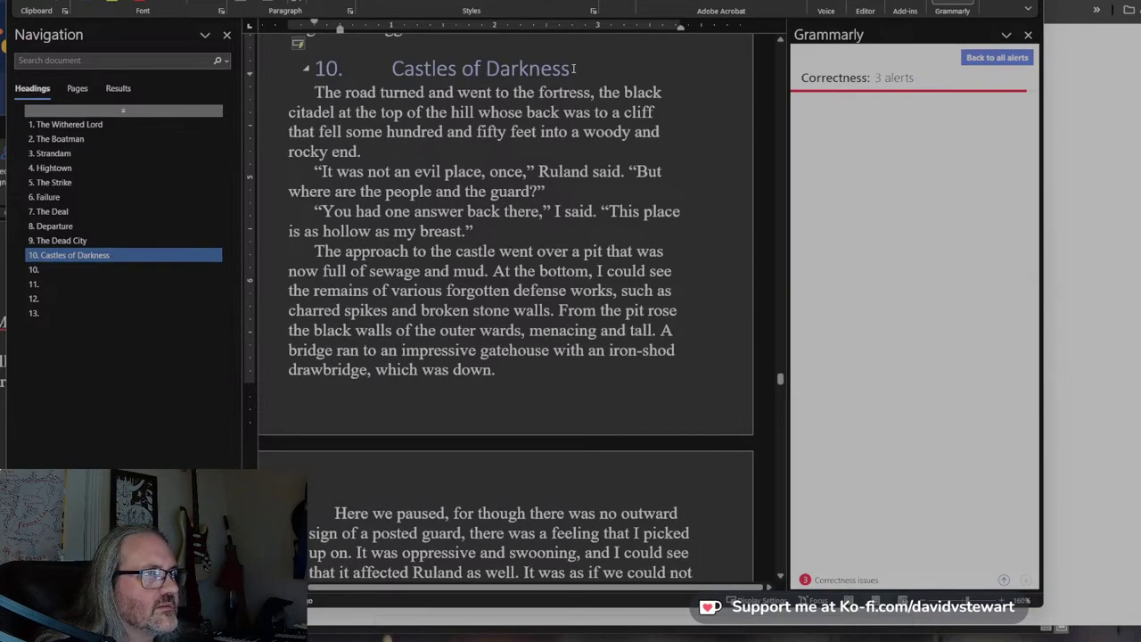
# Retitle the Castles of Darkness chapter heading in the manuscript as "Lost Ones".
pyautogui.moveTo(575, 69); pyautogui.dragTo(390, 73)
pyautogui.write('Los')
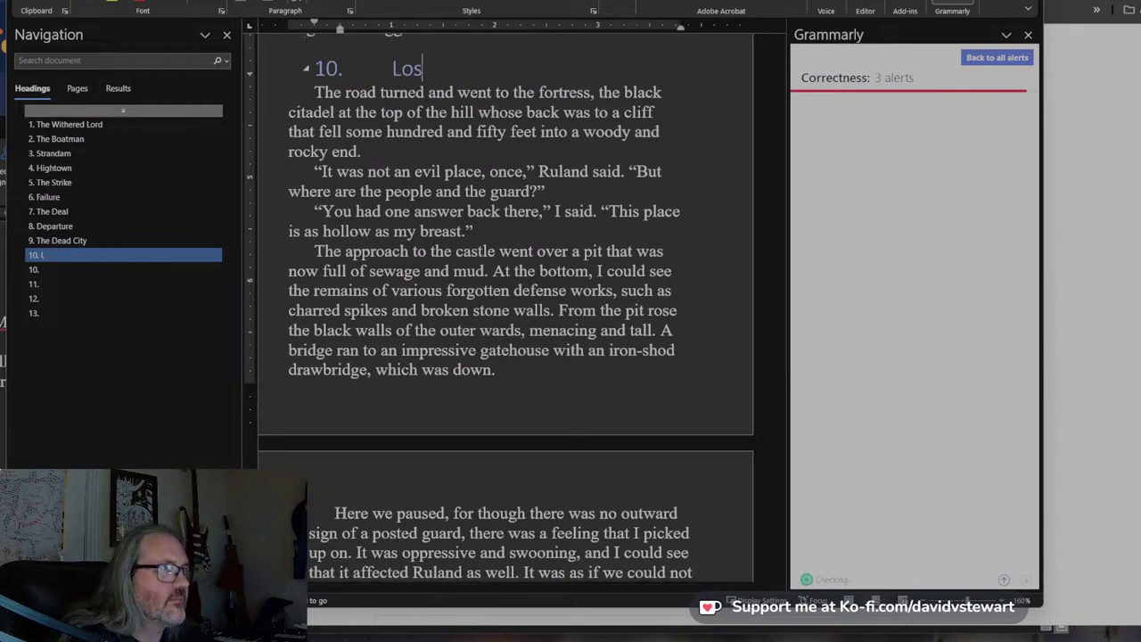
pyautogui.write('t ')
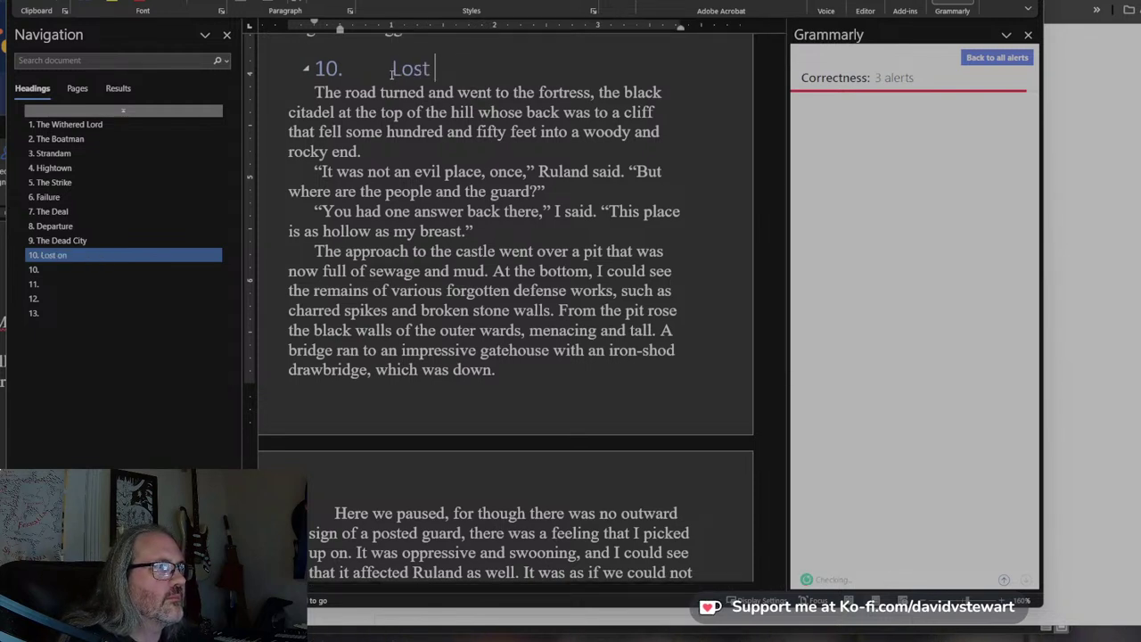
pyautogui.write('onOnes')
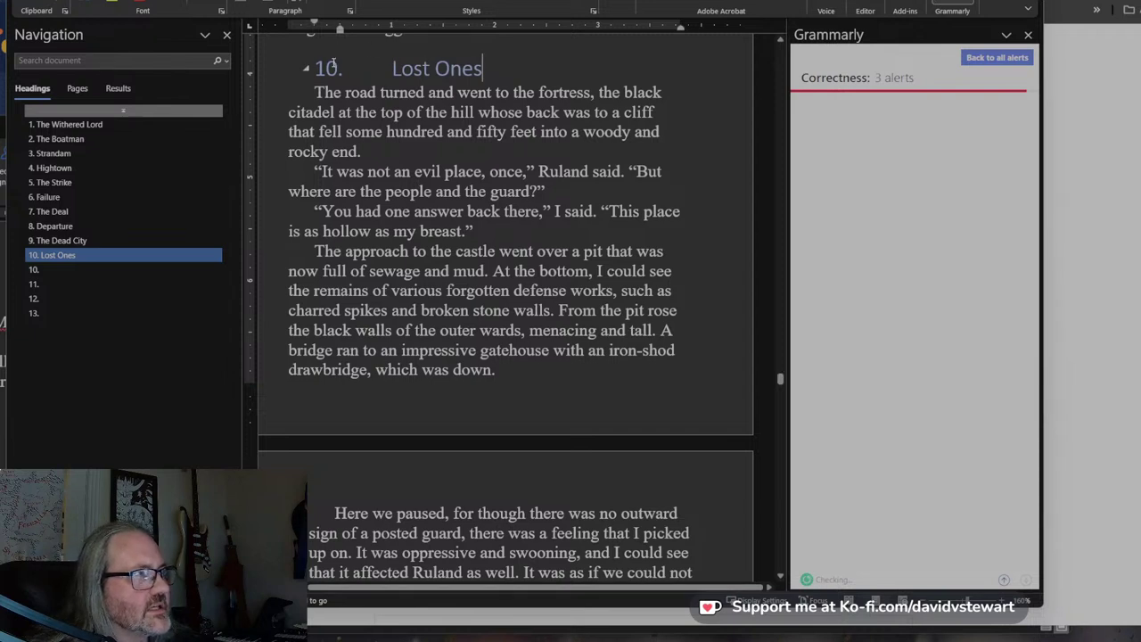
# Reduce the indent of the Lost Ones heading slightly to close the gap between its number and title.
pyautogui.click(331, 68)
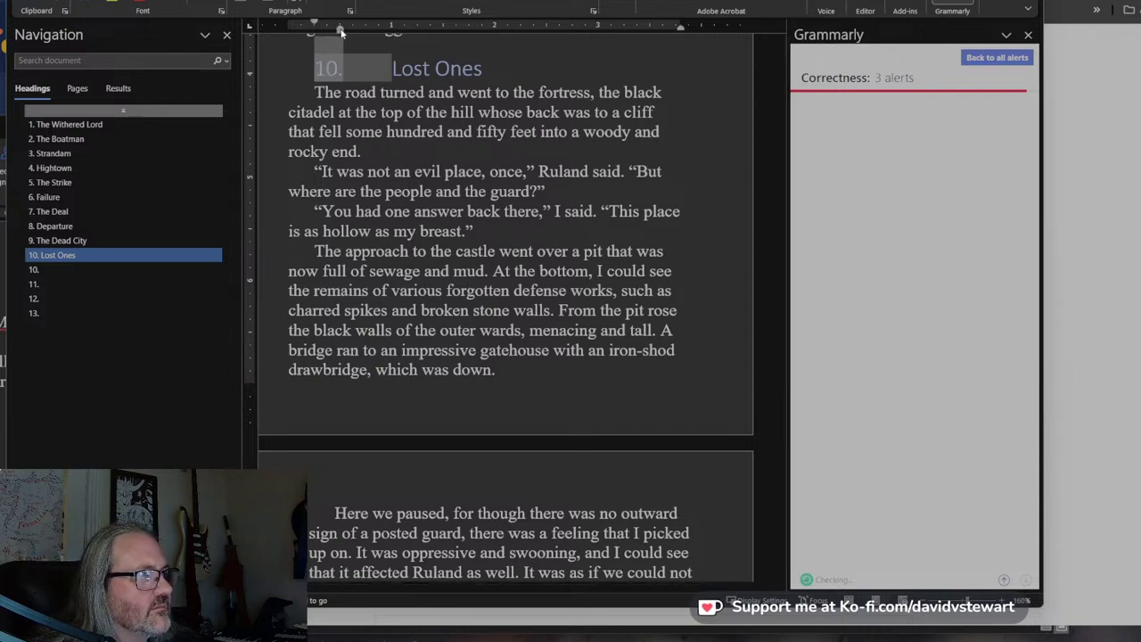
pyautogui.moveTo(340, 30); pyautogui.dragTo(331, 27)
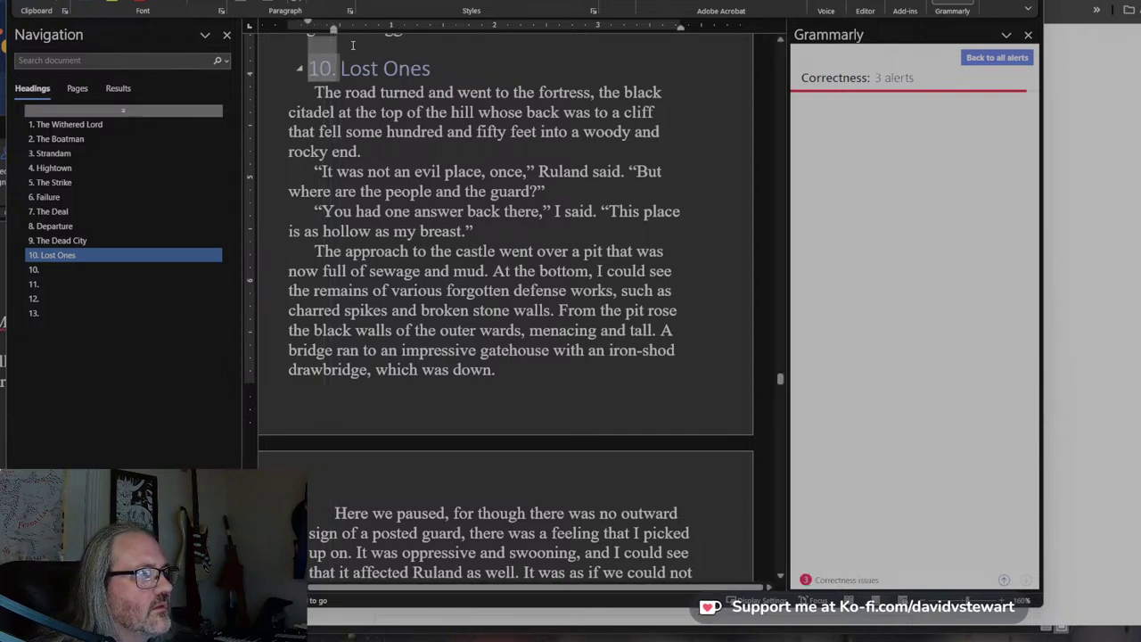
pyautogui.click(428, 111)
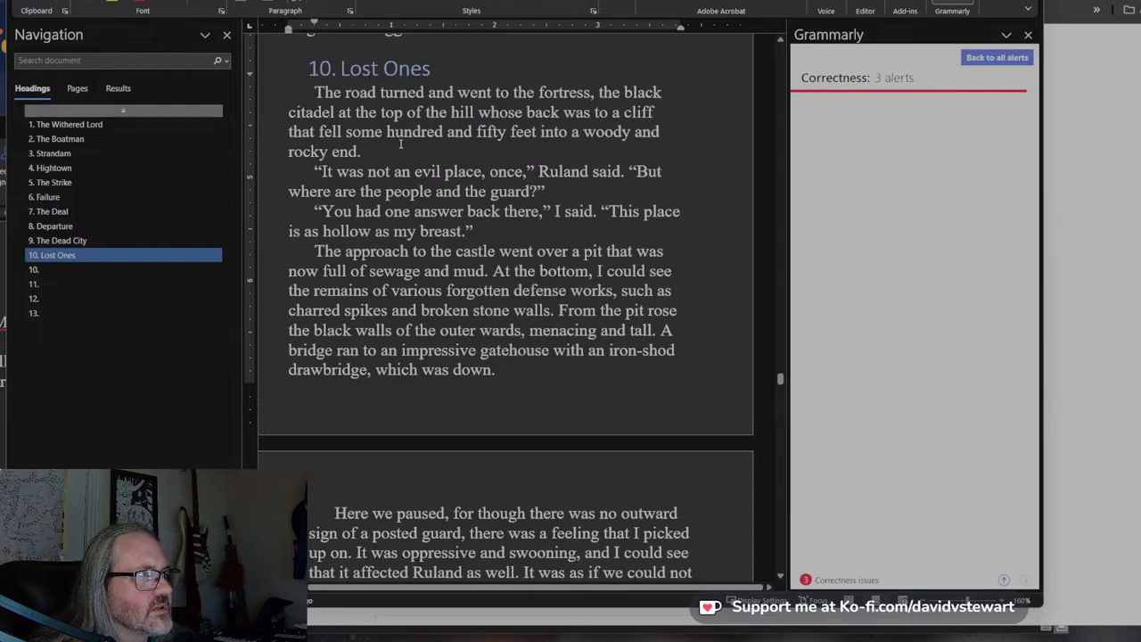
# Select the Lost Ones chapter's body text, from "The road turned" through "I will hope for you and your work instead.".
pyautogui.click(371, 68)
pyautogui.moveTo(320, 92); pyautogui.dragTo(543, 469)
pyautogui.scroll(-10, 543, 470)
pyautogui.scroll(-20, 508, 379)
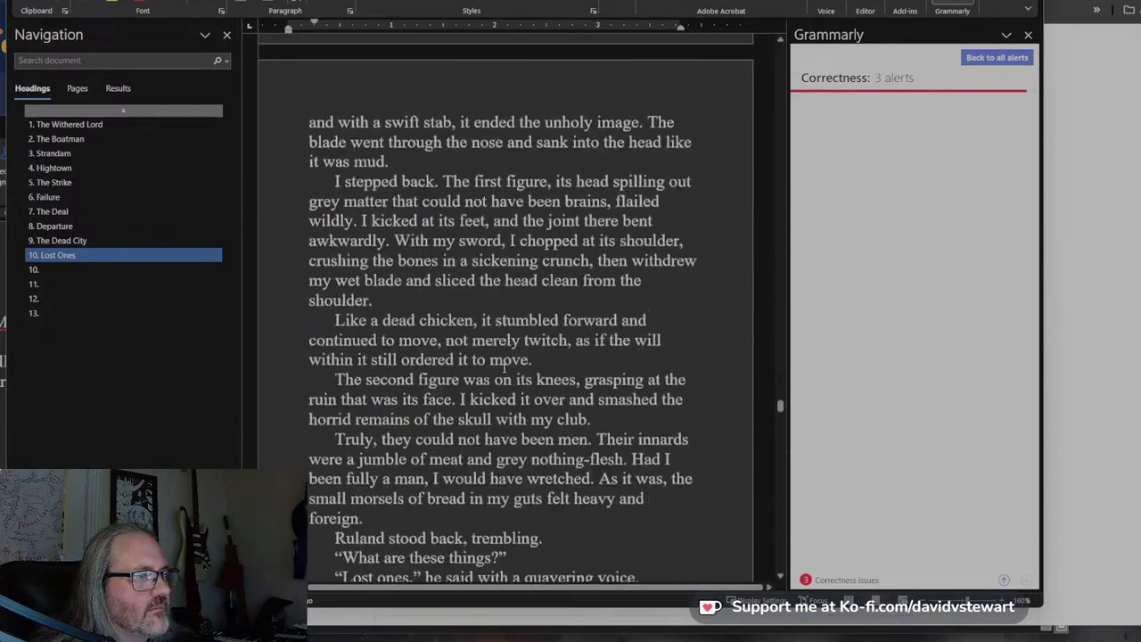
pyautogui.keyDown('shift'); pyautogui.click(624, 219); pyautogui.keyUp('shift')
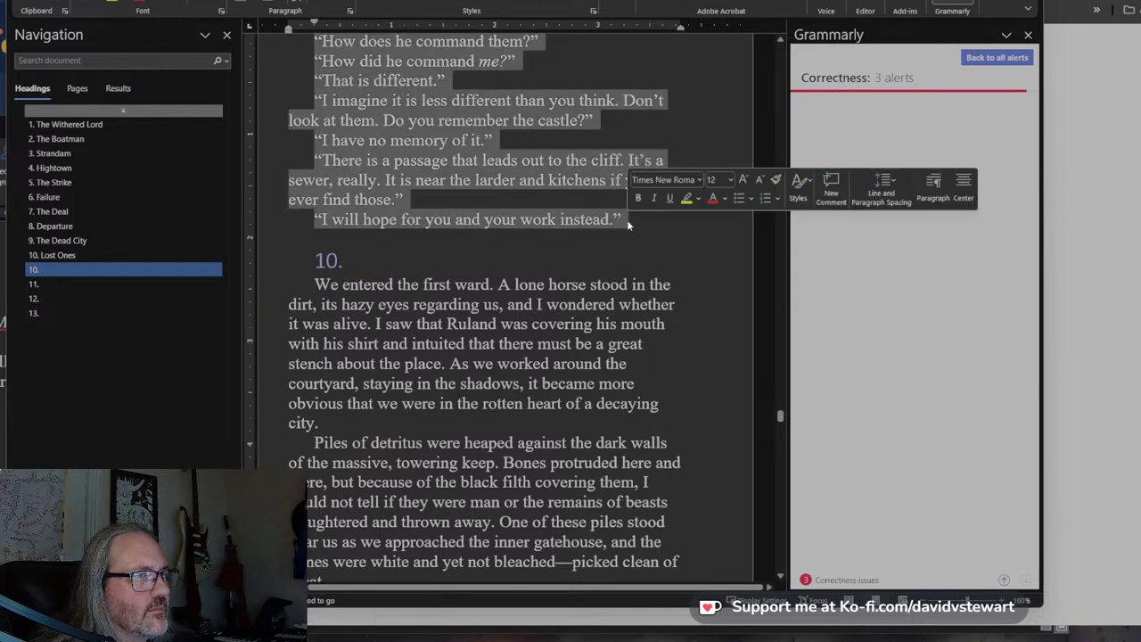
# Pass the copied Lost Ones chapter text through the untitled Google Docs document and paste it into Episode 10's text in Kindle Vella.
pyautogui.hotkey('alt', 'Tab')
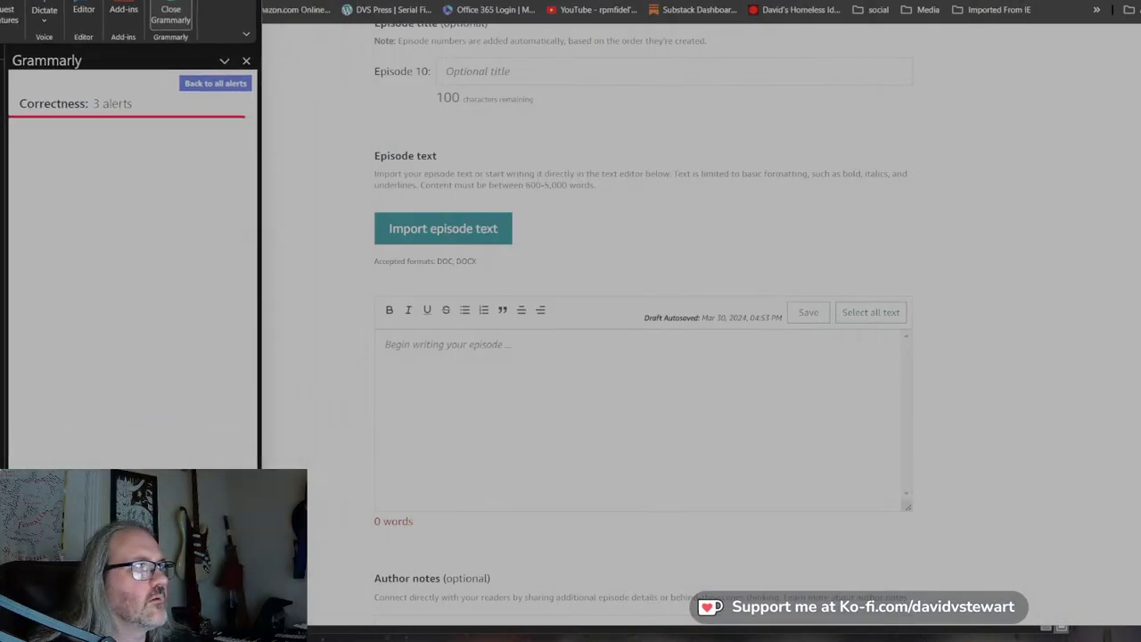
pyautogui.hotkey('ctrl', 'Tab')
pyautogui.hotkey('ctrl', 'v')
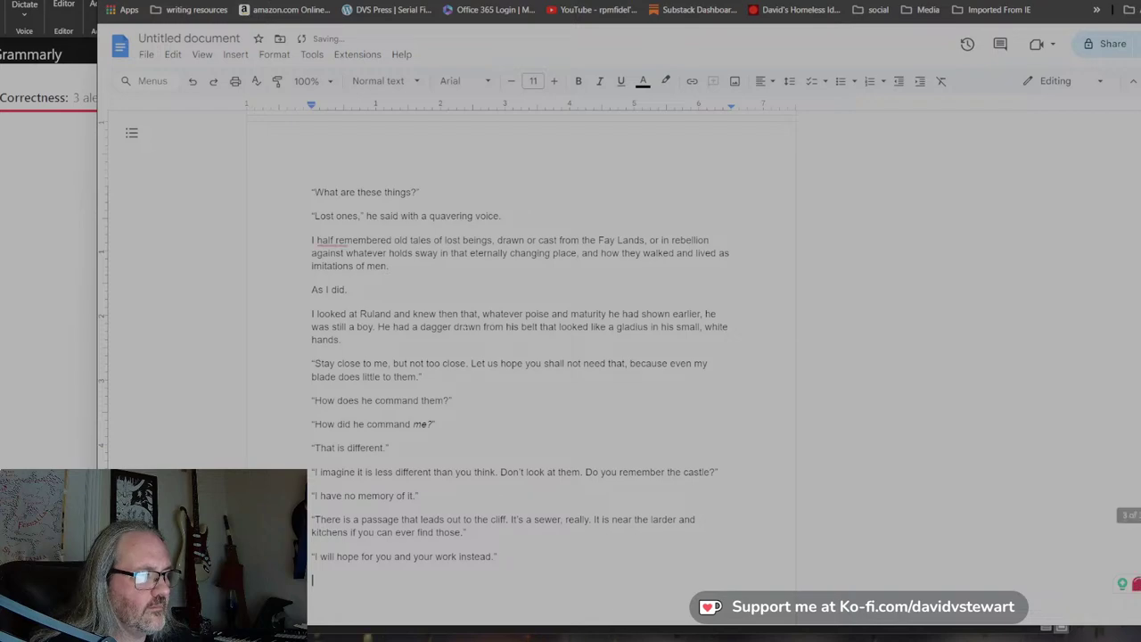
pyautogui.scroll(15, 521, 356)
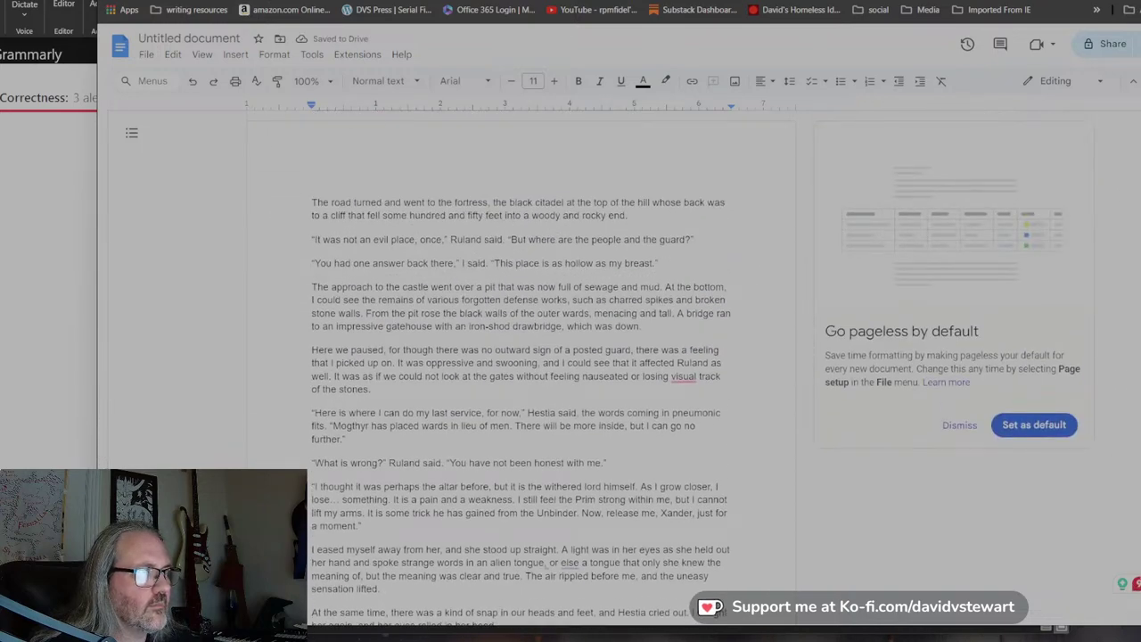
pyautogui.hotkey('ctrl', 'a')
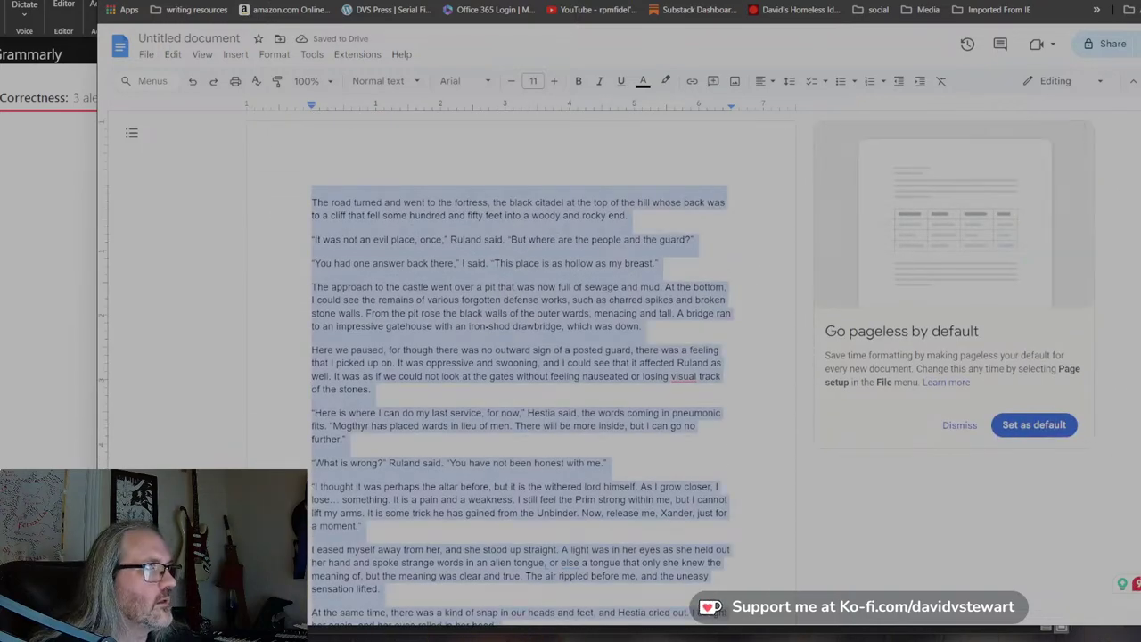
pyautogui.hotkey('ctrl', 'Tab')
pyautogui.hotkey('ctrl', 'v')
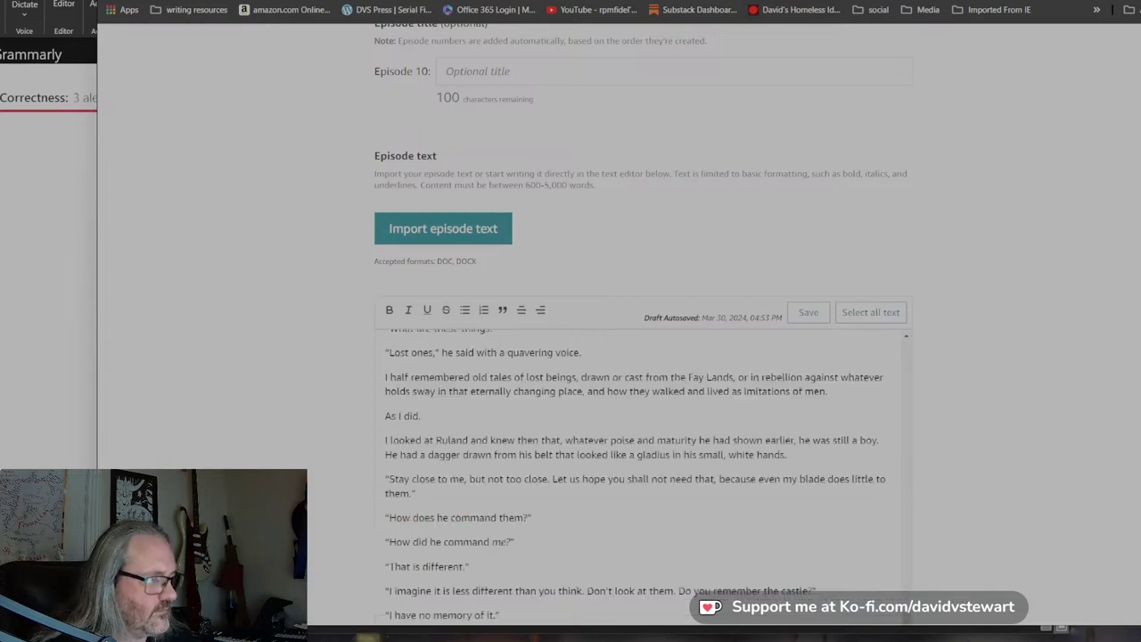
# Title Episode 10 "Lost Ones".
pyautogui.scroll(3, 512, 271)
pyautogui.click(513, 341)
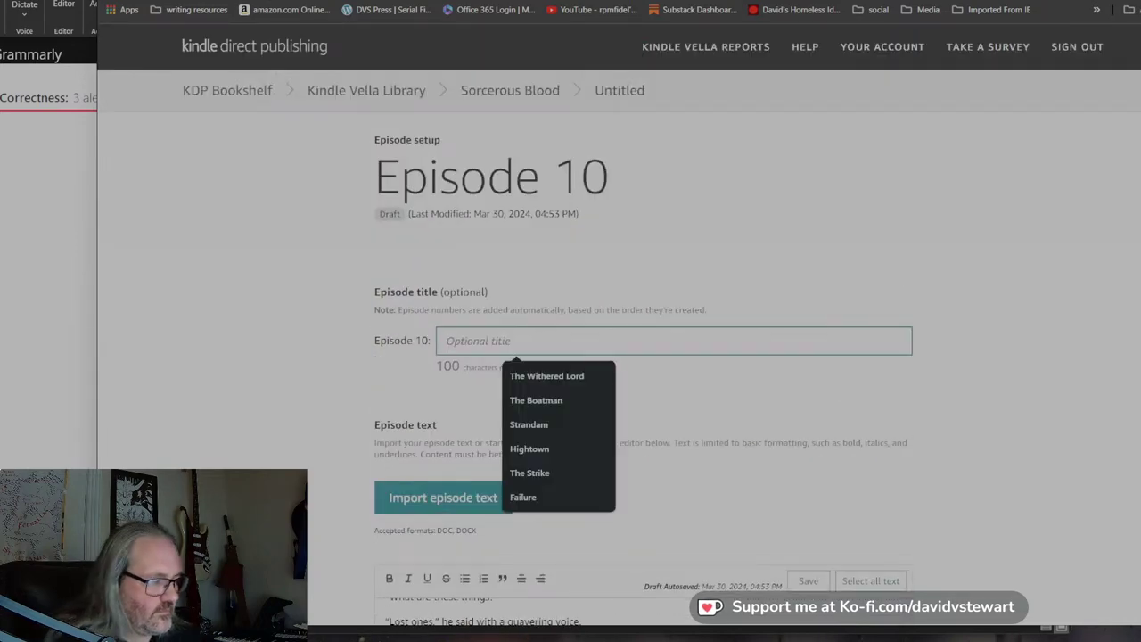
pyautogui.write('Lost Ones')
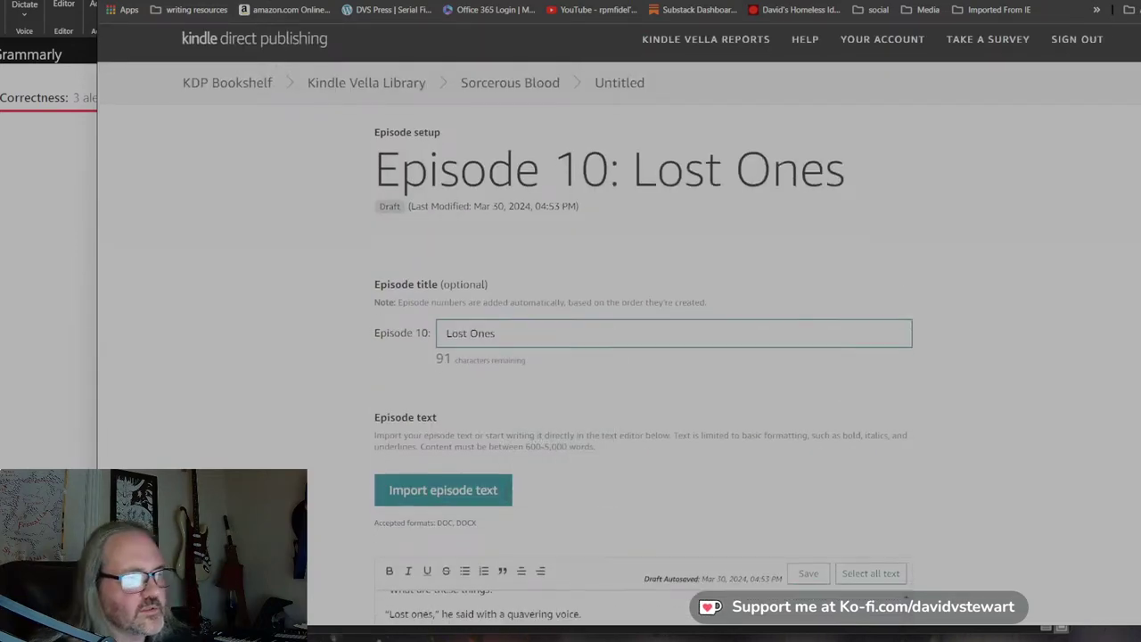
# Delete the empty lines after "I will hope for you and your work instead." at the end of Episode 10's text.
pyautogui.scroll(-5, 570, 356)
pyautogui.click(582, 523)
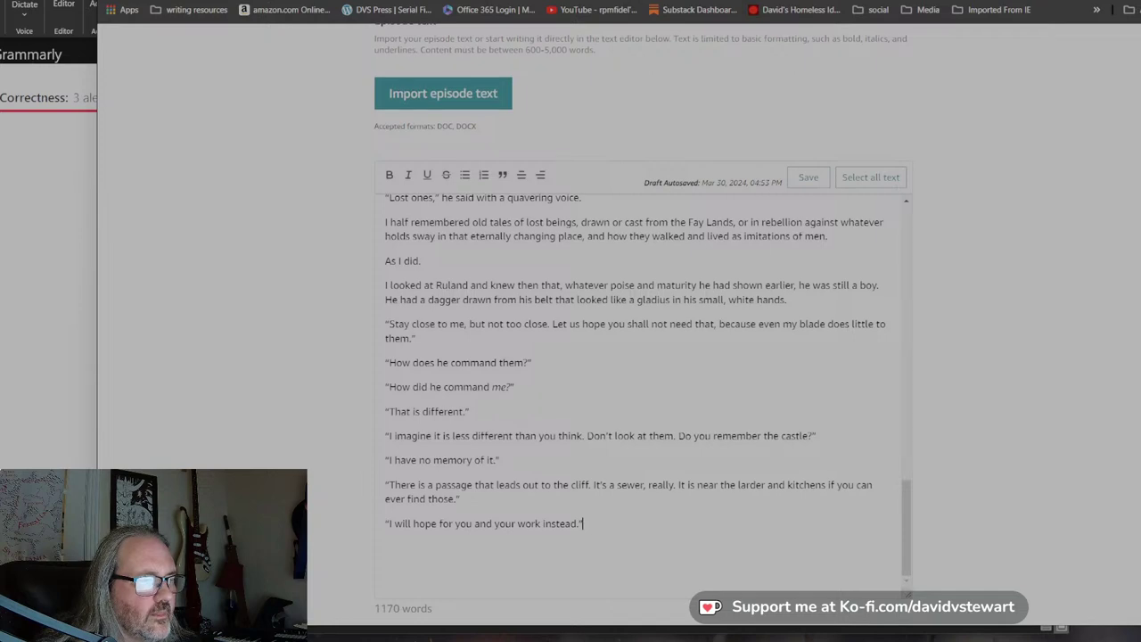
pyautogui.click(385, 546)
pyautogui.press('BackSpace')
pyautogui.scroll(-1, 611, 553)
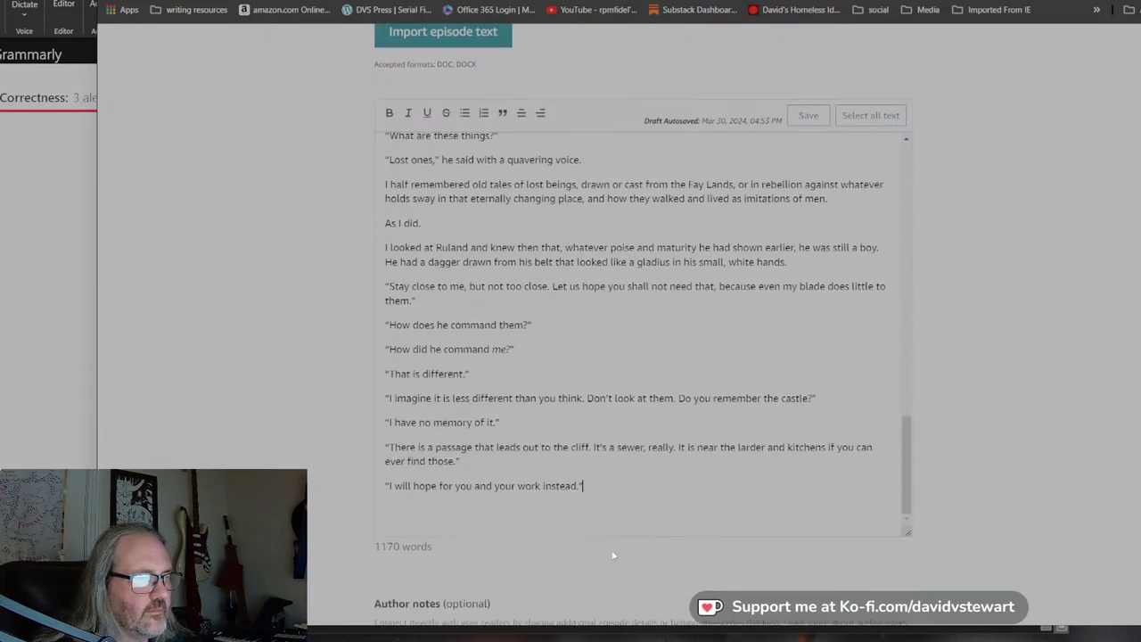
pyautogui.click(385, 504)
pyautogui.press('BackSpace')
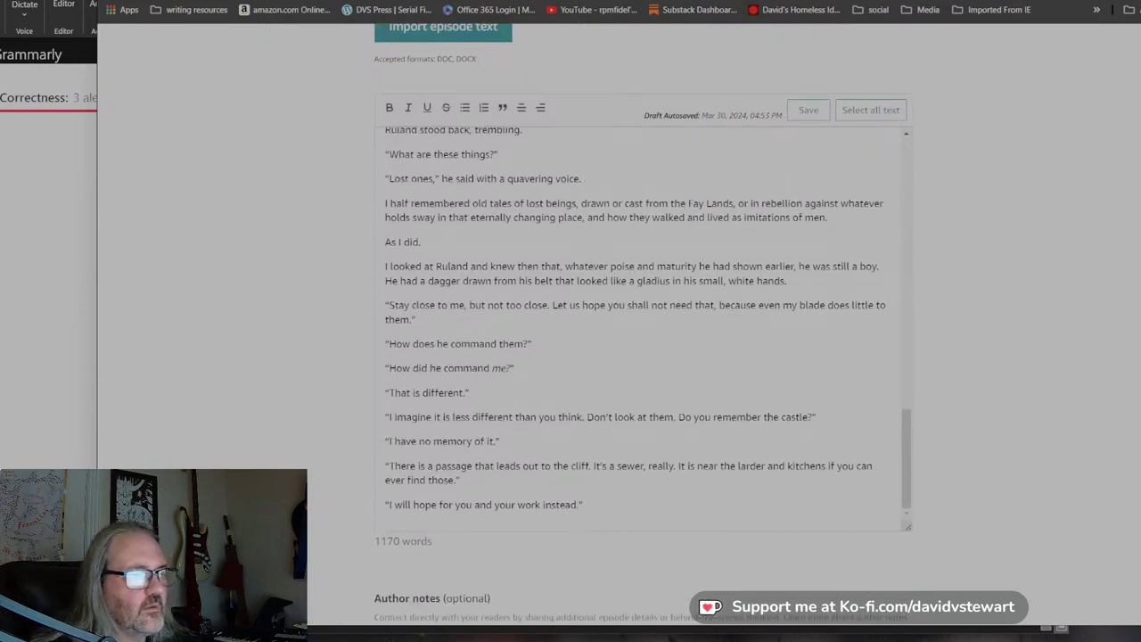
# Declare that no AI tools were used for Episode 10's text and schedule its release for 04/15/2024.
pyautogui.scroll(-15, 686, 349)
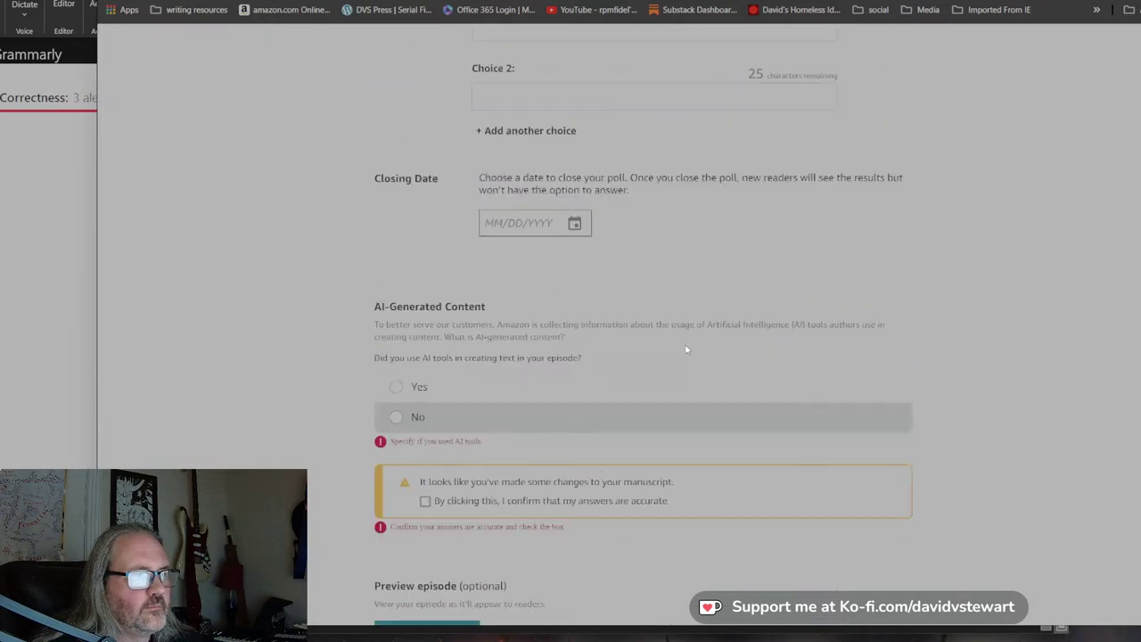
pyautogui.click(396, 353)
pyautogui.scroll(-5, 491, 343)
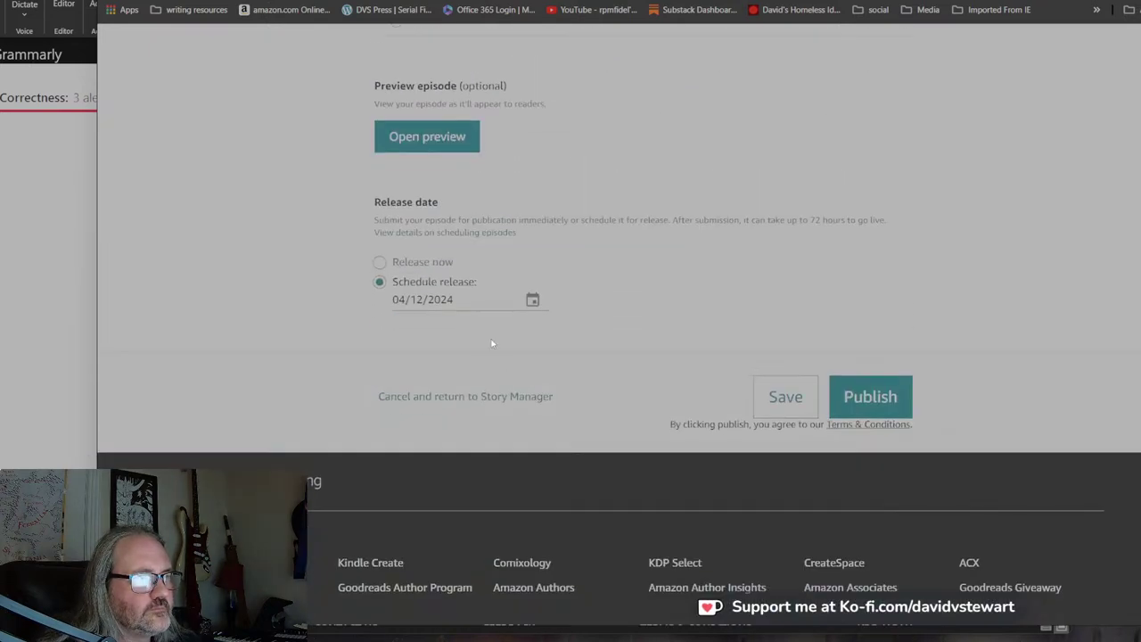
pyautogui.click(533, 300)
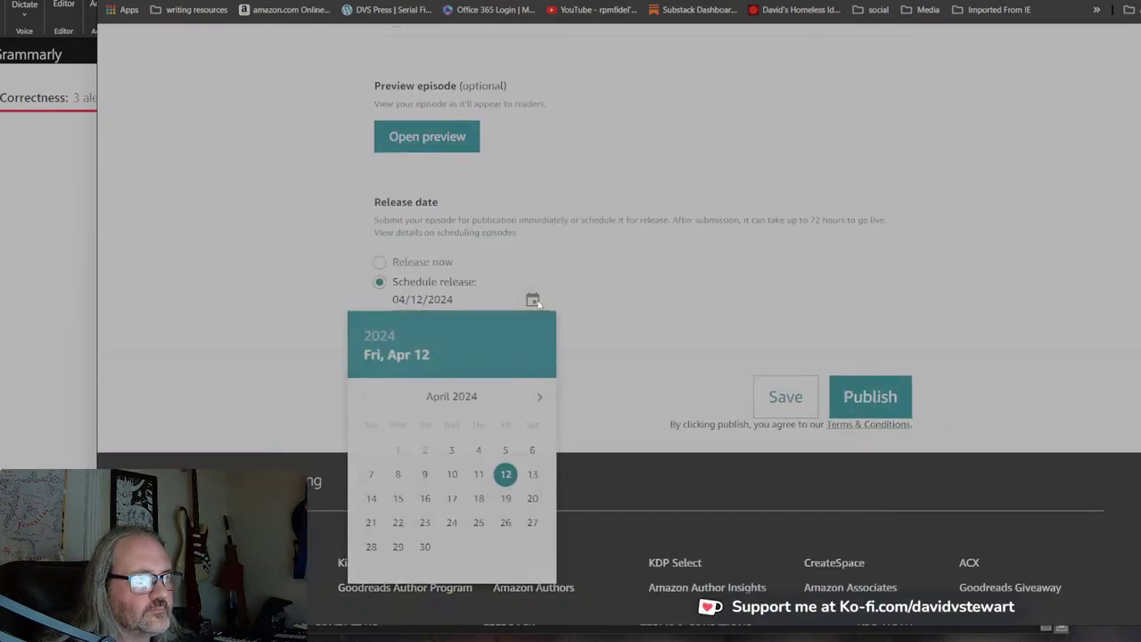
pyautogui.click(398, 498)
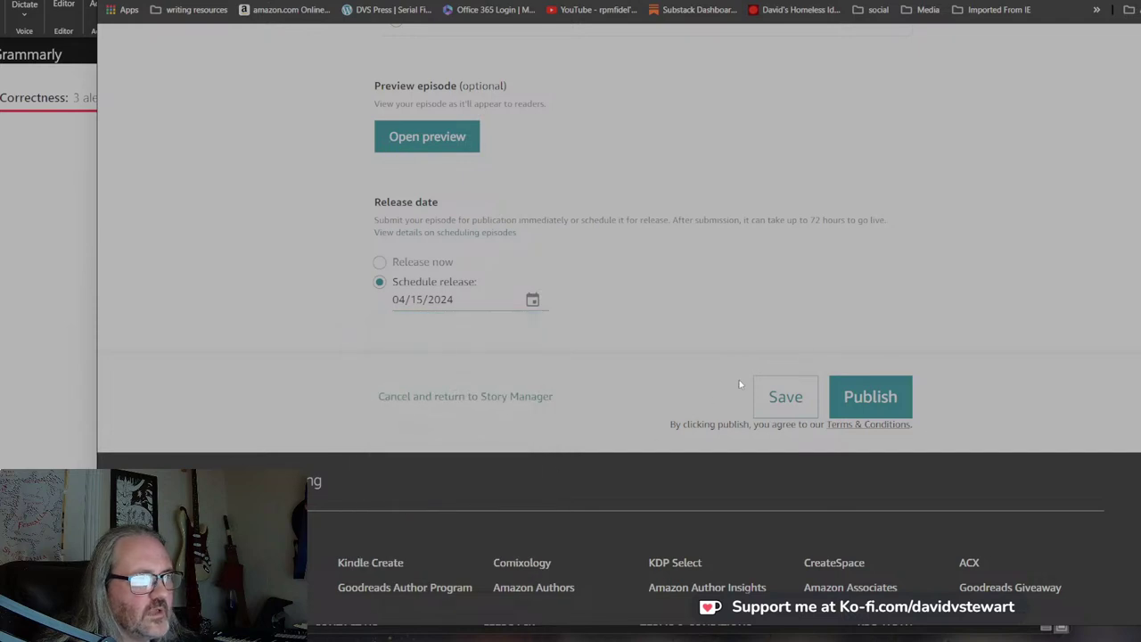
# Submit the Lost Ones episode for publishing, confirm the submission and close the notice.
pyautogui.click(904, 385)
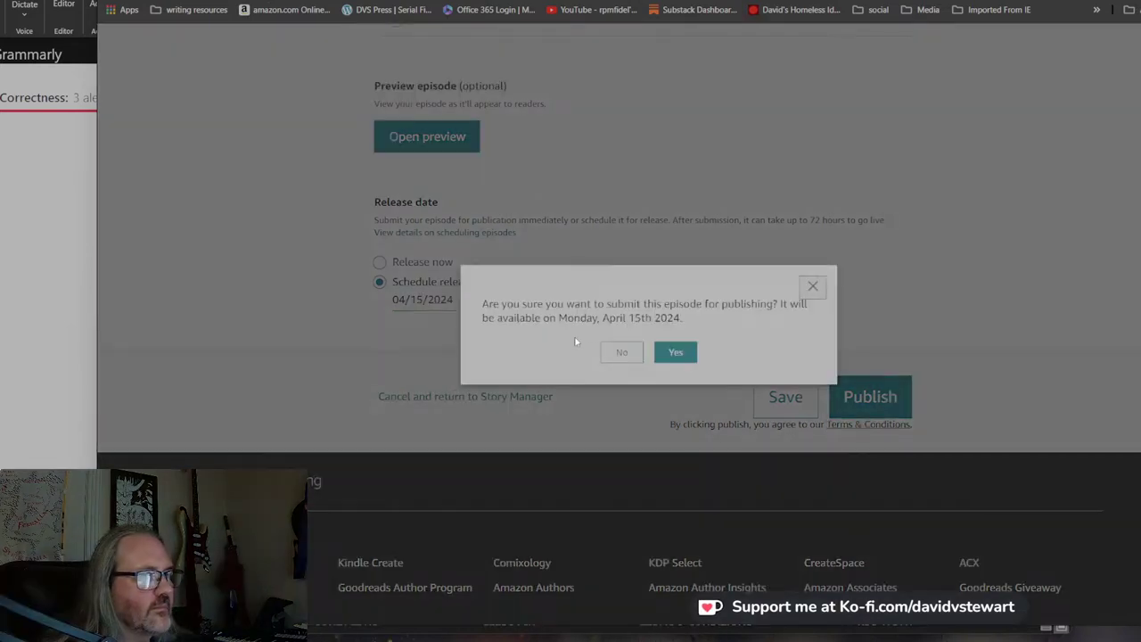
pyautogui.click(675, 353)
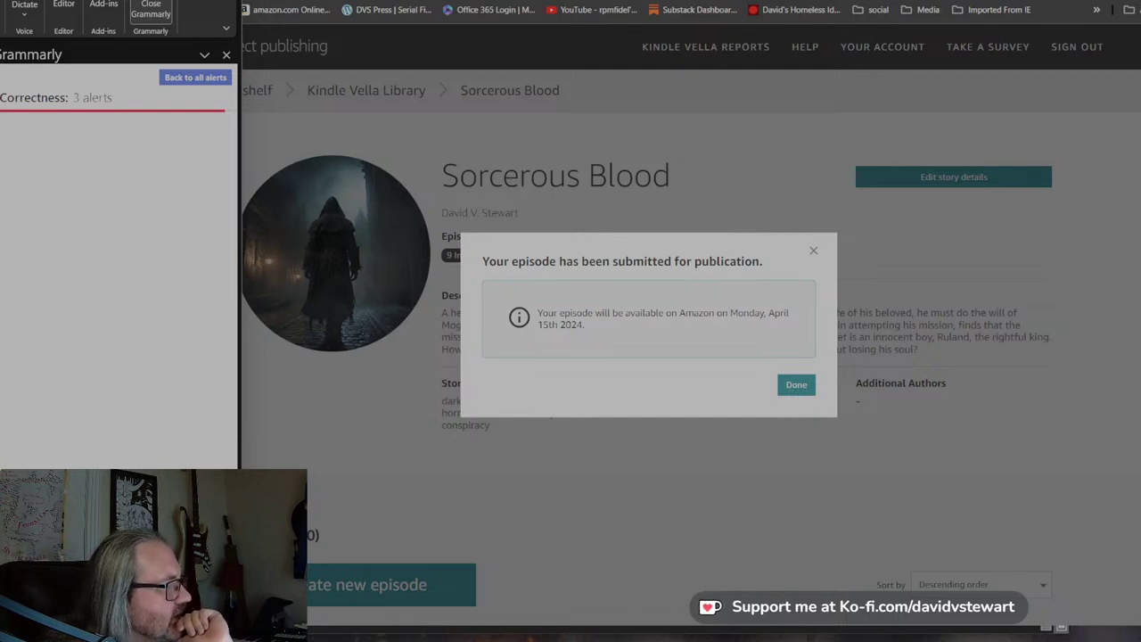
pyautogui.click(796, 384)
# Create a new Sorcerous Blood episode and switch to the Word manuscript to consult the chapter after Lost Ones.
pyautogui.scroll(-3, 529, 433)
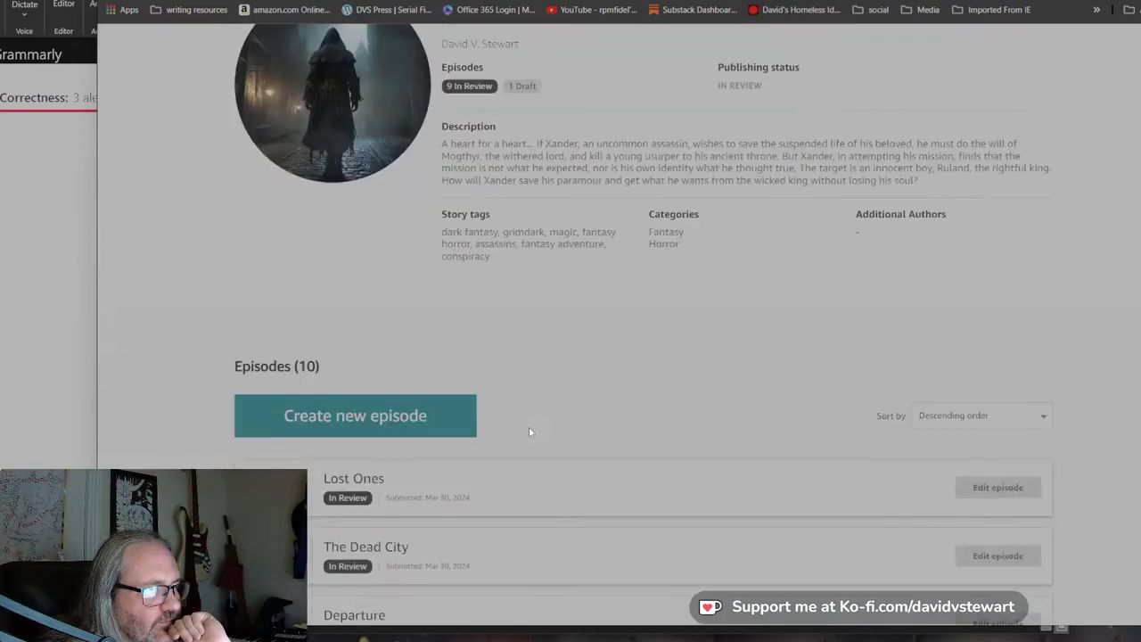
pyautogui.click(410, 318)
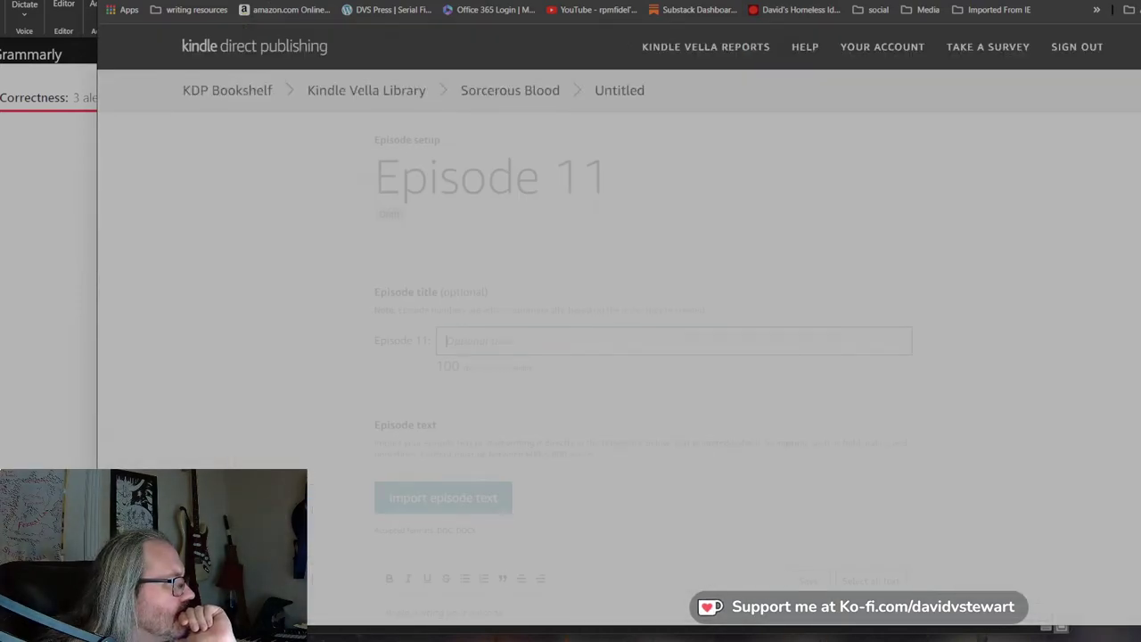
pyautogui.hotkey('alt', 'Tab')
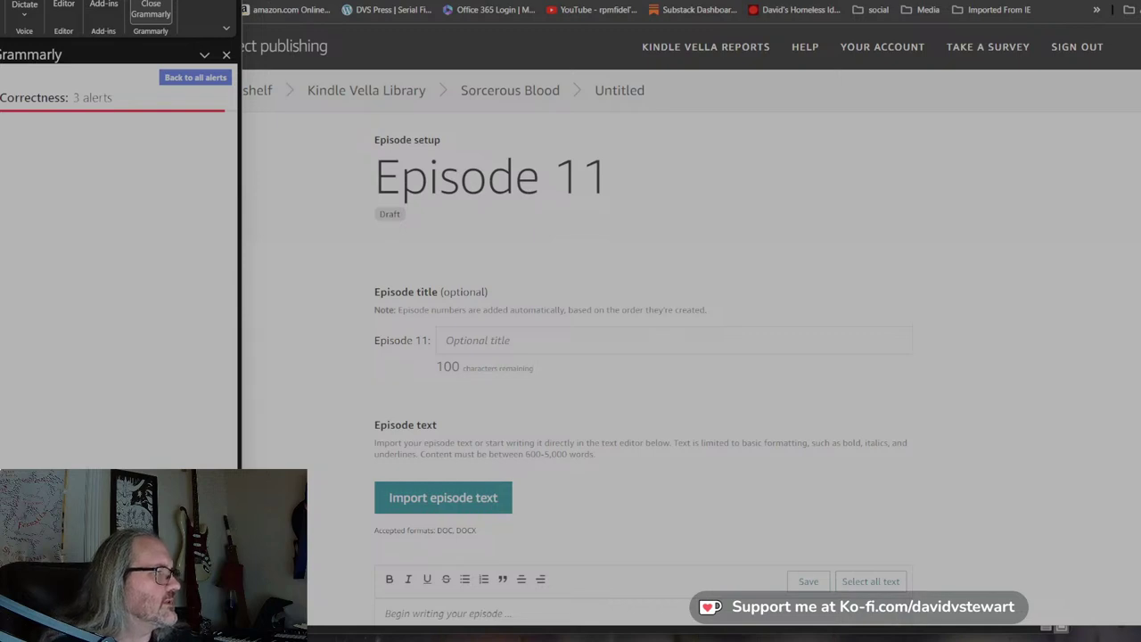
# Title Episode 11 "Remains" and fetch its chapter text from the Word manuscript.
pyautogui.click(499, 341)
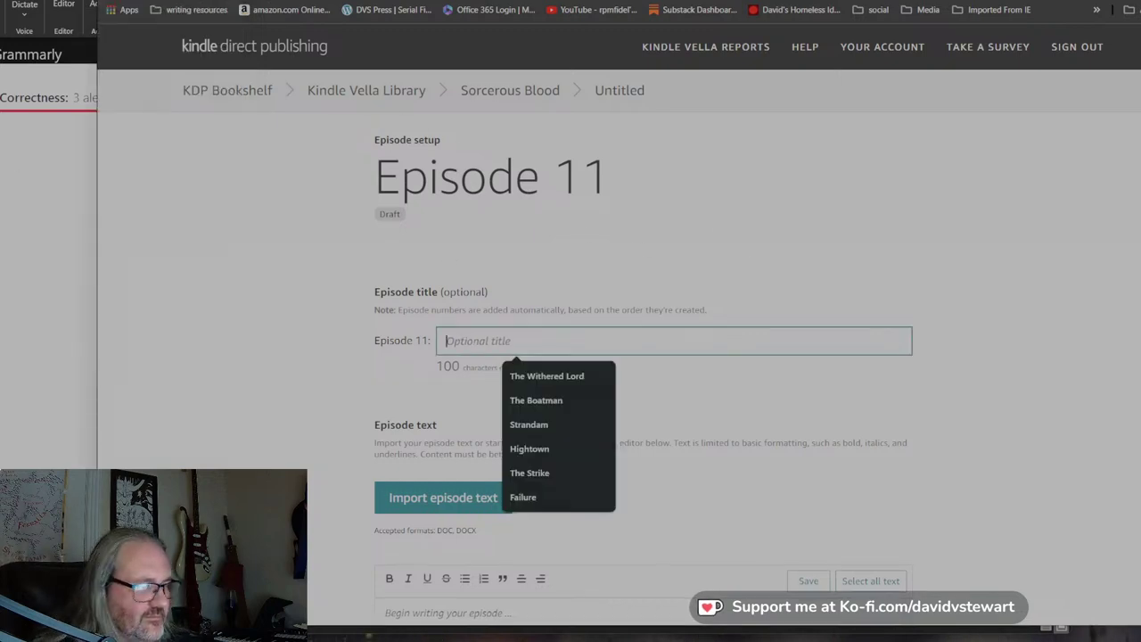
pyautogui.write('Remains')
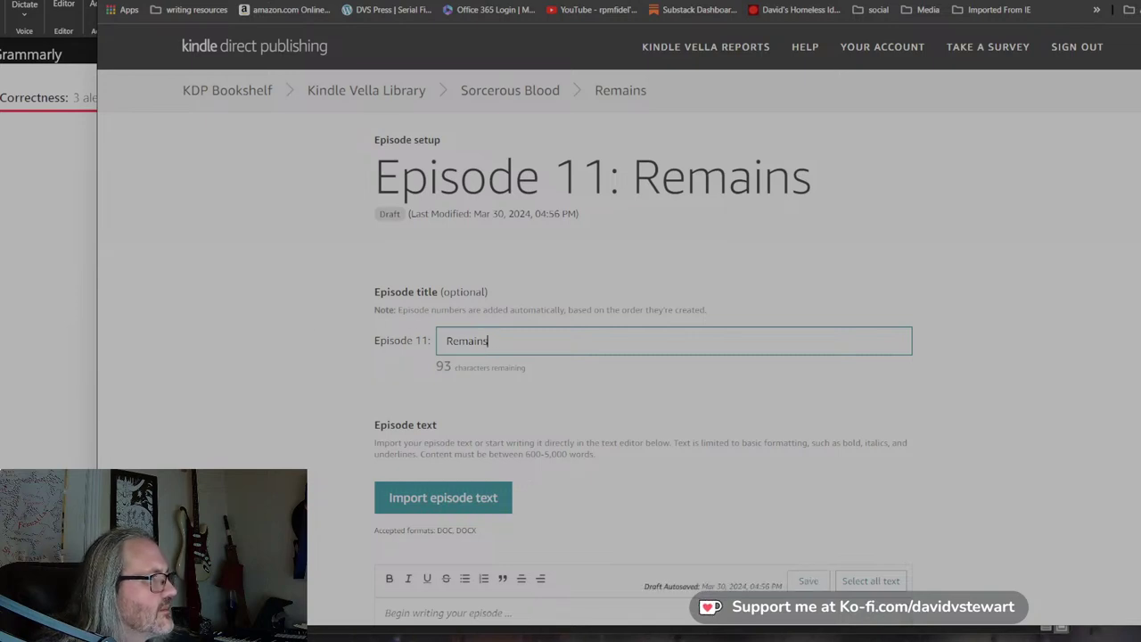
pyautogui.hotkey('alt', 'Tab')
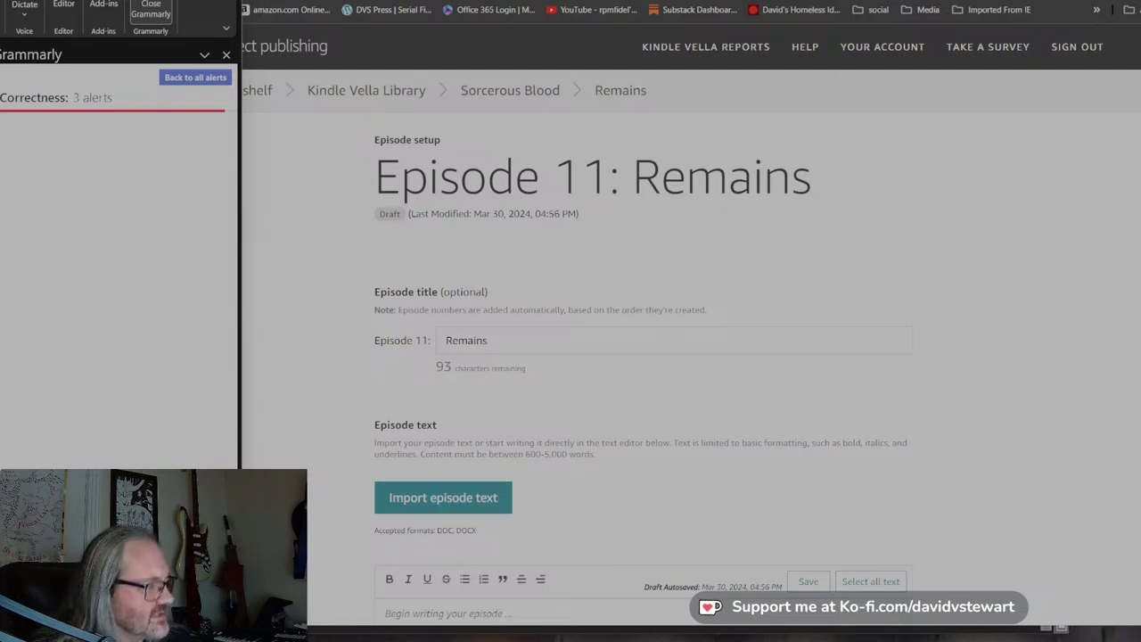
pyautogui.hotkey('alt', 'Tab')
pyautogui.scroll(-5, 534, 327)
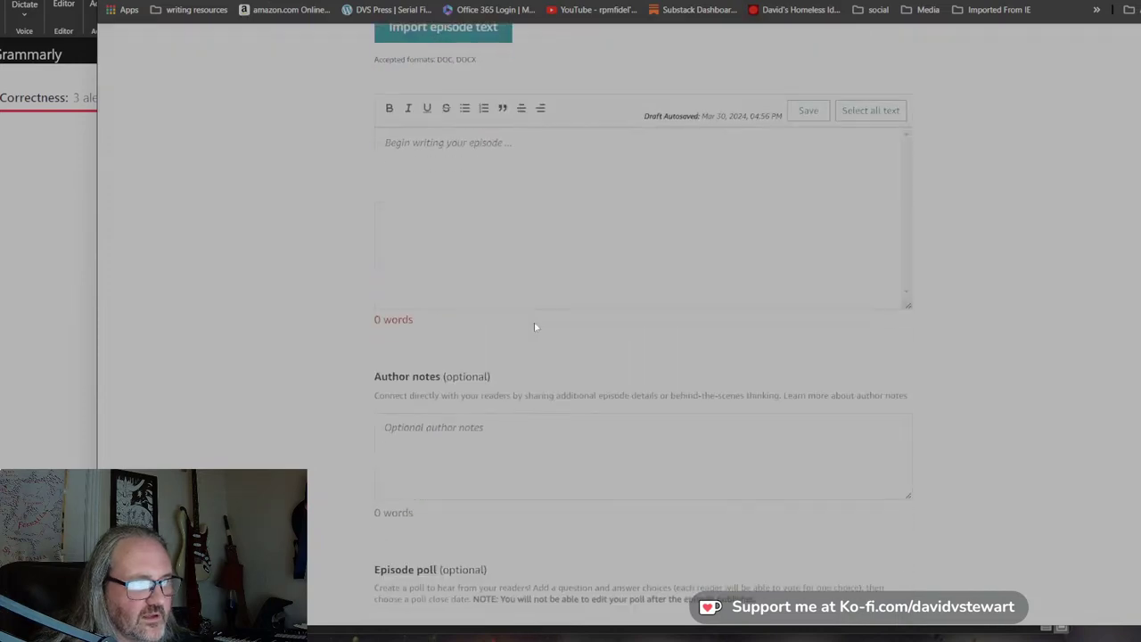
pyautogui.hotkey('ctrl', 'v')
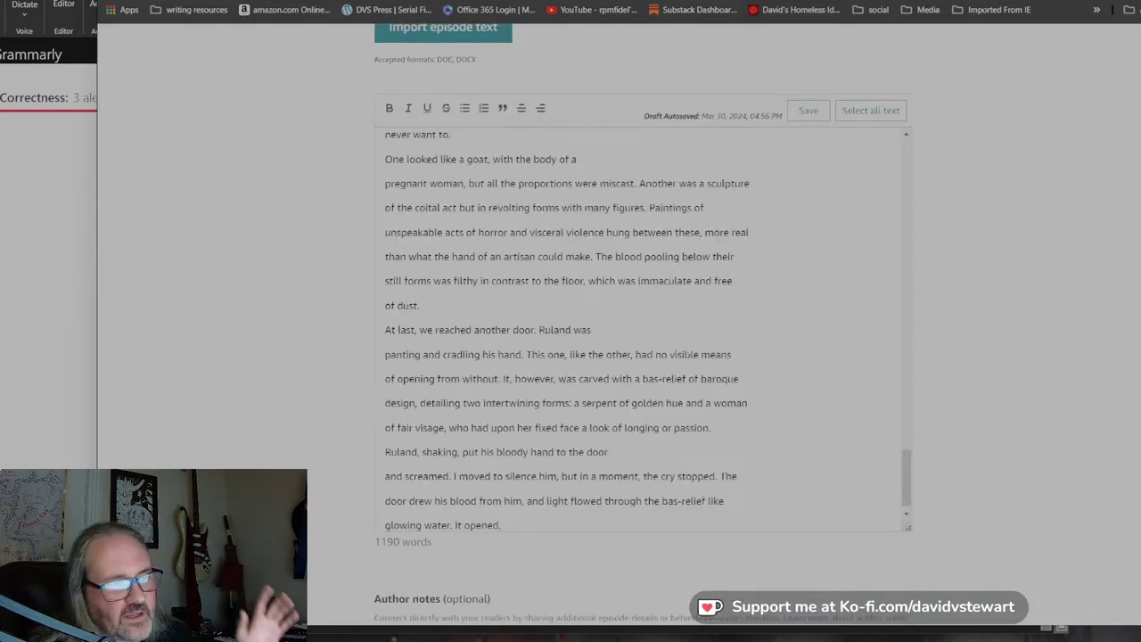
pyautogui.hotkey('ctrl', 'z')
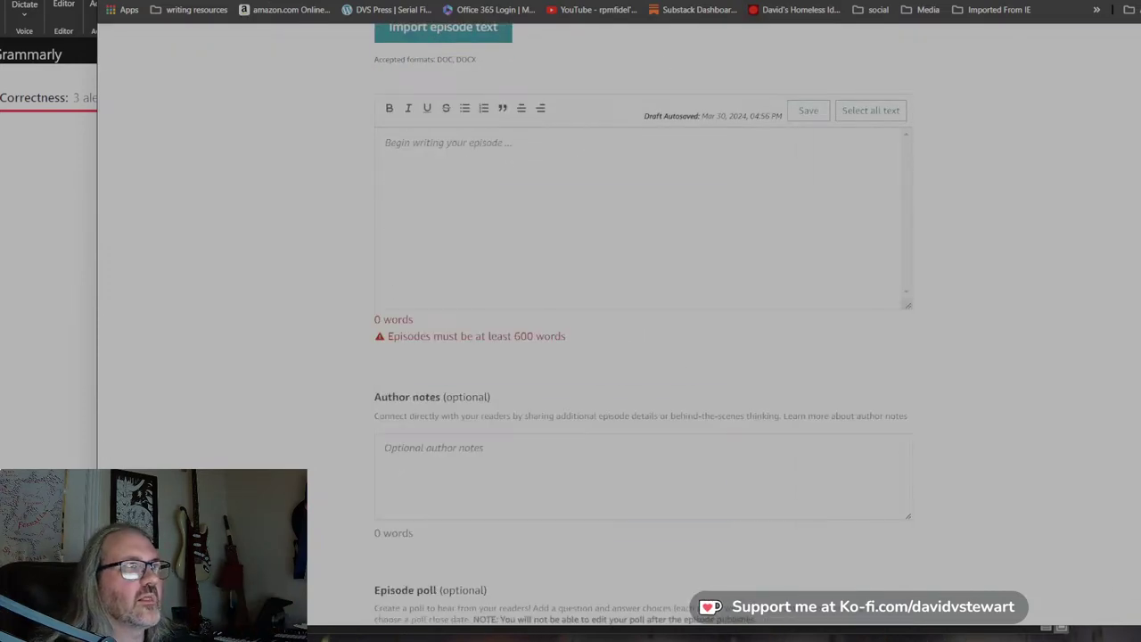
# Paste the Remains chapter into the untitled Google Docs document, copy all of it from there, and paste it into Episode 11's text.
pyautogui.hotkey('ctrl', 'Tab')
pyautogui.hotkey('ctrl', 'v')
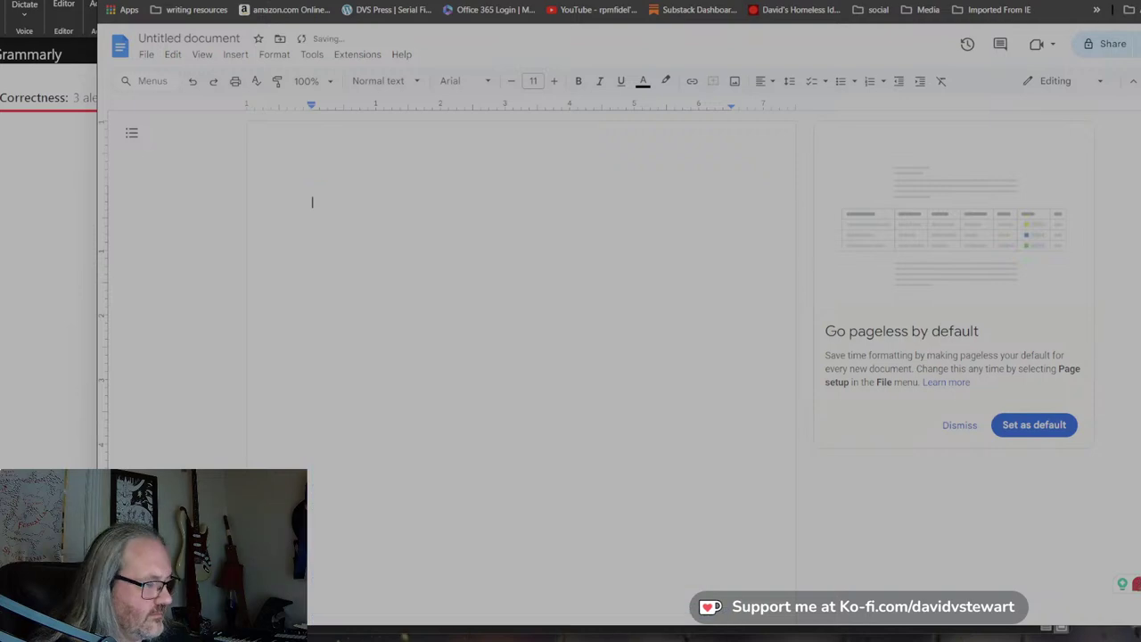
pyautogui.scroll(15, 521, 365)
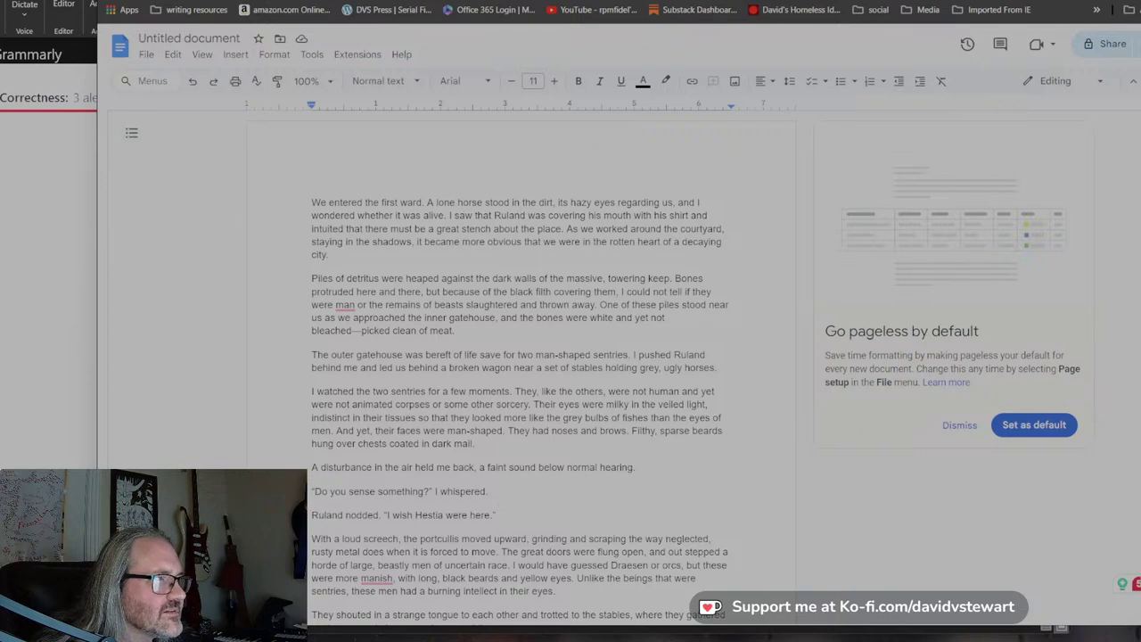
pyautogui.hotkey('ctrl', 'a')
pyautogui.hotkey('ctrl', 'c')
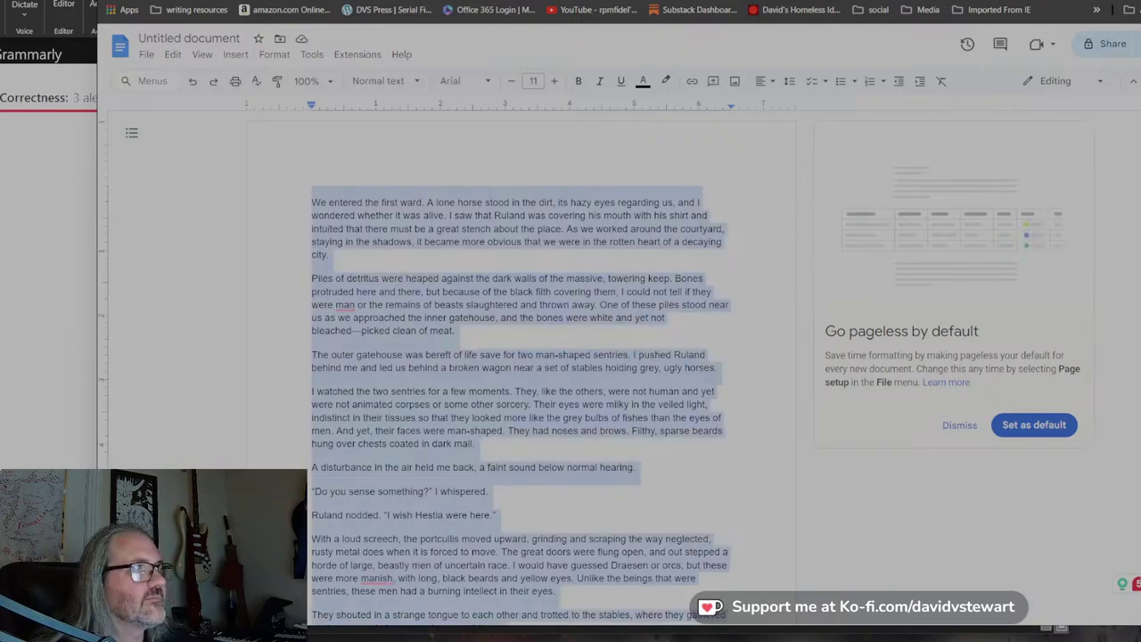
pyautogui.hotkey('ctrl', 'Tab')
pyautogui.hotkey('ctrl', 'v')
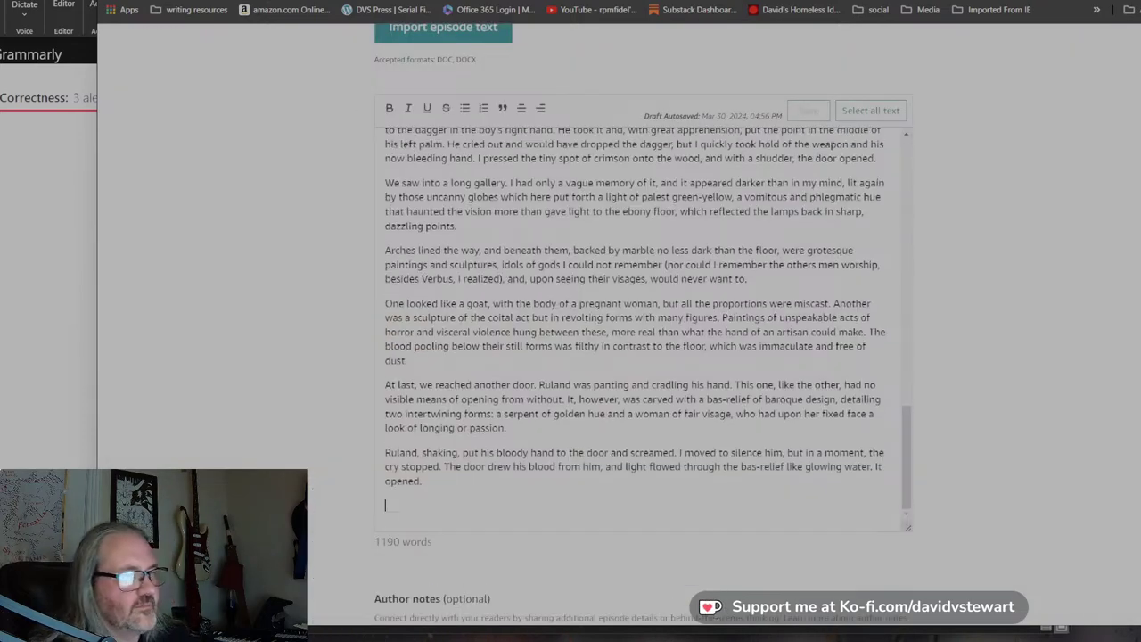
# Declare that no AI tools were used for Episode 11's text and schedule its release for 04/16/2024.
pyautogui.scroll(3, 642, 330)
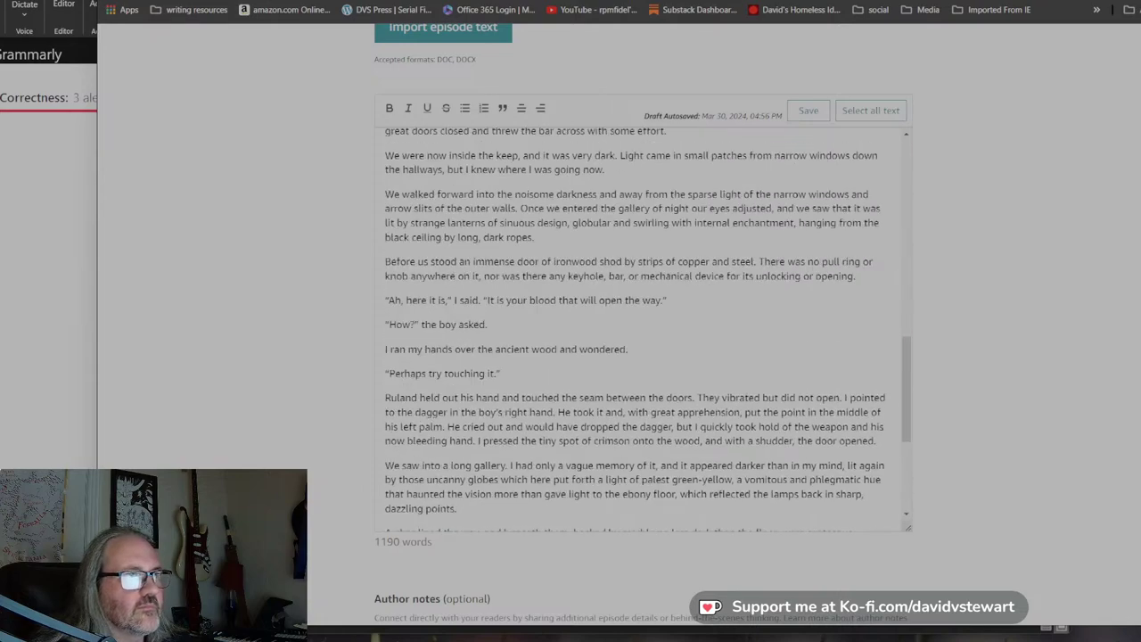
pyautogui.scroll(10, 641, 330)
pyautogui.scroll(3, 964, 262)
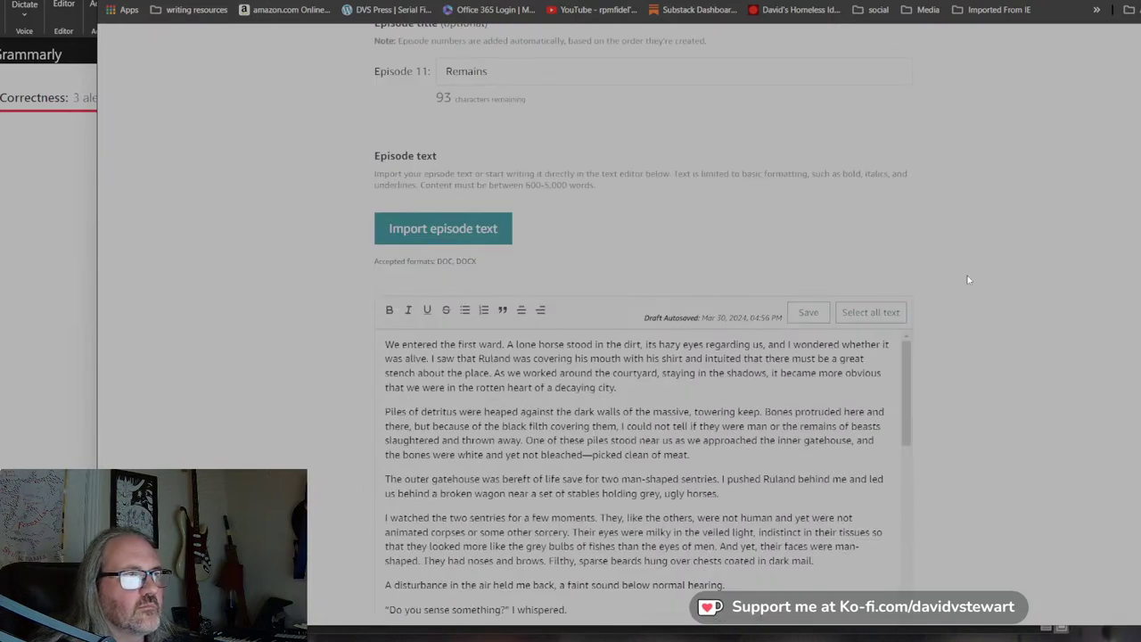
pyautogui.scroll(3, 802, 250)
pyautogui.scroll(-10, 721, 318)
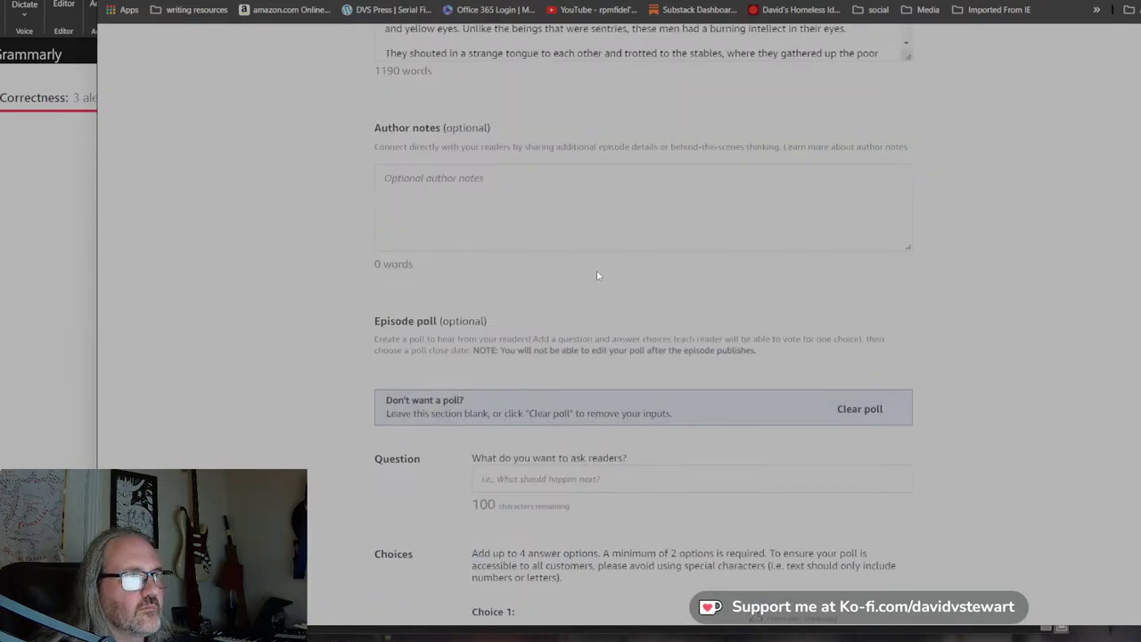
pyautogui.scroll(-10, 598, 276)
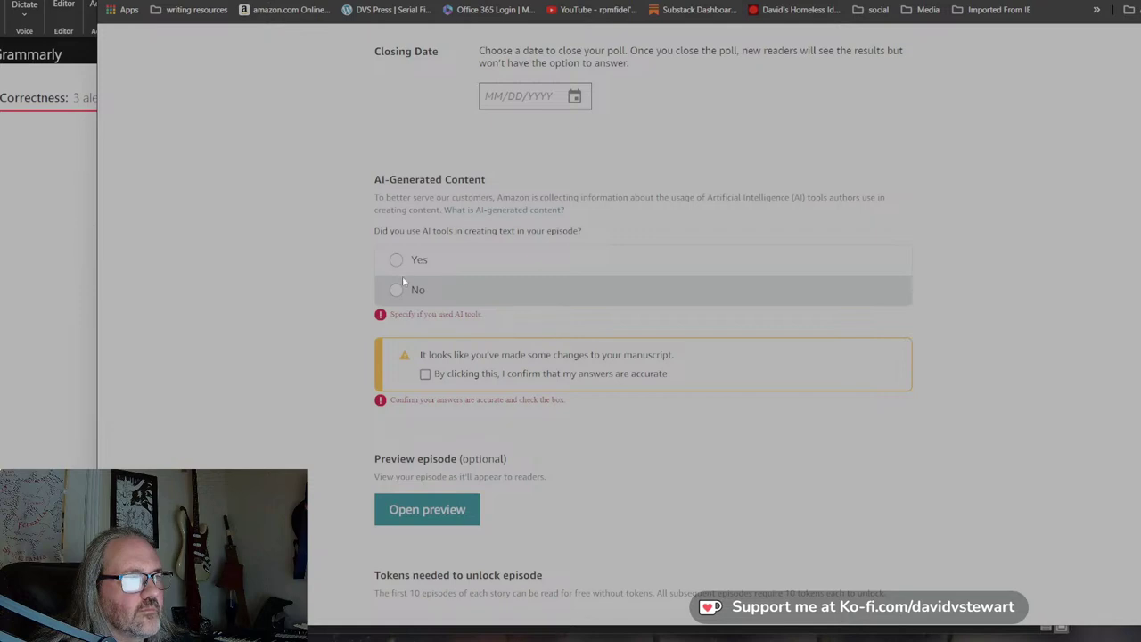
pyautogui.click(403, 287)
pyautogui.scroll(-5, 481, 303)
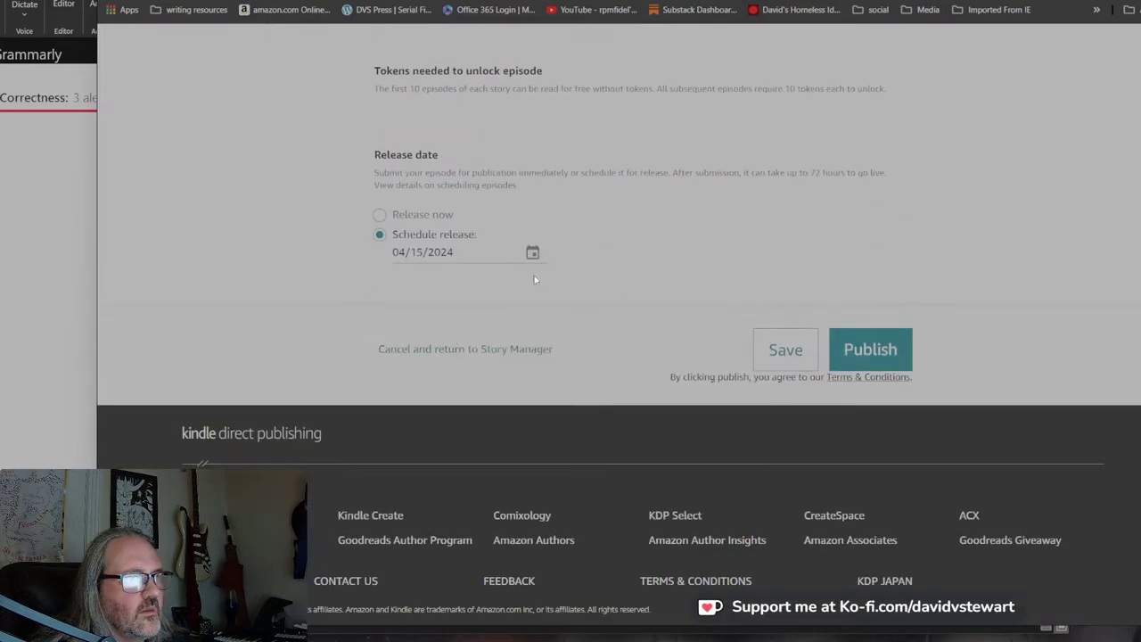
pyautogui.click(532, 252)
pyautogui.click(426, 452)
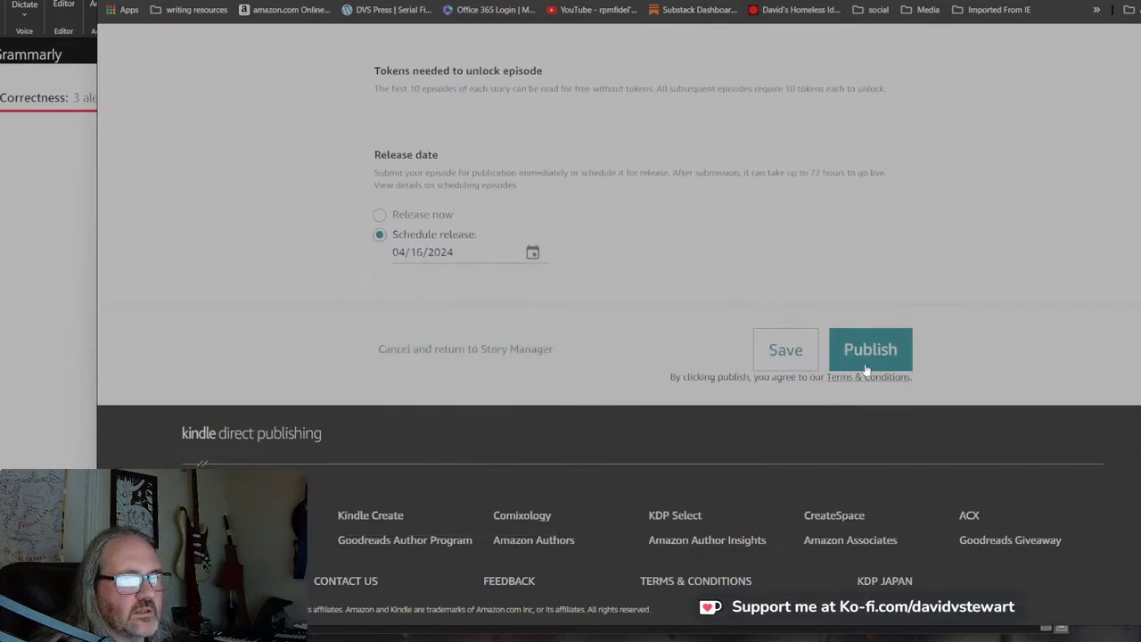
# Publish Episode 11, confirm the submission, and dismiss the publication notice.
pyautogui.click(867, 364)
pyautogui.click(677, 353)
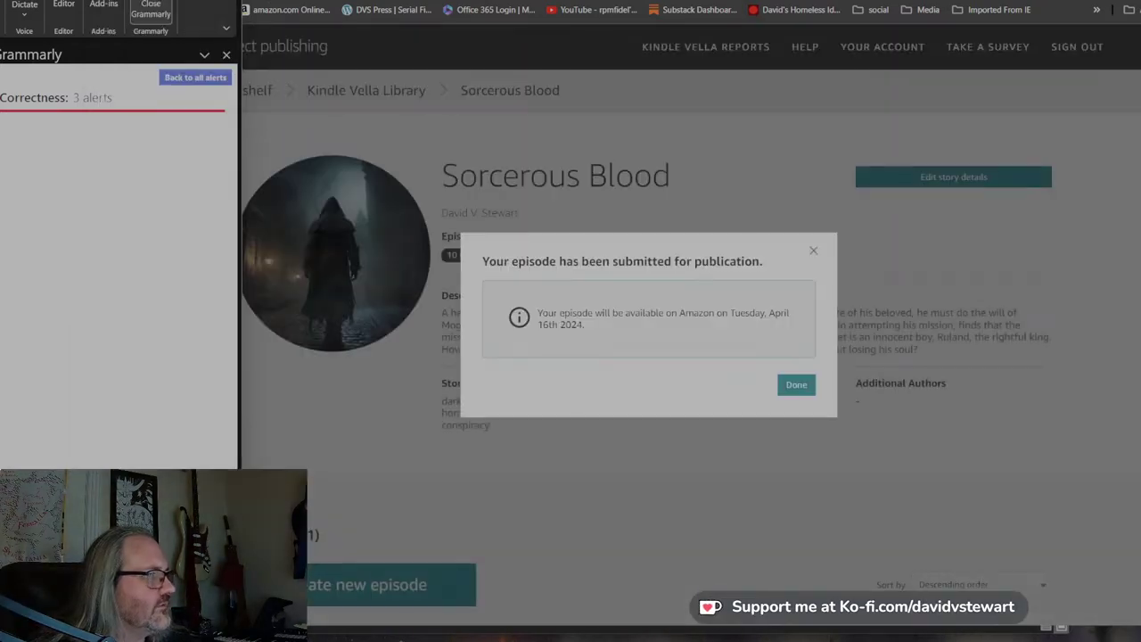
pyautogui.click(796, 384)
# Create a new Sorcerous Blood episode and title Episode 12 "Ochre Light".
pyautogui.scroll(-4, 689, 387)
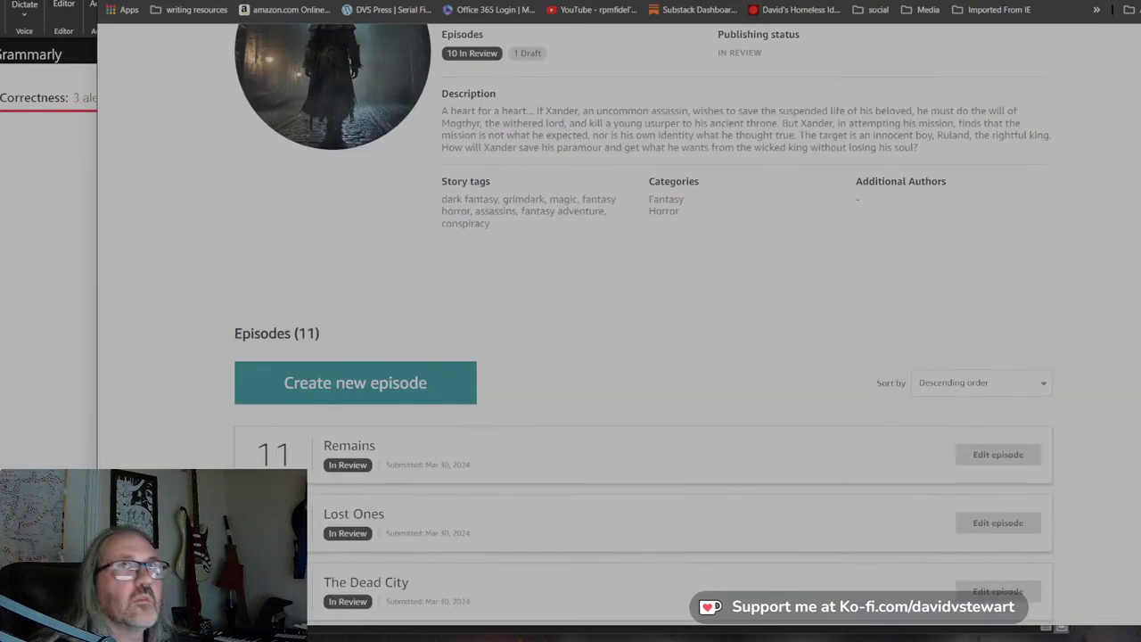
pyautogui.click(355, 252)
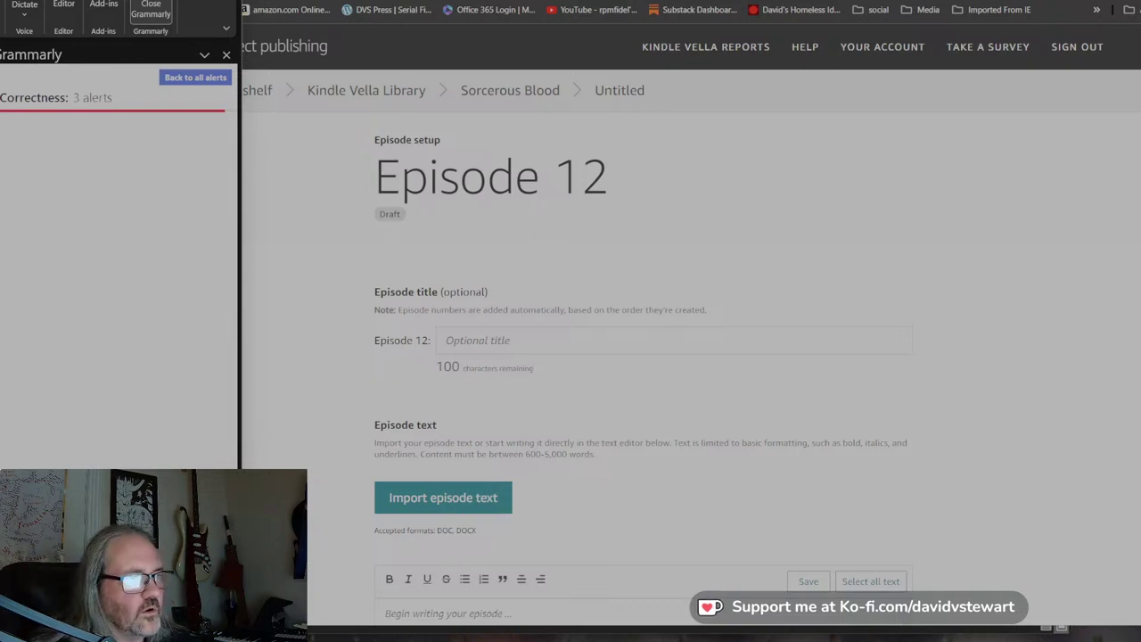
pyautogui.click(448, 340)
pyautogui.write('Ochre Light')
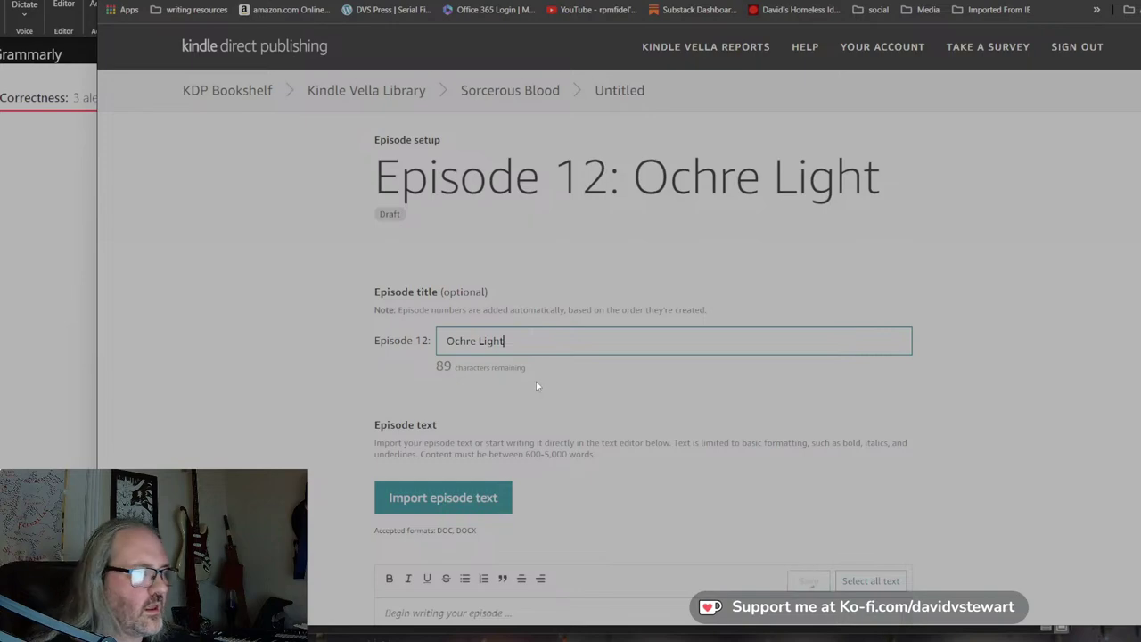
pyautogui.scroll(-3, 537, 386)
# Clear the untitled Google Docs document and copy the Ochre Light chapter from the Word manuscript.
pyautogui.hotkey('ctrl', 'Tab')
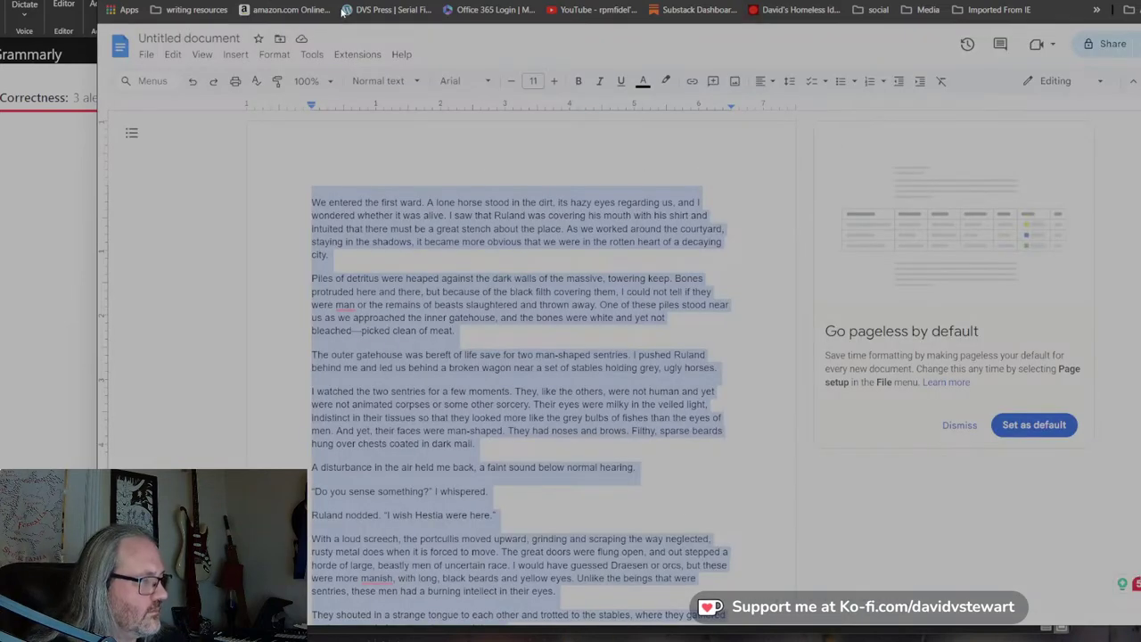
pyautogui.press('Delete')
pyautogui.hotkey('alt', 'Tab')
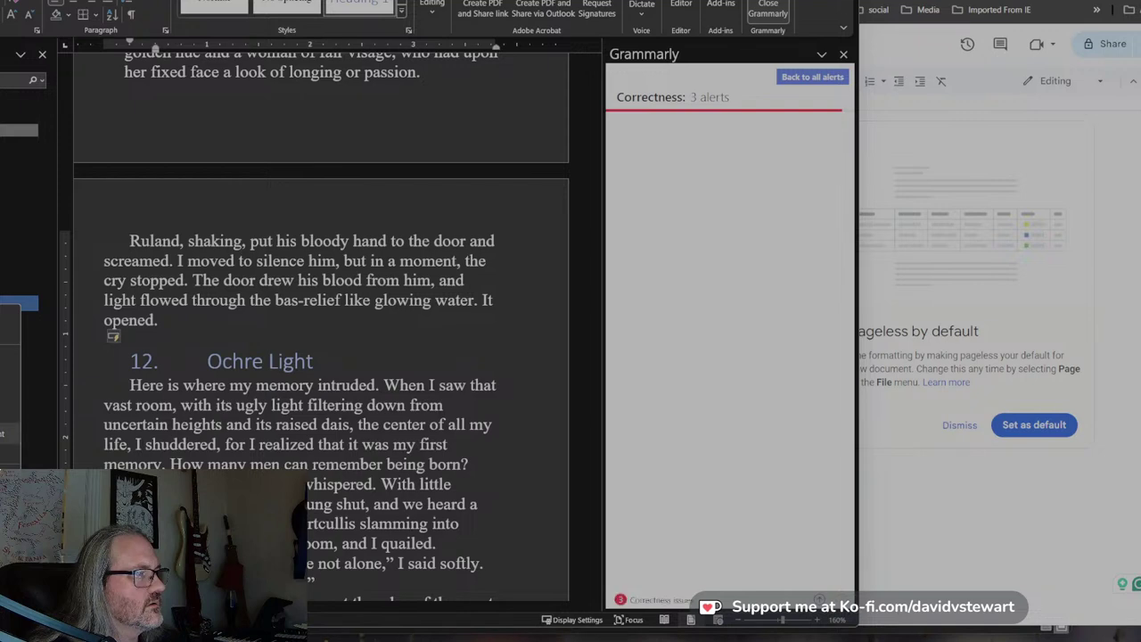
pyautogui.click(4, 433)
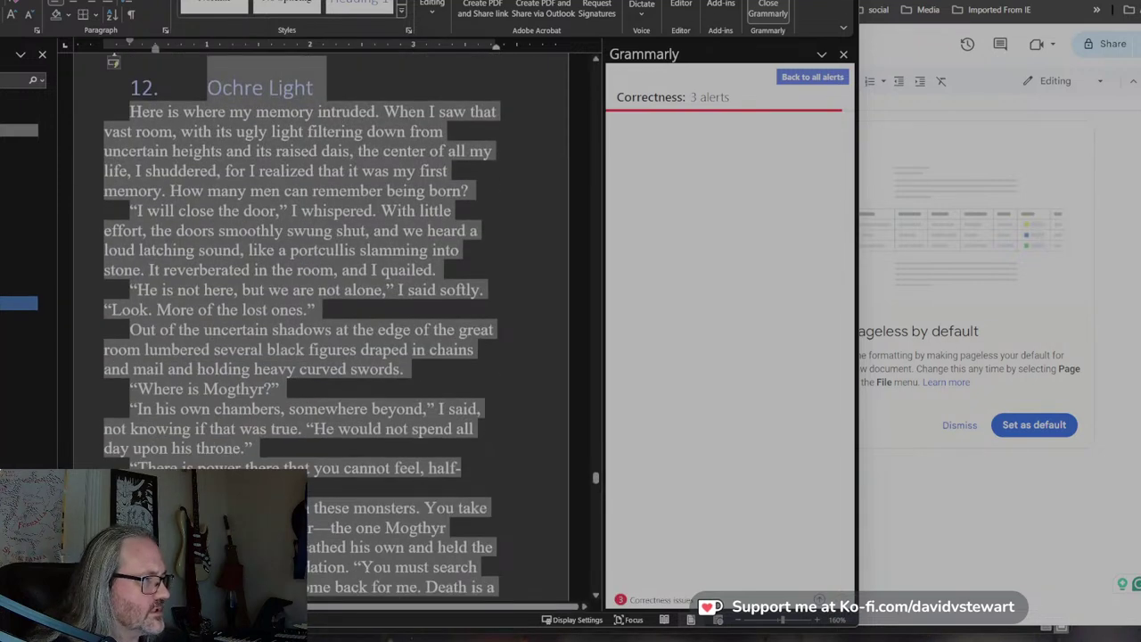
pyautogui.hotkey('ctrl', 'shift', 'g')
pyautogui.click(402, 314)
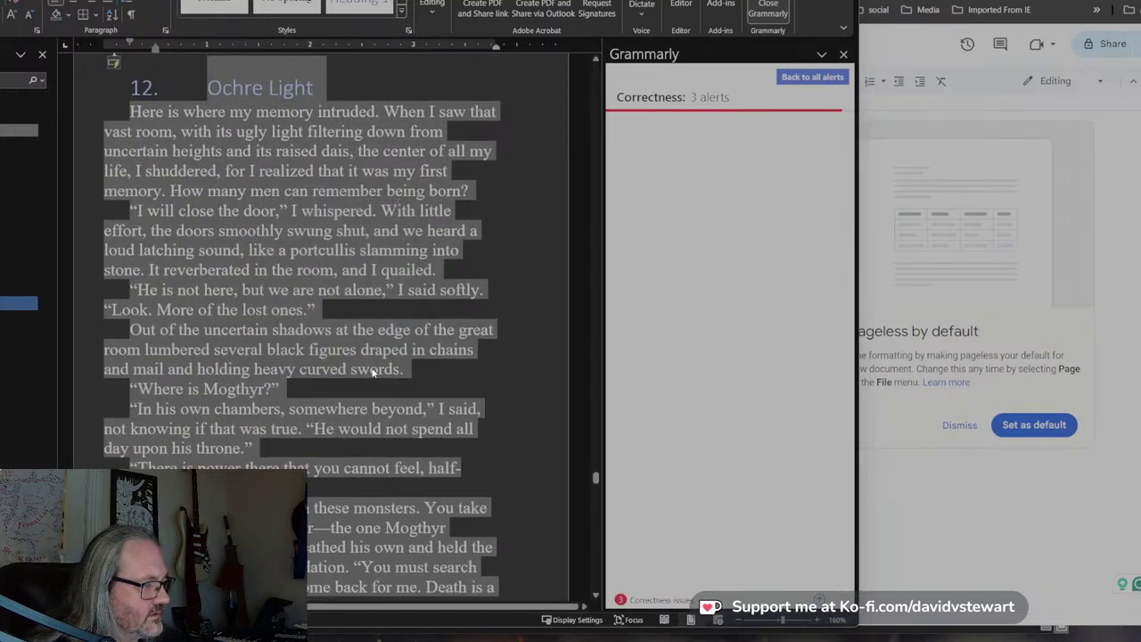
pyautogui.hotkey('alt', 'Tab')
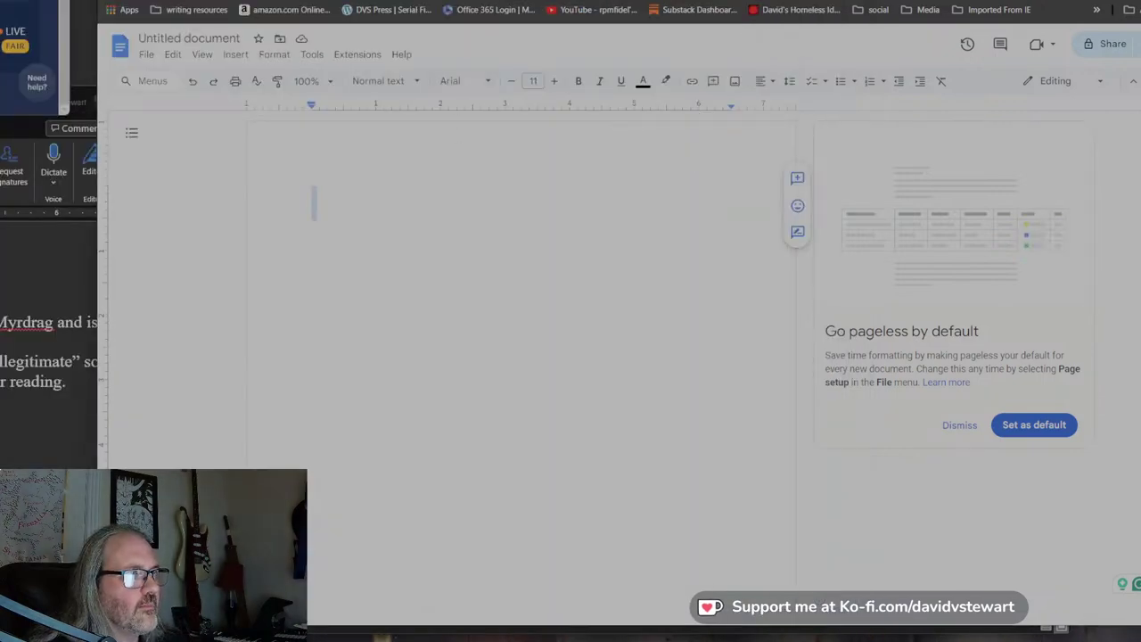
# Paste the Ochre Light chapter into Google Docs, copy its body without the heading, and paste that into Episode 12's text.
pyautogui.hotkey('ctrl', 'v')
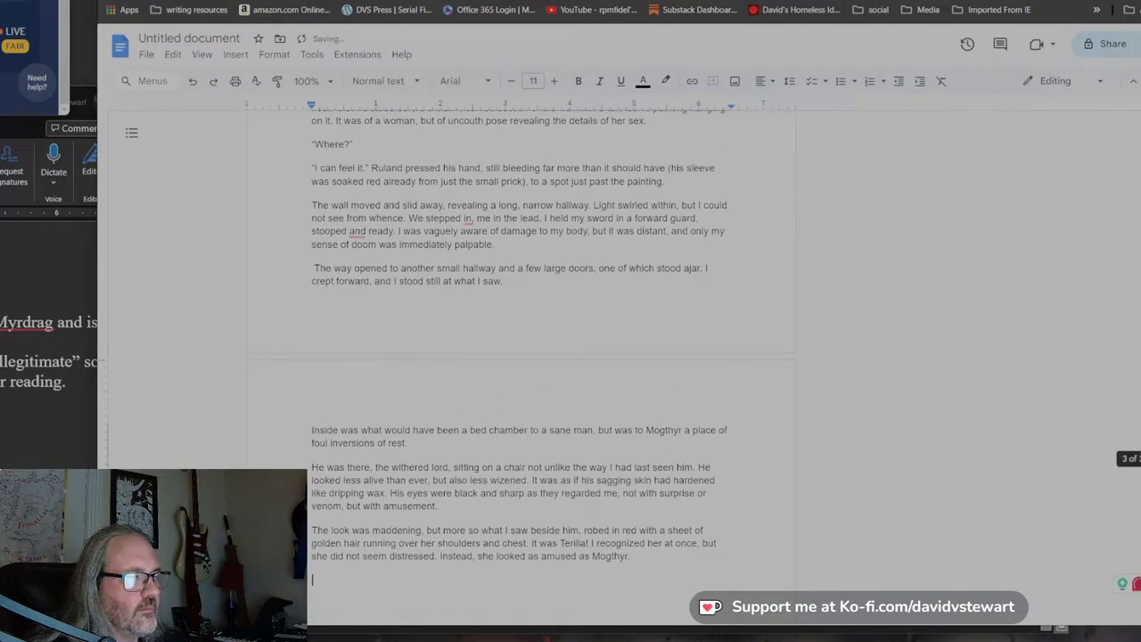
pyautogui.scroll(15, 520, 365)
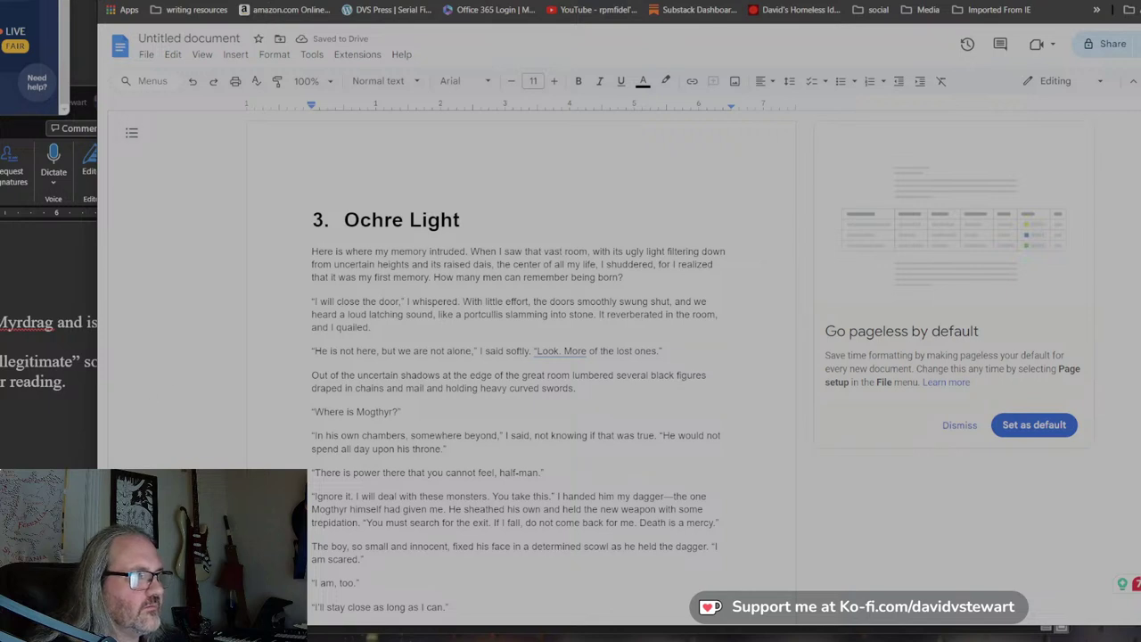
pyautogui.hotkey('ctrl', 'shift', 'End')
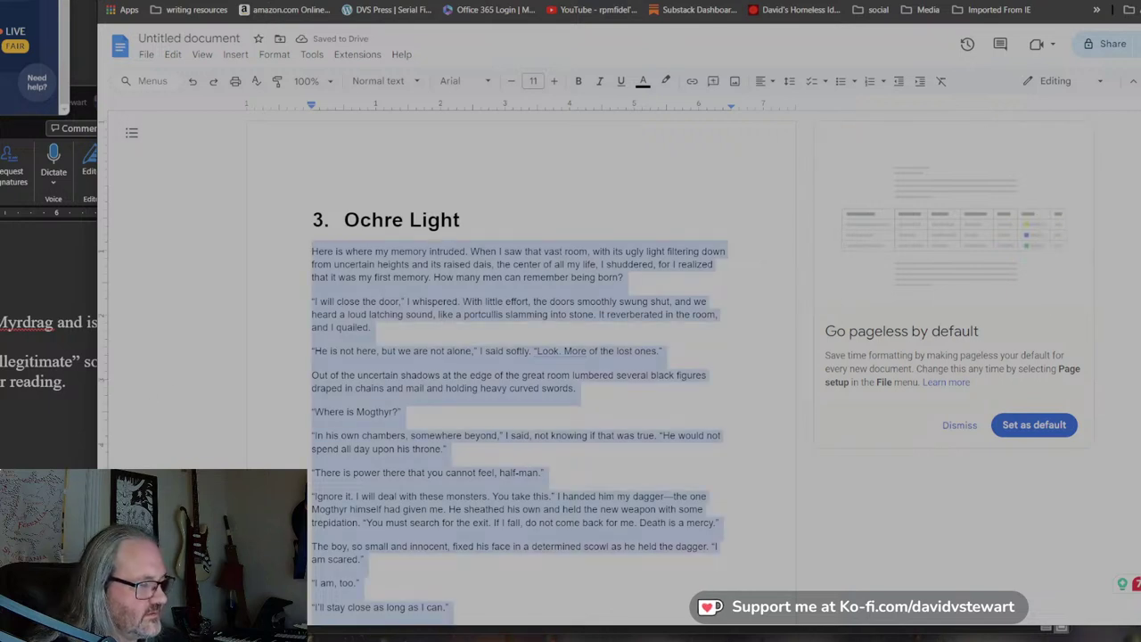
pyautogui.hotkey('ctrl', 'shift', 'Tab')
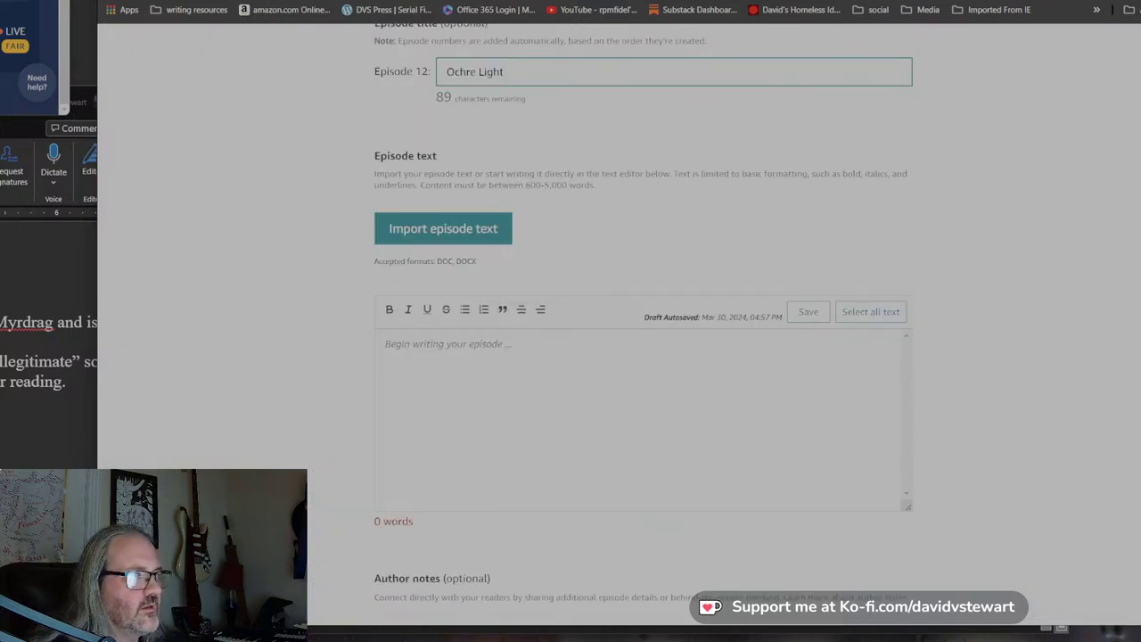
pyautogui.click(386, 344)
pyautogui.hotkey('ctrl', 'v')
pyautogui.scroll(-1, 556, 338)
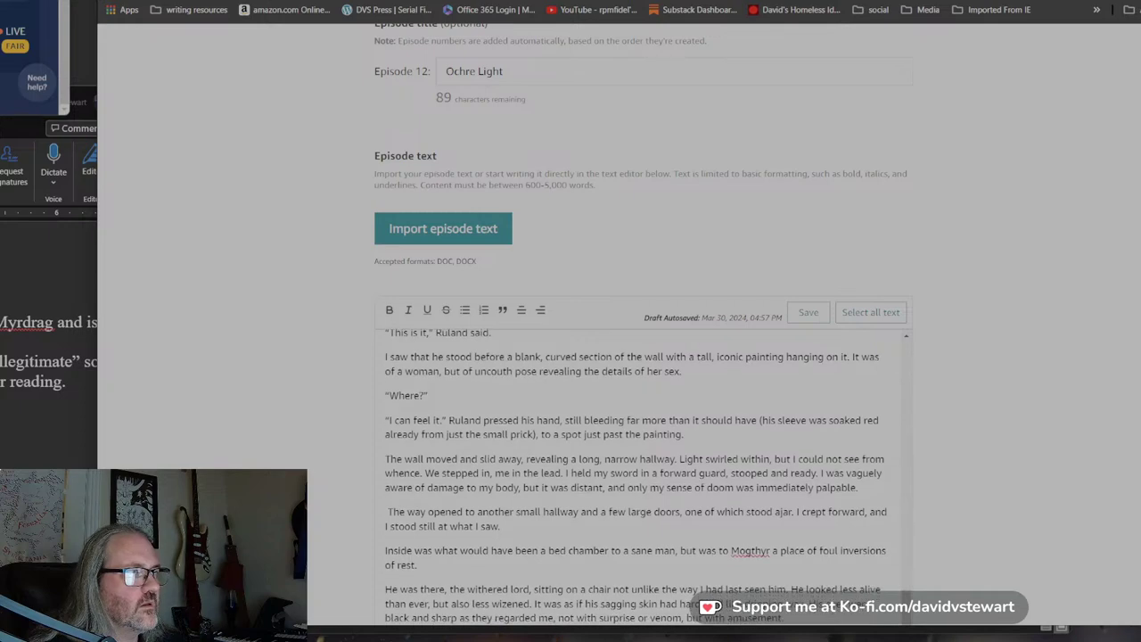
# Declare that no AI tools were used for Episode 12's text and schedule its release for 04/17/2024.
pyautogui.scroll(-15, 300, 358)
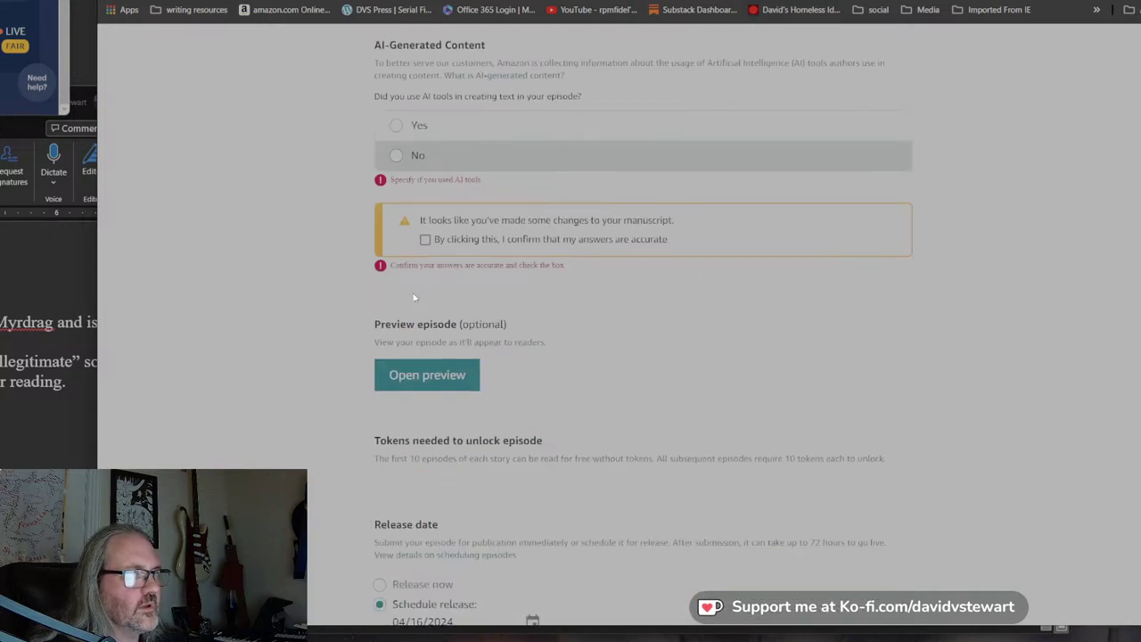
pyautogui.click(396, 157)
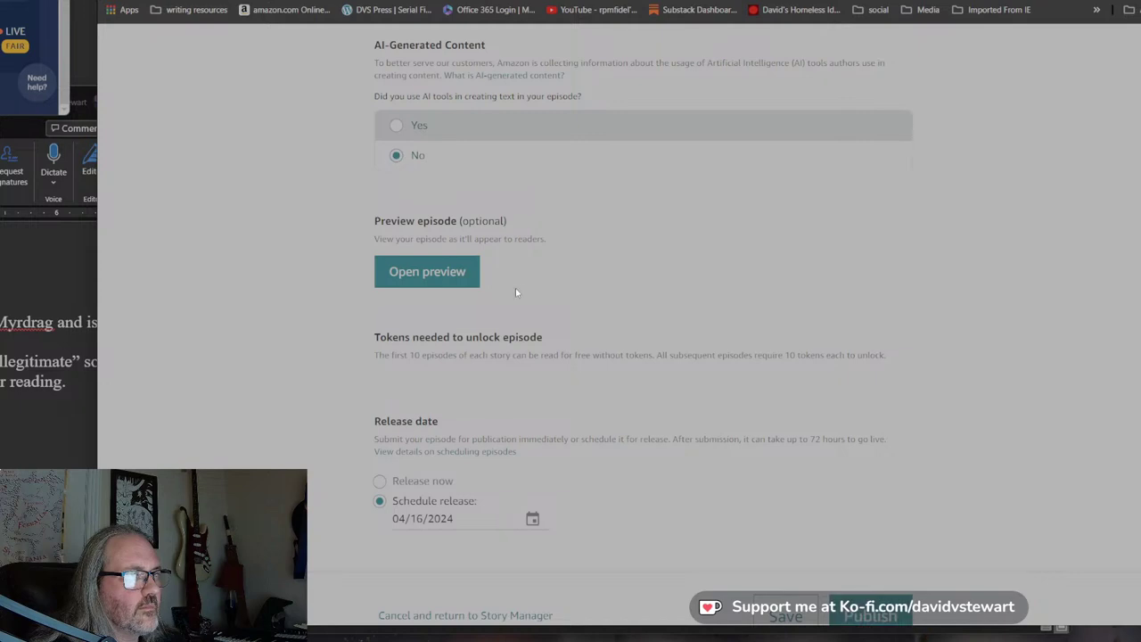
pyautogui.scroll(-3, 514, 340)
pyautogui.click(532, 317)
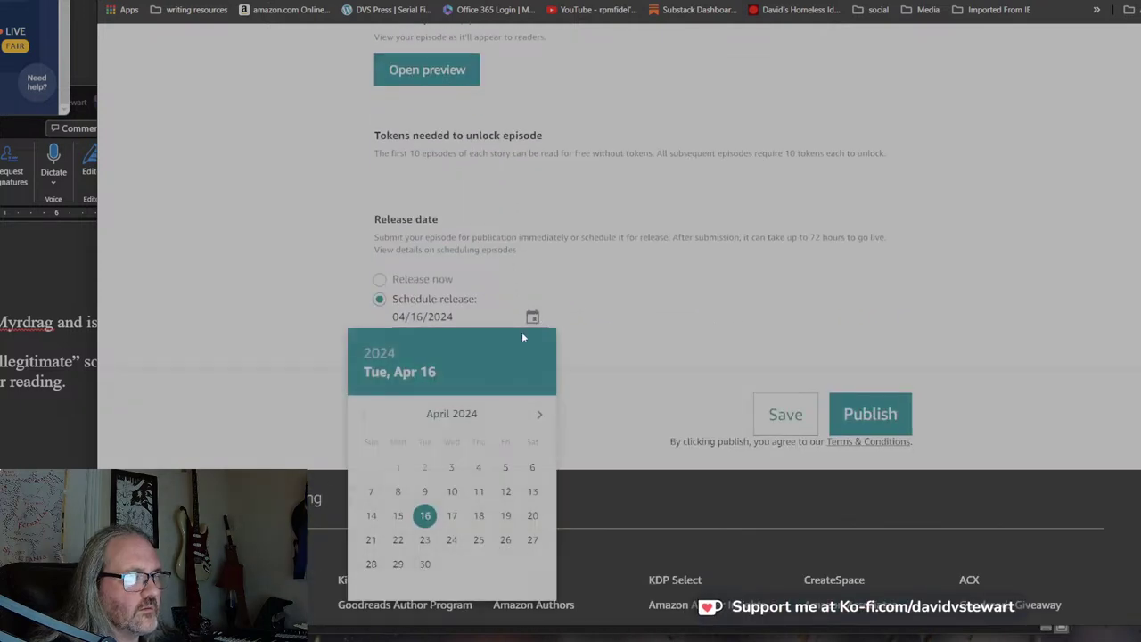
pyautogui.click(451, 516)
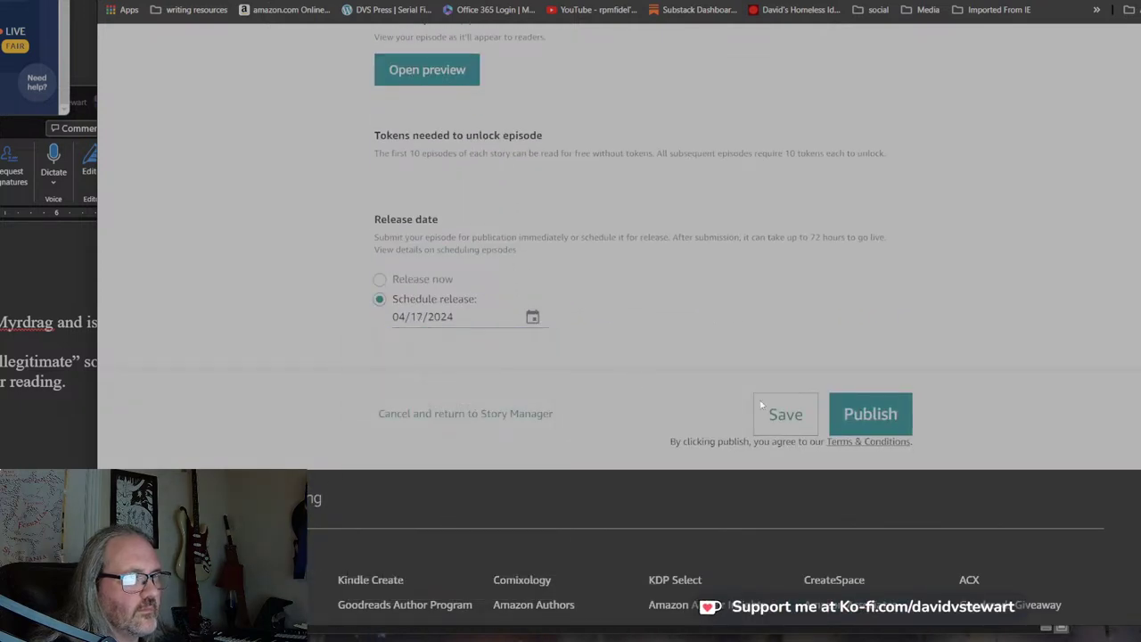
# Publish Episode 12 and confirm the submission.
pyautogui.click(876, 417)
pyautogui.click(675, 352)
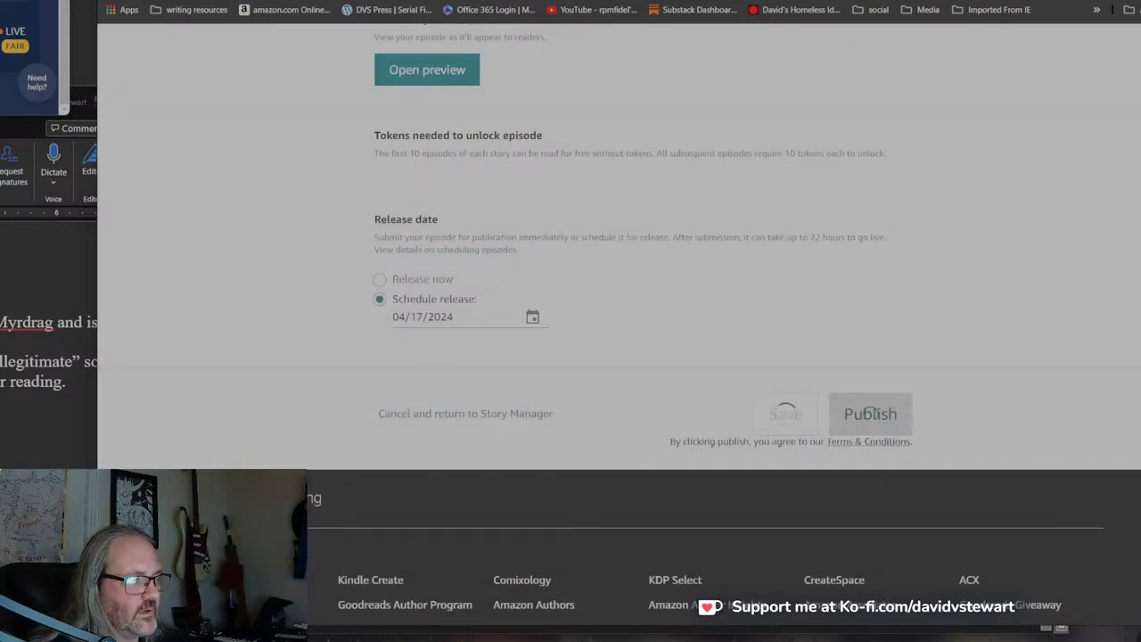
# Switch to the Word manuscript and title the chapter after Ochre Light "Dead Heart" in its numbered heading.
pyautogui.moveTo(382, 638)
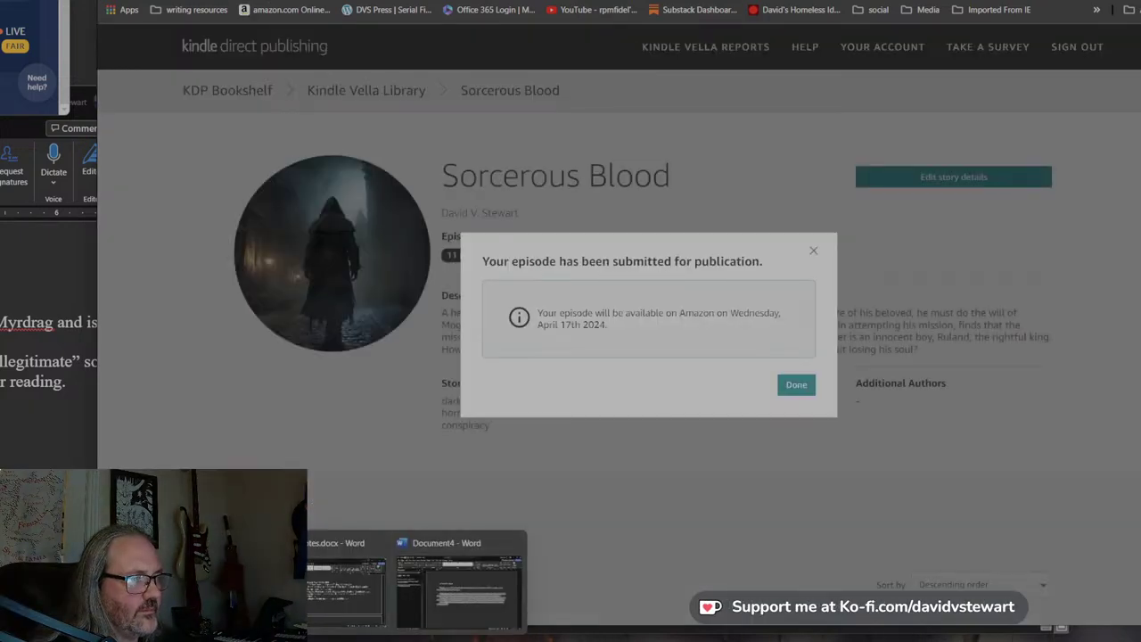
pyautogui.click(192, 588)
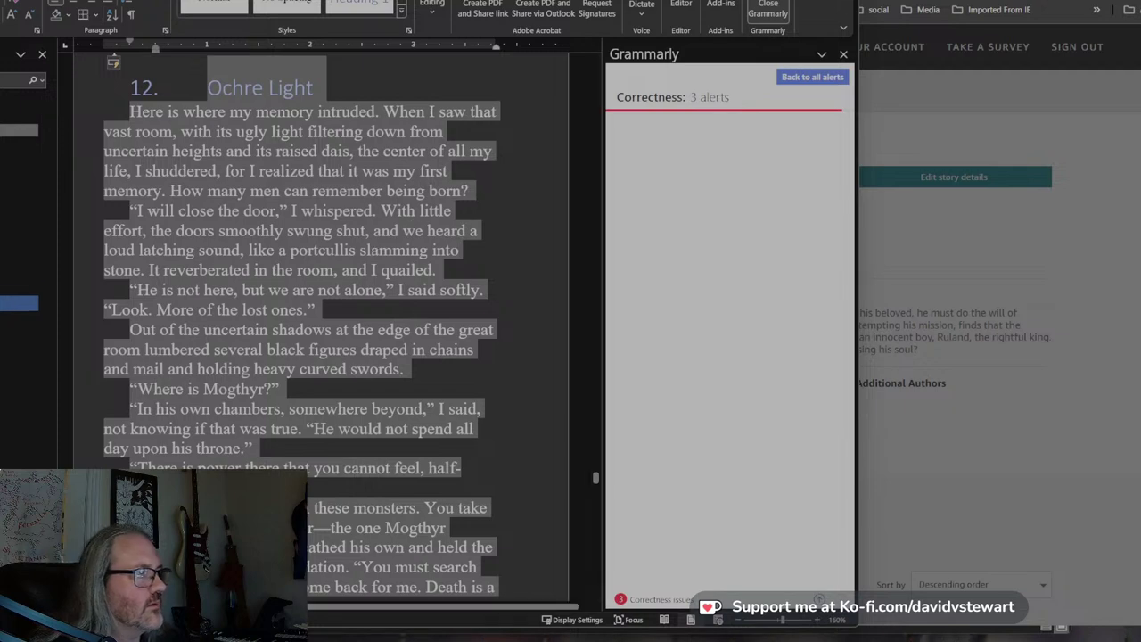
pyautogui.click(18, 318)
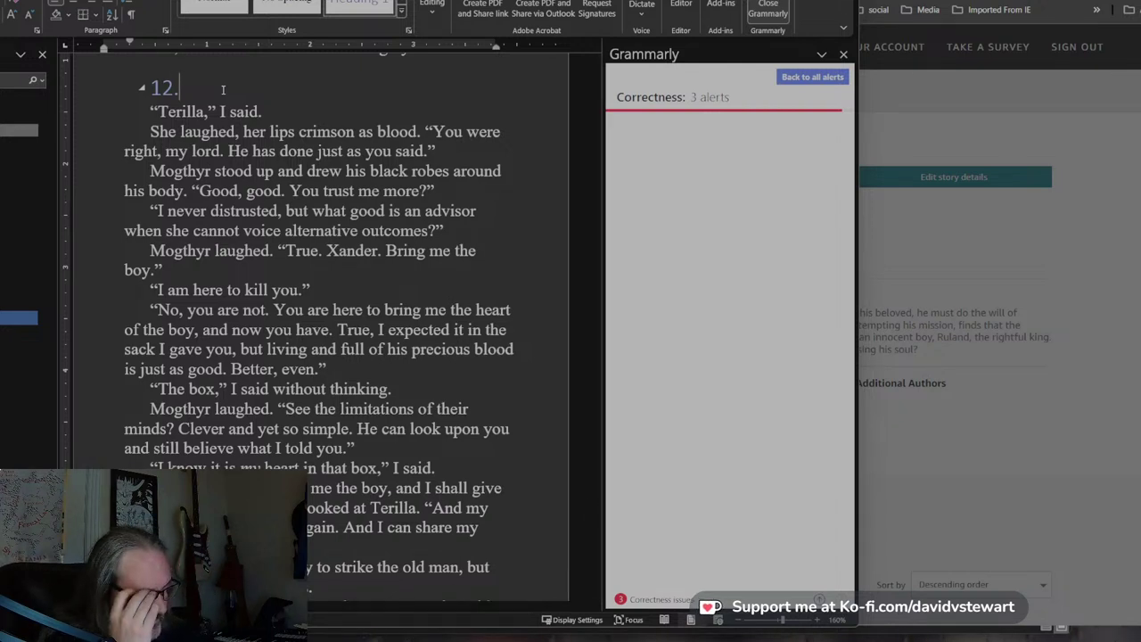
pyautogui.write('Dead He')
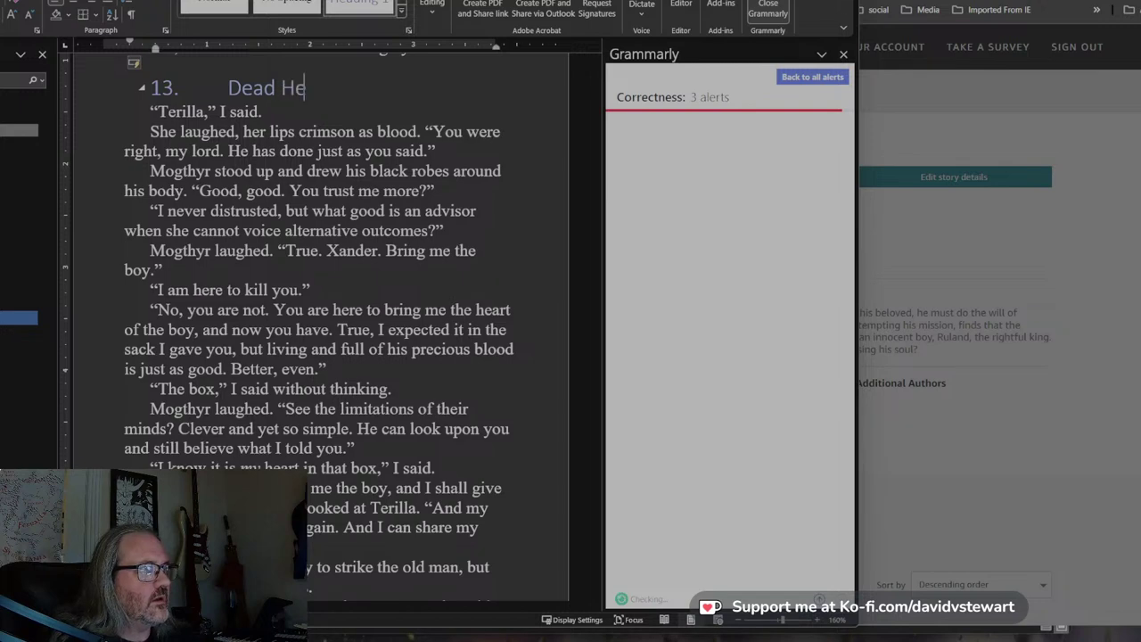
pyautogui.write('art')
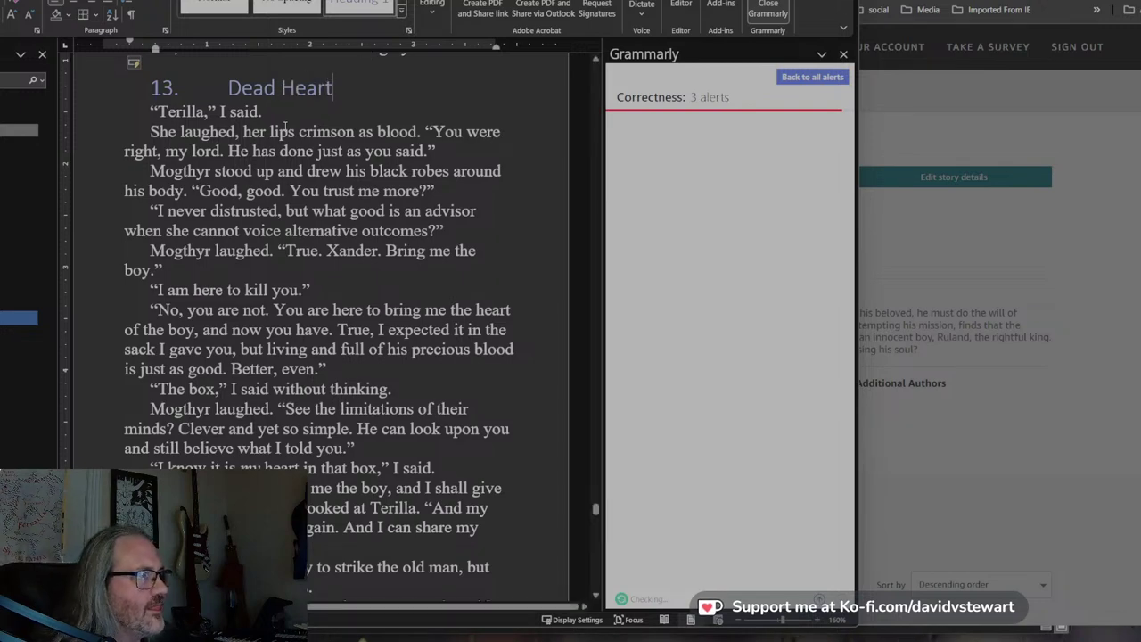
# Select and copy the Dead Heart chapter's body, from "Terilla," I said through "Both," I said, without its heading.
pyautogui.click(209, 112)
pyautogui.click(150, 112)
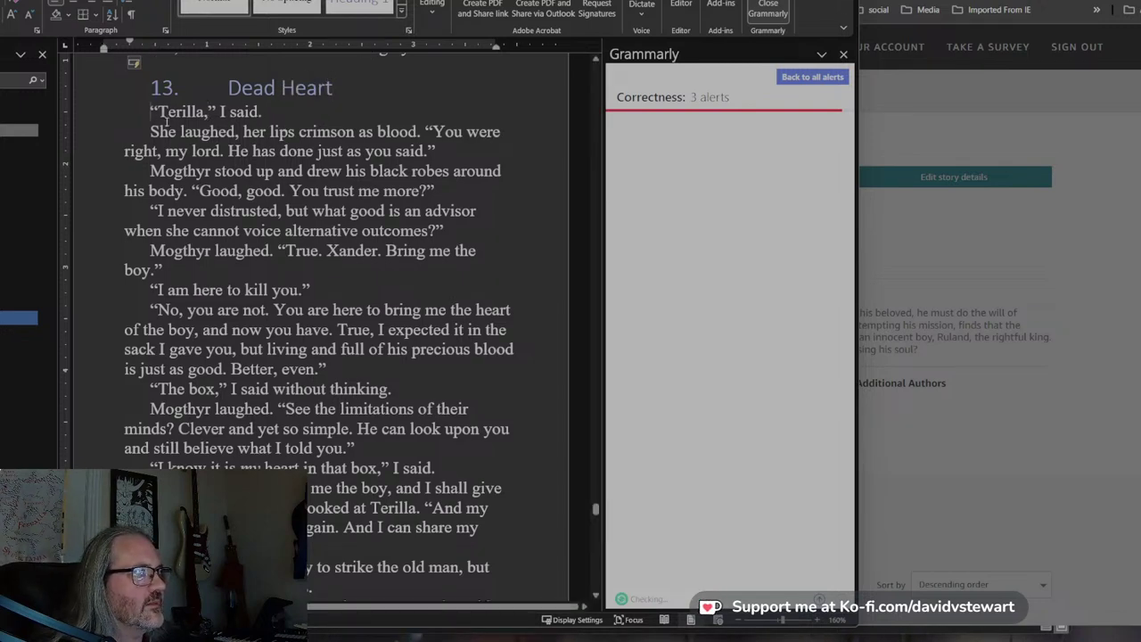
pyautogui.moveTo(167, 121); pyautogui.dragTo(379, 573)
pyautogui.scroll(-15, 345, 381)
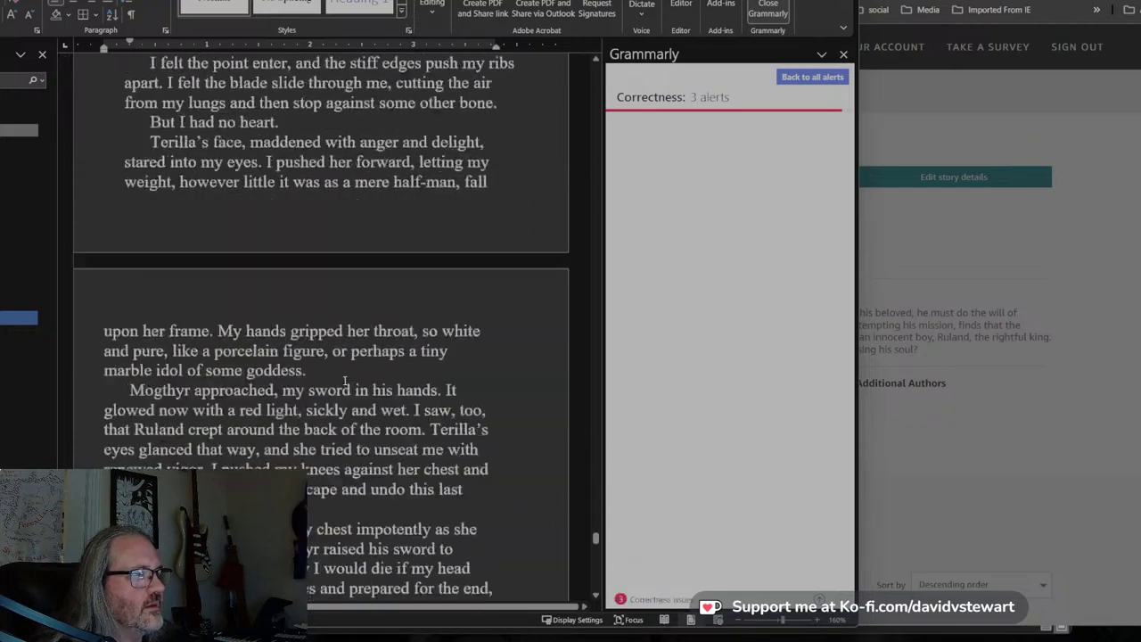
pyautogui.scroll(-20, 345, 382)
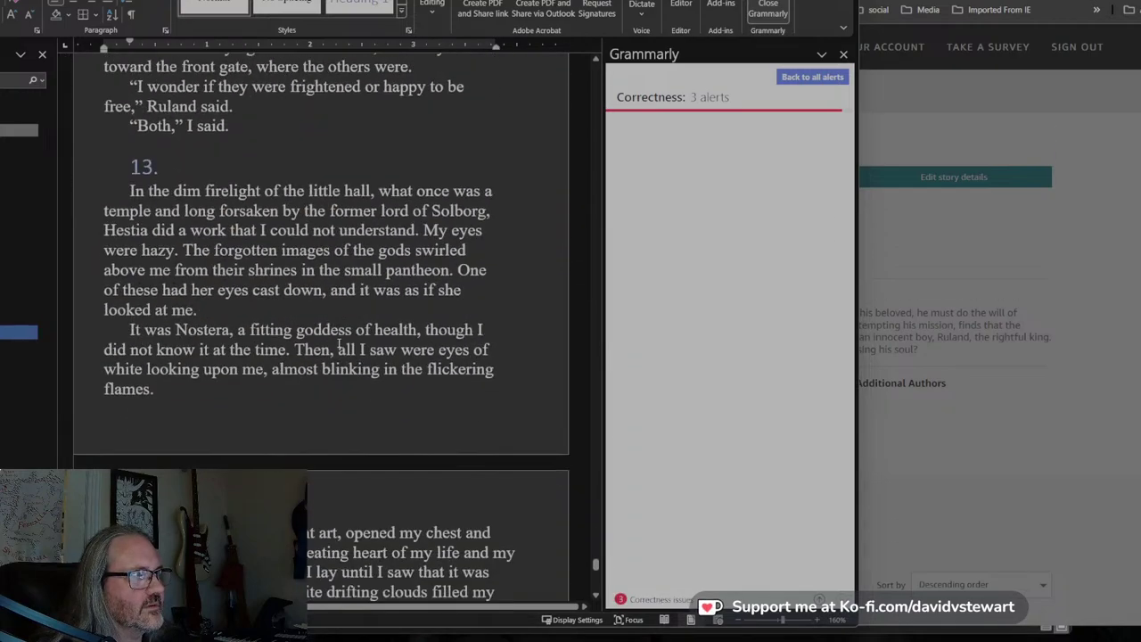
pyautogui.scroll(3, 339, 346)
pyautogui.keyDown('shift'); pyautogui.click(300, 325); pyautogui.keyUp('shift')
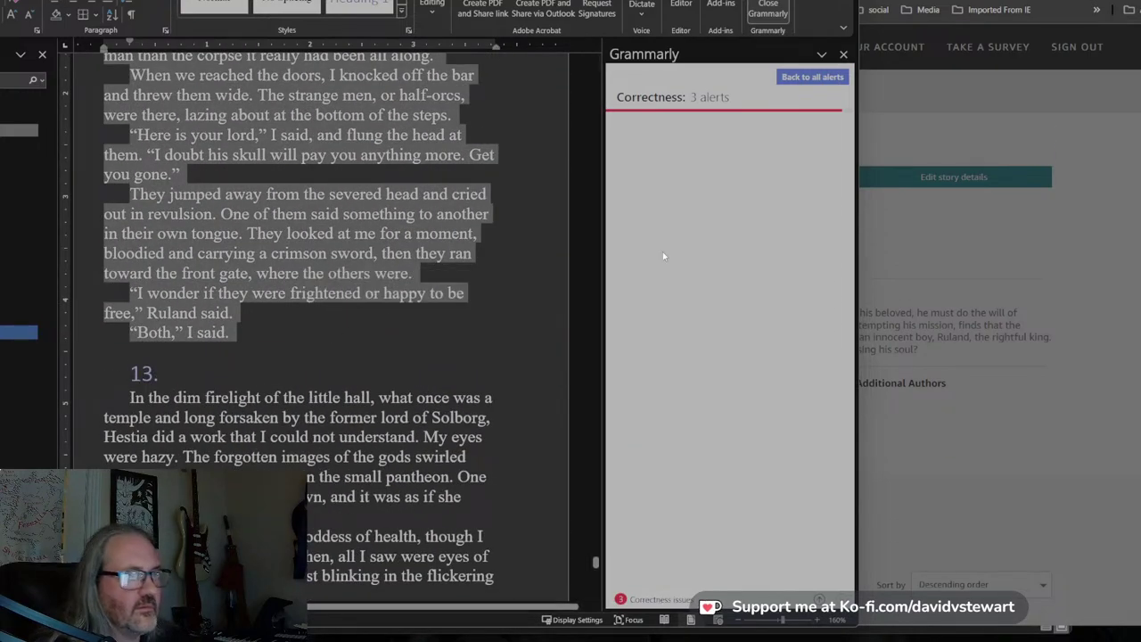
# Create a new Sorcerous Blood episode and replace the untitled Google Docs document's content with the Dead Heart chapter.
pyautogui.click(966, 125)
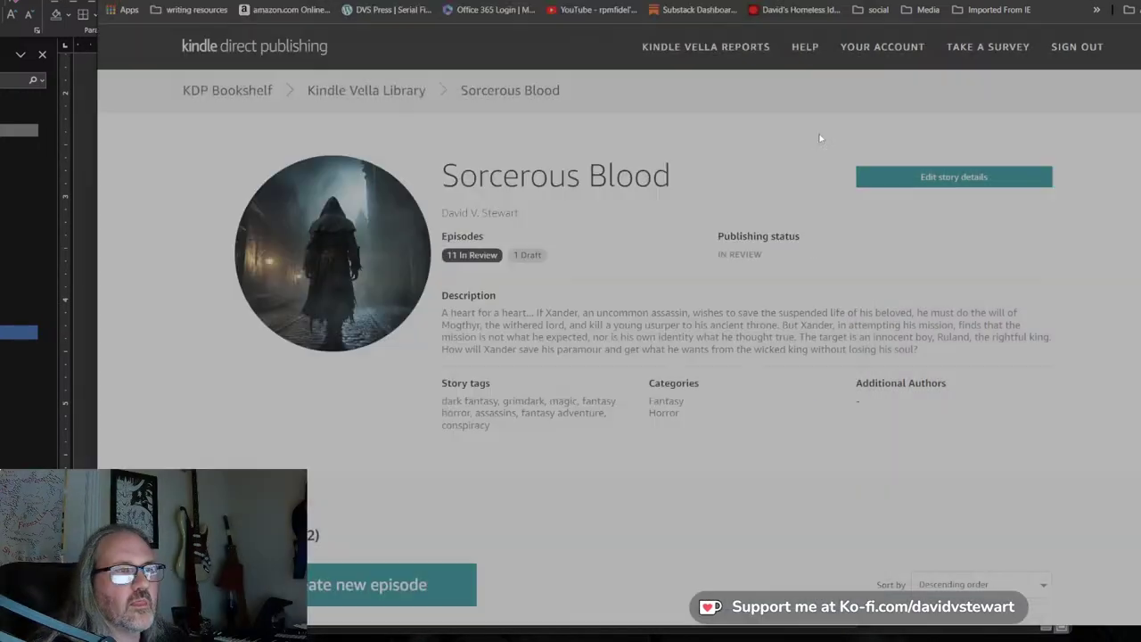
pyautogui.click(413, 589)
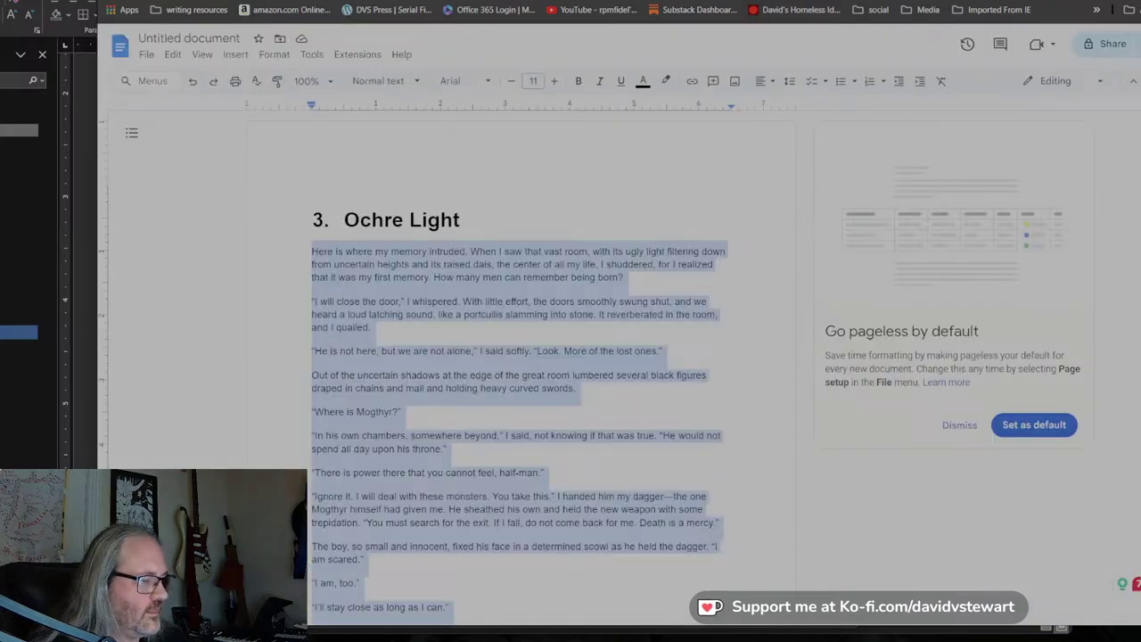
pyautogui.hotkey('ctrl', 'z')
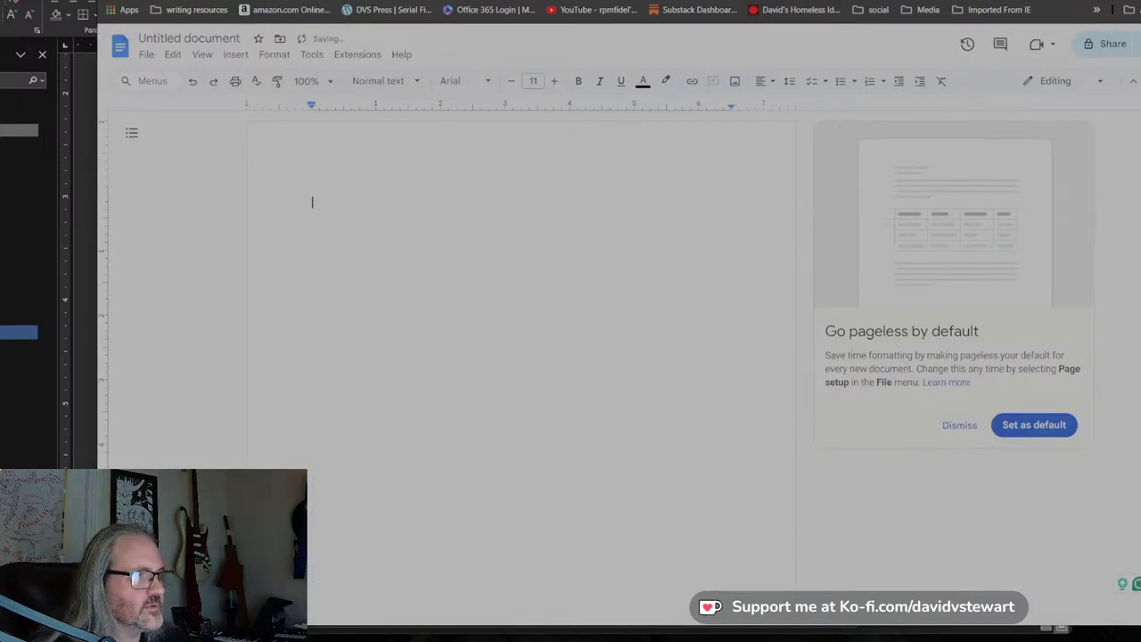
pyautogui.hotkey('ctrl', 'v')
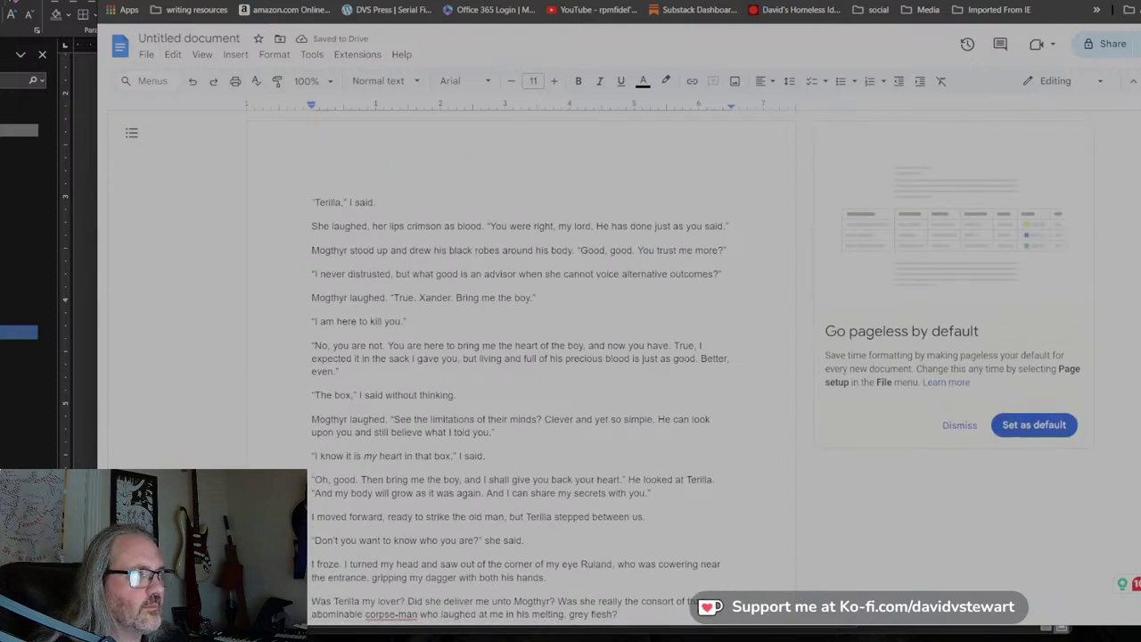
# Copy the whole Dead Heart text from Google Docs and title Episode 13 "Dead Heart".
pyautogui.hotkey('ctrl', 'a')
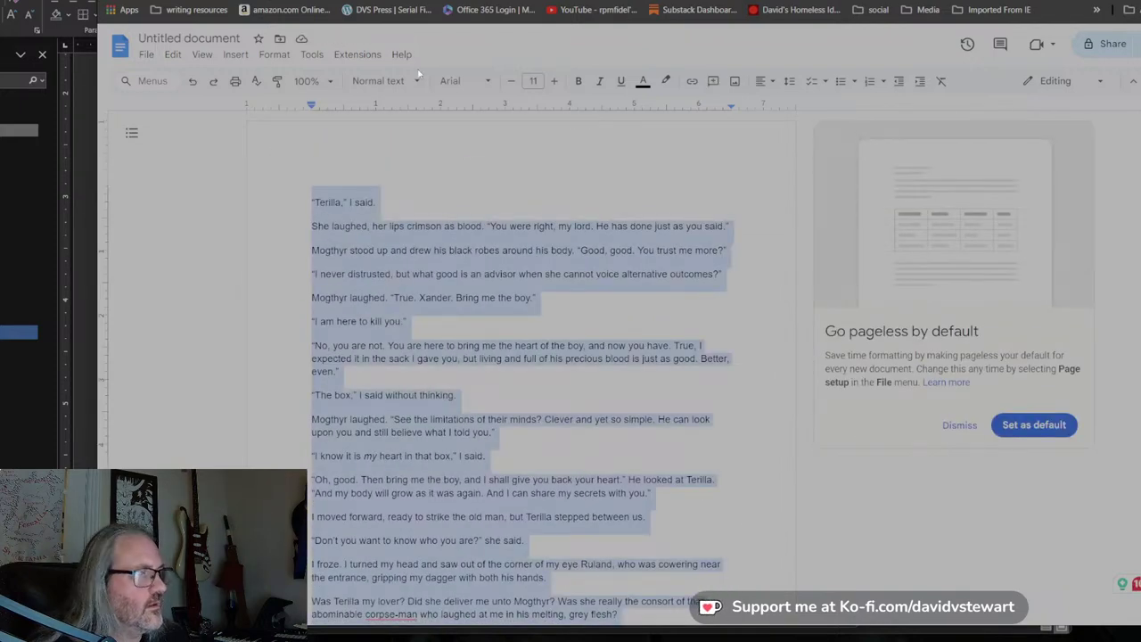
pyautogui.hotkey('ctrl', 'Tab')
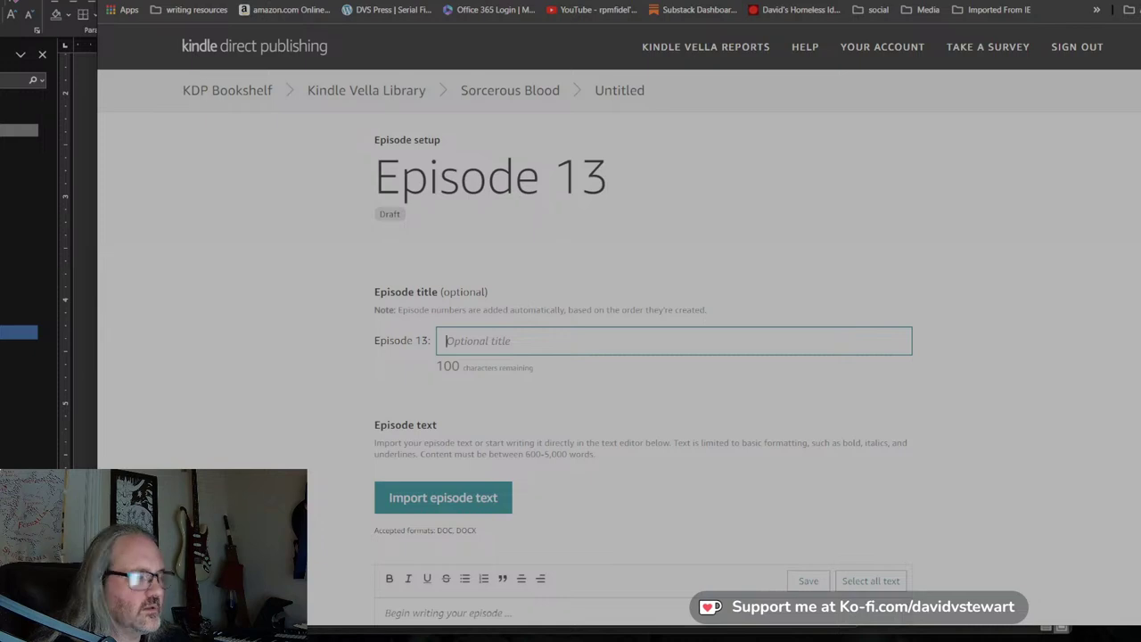
pyautogui.write('Dead Heart')
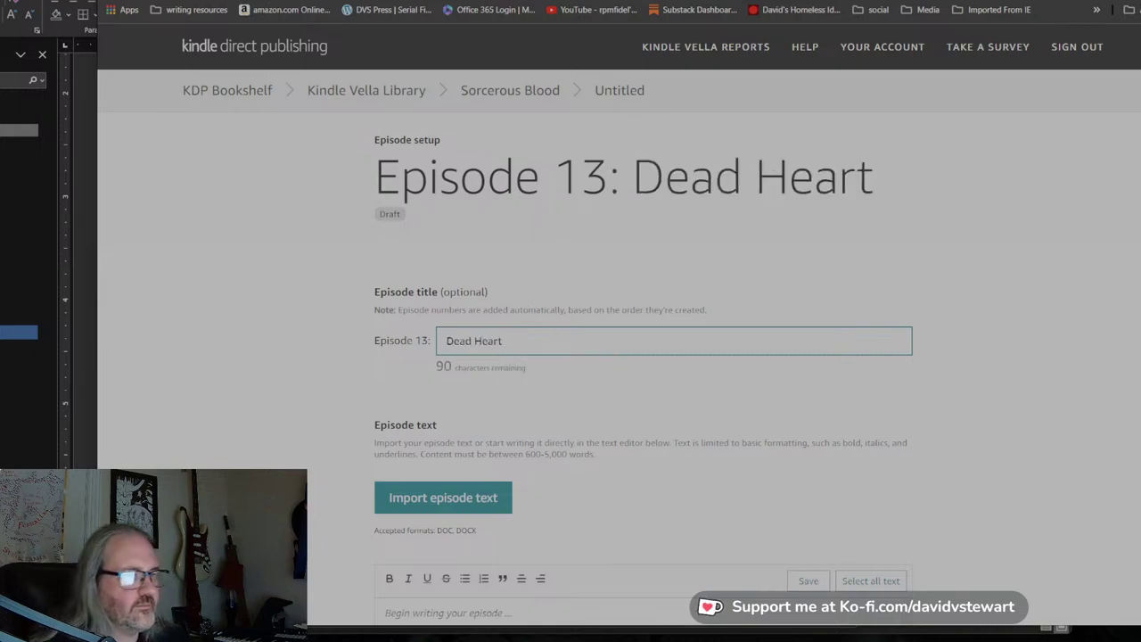
# Paste the Dead Heart text into Episode 13 and declare that no AI tools were used in creating it.
pyautogui.scroll(-3, 619, 357)
pyautogui.click(386, 343)
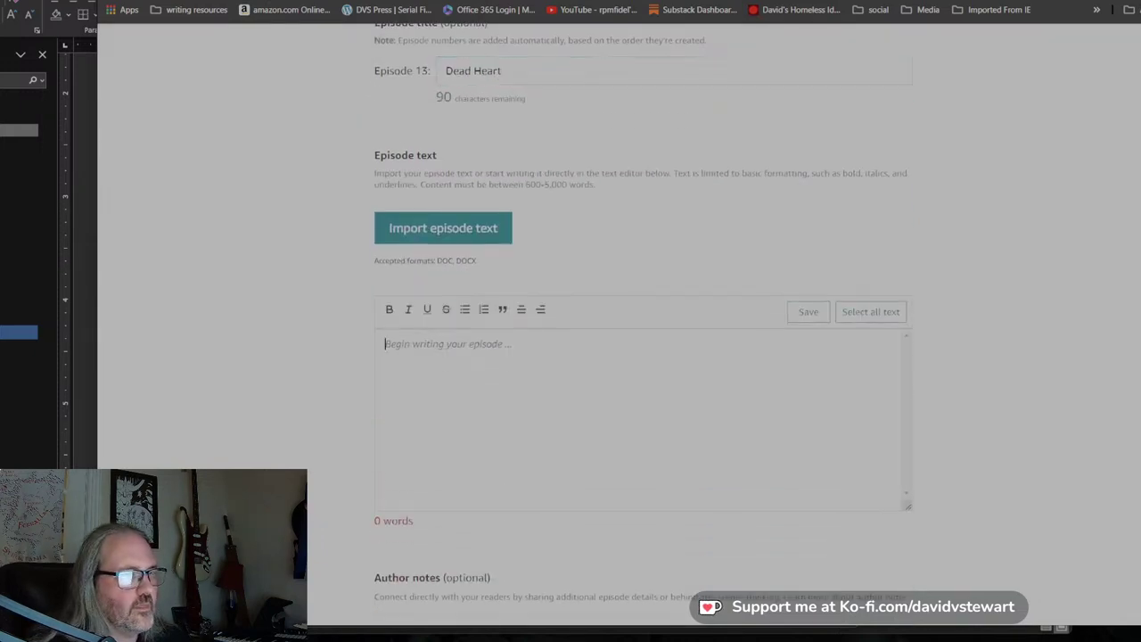
pyautogui.hotkey('ctrl', 'v')
pyautogui.scroll(-10, 642, 320)
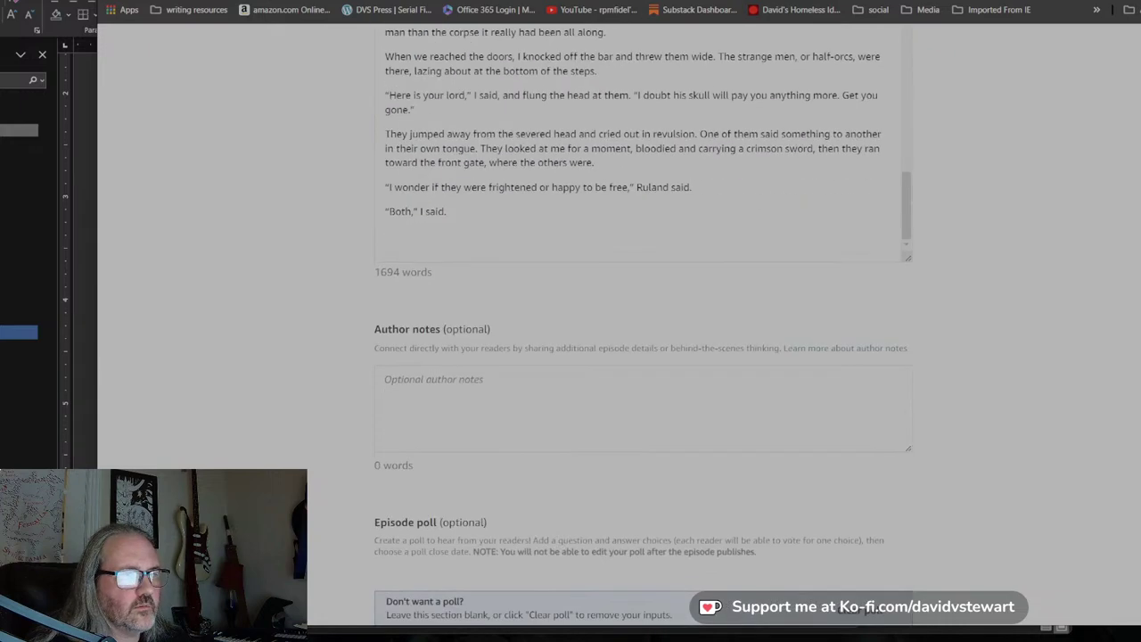
pyautogui.scroll(-9, 556, 331)
pyautogui.click(396, 155)
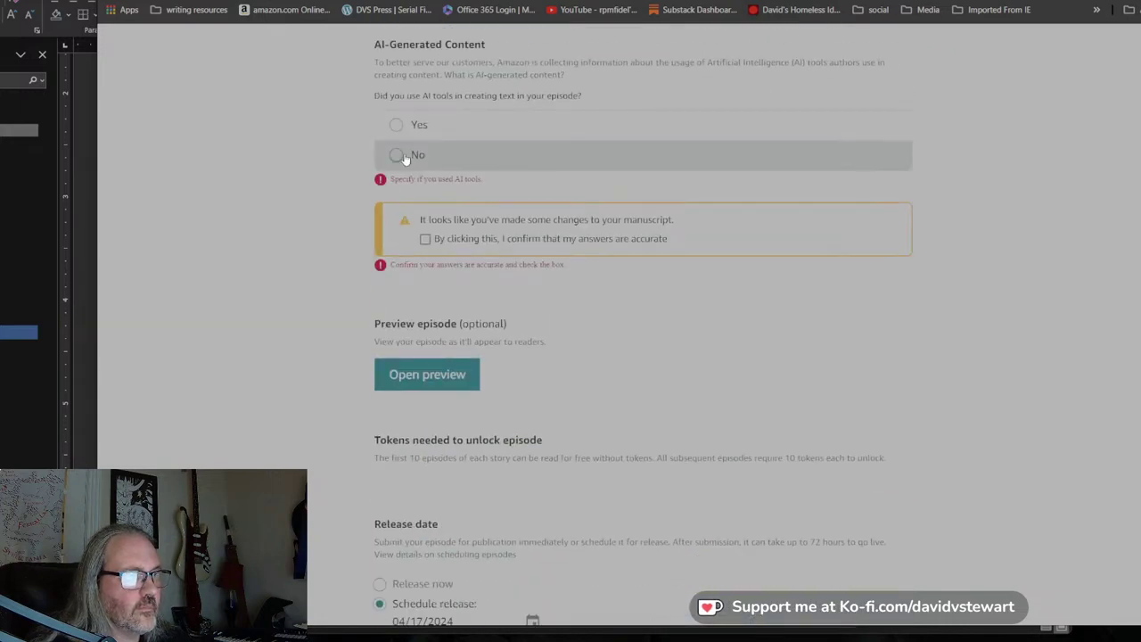
# Schedule Episode 13 for release on 04/18/2024 and confirm its submission for publishing.
pyautogui.scroll(-2, 499, 268)
pyautogui.click(532, 317)
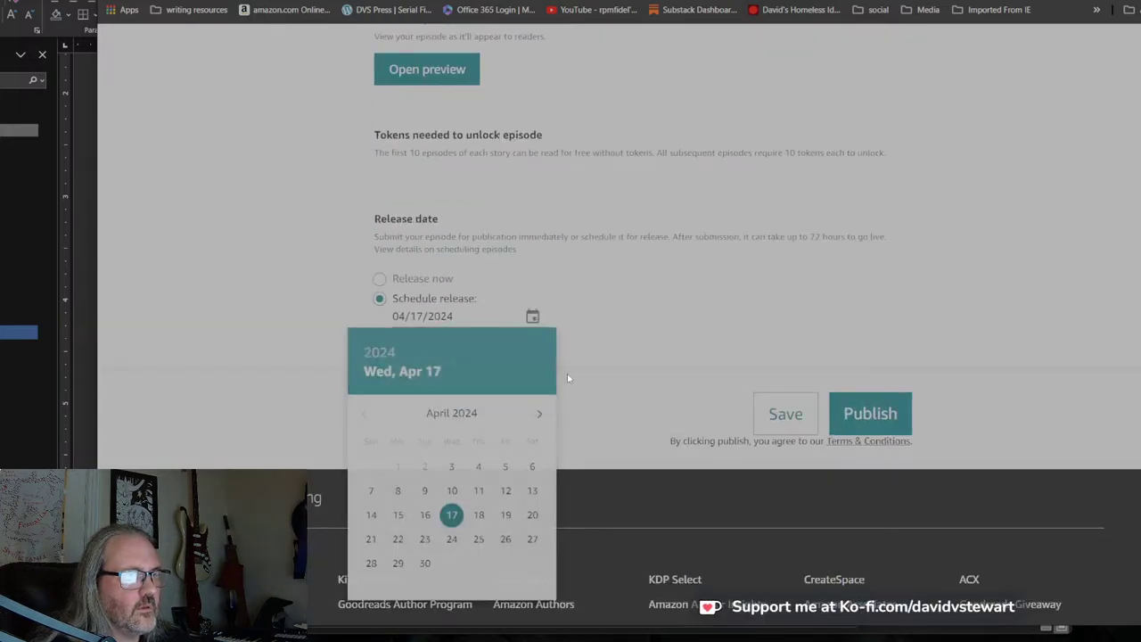
pyautogui.click(481, 514)
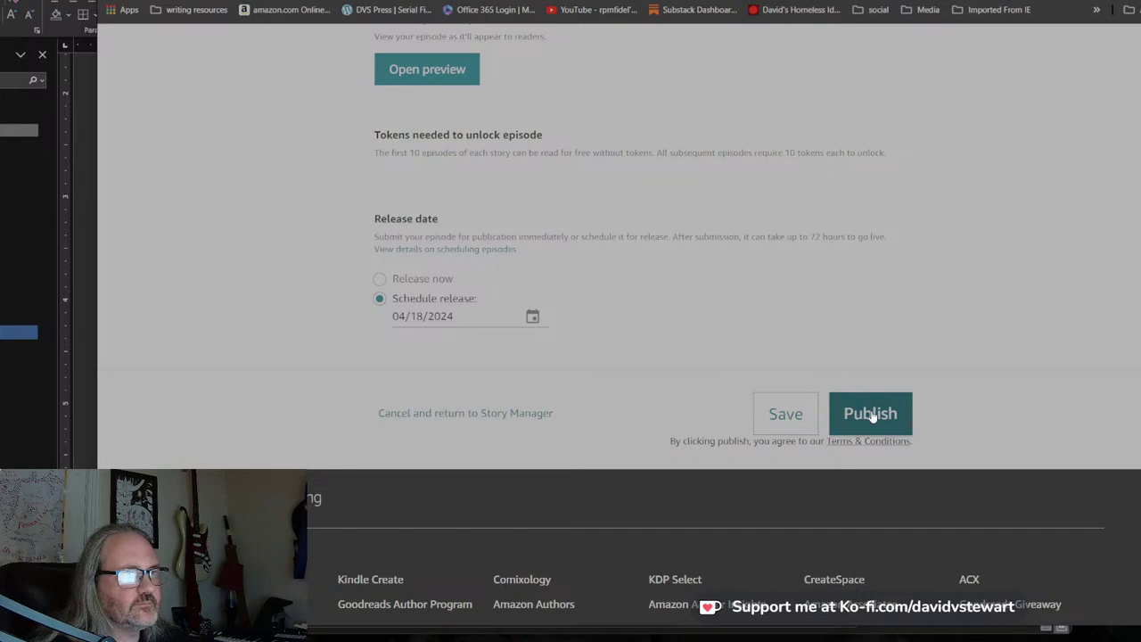
pyautogui.click(870, 414)
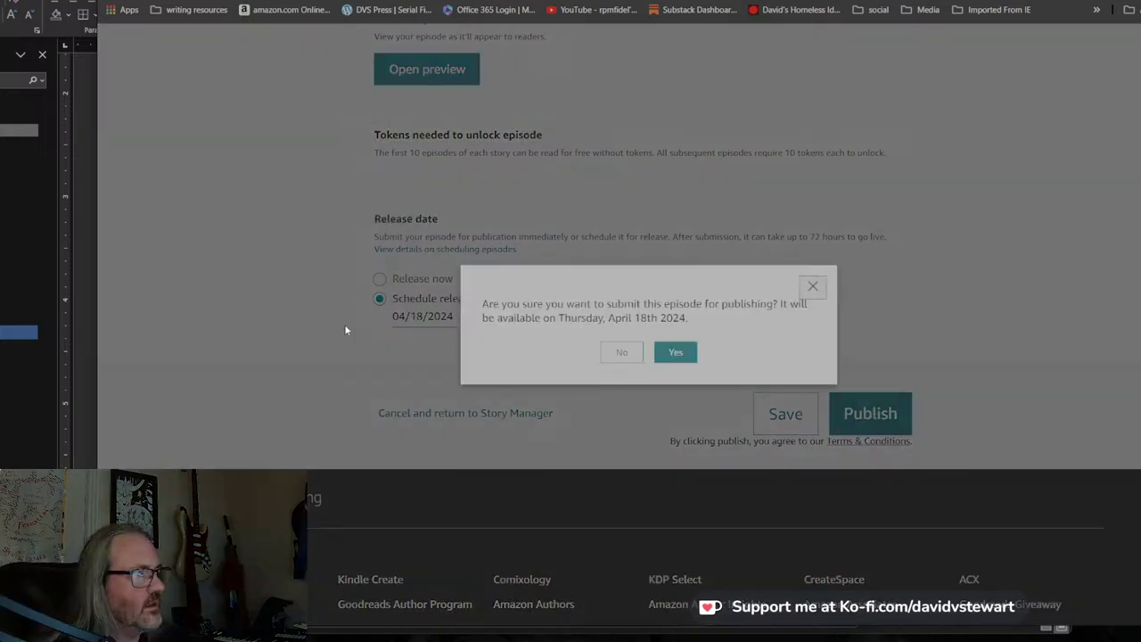
pyautogui.click(675, 352)
# Switch to the Word manuscript and title the final chapter, after Dead Heart, "Godess" in its numbered heading.
pyautogui.hotkey('alt', 'Tab')
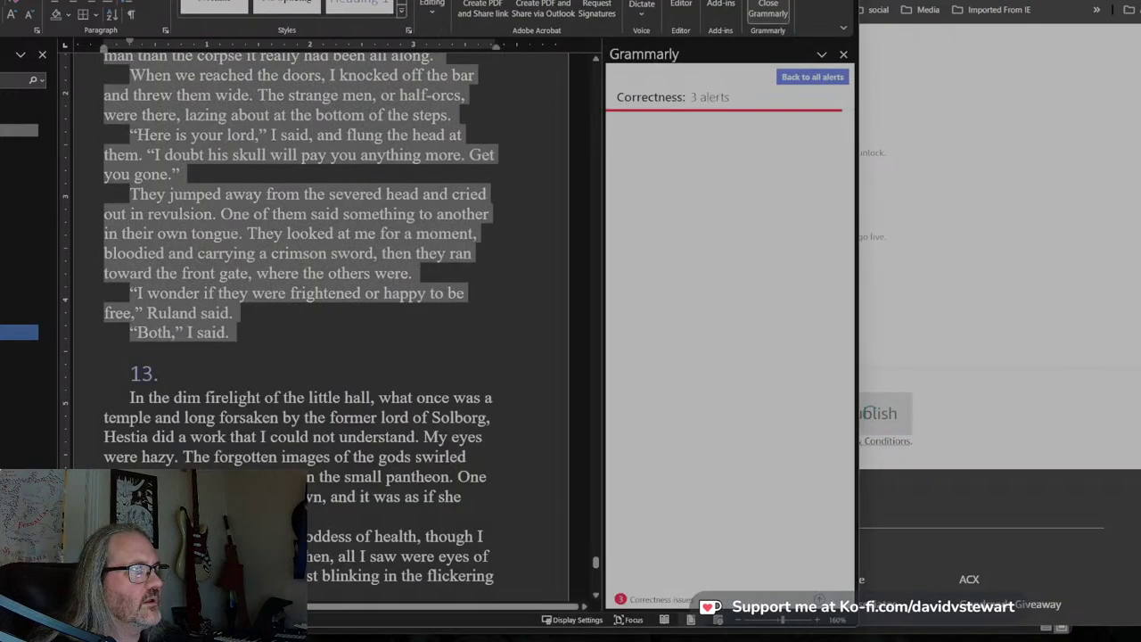
pyautogui.scroll(-5, 267, 223)
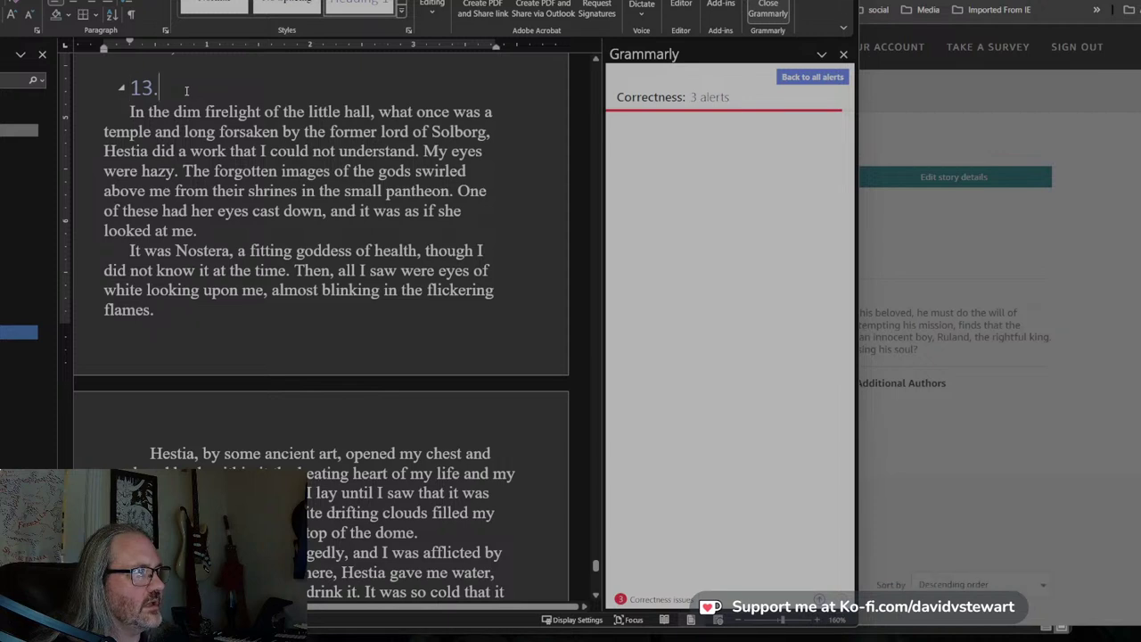
pyautogui.click(187, 91)
pyautogui.write('NO')
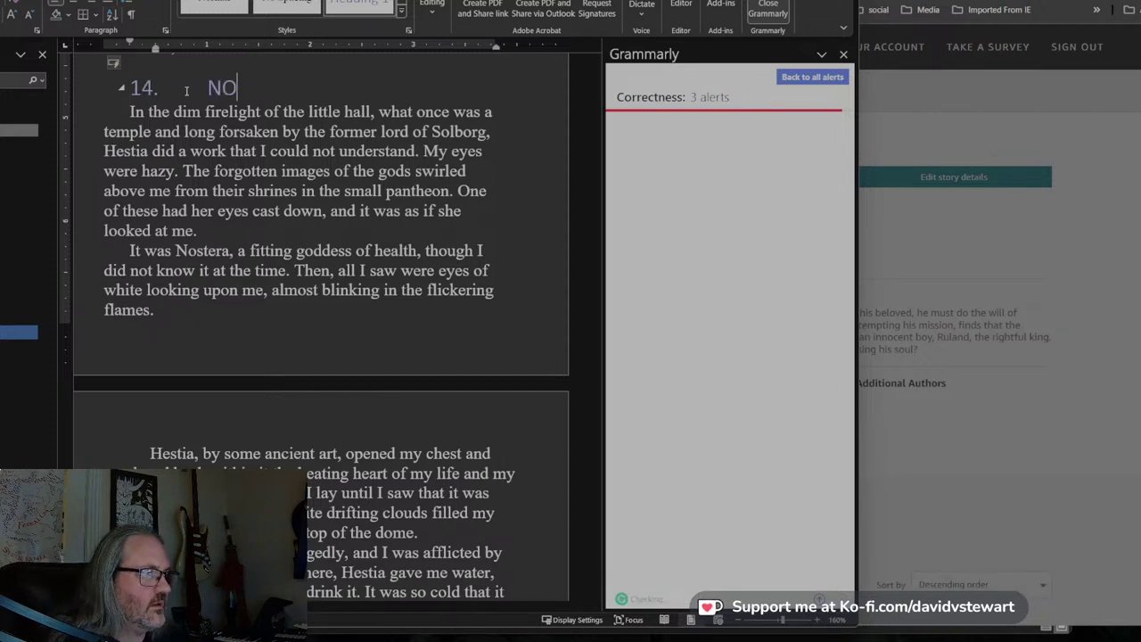
pyautogui.press('BackSpace')
pyautogui.write('os')
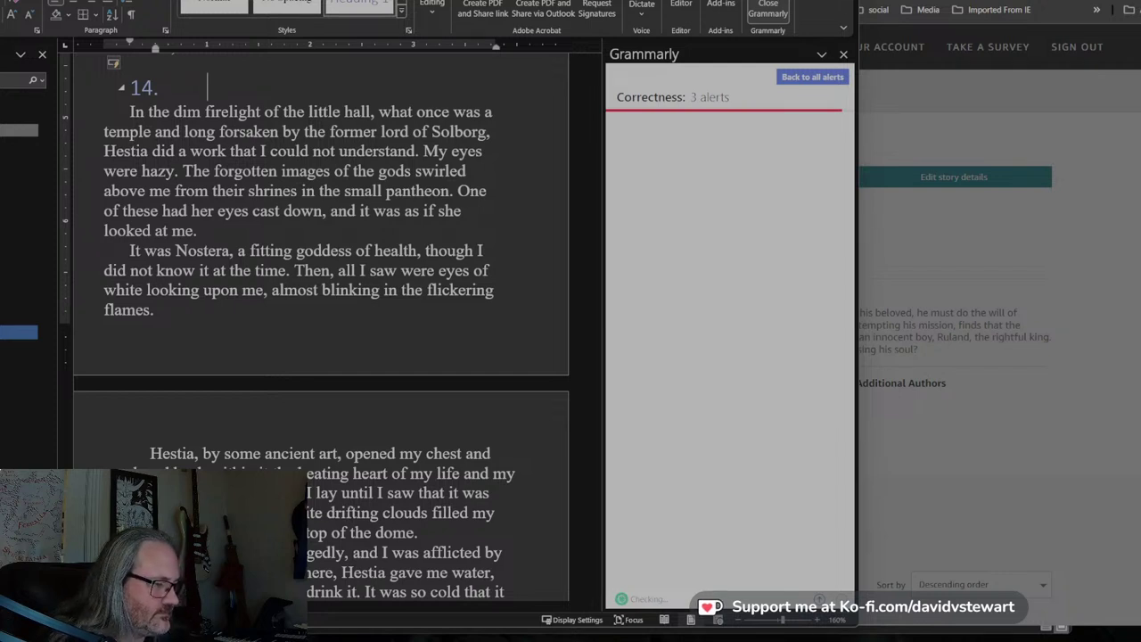
pyautogui.write('Godess')
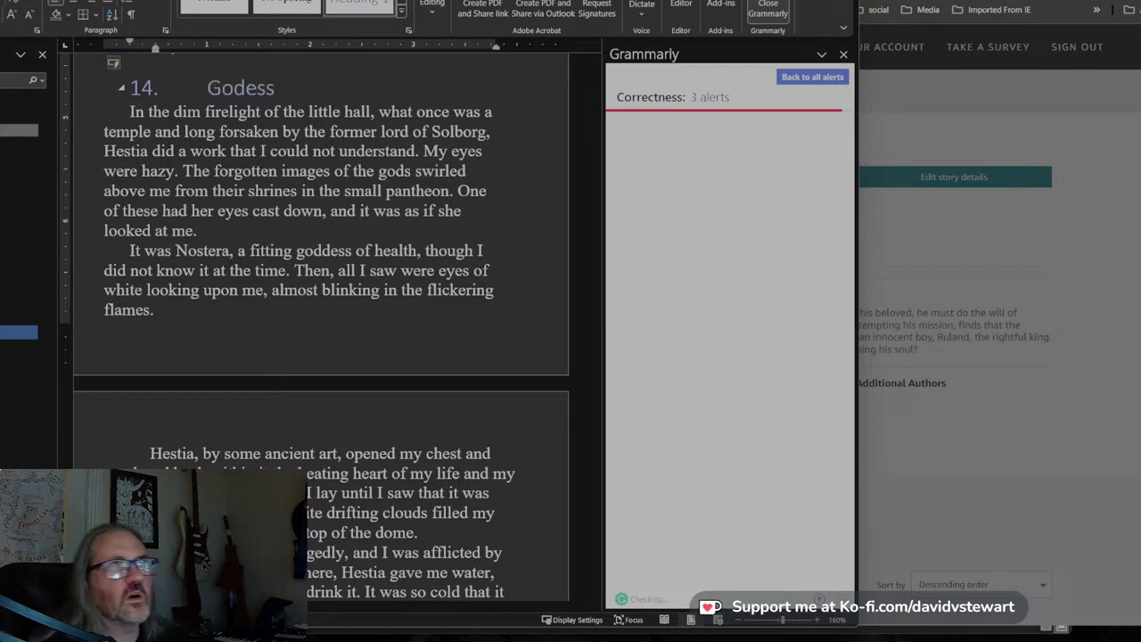
# Select and copy the final chapter's body, from "In the dim firelight" through "The End.", without its heading.
pyautogui.click(276, 186)
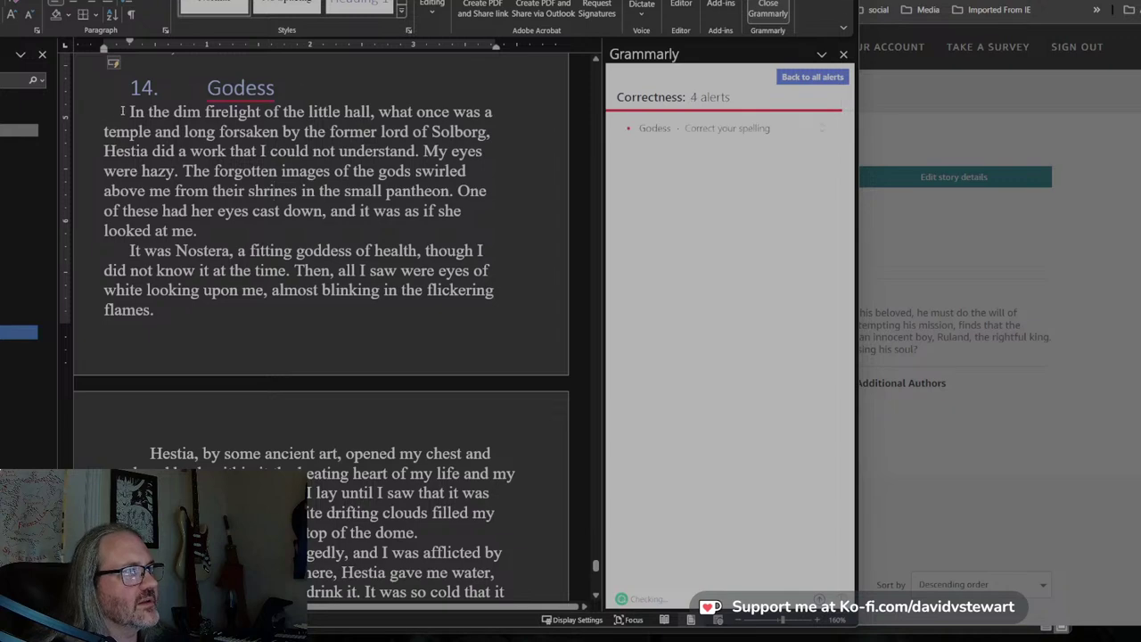
pyautogui.scroll(-20, 321, 331)
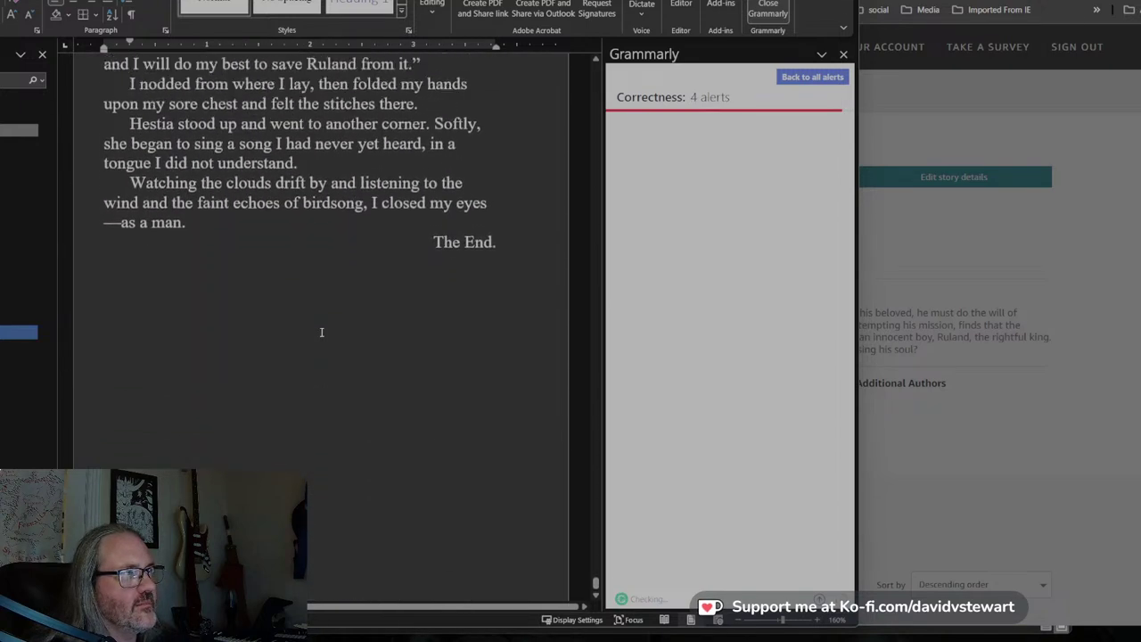
pyautogui.hotkey('ctrl', 'a')
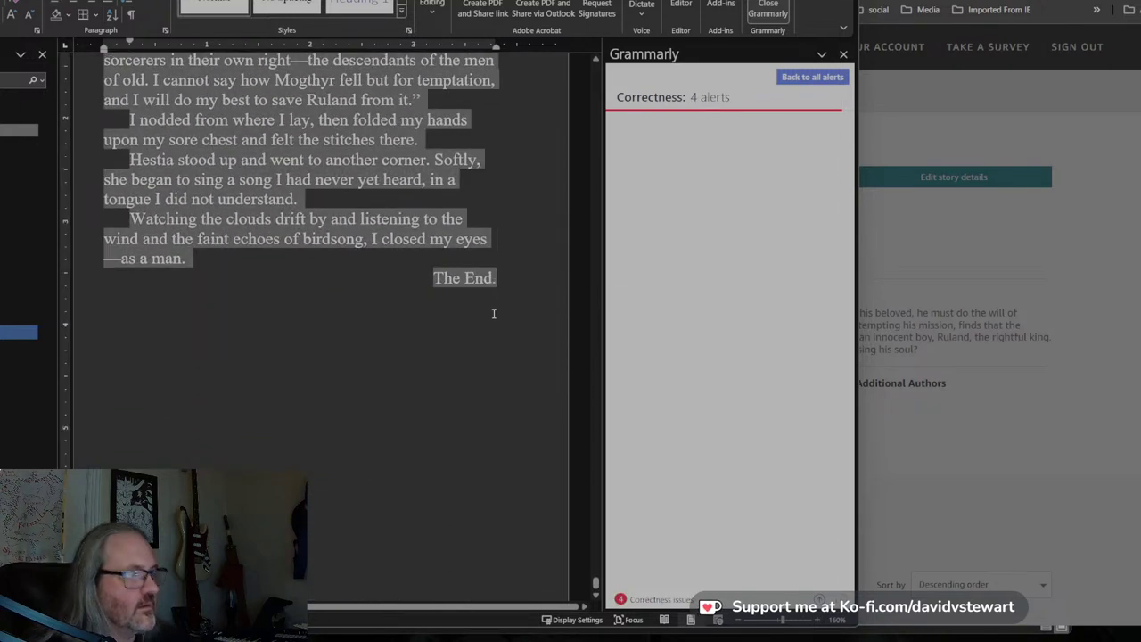
# Switch back to Kindle Vella, dismiss the submission notice and create a new Sorcerous Blood episode.
pyautogui.click(860, 8)
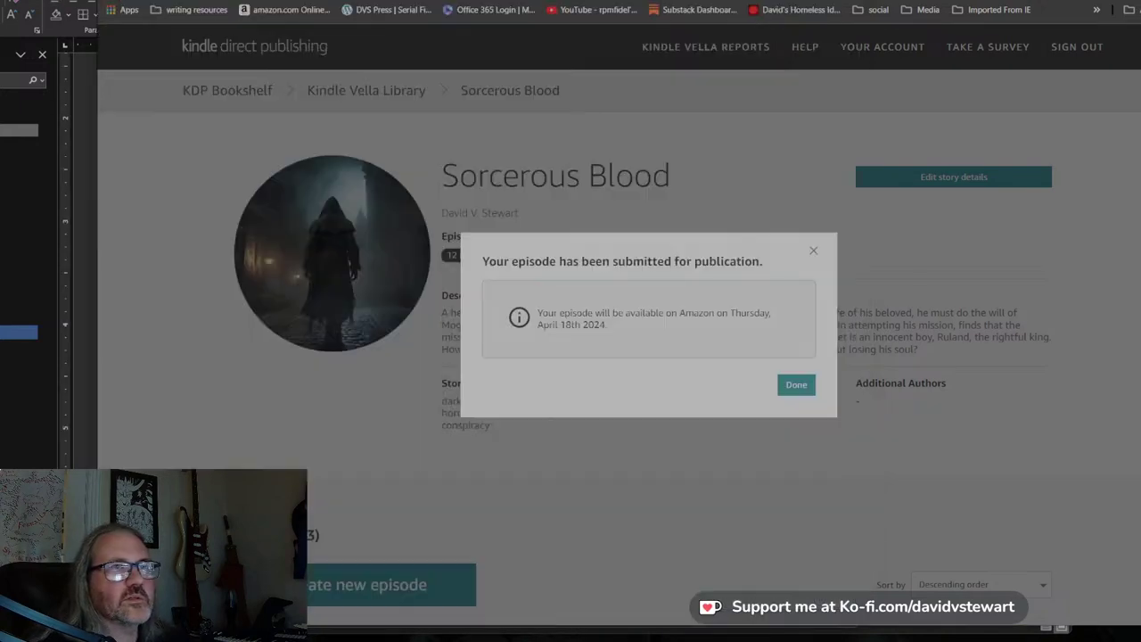
pyautogui.click(796, 384)
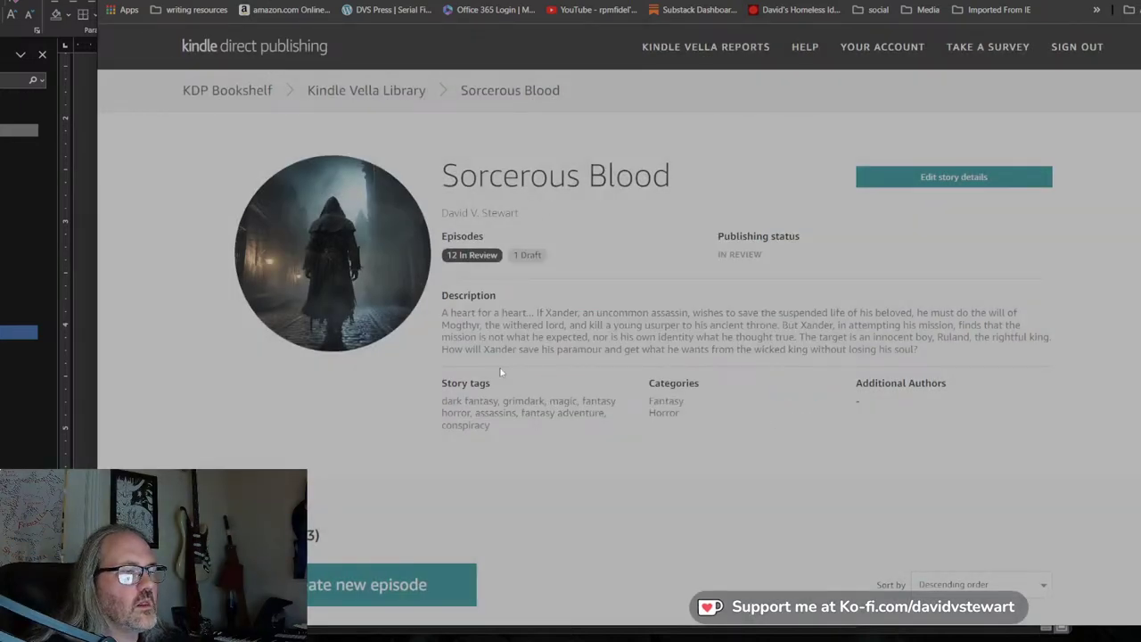
pyautogui.scroll(-4, 501, 373)
pyautogui.click(420, 253)
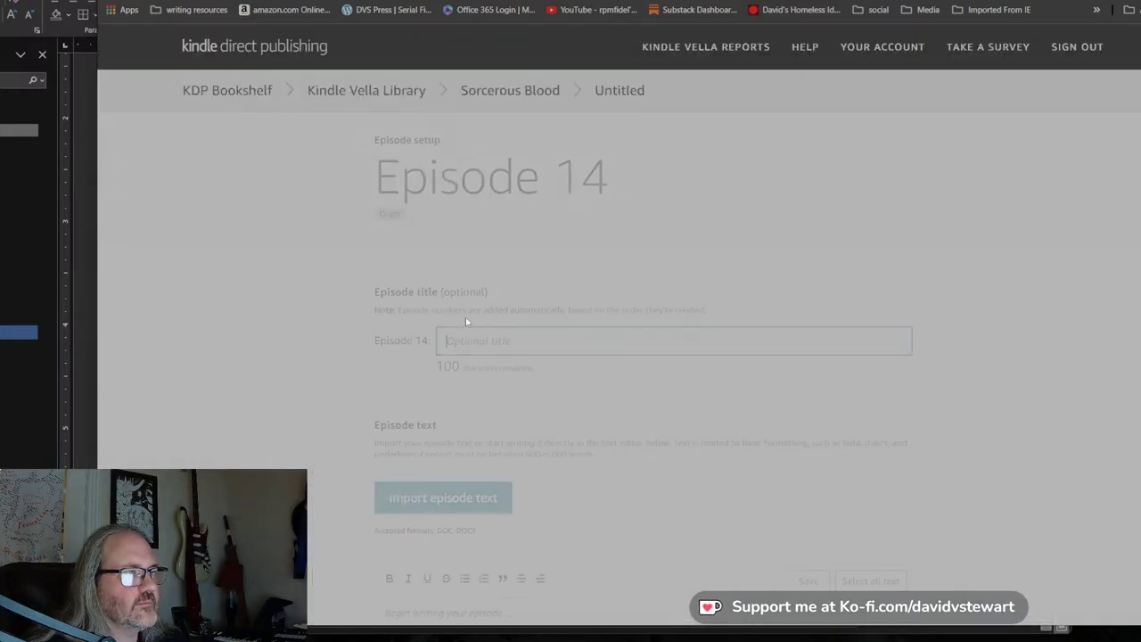
pyautogui.scroll(-3, 513, 410)
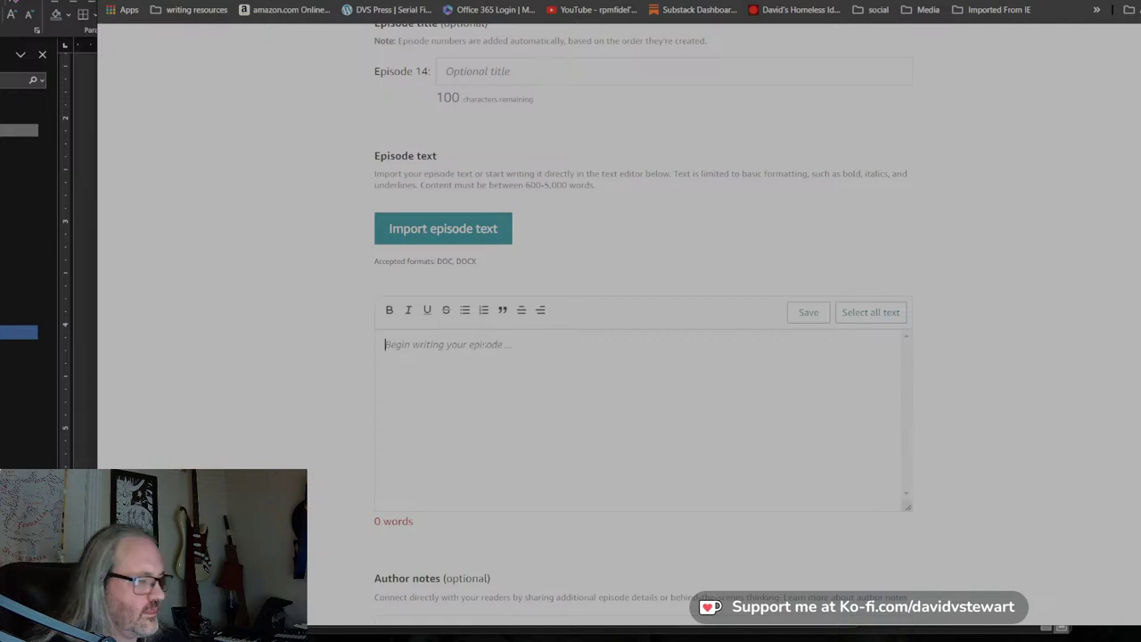
pyautogui.hotkey('ctrl', 'v')
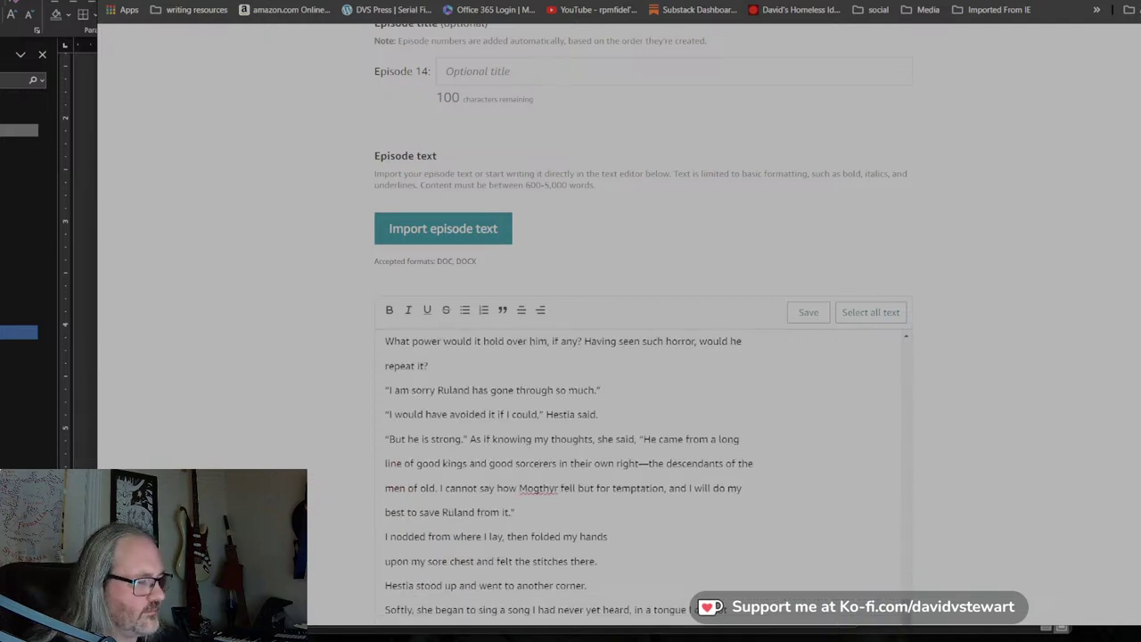
pyautogui.hotkey('ctrl', 'z')
# Replace the untitled Google Docs document's content with the final chapter's text.
pyautogui.click(453, 3)
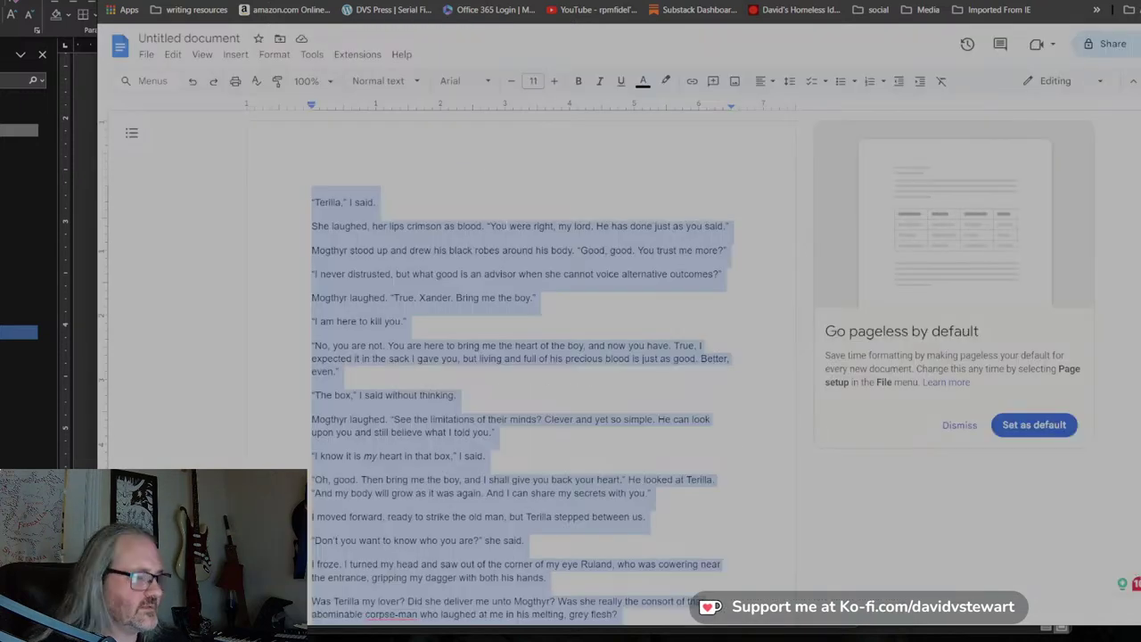
pyautogui.press('BackSpace')
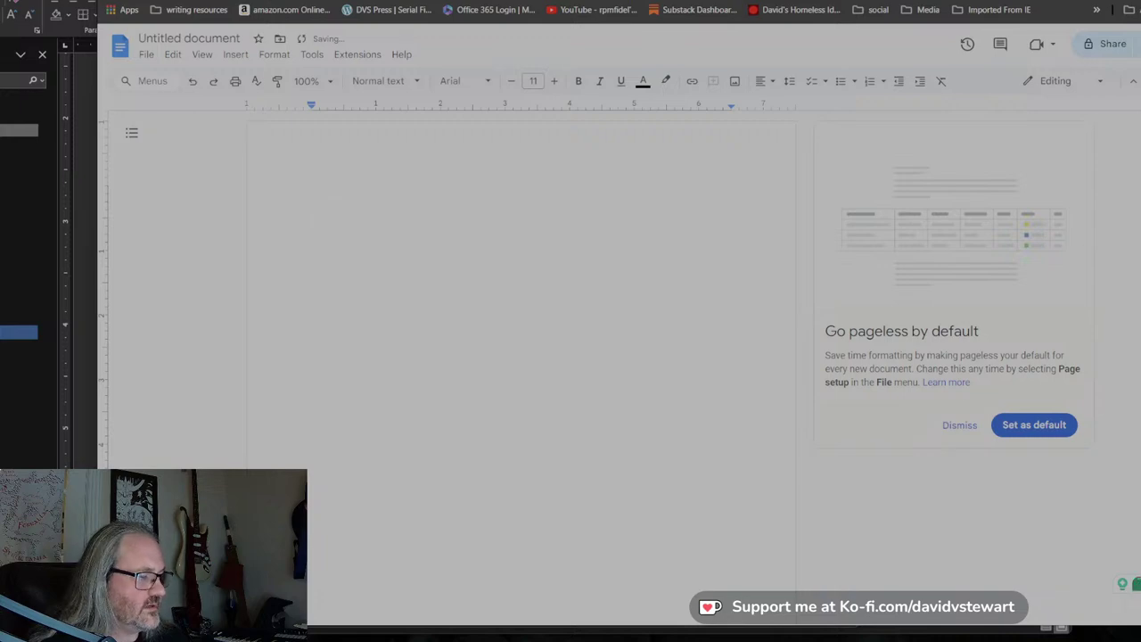
pyautogui.hotkey('ctrl', 'v')
pyautogui.scroll(15, 522, 374)
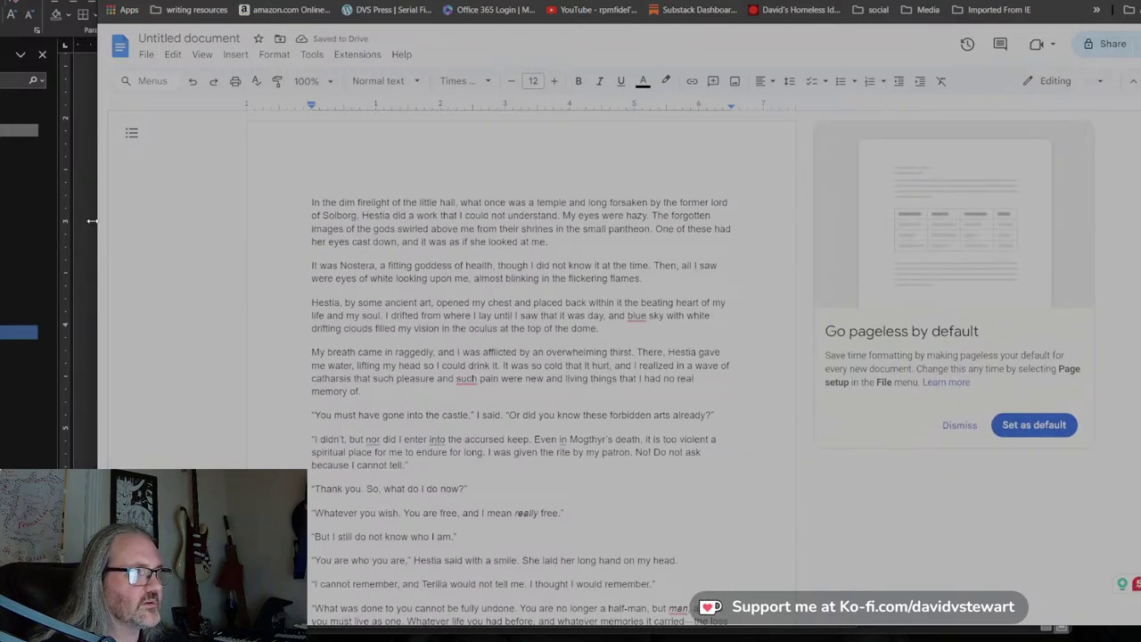
# Copy the whole final chapter from Google Docs and paste it into Episode 14's text.
pyautogui.hotkey('ctrl', 'a')
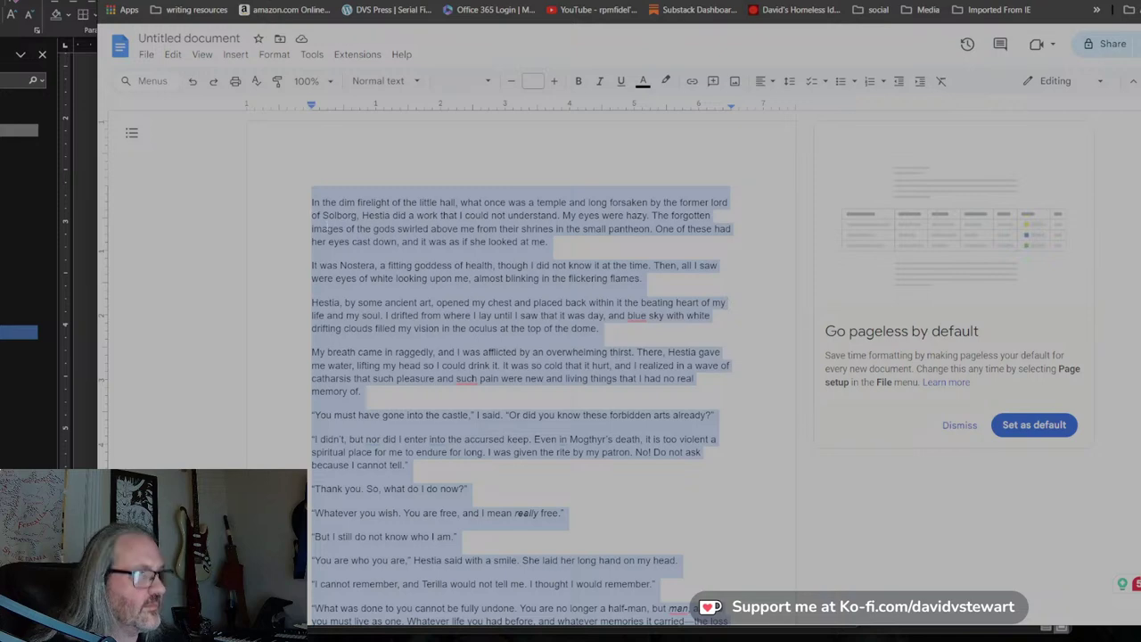
pyautogui.hotkey('ctrl', 'c')
pyautogui.hotkey('ctrl', 'Tab')
pyautogui.hotkey('ctrl', 'v')
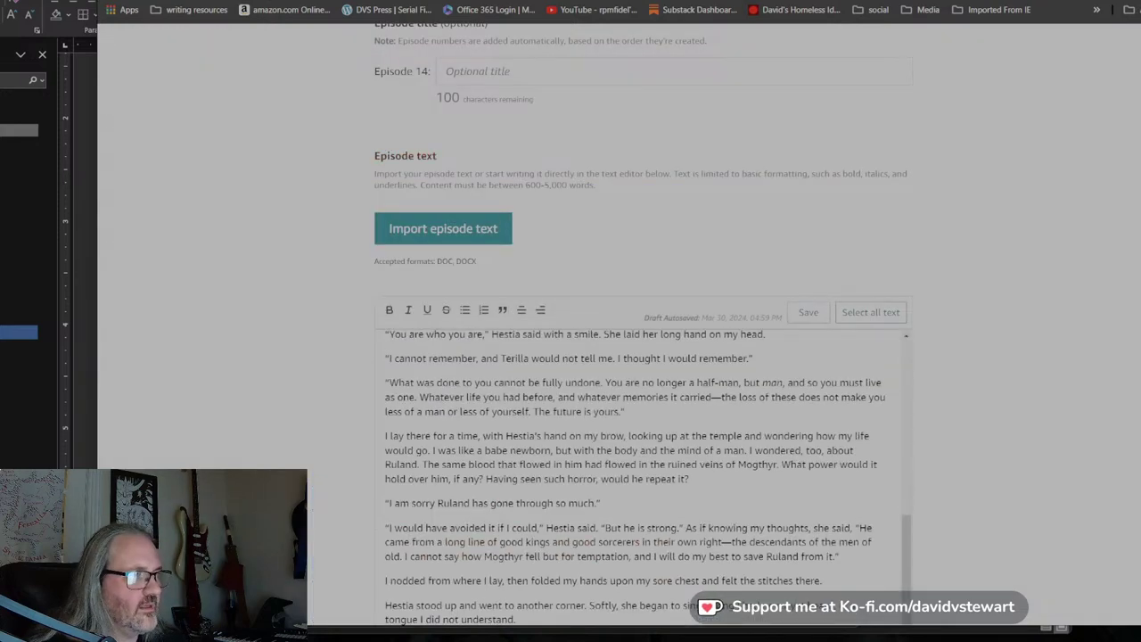
# Write the author note "Thus concludes the story of Xander, the ghost turned man." for Episode 14.
pyautogui.scroll(-8, 1031, 386)
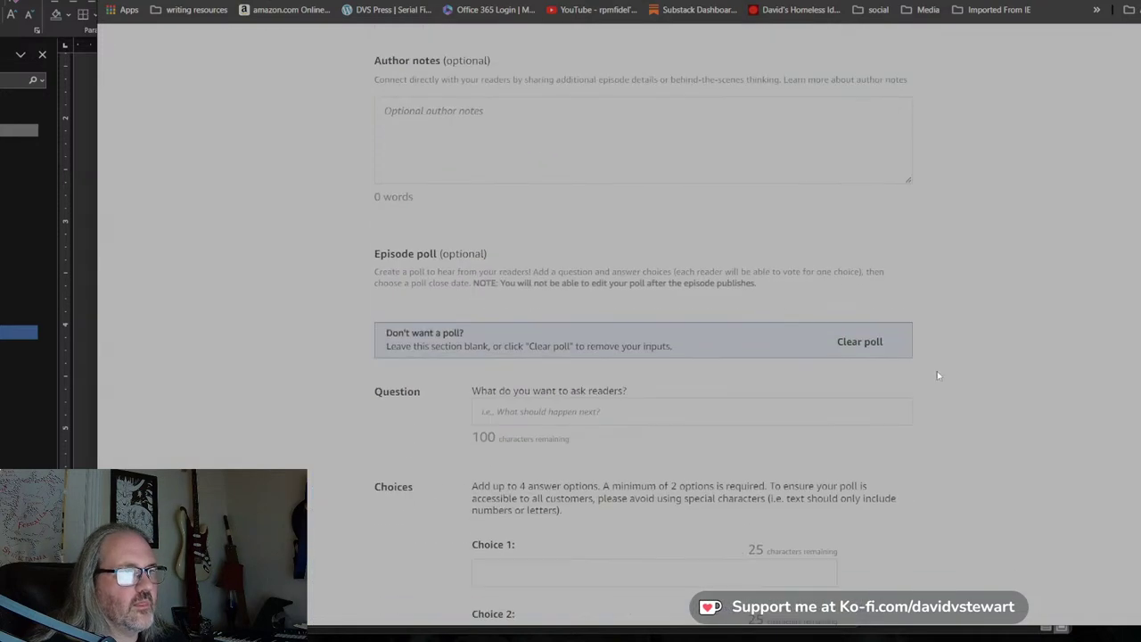
pyautogui.scroll(3, 735, 257)
pyautogui.scroll(-4, 734, 258)
pyautogui.scroll(2, 734, 258)
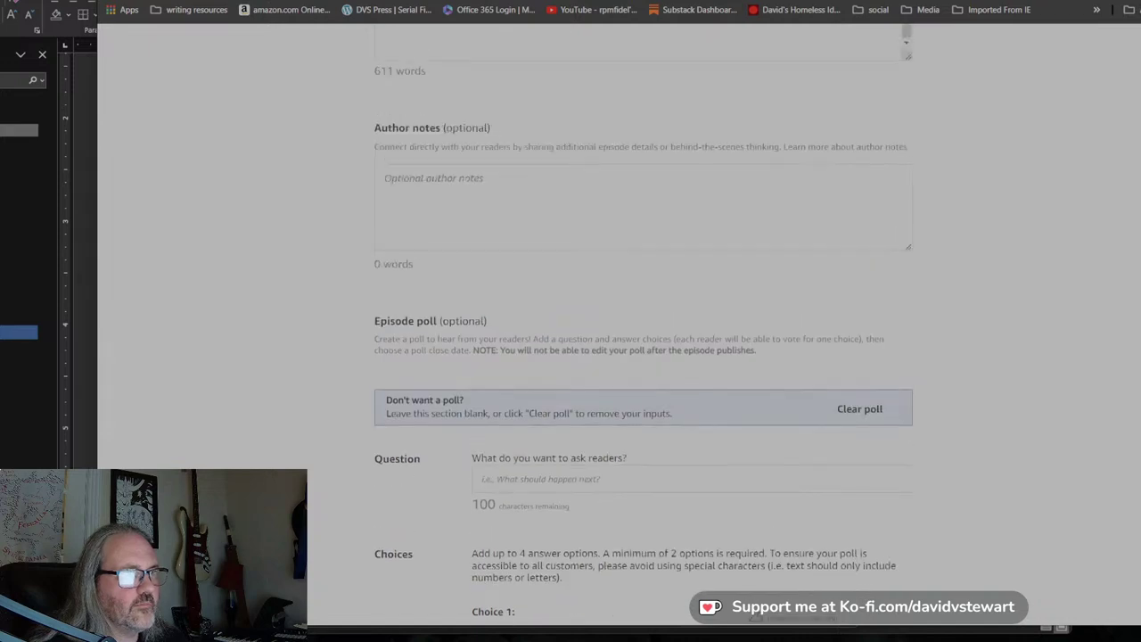
pyautogui.click(467, 178)
pyautogui.write('I')
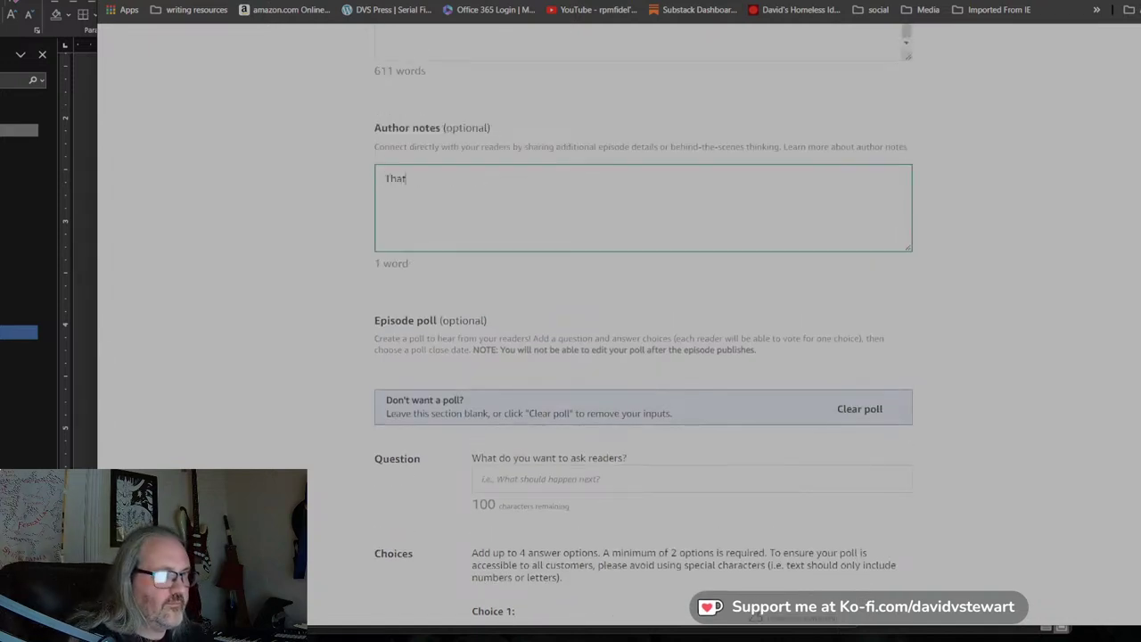
pyautogui.press('BackSpace')
pyautogui.press('BackSpace')
pyautogui.press('BackSpace')
pyautogui.press('BackSpace')
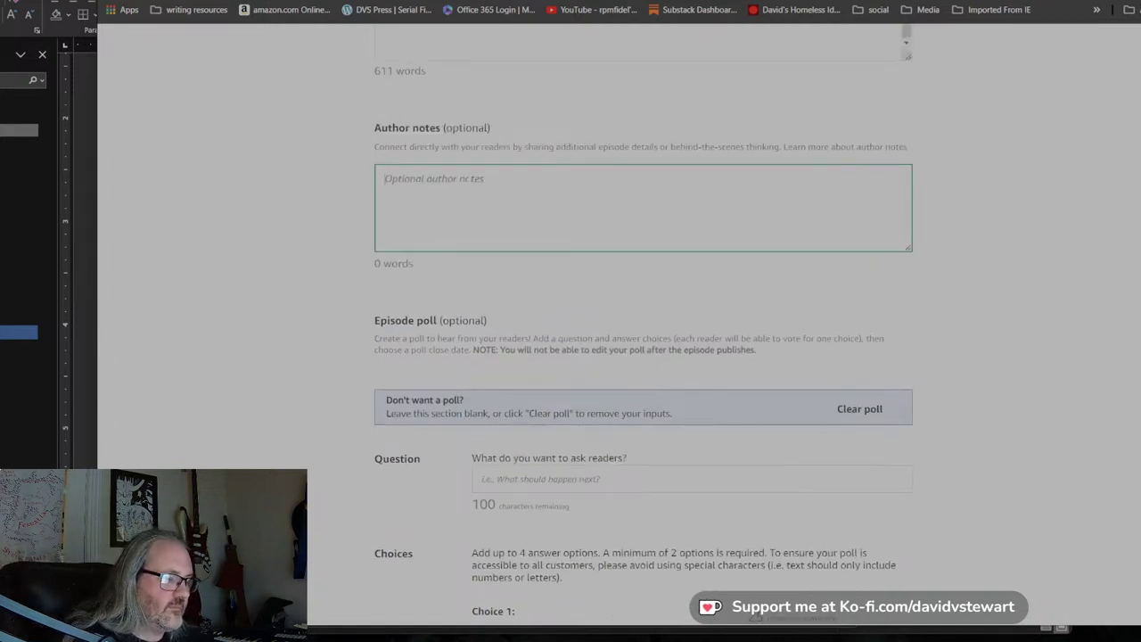
pyautogui.write('Thi')
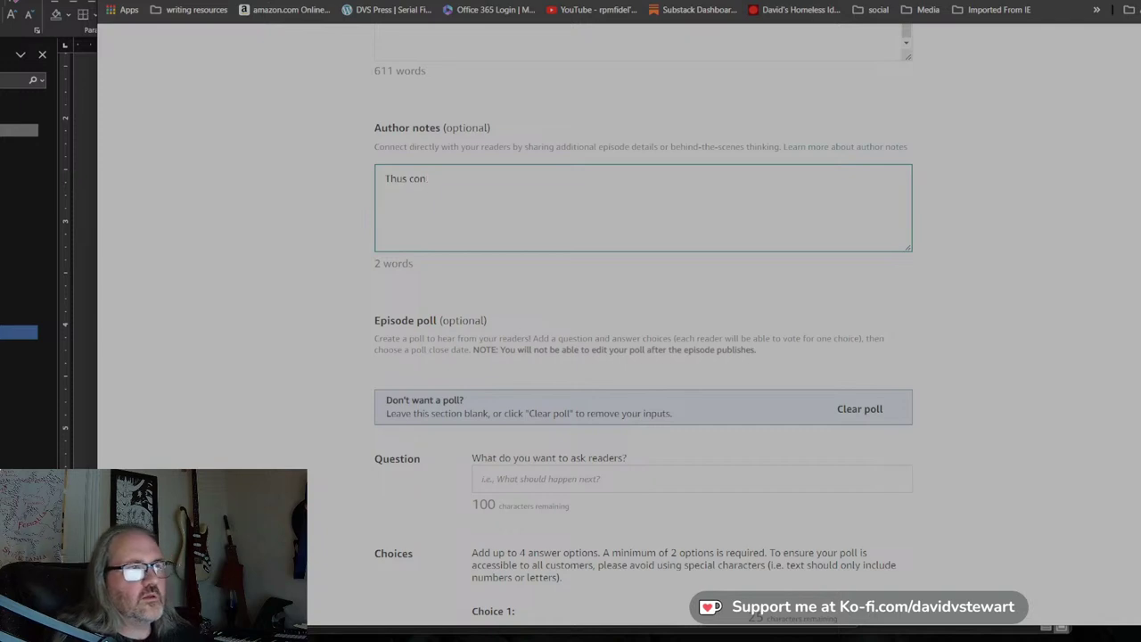
pyautogui.write('s concludes the story')
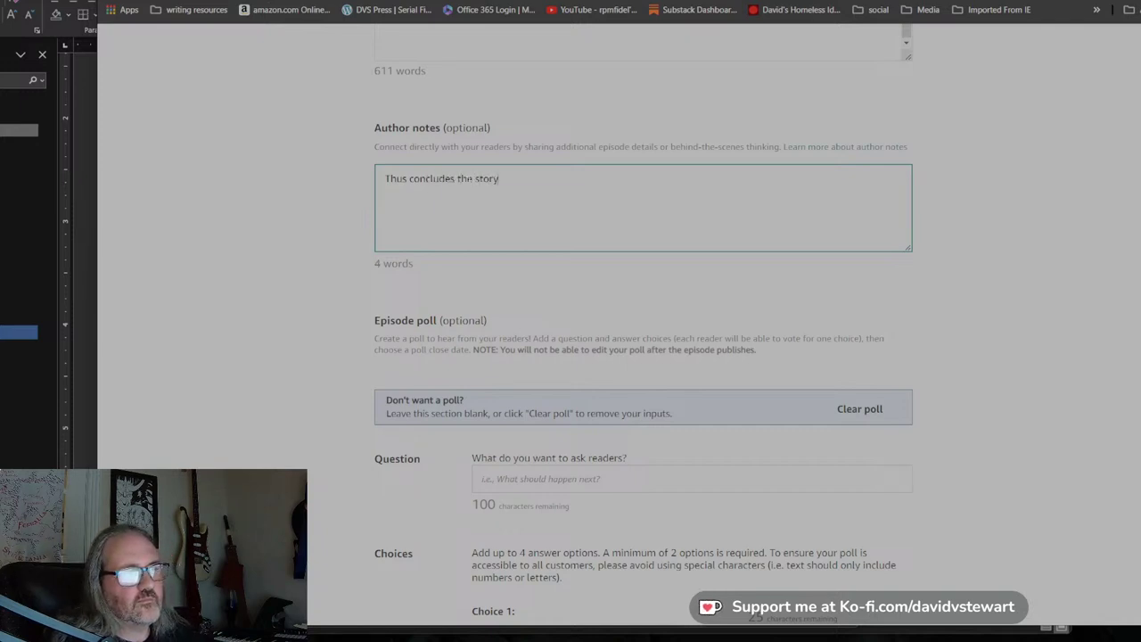
pyautogui.write(' of Xander')
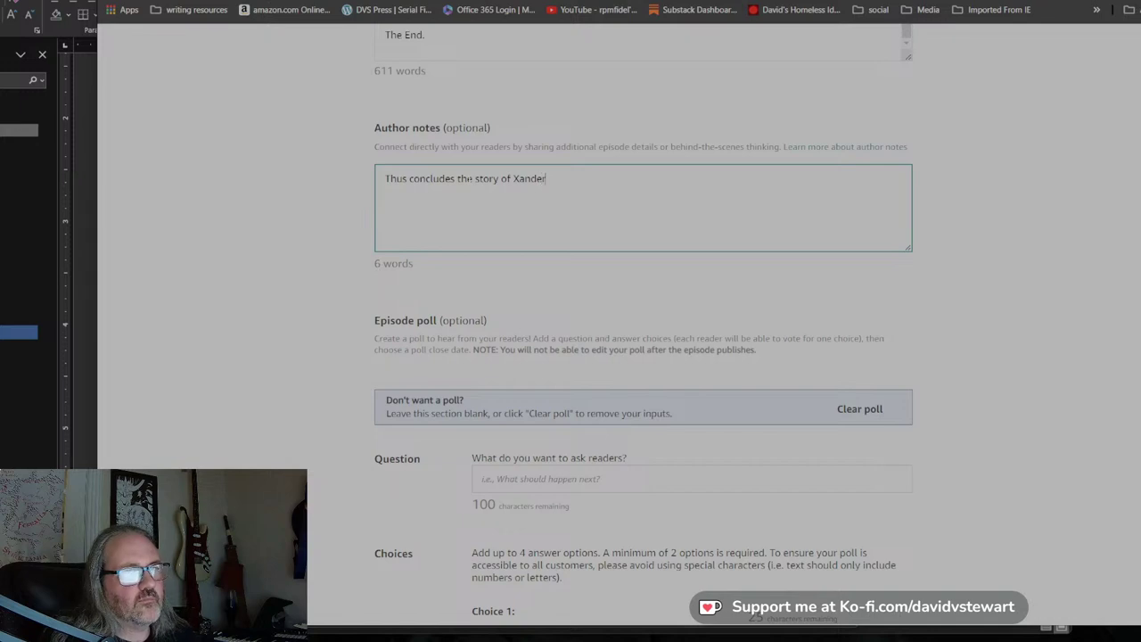
pyautogui.write(', the')
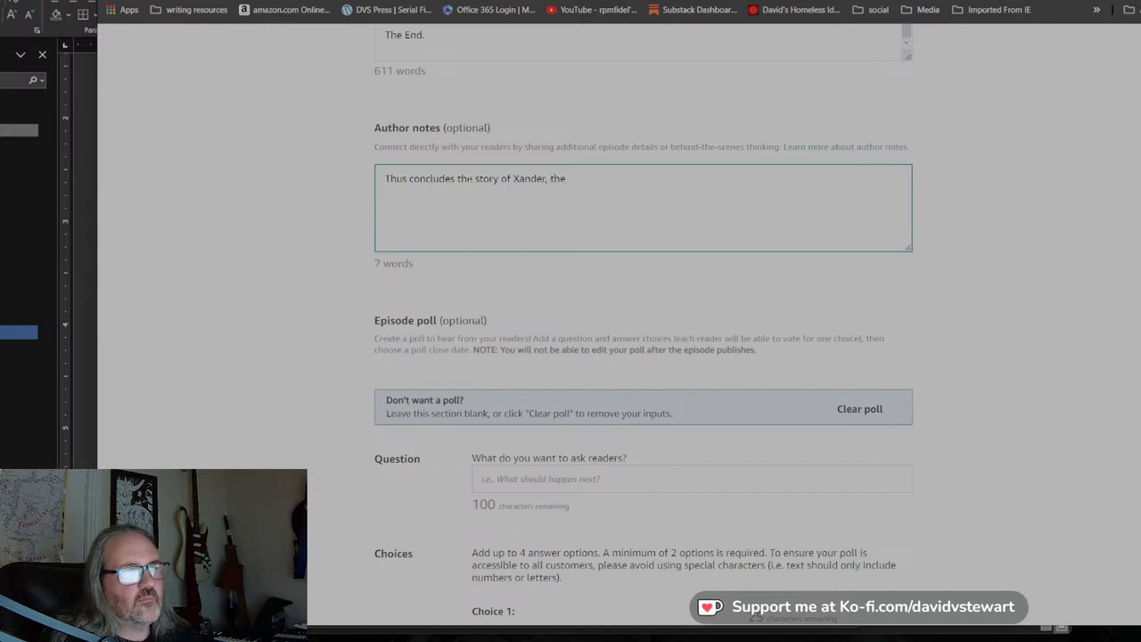
pyautogui.write(' lama')
pyautogui.press('BackSpace')
pyautogui.press('BackSpace')
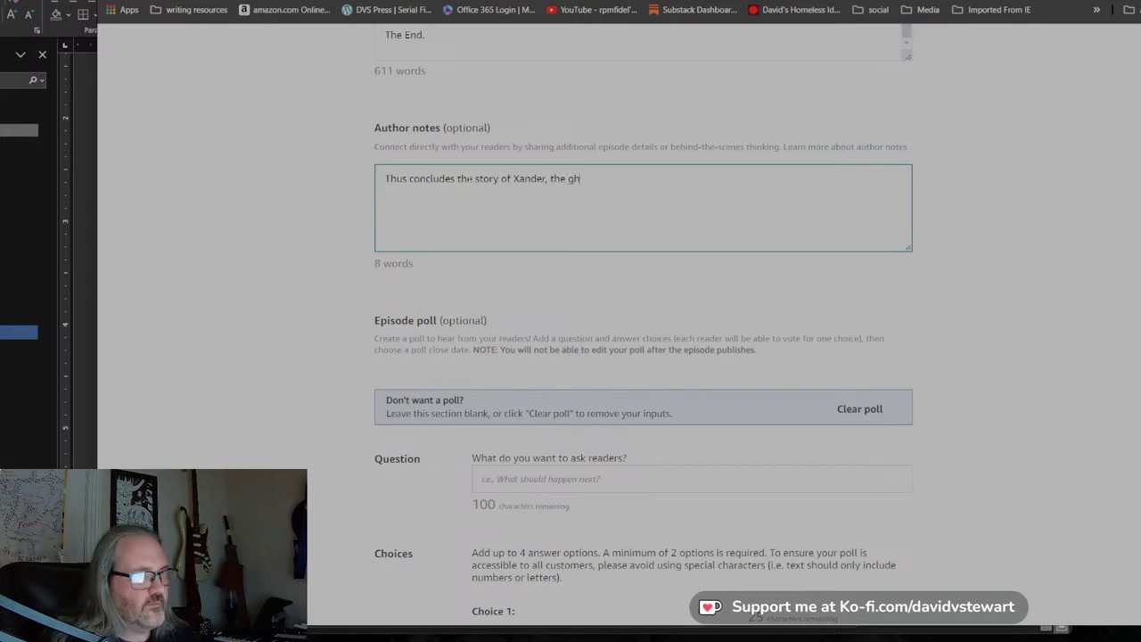
pyautogui.write('ghost turned ma')
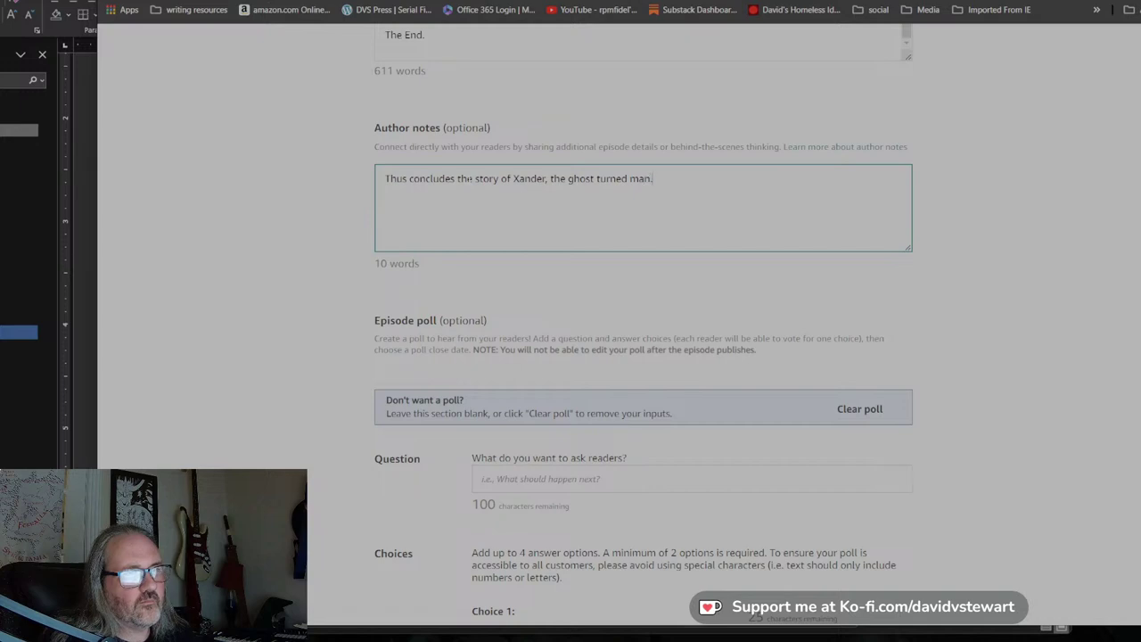
pyautogui.write('n.')
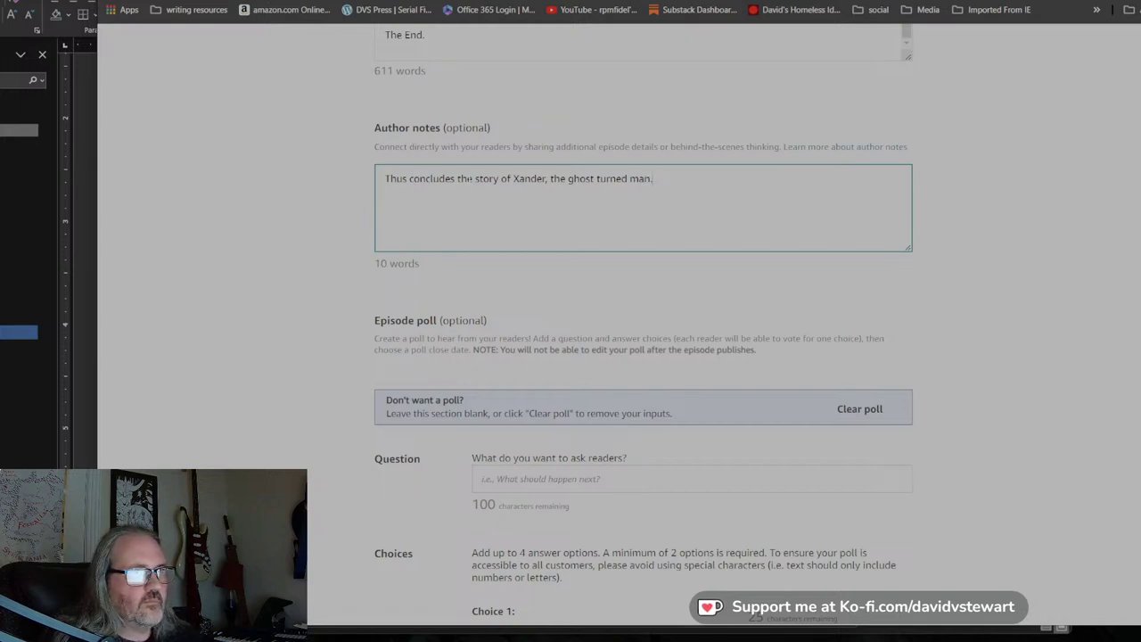
# Extend Episode 14's author note with "I hope you enjoyed reading it".
pyautogui.write(' I hope you enjoyed it')
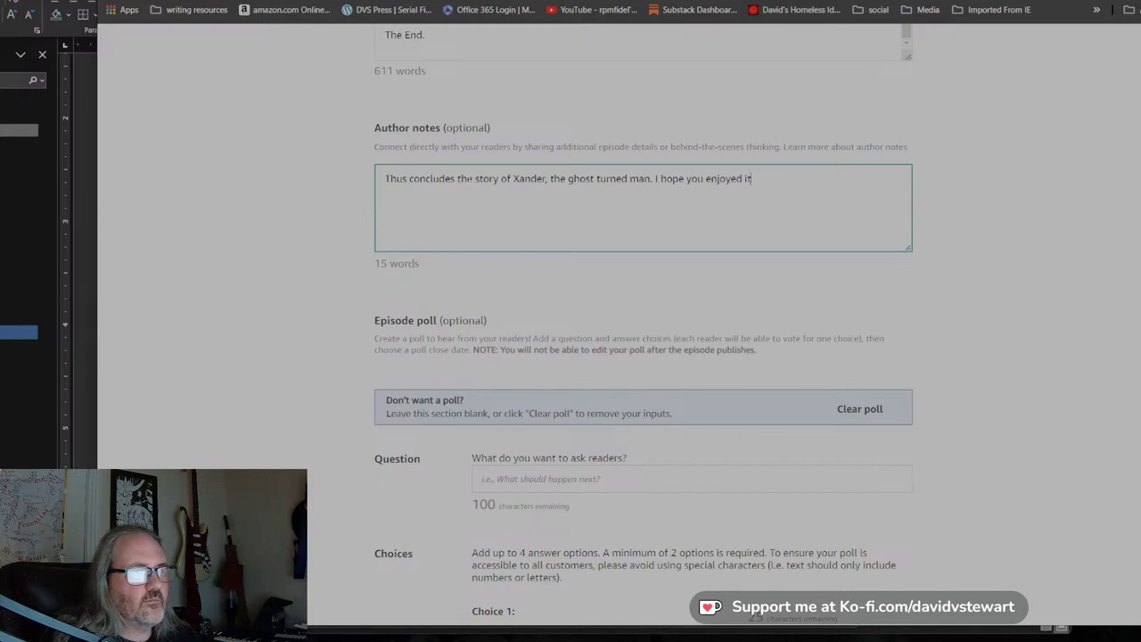
pyautogui.write('wt')
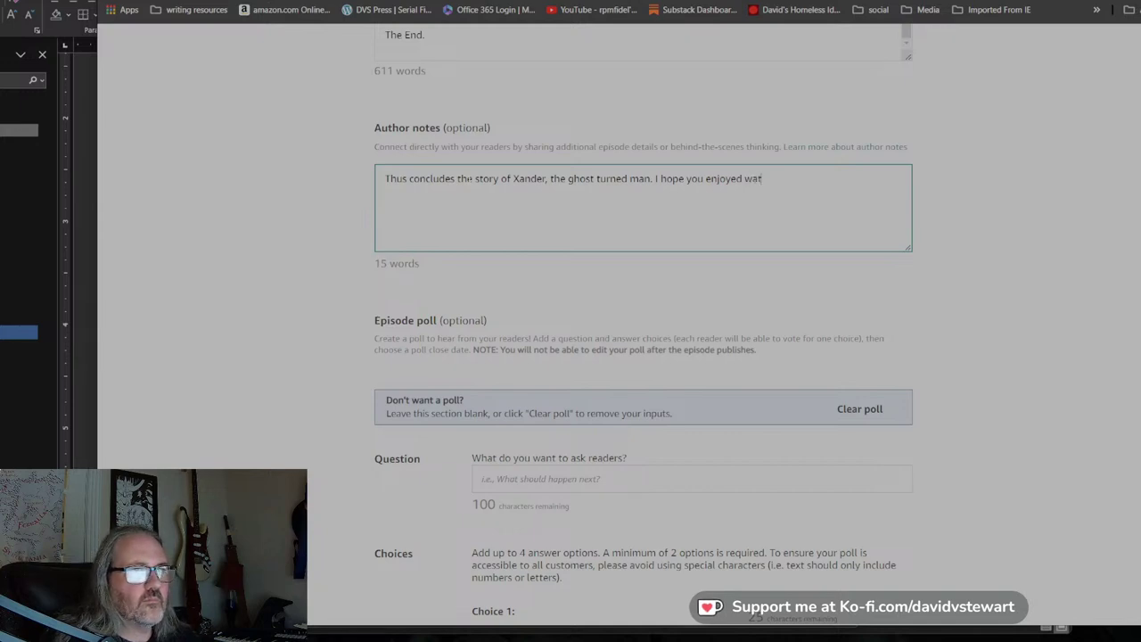
pyautogui.write('ching me')
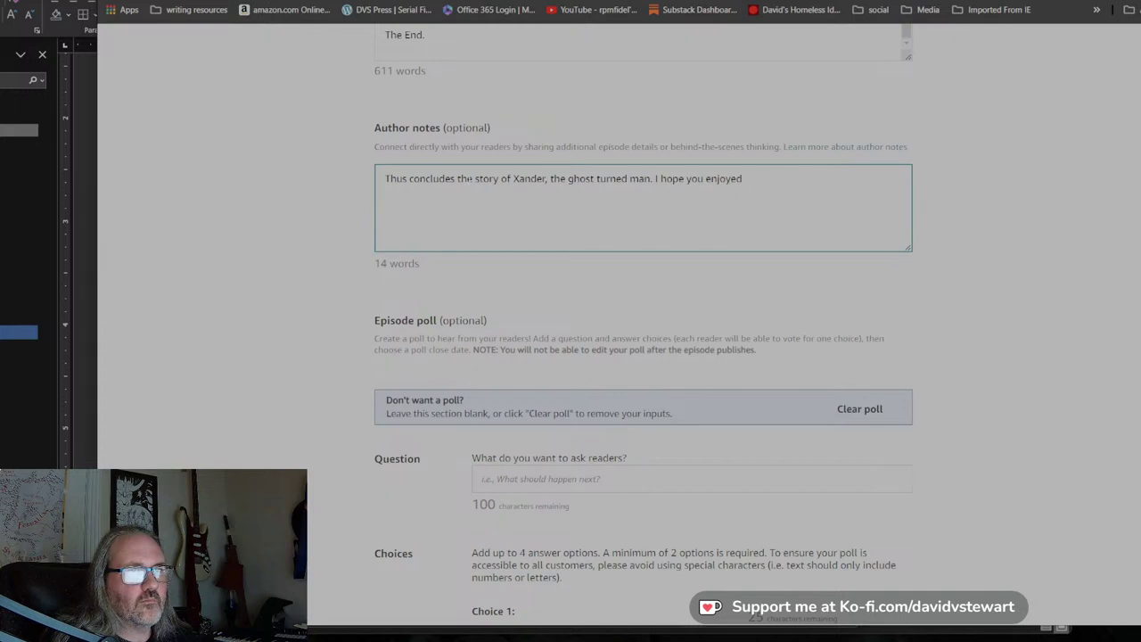
pyautogui.write('reading ')
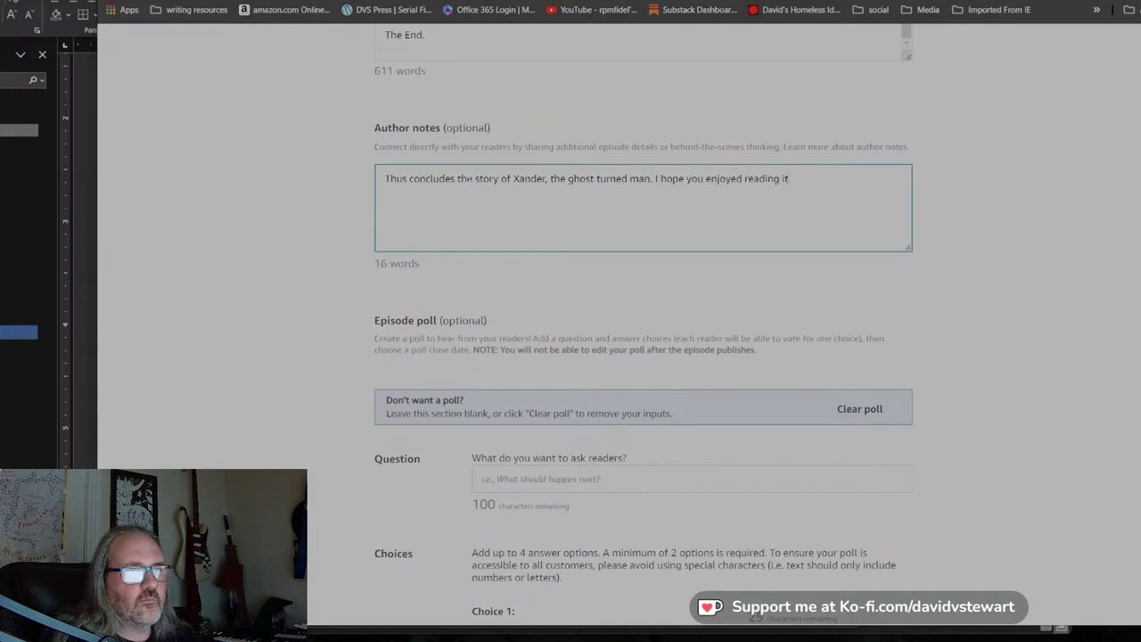
pyautogui.write('it')
# Enter "Should Xander have more adventures?" as the episode poll question.
pyautogui.scroll(-3, 594, 380)
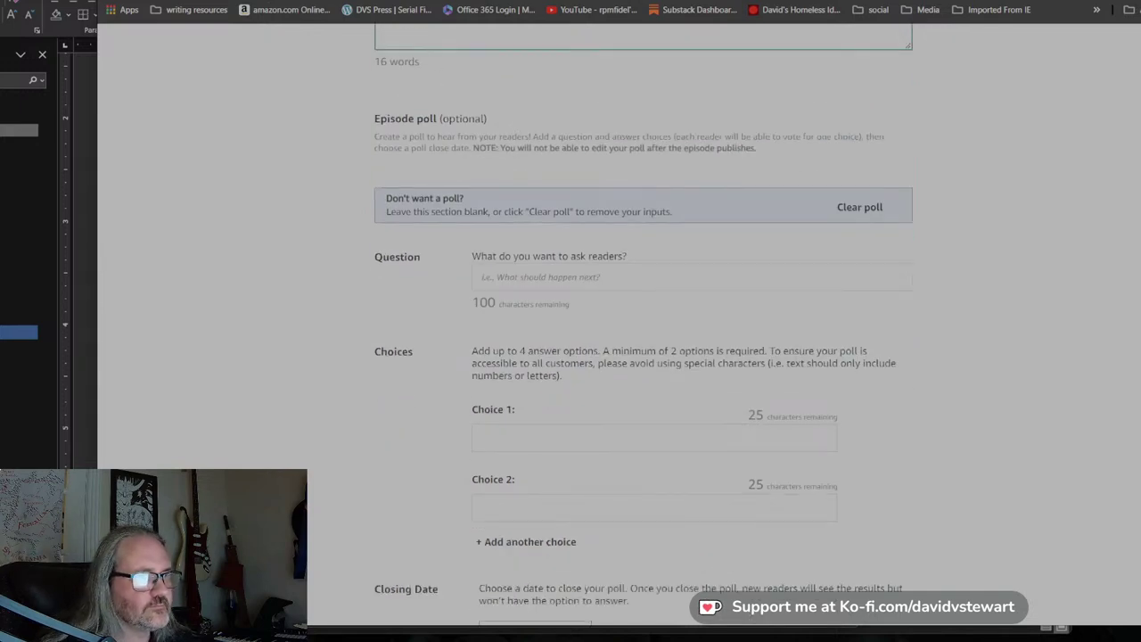
pyautogui.click(483, 277)
pyautogui.write('Sh')
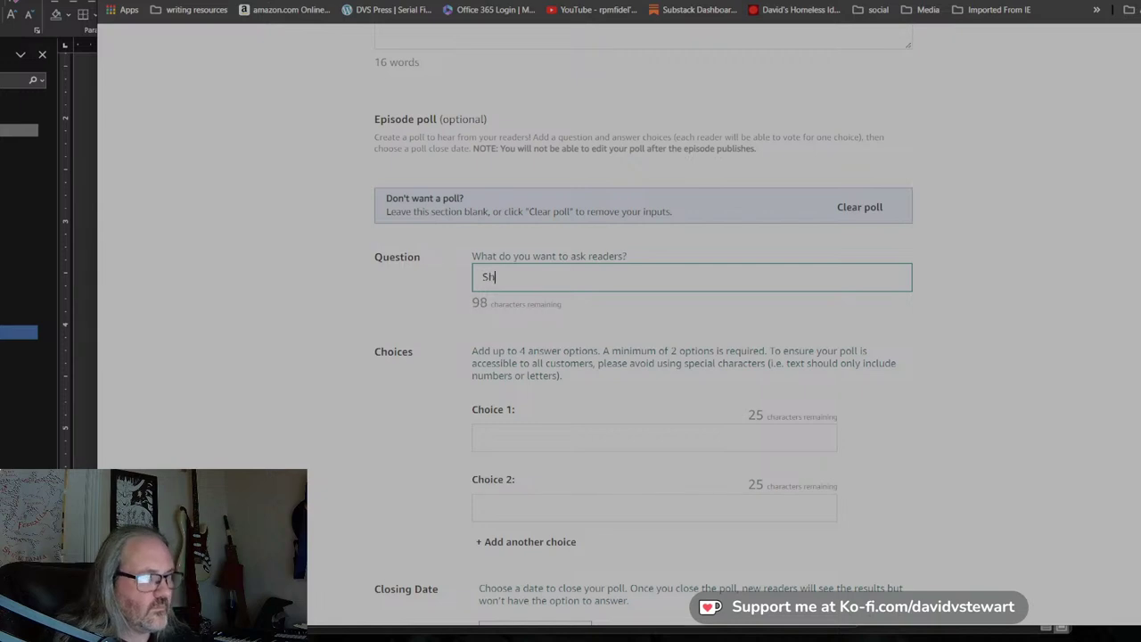
pyautogui.write('ould Xan')
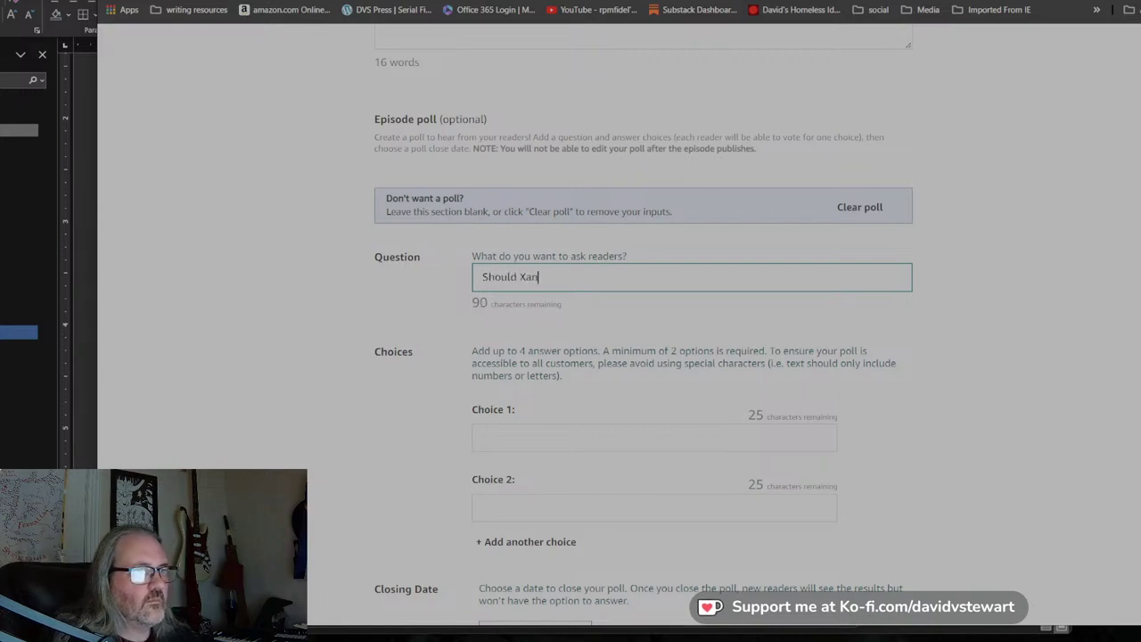
pyautogui.write('der have more adventures?')
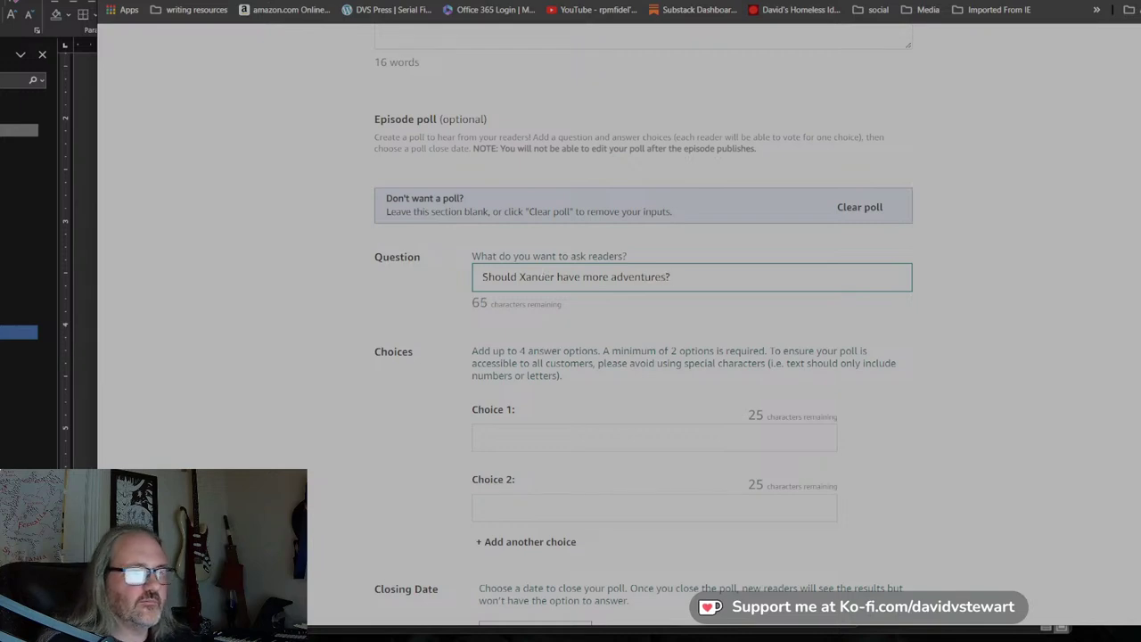
# Enter "Yes - We like him" as the poll's first answer choice.
pyautogui.scroll(-2, 517, 252)
pyautogui.click(517, 241)
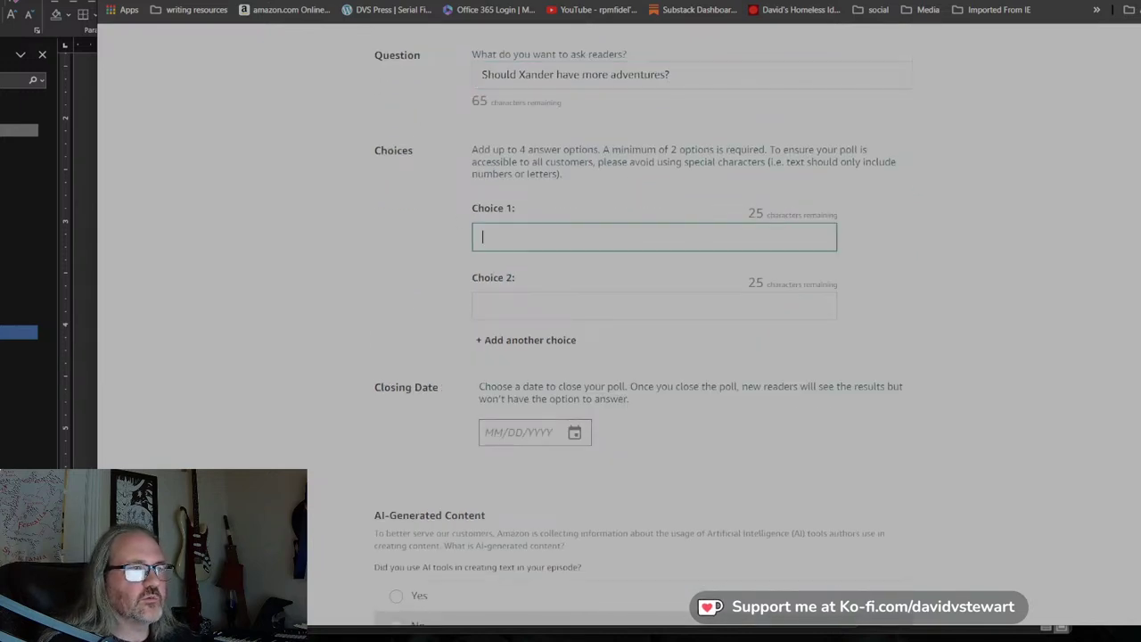
pyautogui.write('Yes - We')
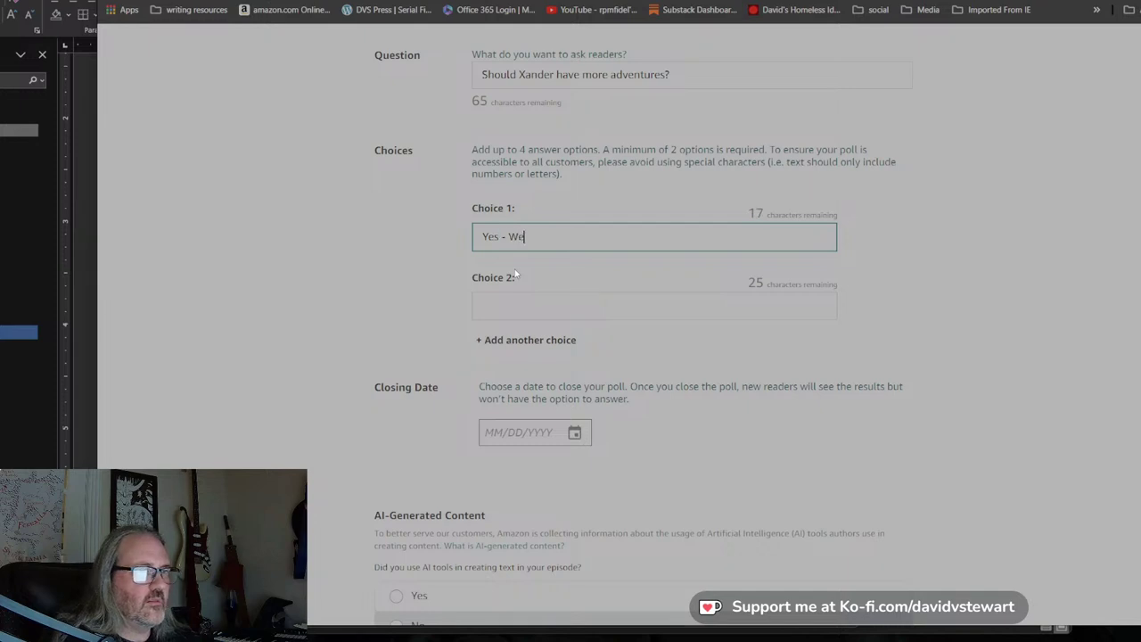
pyautogui.write(' like him')
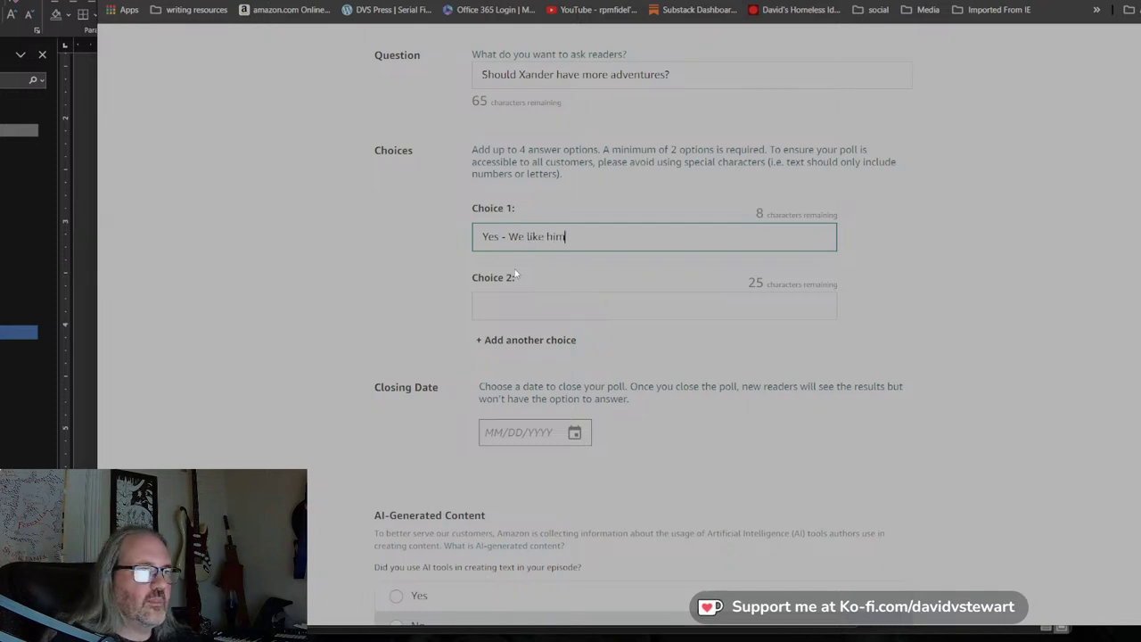
# Enter "No, move on to new things" as the poll's second answer choice.
pyautogui.click(517, 306)
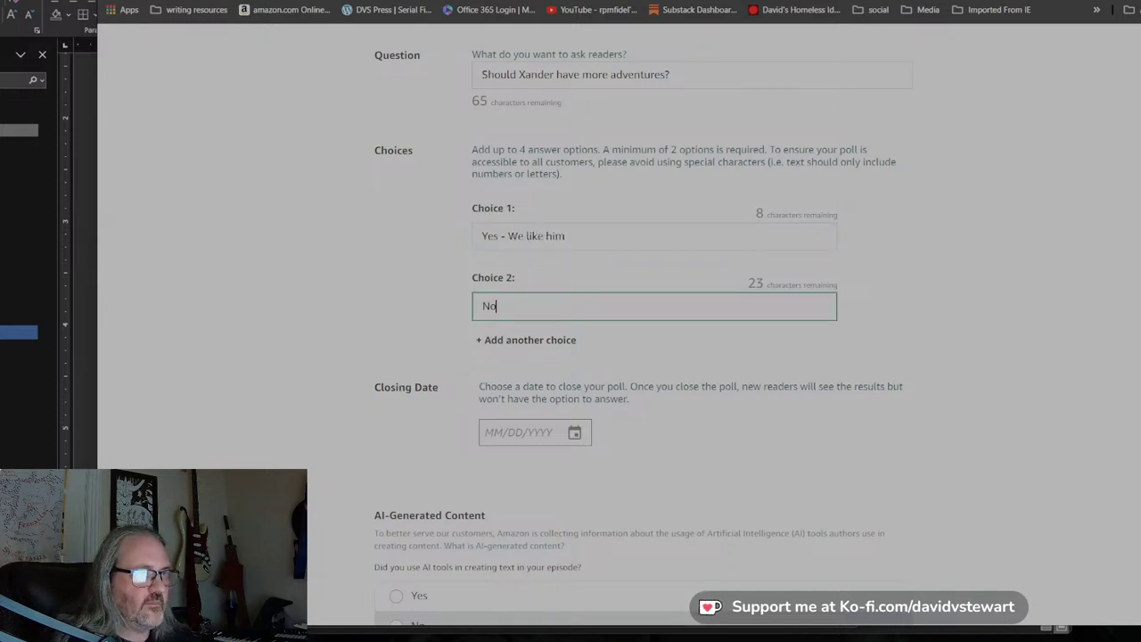
pyautogui.write('No - move on')
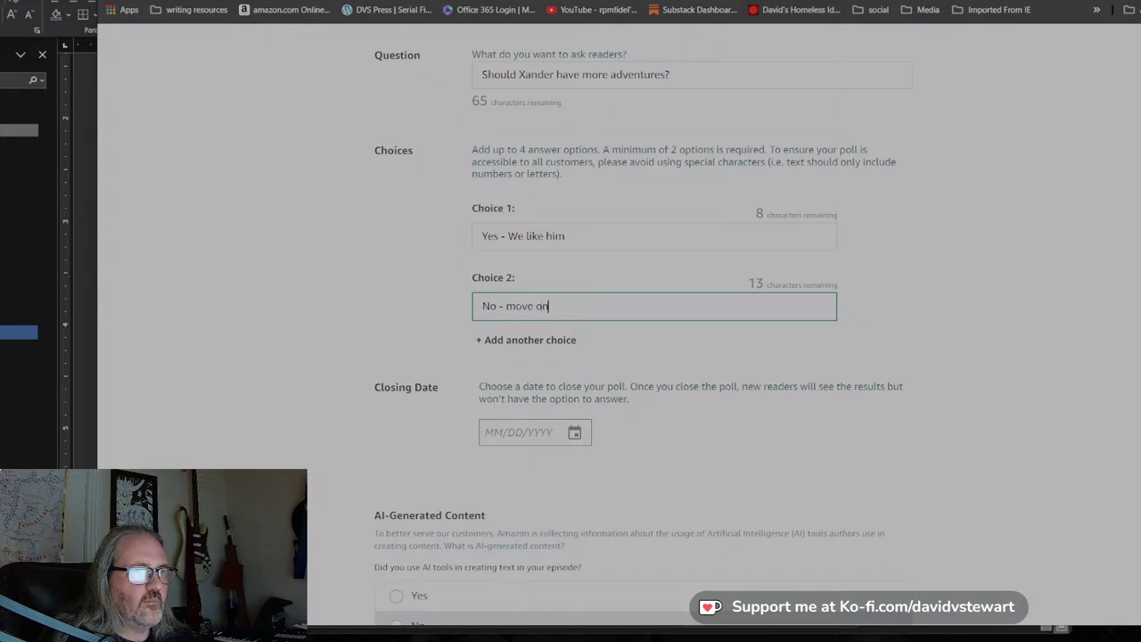
pyautogui.write(' to new')
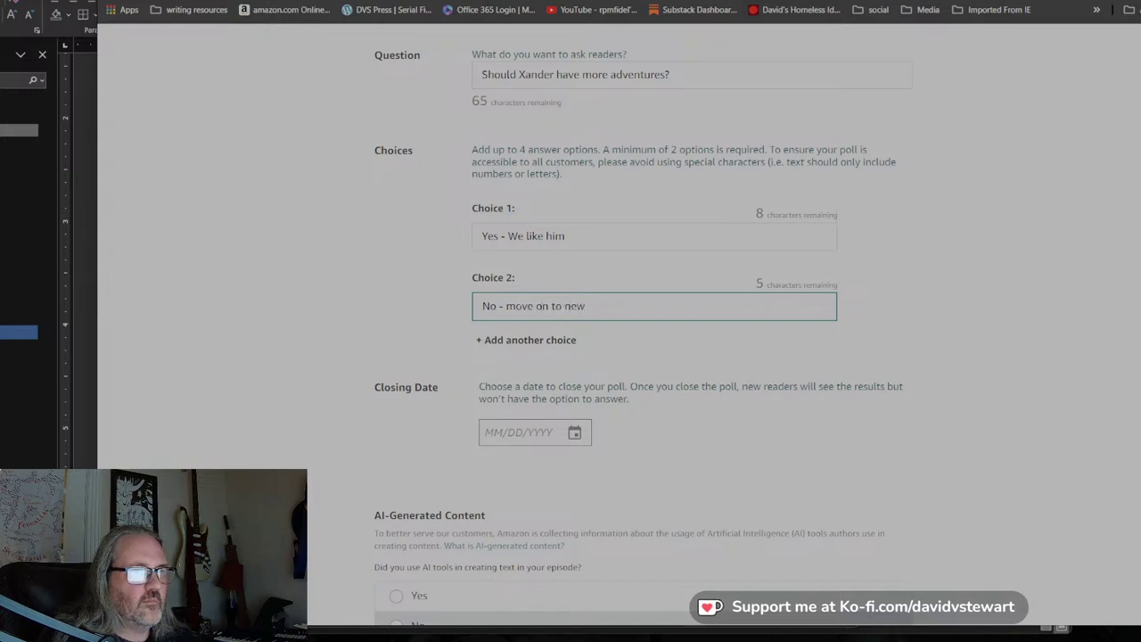
pyautogui.press('BackSpace')
pyautogui.press('BackSpace')
pyautogui.press('BackSpace')
pyautogui.press('BackSpace')
pyautogui.press('BackSpace')
pyautogui.press('BackSpace')
pyautogui.press('BackSpace')
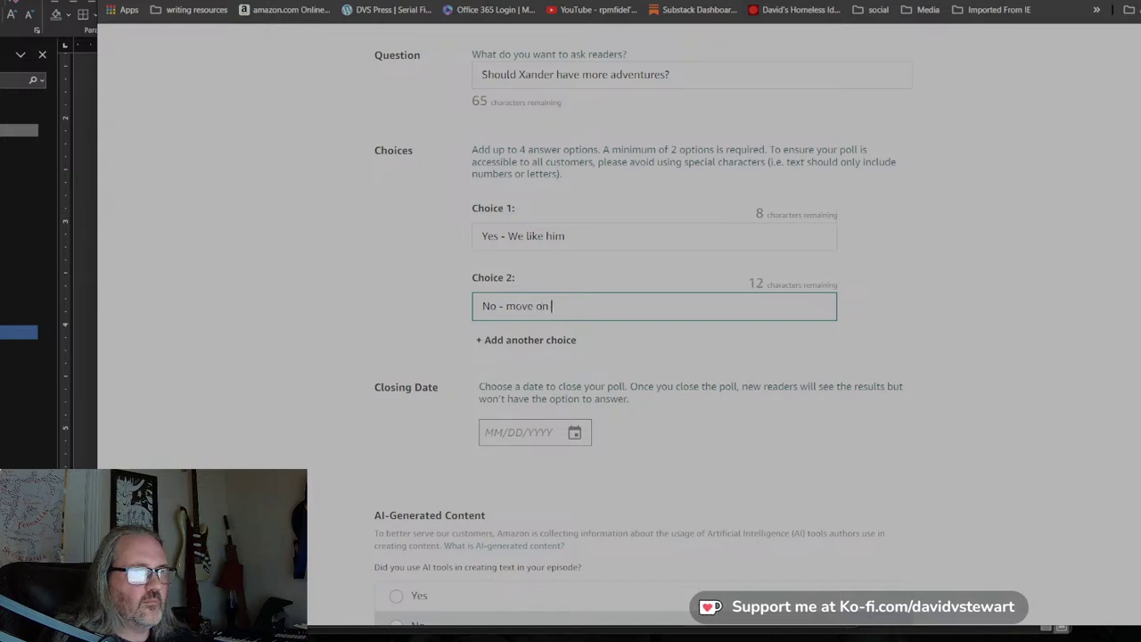
pyautogui.press('BackSpace')
pyautogui.press('BackSpace')
pyautogui.press('BackSpace')
pyautogui.press('BackSpace')
pyautogui.press('BackSpace')
pyautogui.press('BackSpace')
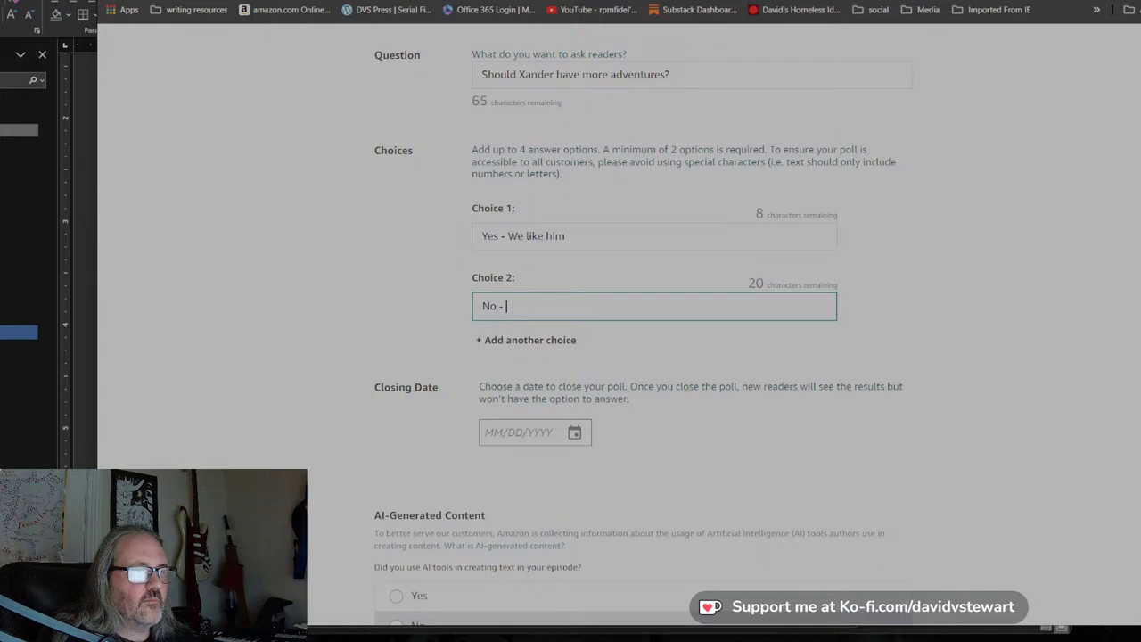
pyautogui.write('w c')
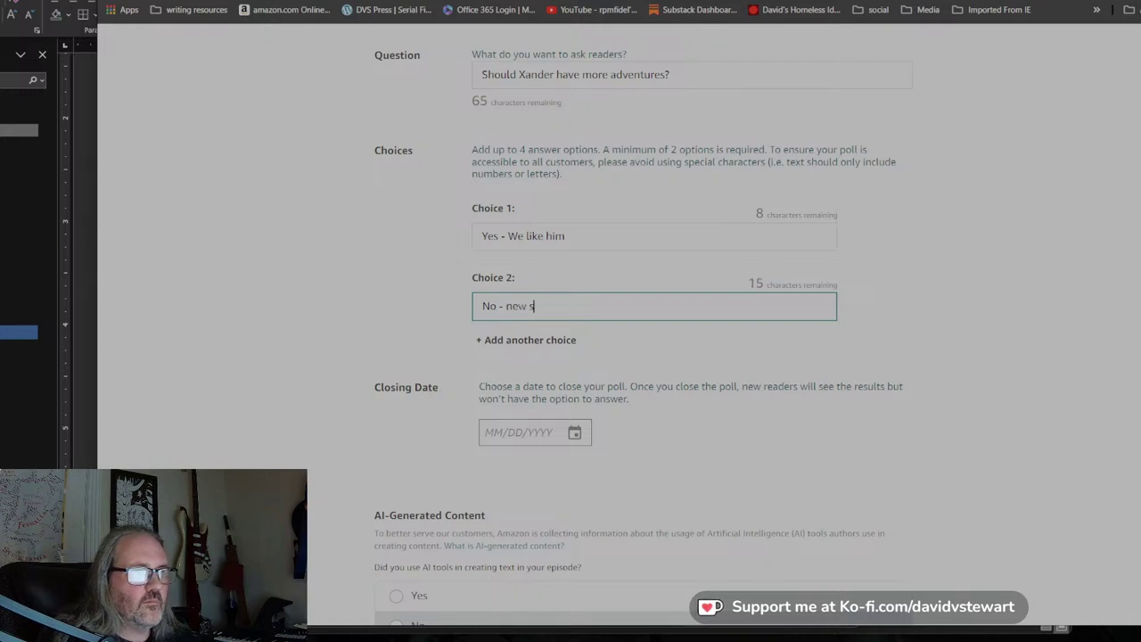
pyautogui.press('BackSpace')
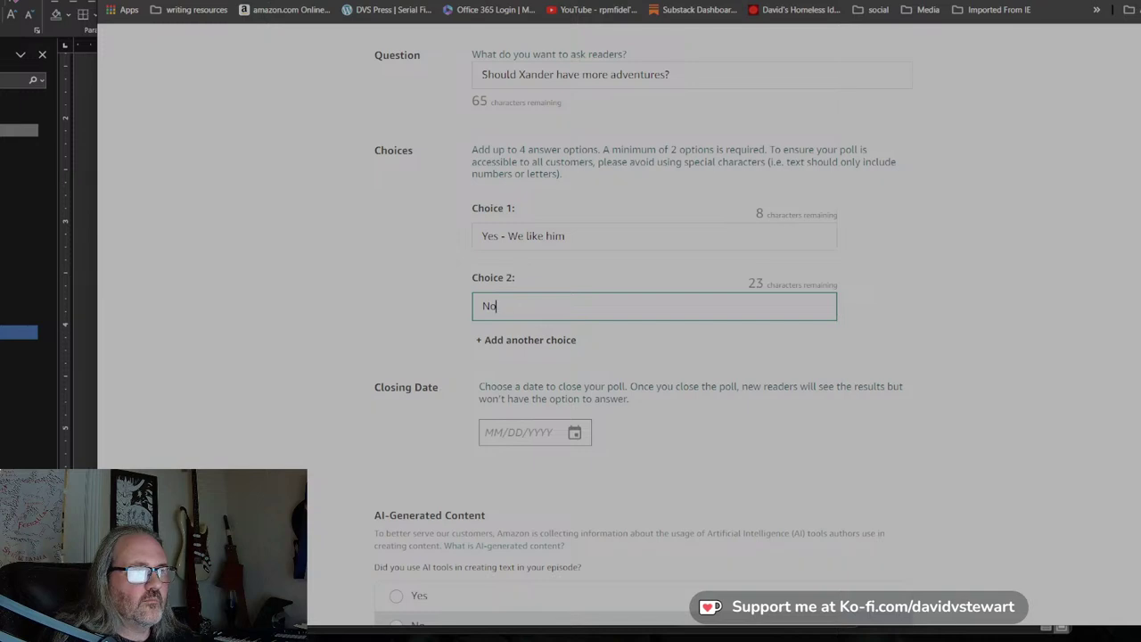
pyautogui.write(', move on to ')
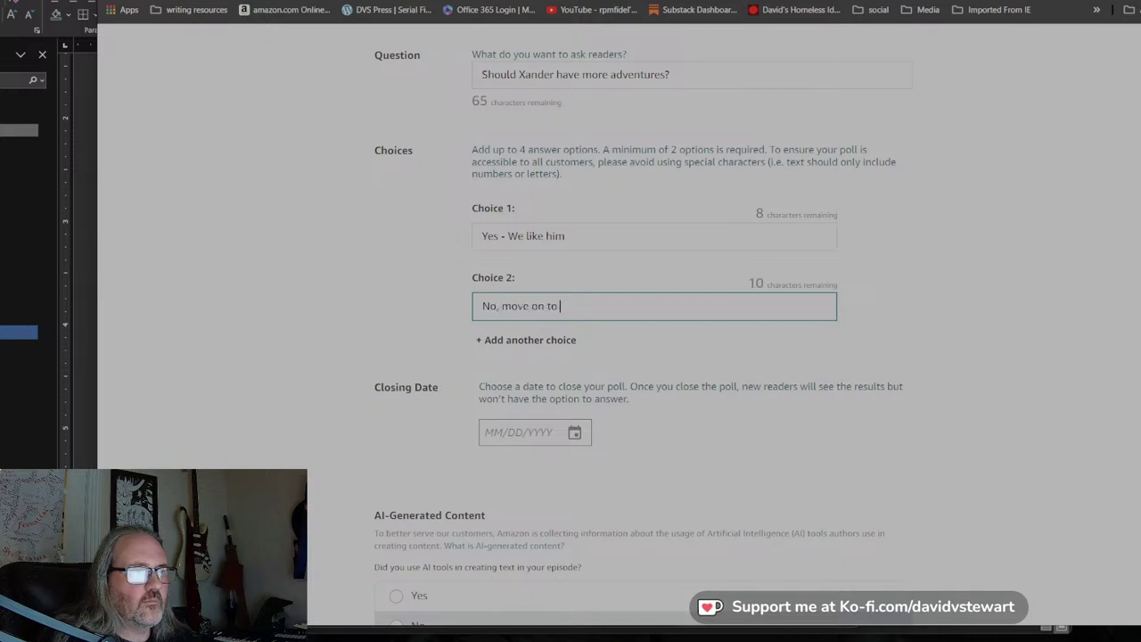
pyautogui.write('new things')
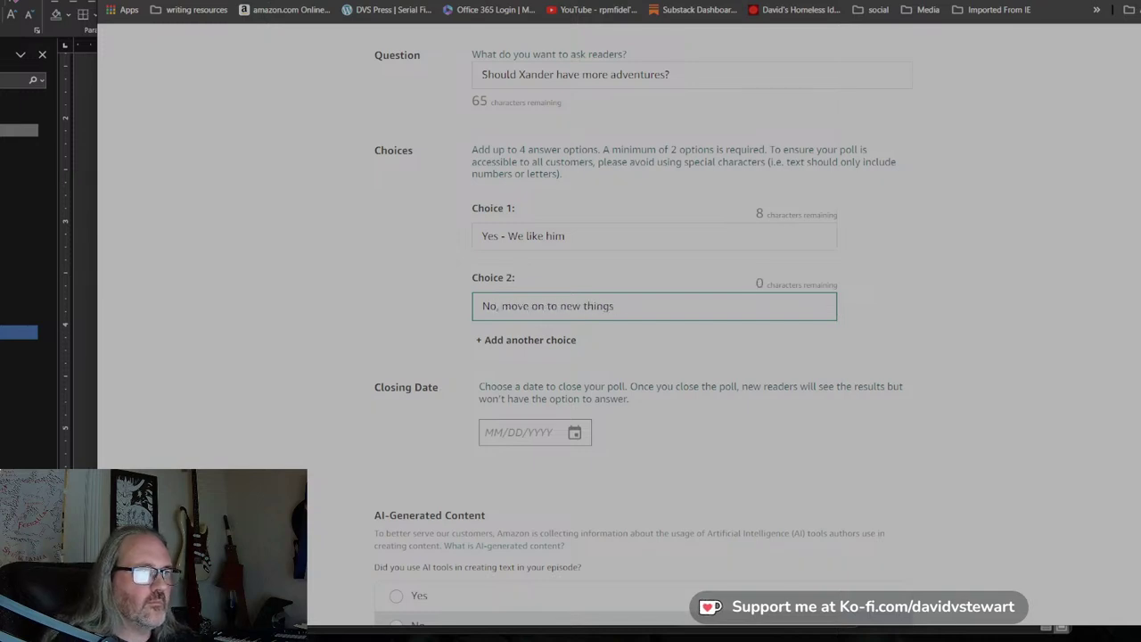
# Set the poll's closing date to 06/01/2024.
pyautogui.scroll(-3, 587, 333)
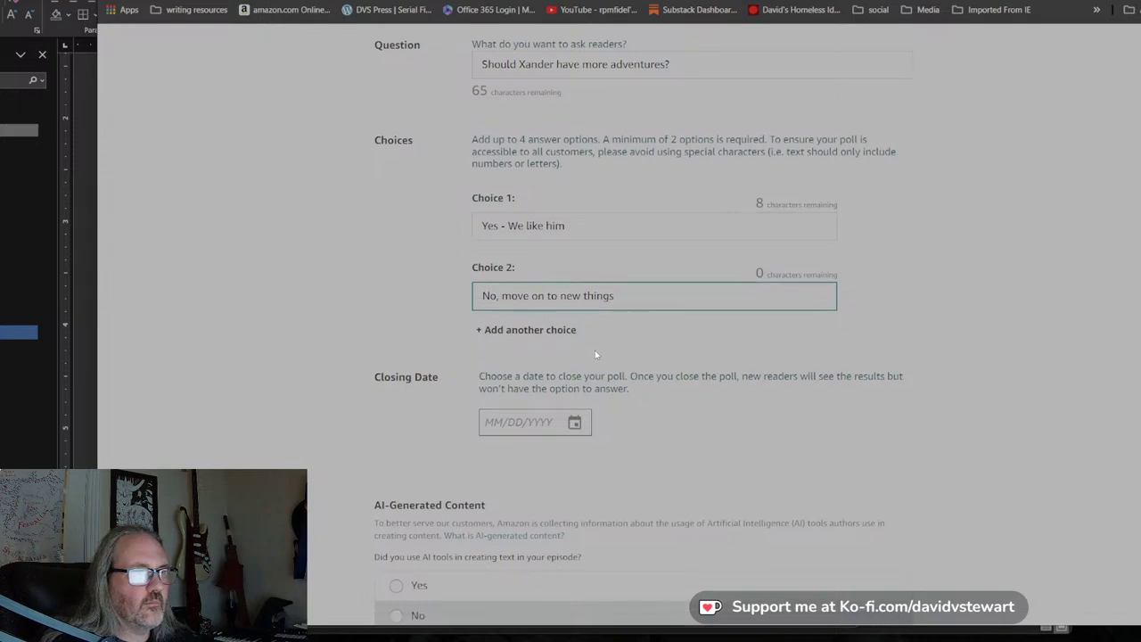
pyautogui.click(575, 163)
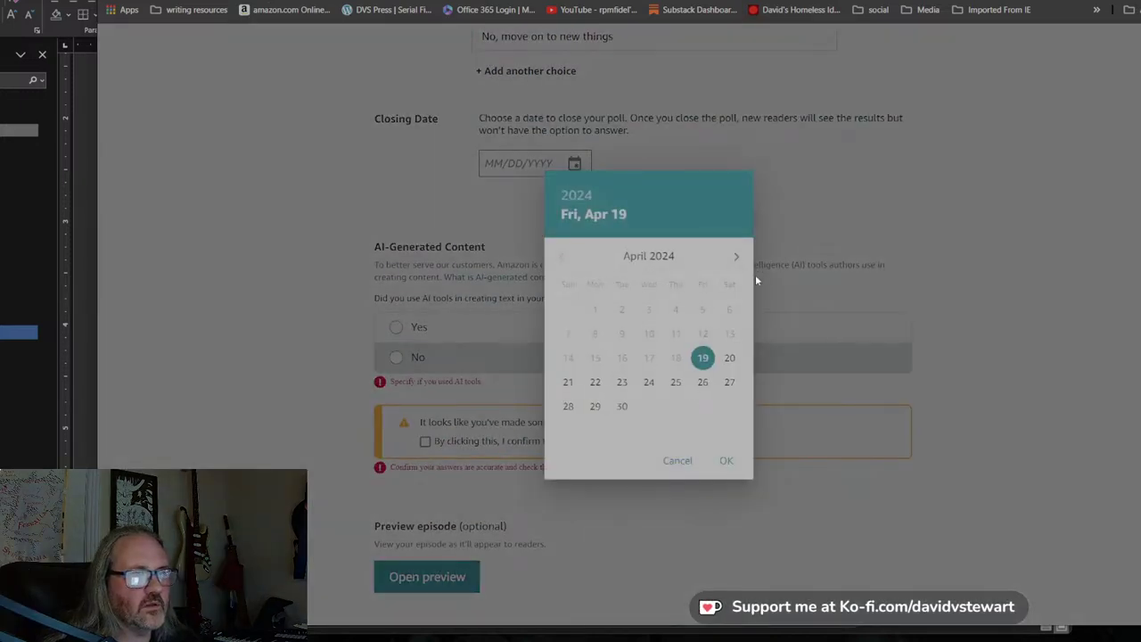
pyautogui.click(736, 257)
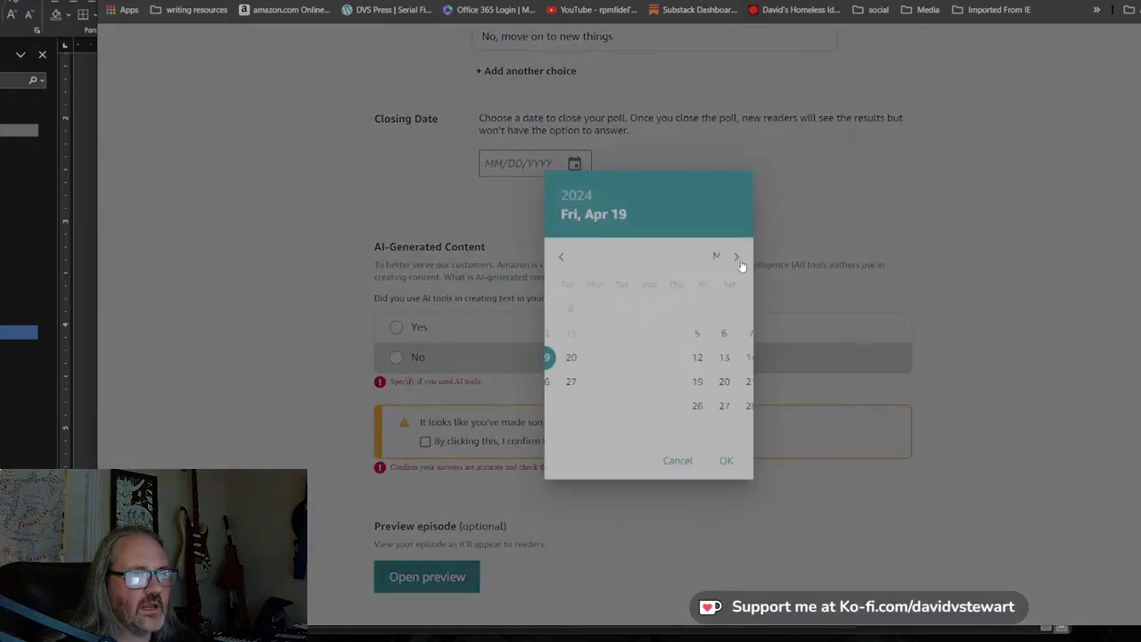
pyautogui.click(736, 257)
pyautogui.click(731, 311)
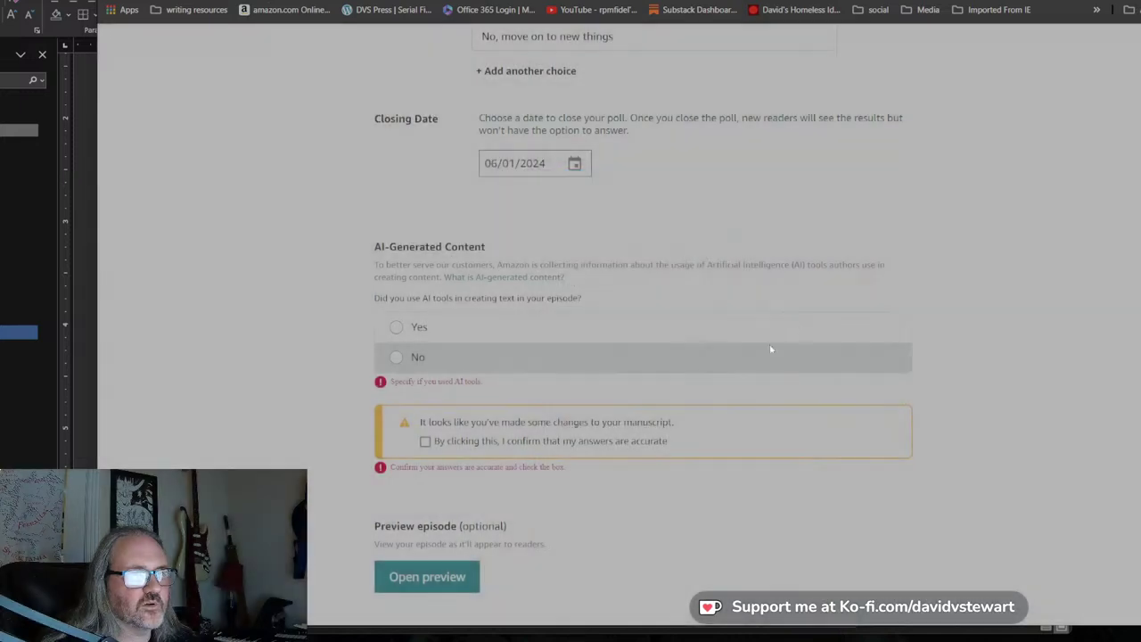
# Declare that no AI tools were used for the episode text and schedule its release for 04/19/2024.
pyautogui.click(398, 359)
pyautogui.scroll(-3, 465, 377)
pyautogui.scroll(-3, 451, 282)
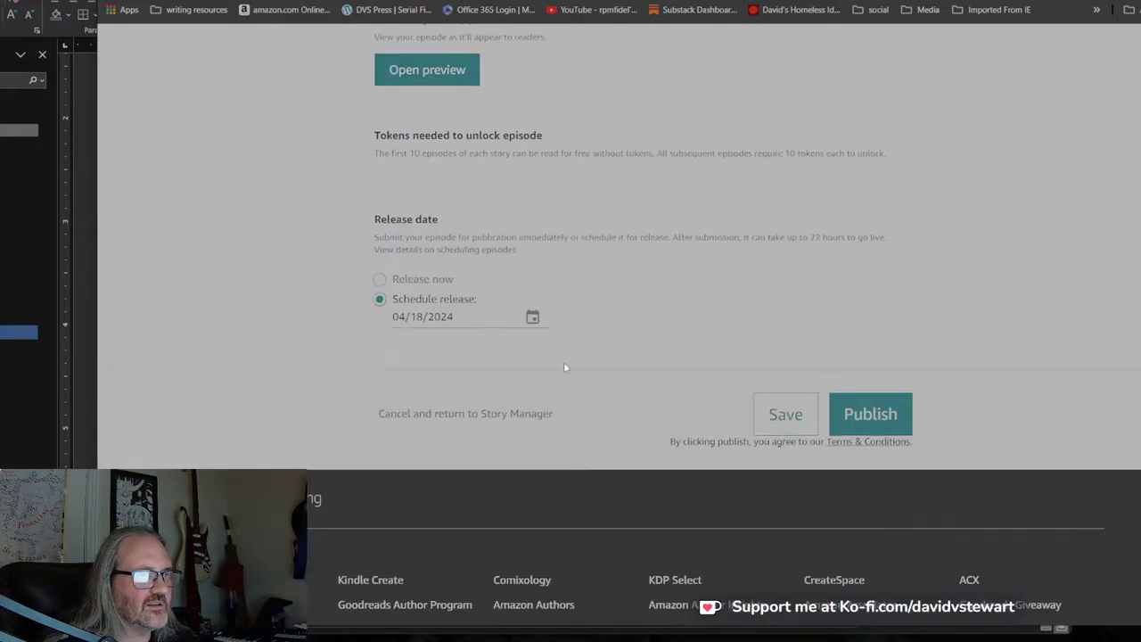
pyautogui.click(533, 318)
pyautogui.click(505, 519)
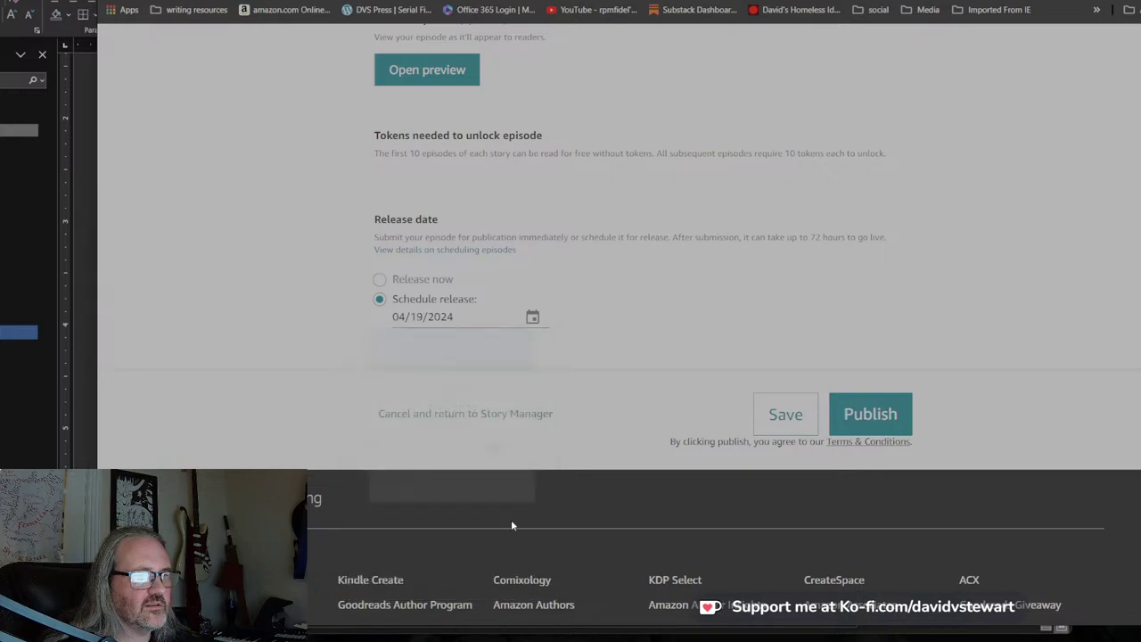
# Publish Episode 14, confirm the submission and dismiss the submission notice.
pyautogui.scroll(8, 774, 357)
pyautogui.scroll(8, 774, 356)
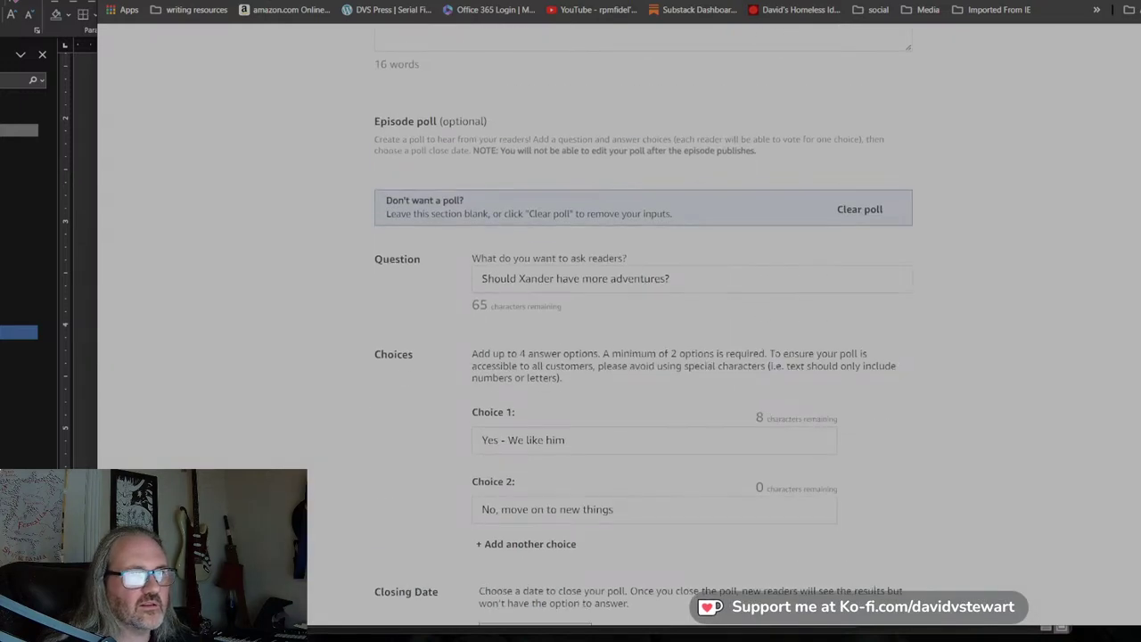
pyautogui.scroll(-10, 880, 352)
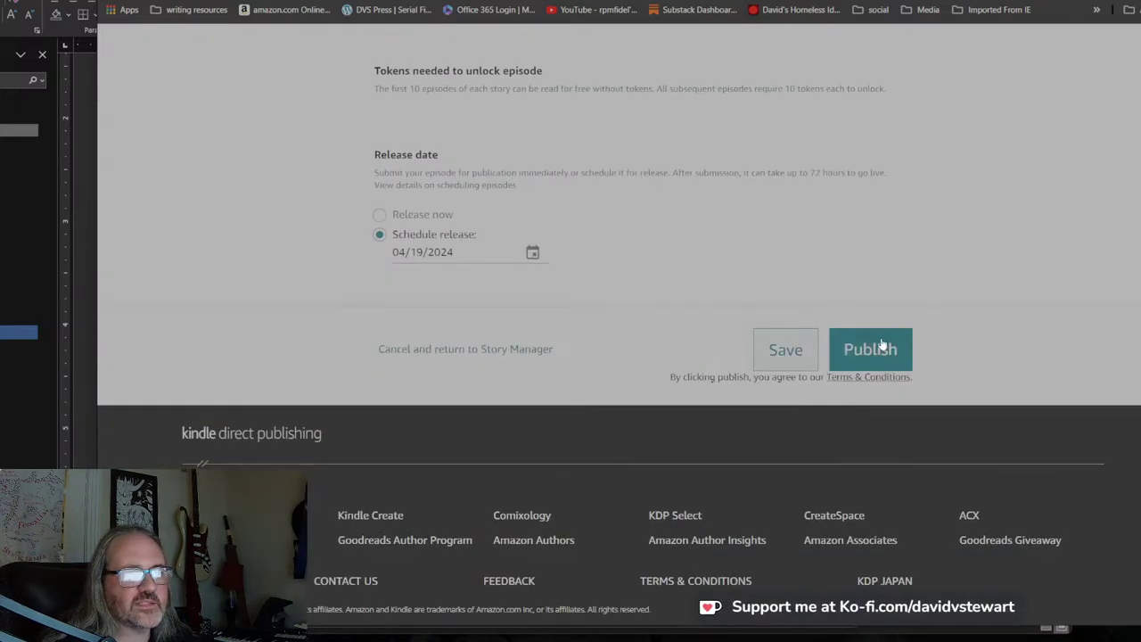
pyautogui.click(880, 352)
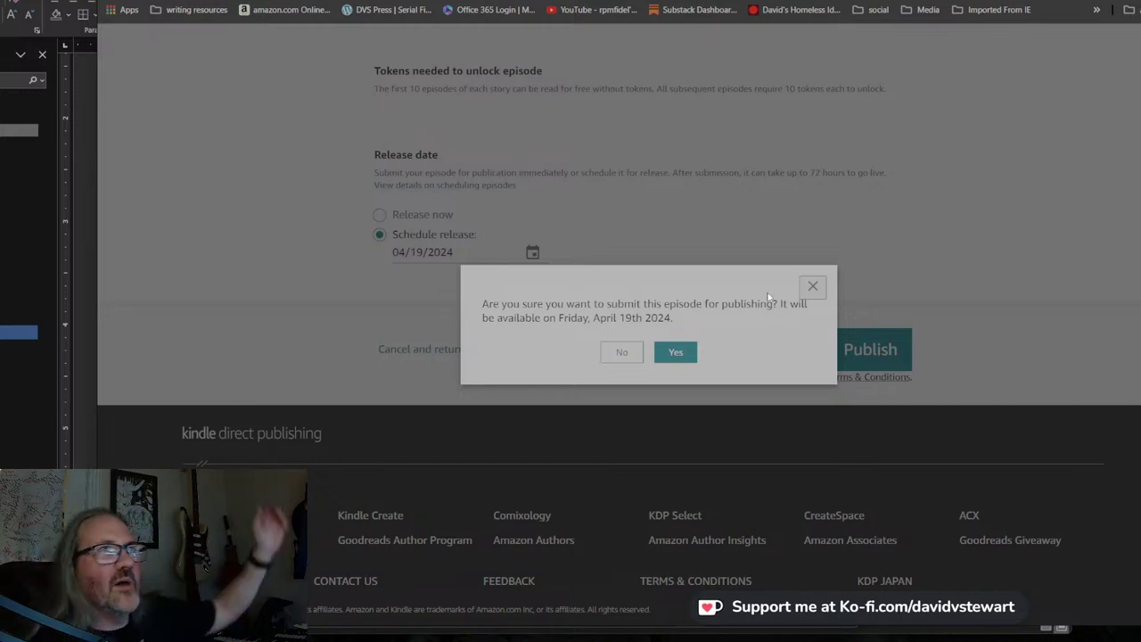
pyautogui.click(688, 351)
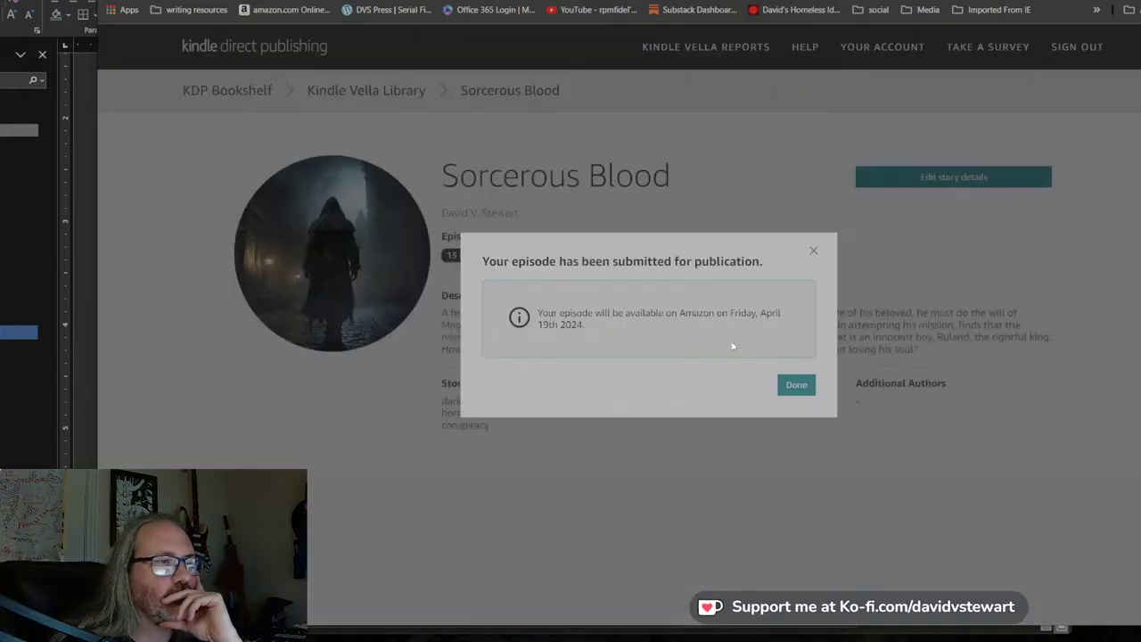
pyautogui.click(783, 386)
pyautogui.scroll(-10, 716, 387)
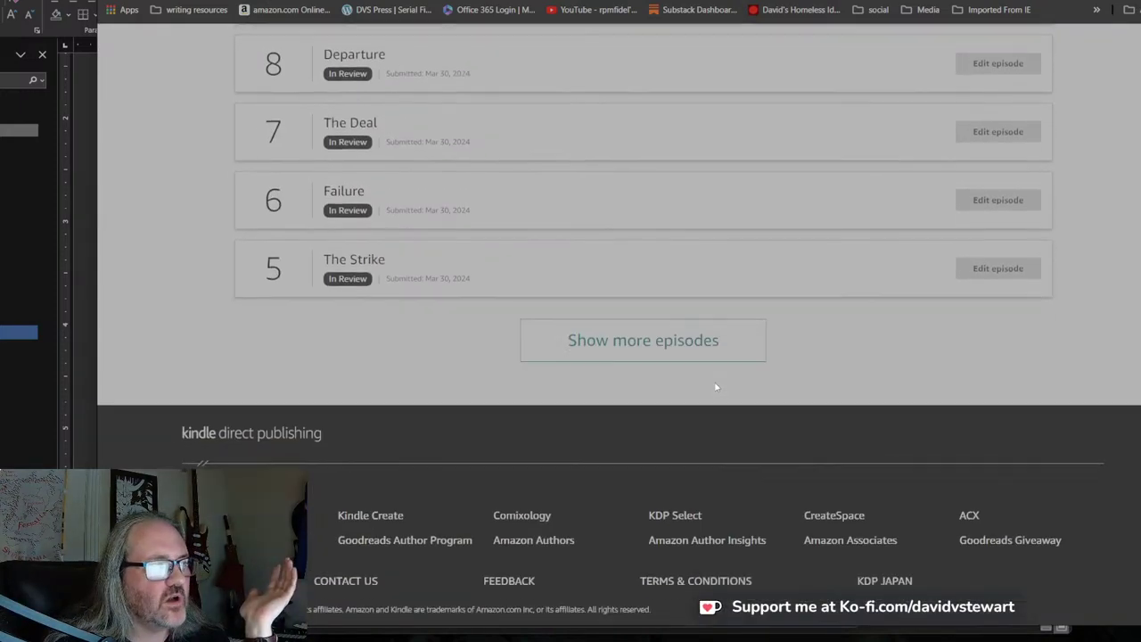
pyautogui.scroll(5, 715, 387)
pyautogui.scroll(1, 715, 387)
# Switch to the Word manuscript, deselect the final chapter's text and move the window so the whole Navigation pane shows.
pyautogui.click(12, 405)
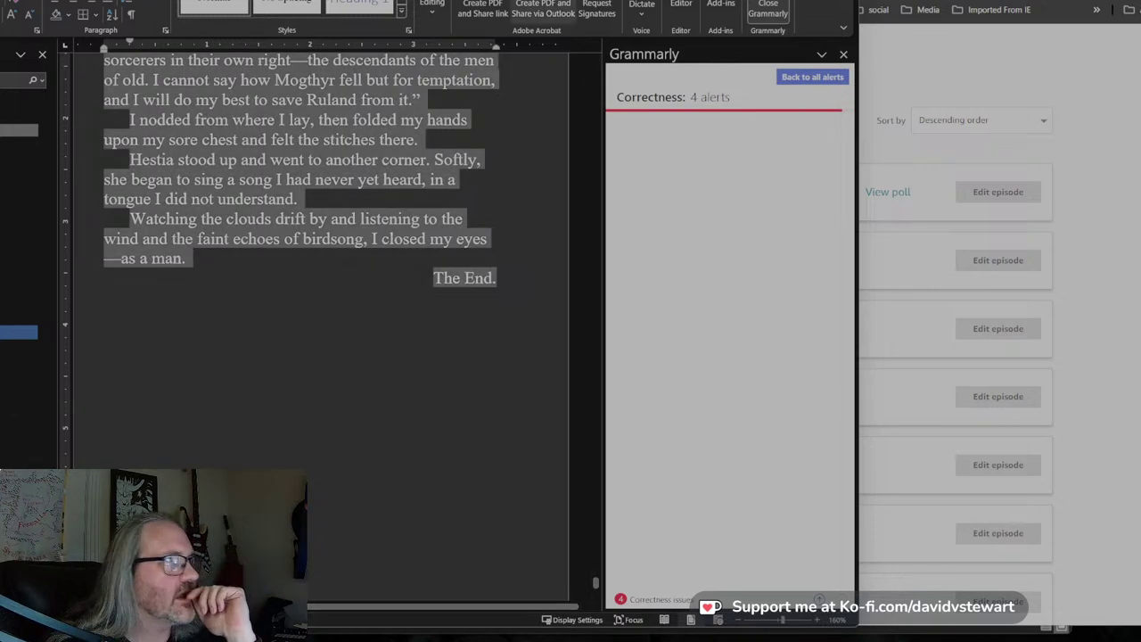
pyautogui.click(394, 247)
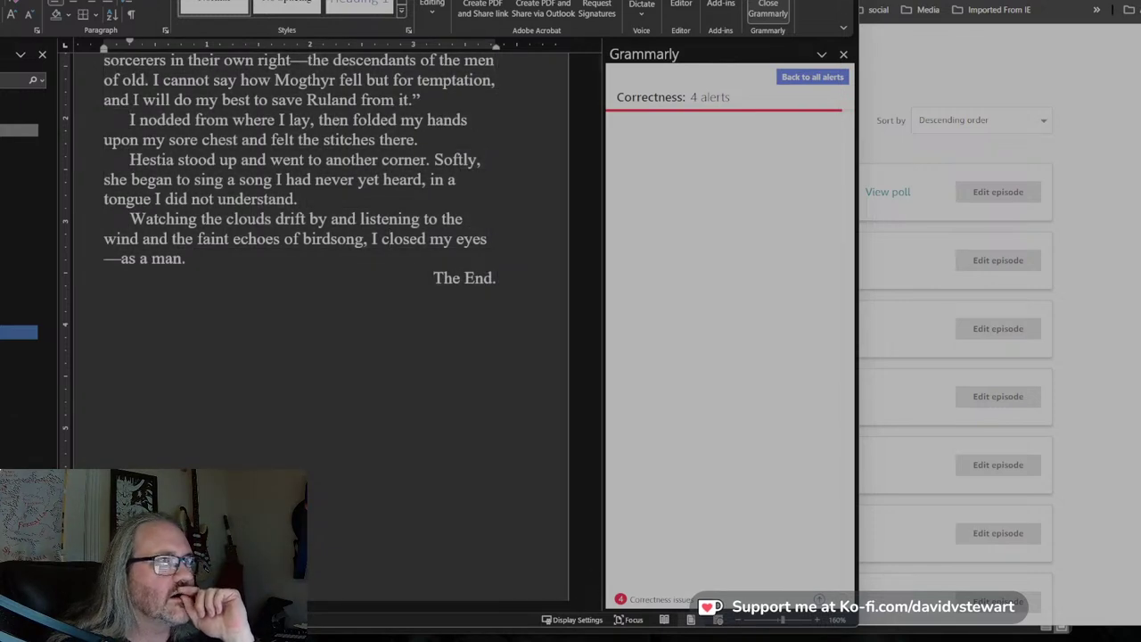
pyautogui.moveTo(469, 4); pyautogui.dragTo(661, 0)
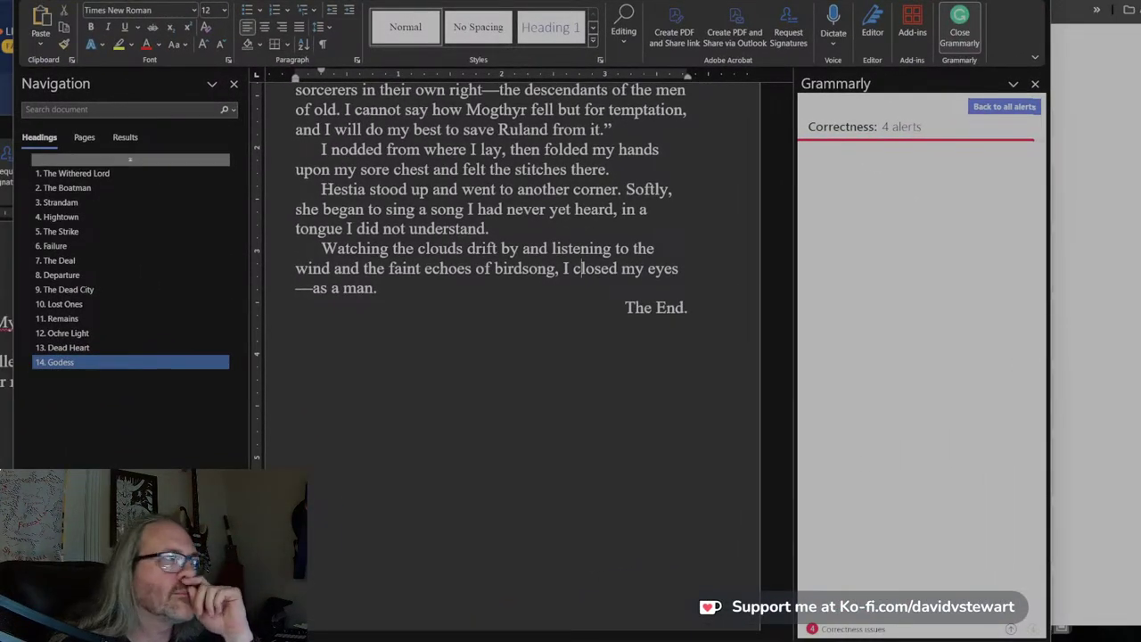
pyautogui.hotkey('alt', 'Tab')
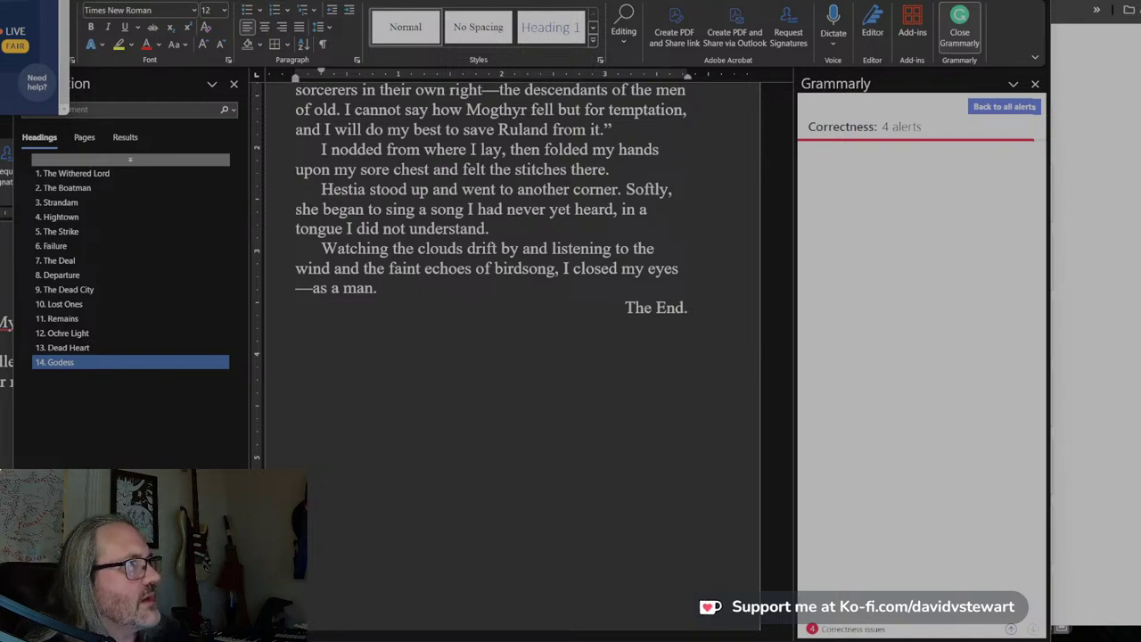
# Delete the "[Intro]" placeholder between the byline and the first chapter heading at the start of the manuscript.
pyautogui.click(403, 326)
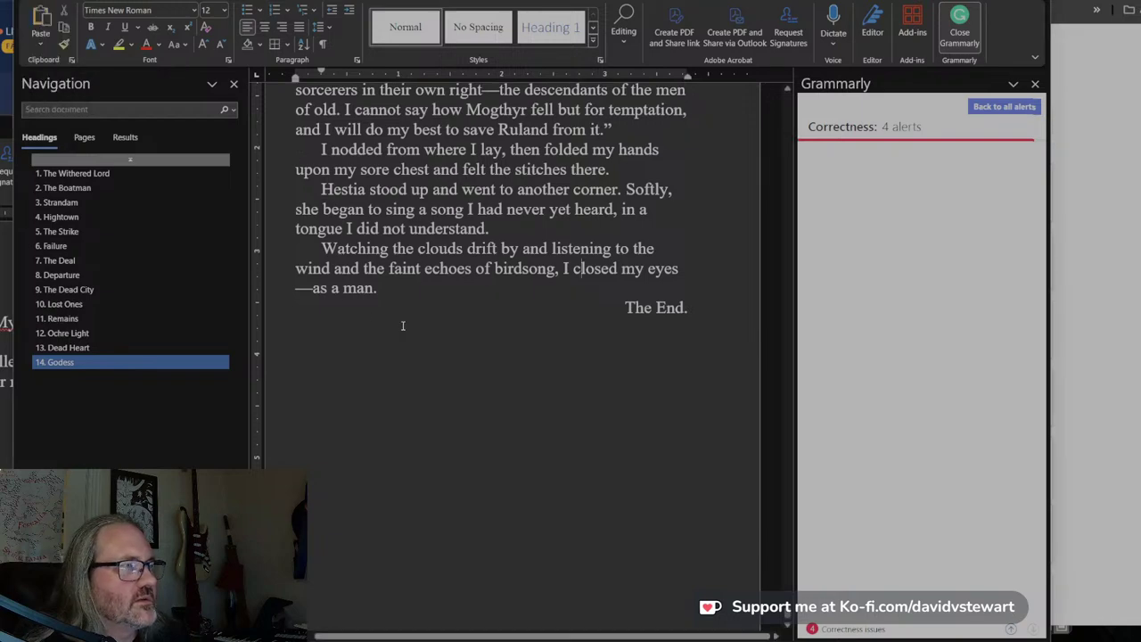
pyautogui.scroll(10, 433, 356)
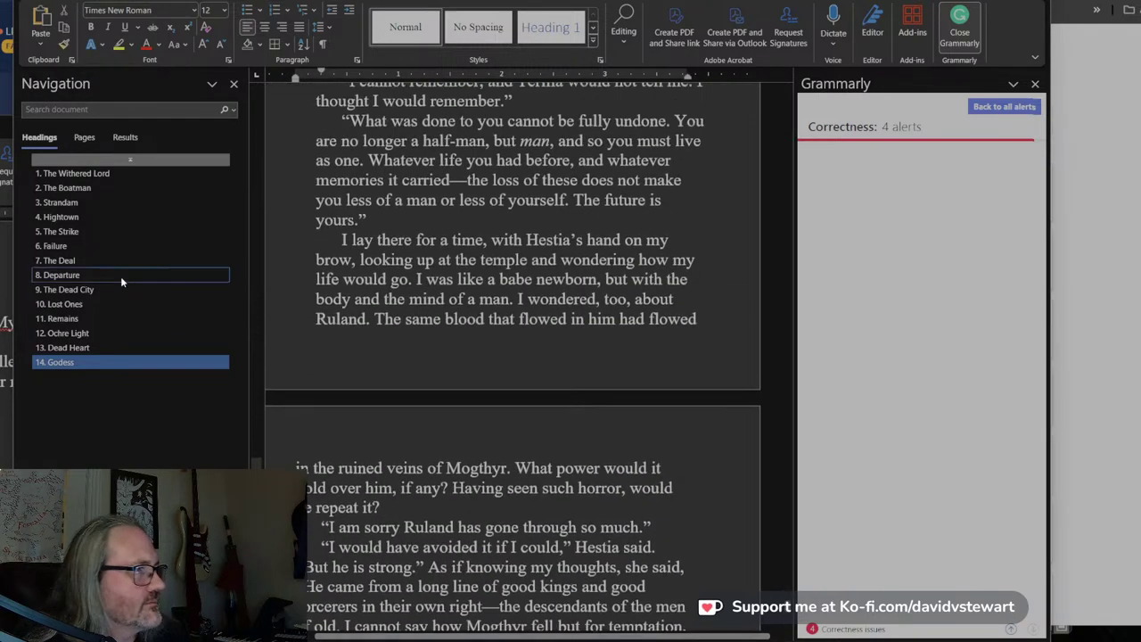
pyautogui.click(153, 162)
pyautogui.scroll(4, 657, 213)
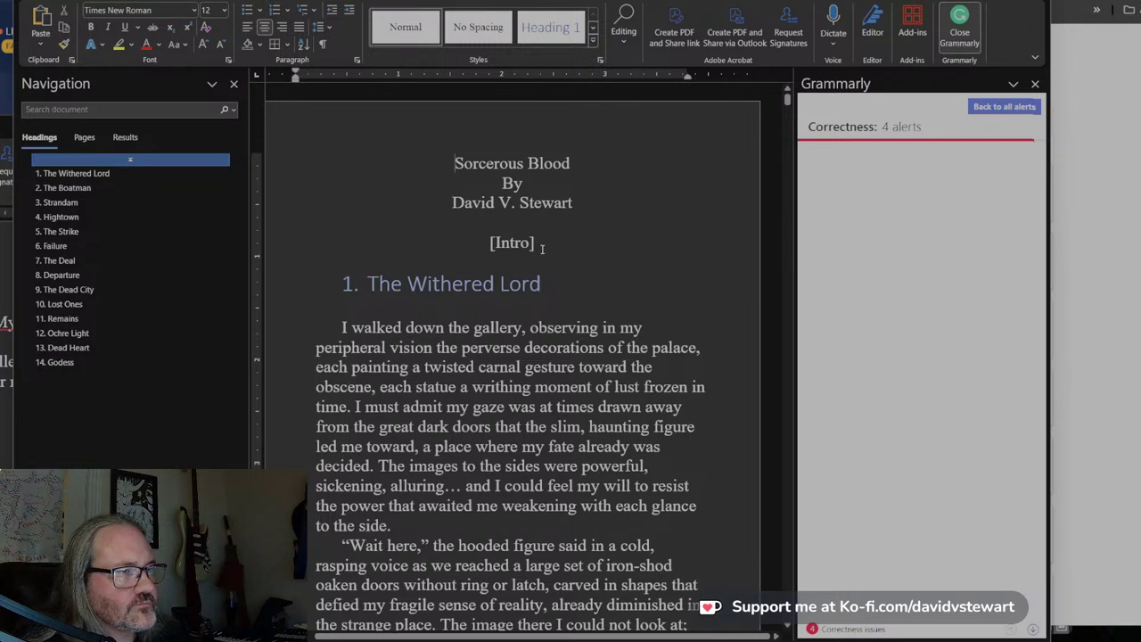
pyautogui.moveTo(541, 249); pyautogui.dragTo(429, 235)
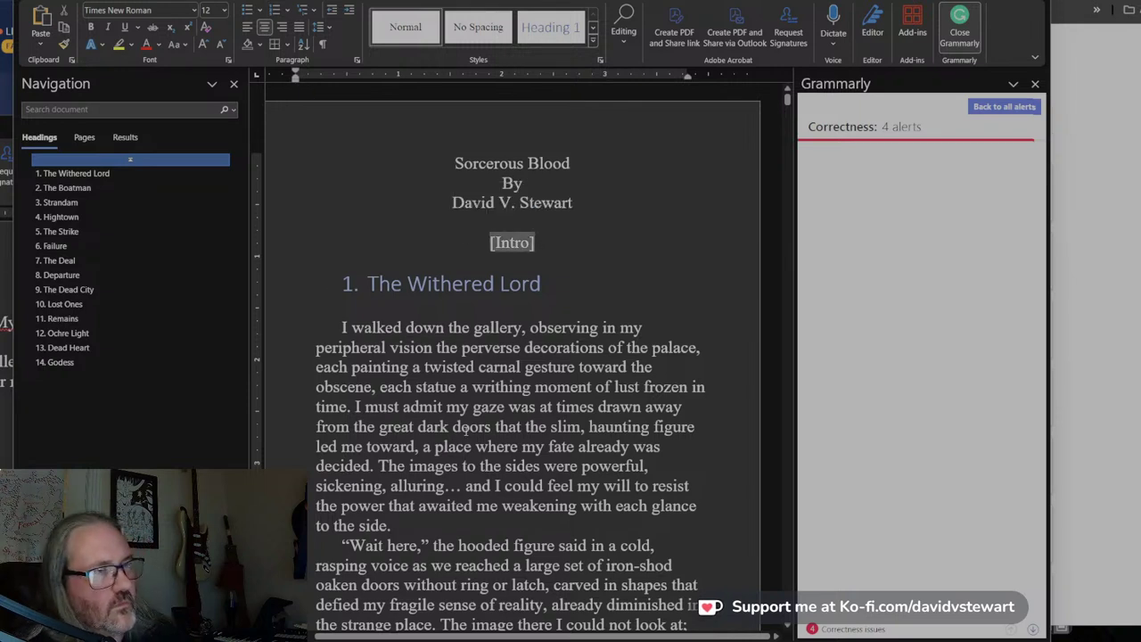
pyautogui.press('Delete')
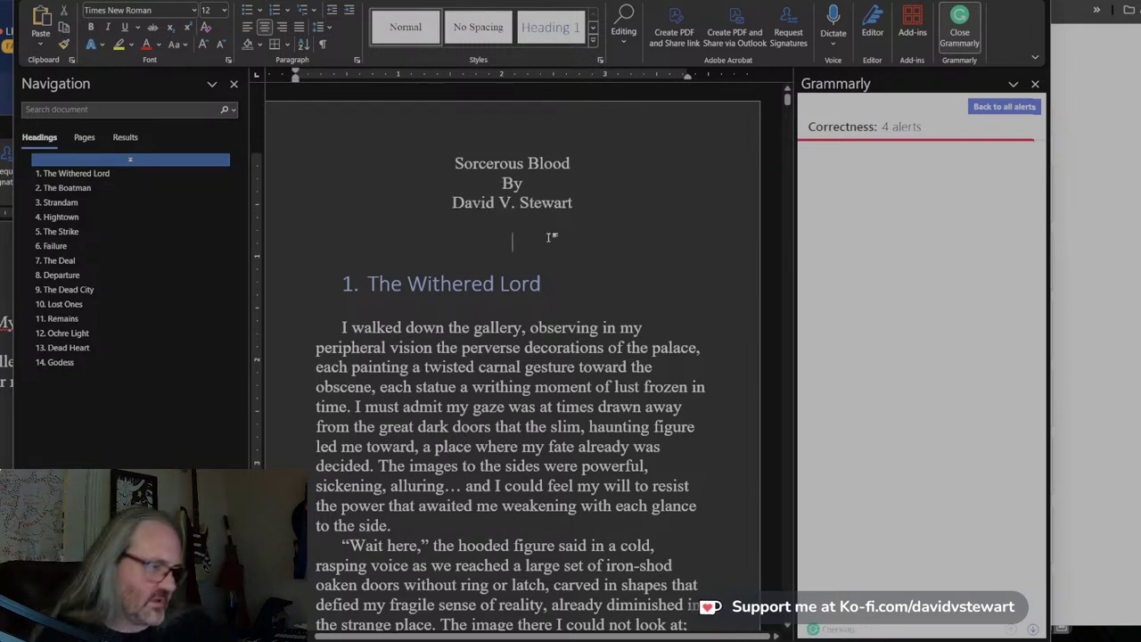